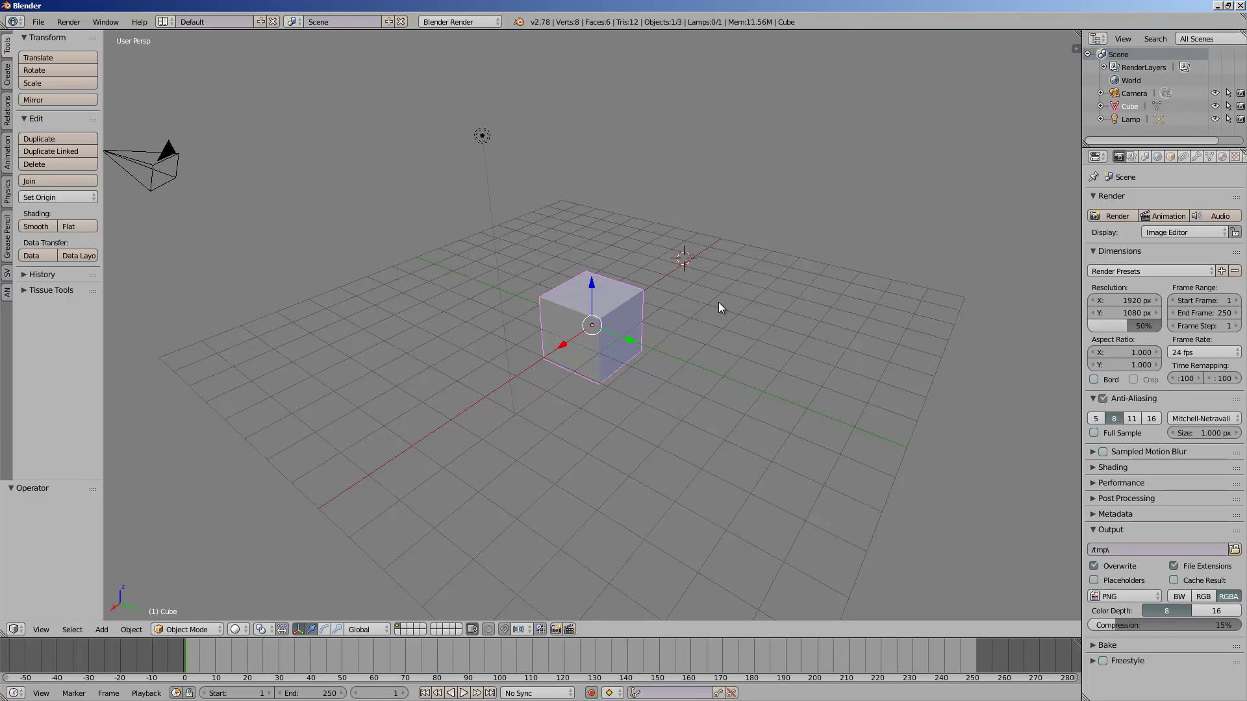
Step: Delete the lamp and the camera from the default scene, keeping only the cube
scroll(595, 314, "down", 4)
mouse_move(594, 315)
middle_mouse_down()
mouse_move(695, 267)
mouse_move(613, 312)
middle_mouse_up()
key("a")
key("a")
right_click(576, 241)
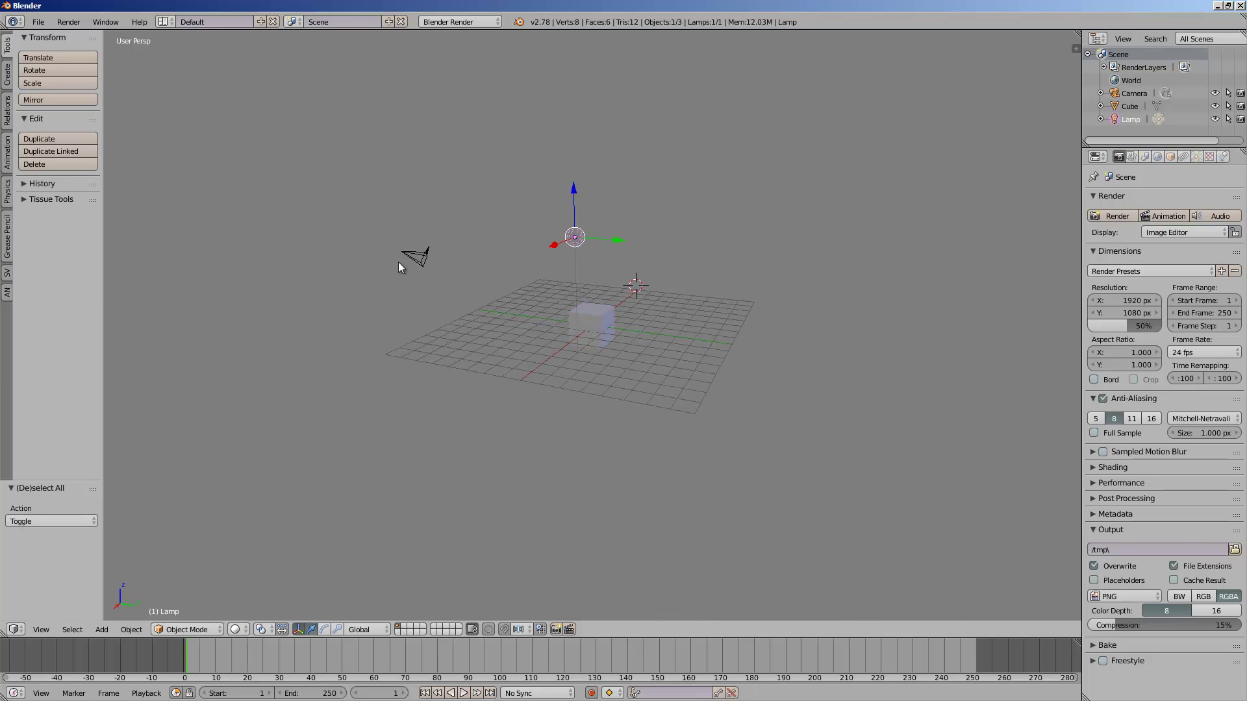
right_click(414, 253, "shift")
scroll(535, 278, "up", 1)
key("x")
left_click(535, 278)
Step: Duplicate the cube upward three times to form a spaced vertical column of four cubes
right_click(575, 303)
middle_click_drag(535, 278, 547, 394)
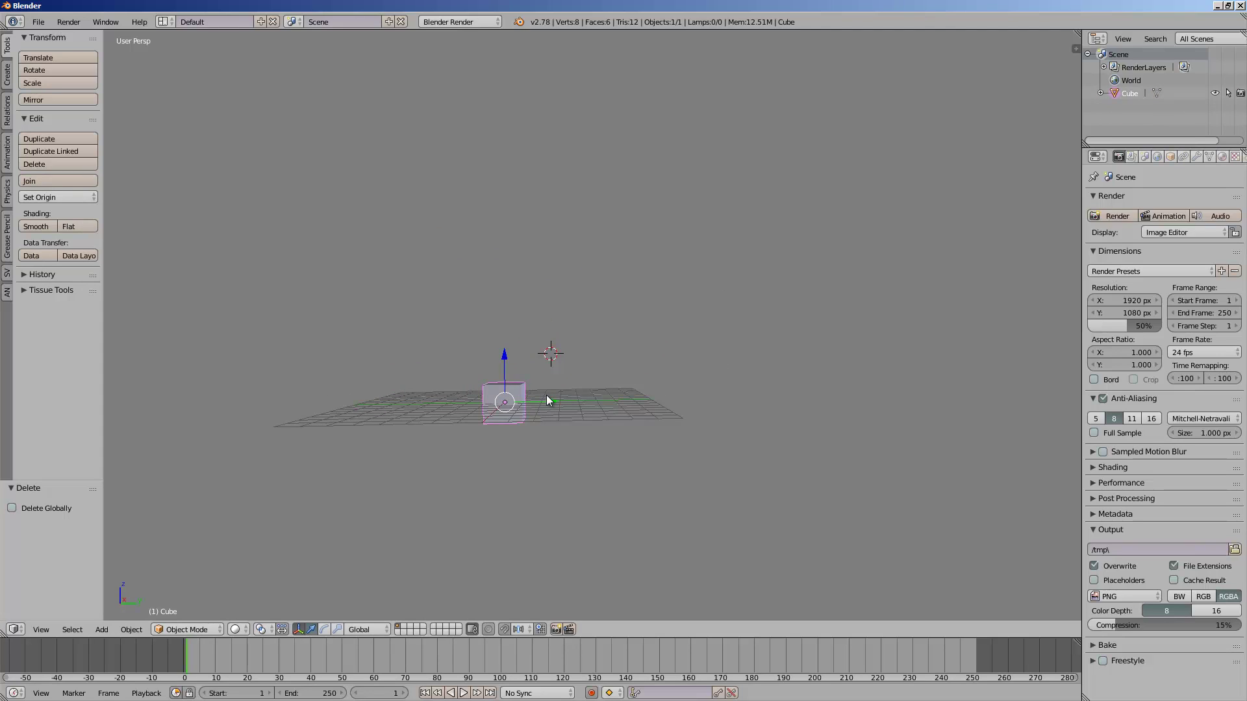
key("shift+d")
left_click(548, 351)
key("shift+d")
left_click(540, 298)
key("shift+d")
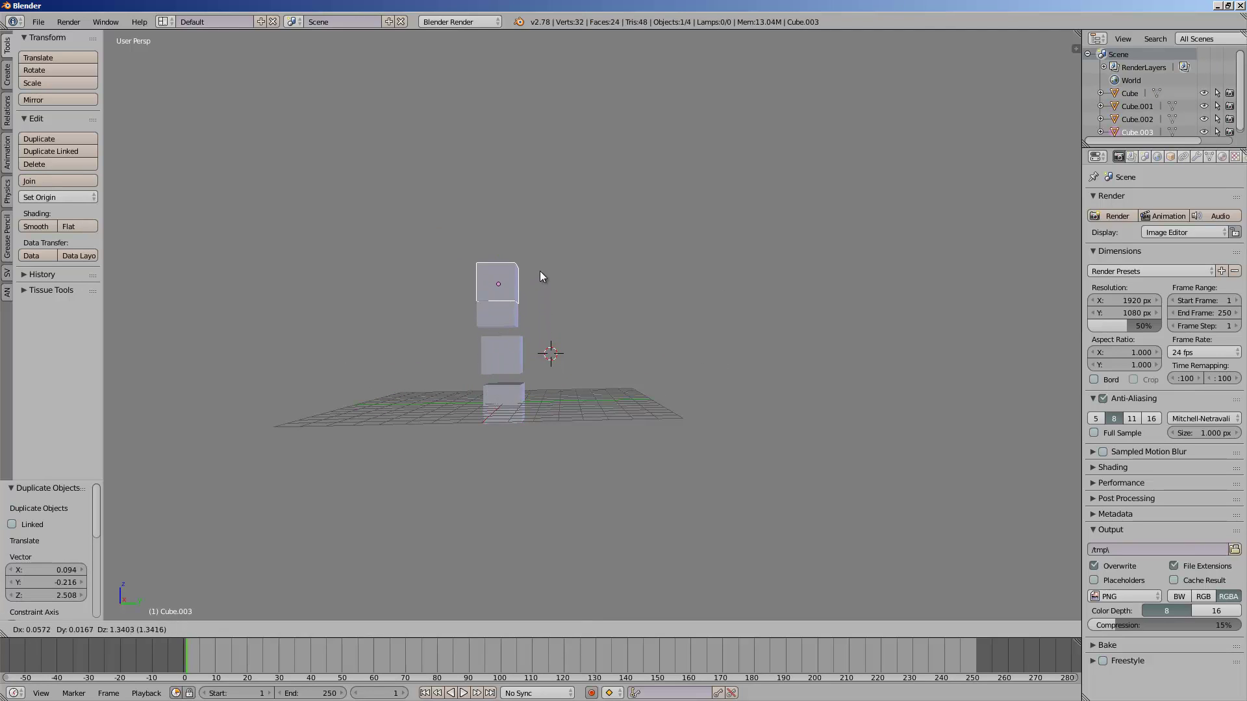
left_click(540, 247)
Step: Duplicate the top cube four times in sequence to form a diagonal running down away from the column, ending near the grid
key("shift+d")
left_click(598, 280)
key("shift+d")
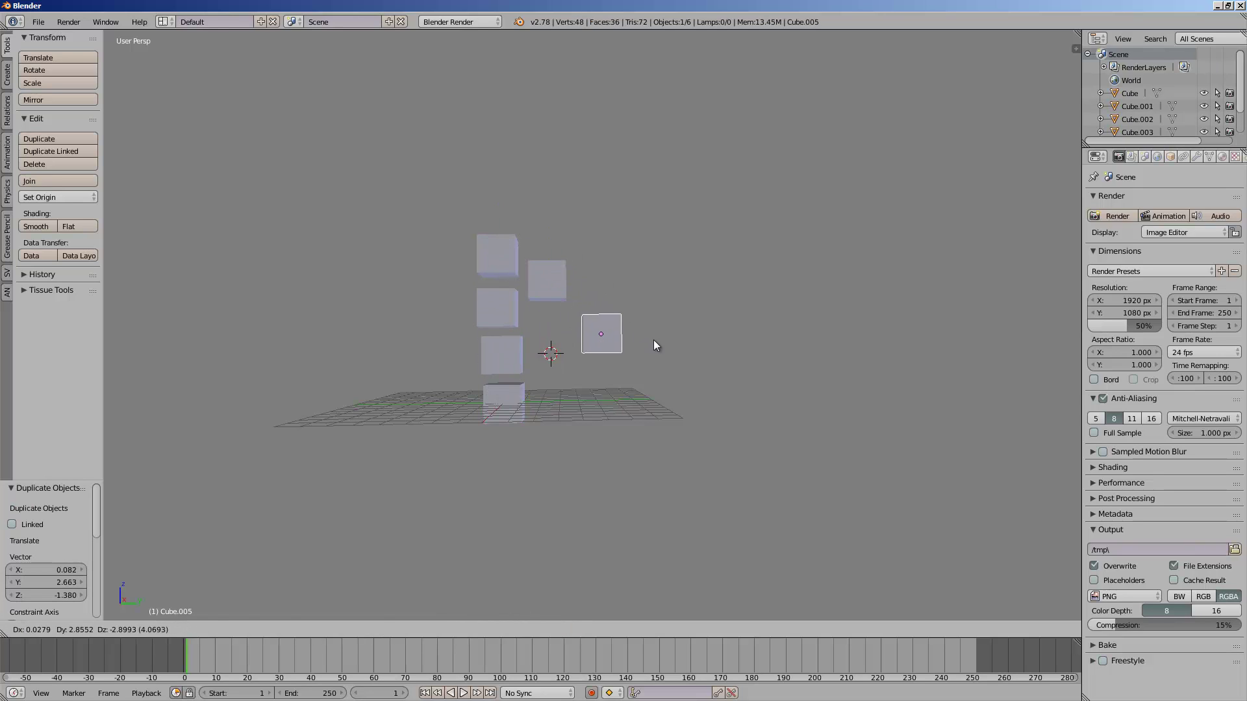
left_click(655, 341)
key("shift+d")
left_click(698, 393)
key("shift+d")
left_click(761, 420)
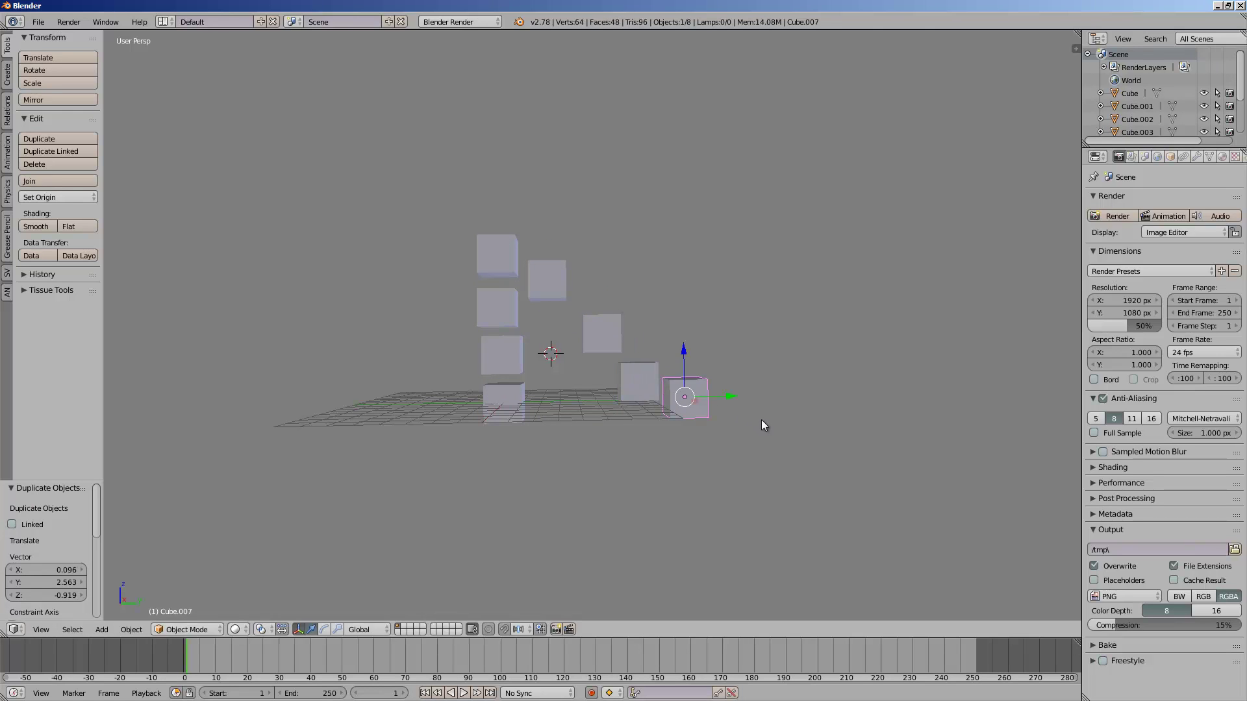
Step: Duplicate the last cube of the diagonal three times upward to form a second vertical column completing an N shape
key("shift+d")
left_click(766, 337)
key("shift+d")
left_click(751, 290)
key("shift+d")
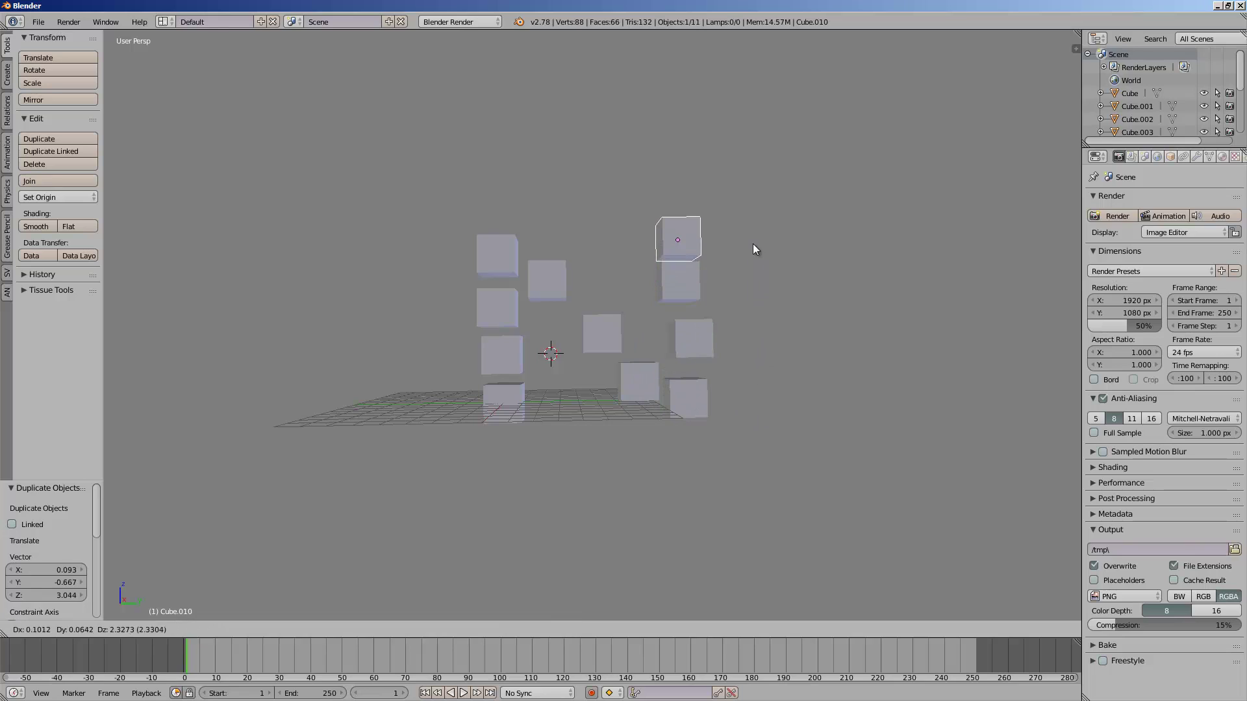
left_click(753, 242)
middle_click_drag(672, 265, 396, 427)
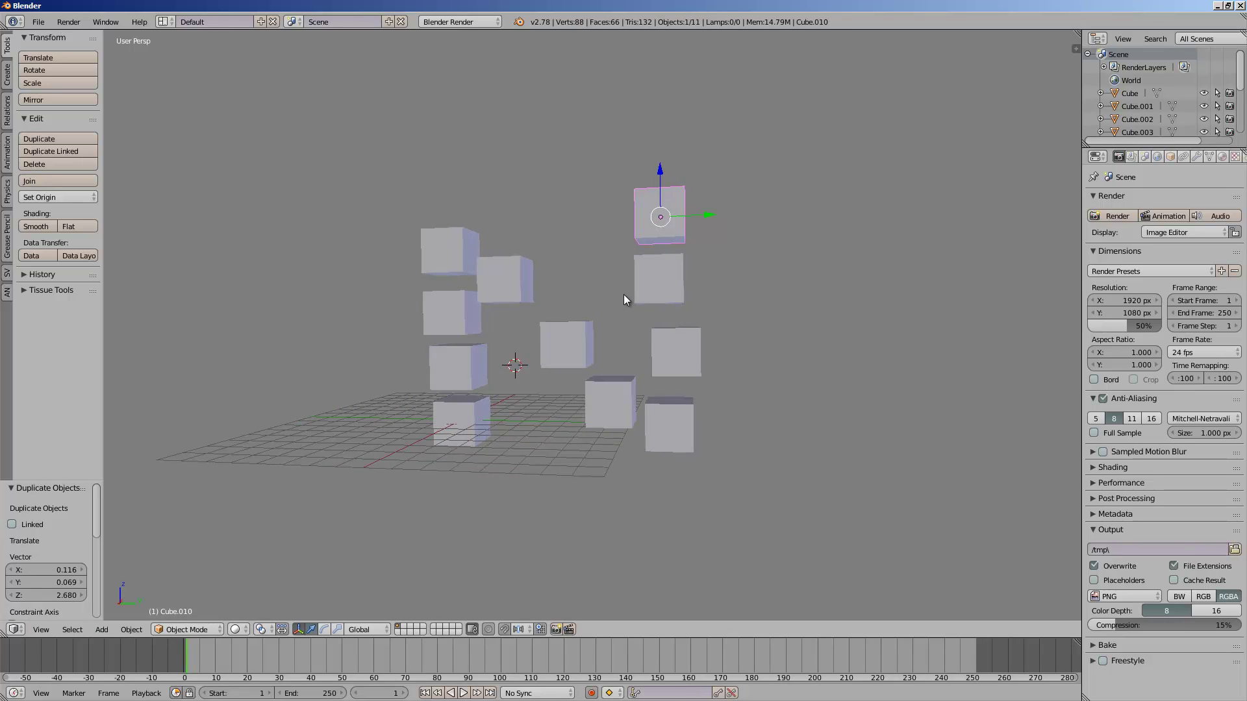
Step: Deselect all the cubes and switch to the Compositing screen layout
key("a")
key("a")
key("a")
middle_click_drag(636, 275, 555, 332)
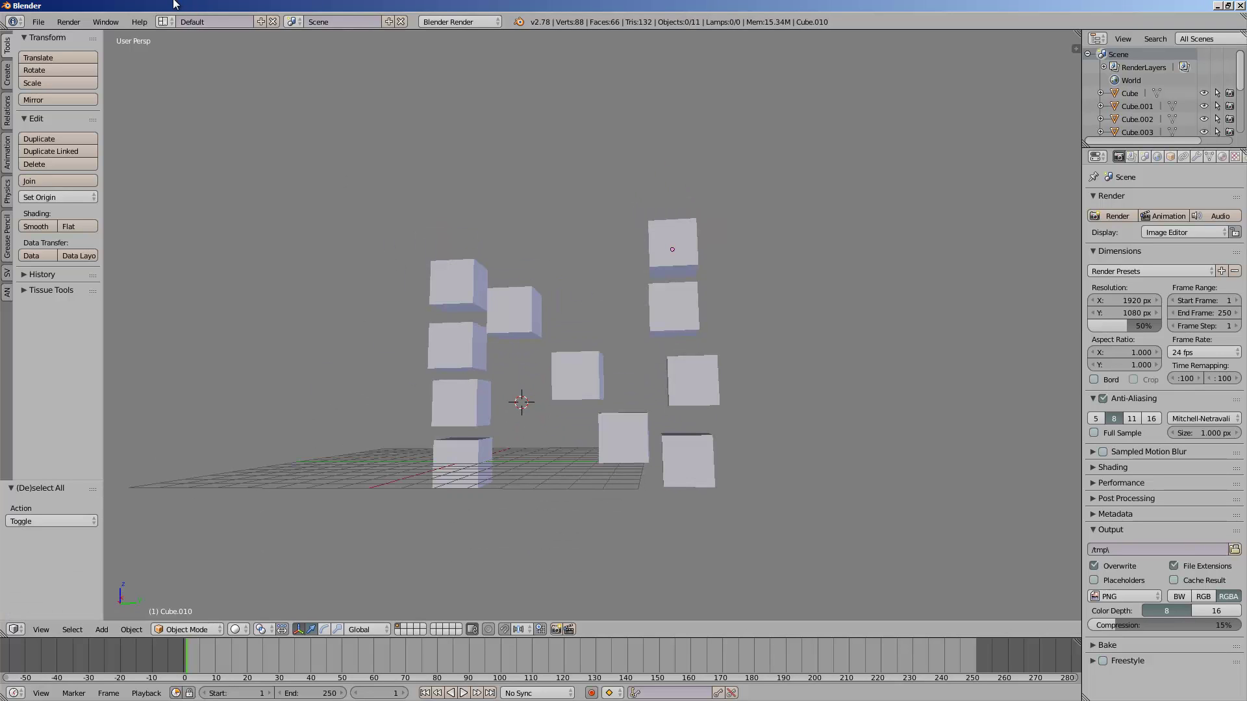
left_click(164, 21)
left_click(196, 63)
Step: Select all the cubes and put them into a new object group
middle_click_drag(730, 462, 680, 594)
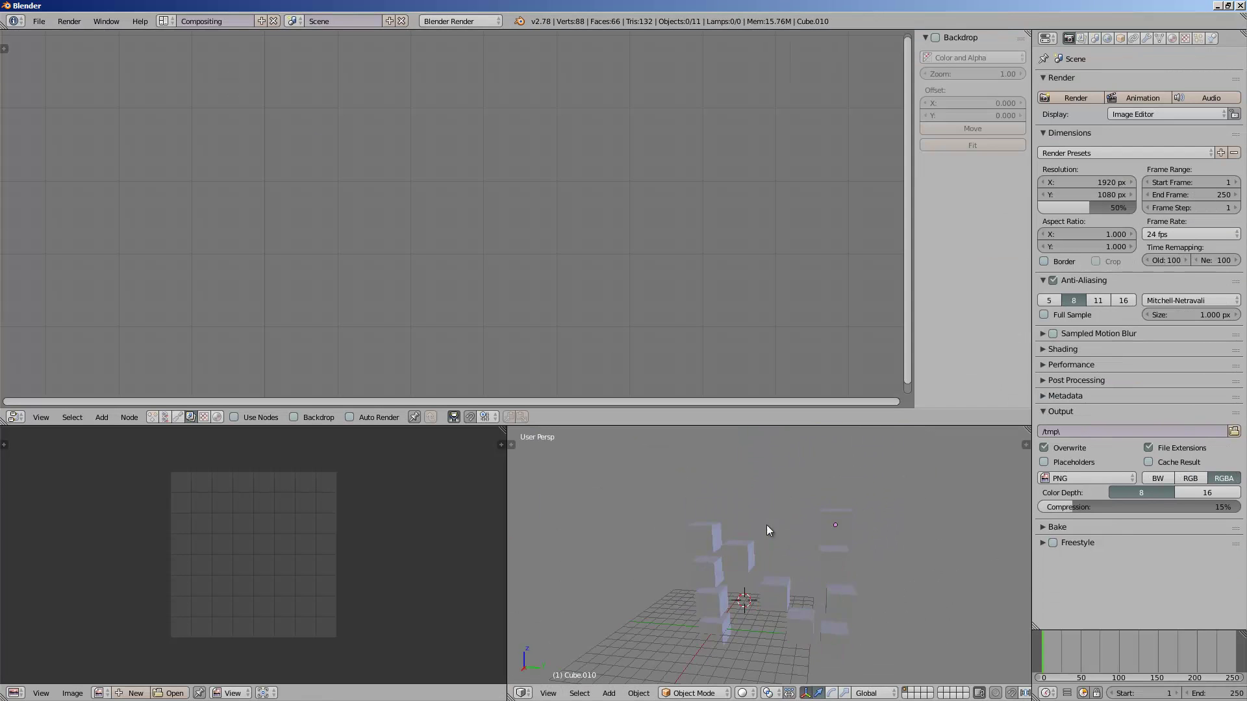
key("a")
middle_click_drag(749, 551, 762, 516)
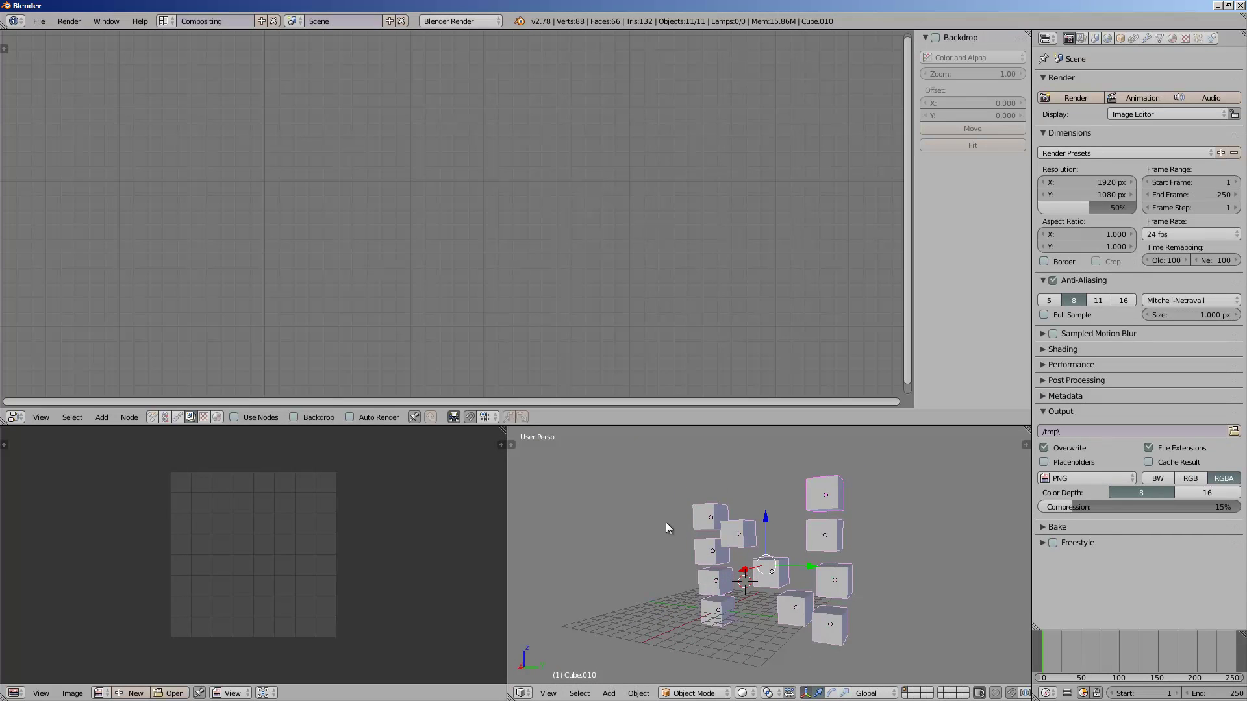
mouse_move(774, 593)
middle_mouse_down()
mouse_move(789, 596)
mouse_move(778, 592)
middle_mouse_up()
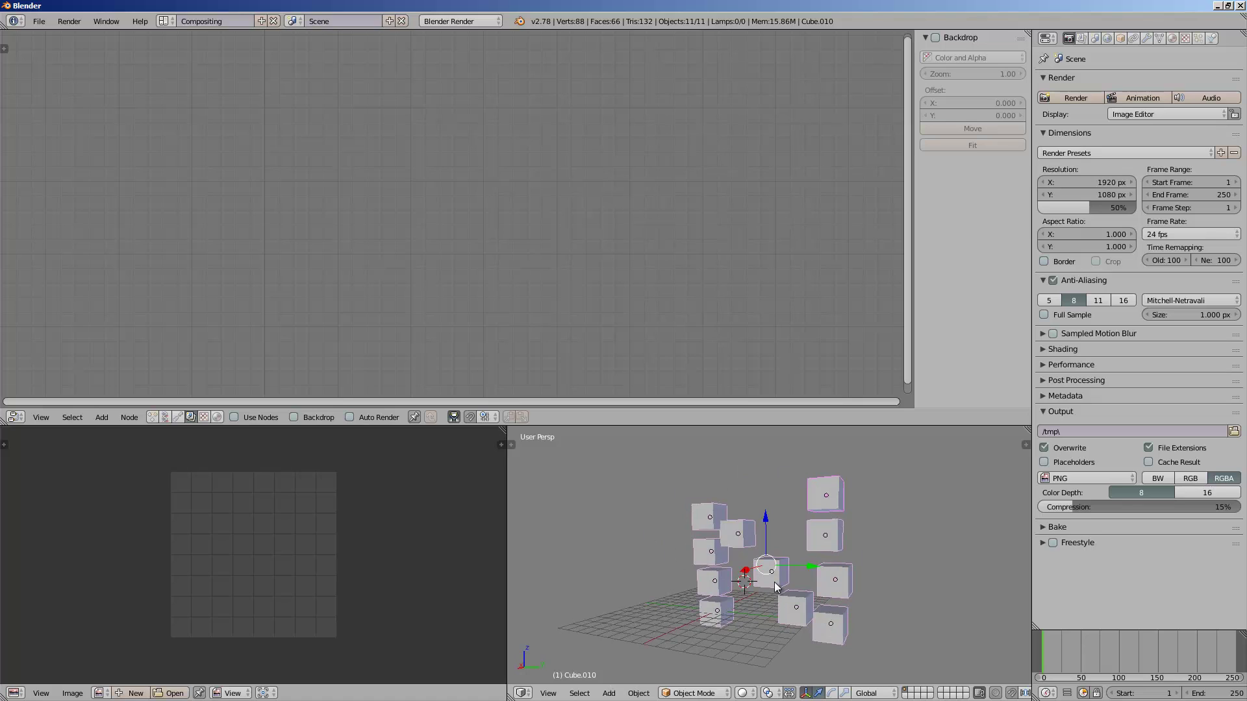
key("ctrl+g")
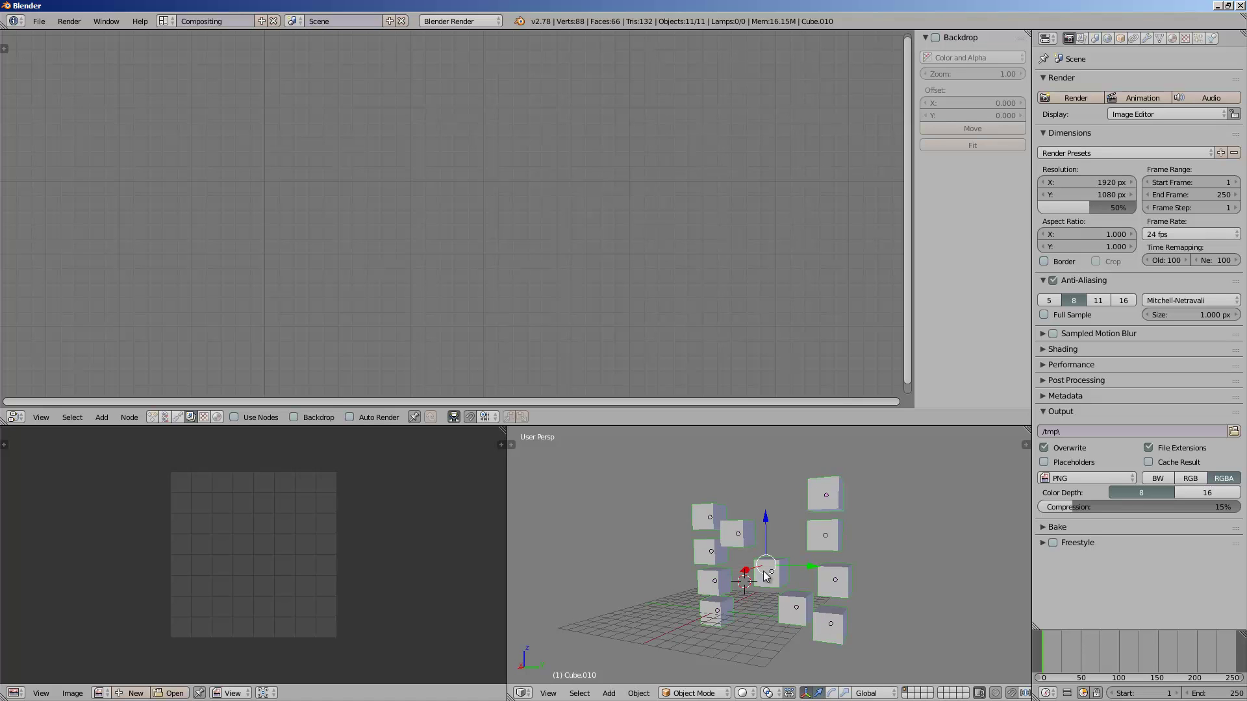
Step: Switch the node editor to Animation Nodes and create a new node tree
scroll(766, 584, "up", 8)
scroll(755, 550, "down", 4)
middle_click_drag(755, 550, 718, 541)
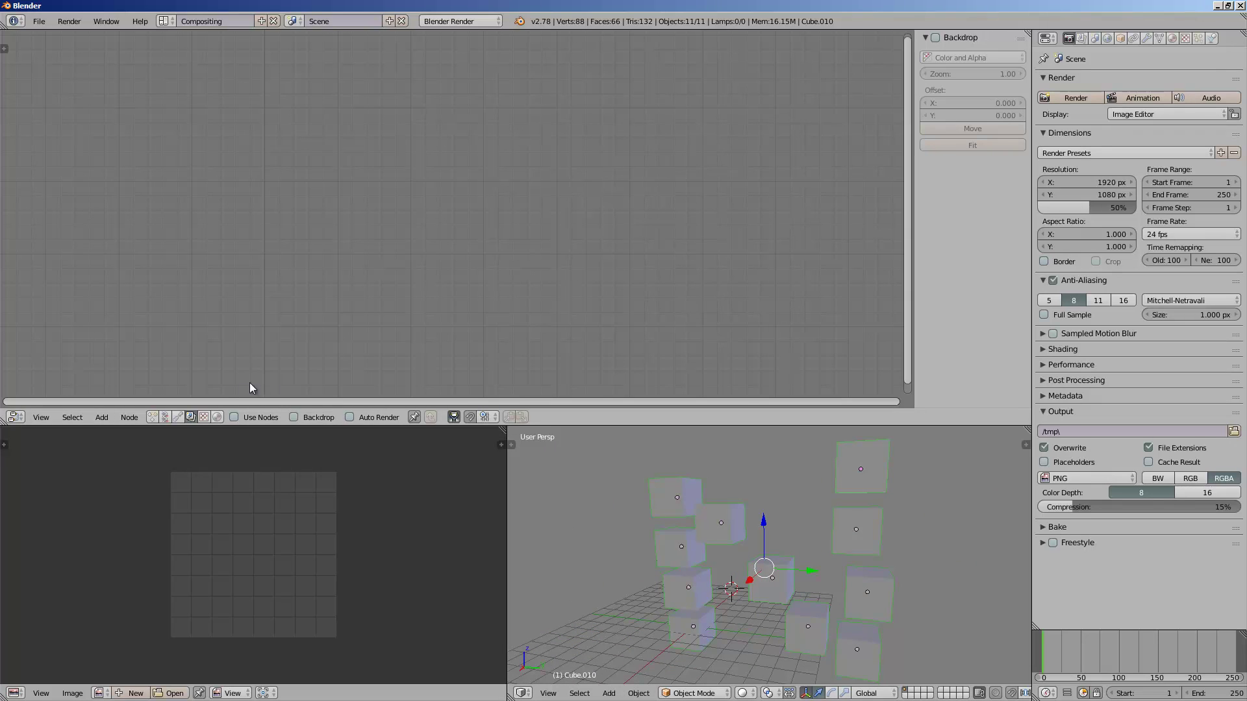
left_click(156, 417)
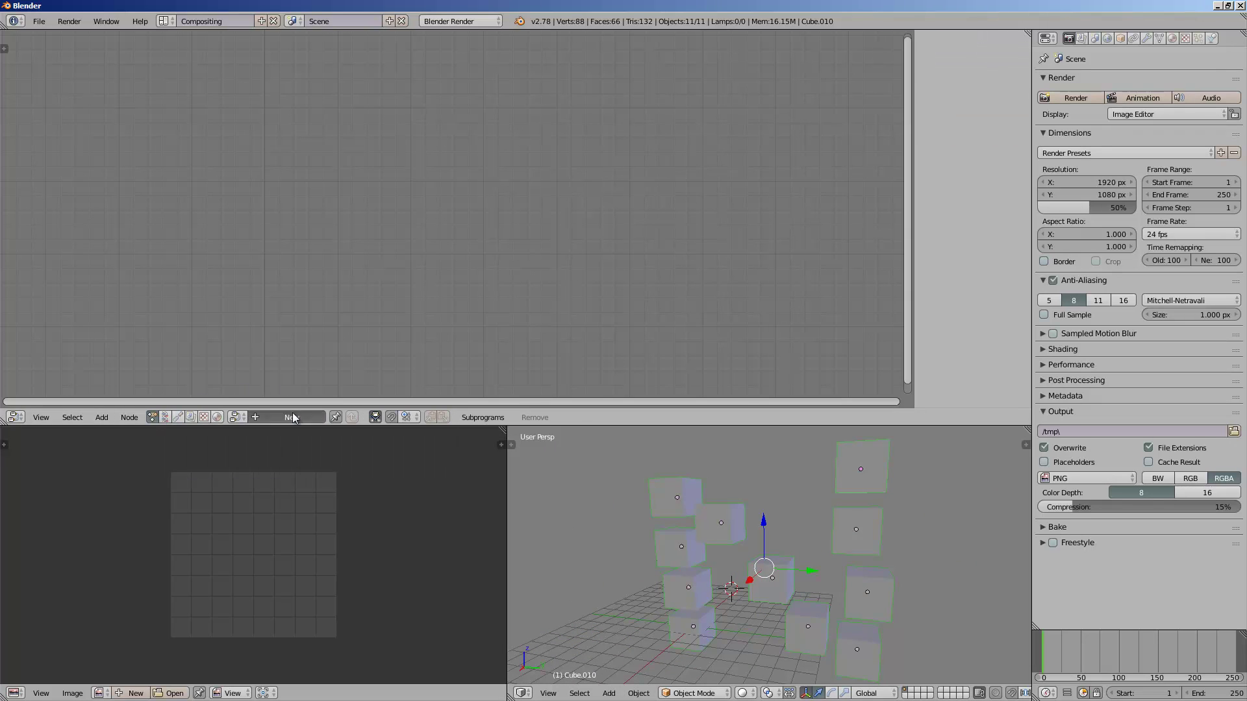
Step: Show the Animation Nodes settings in a wider tool shelf and turn off the Always option under Auto Execution
left_click(7, 44)
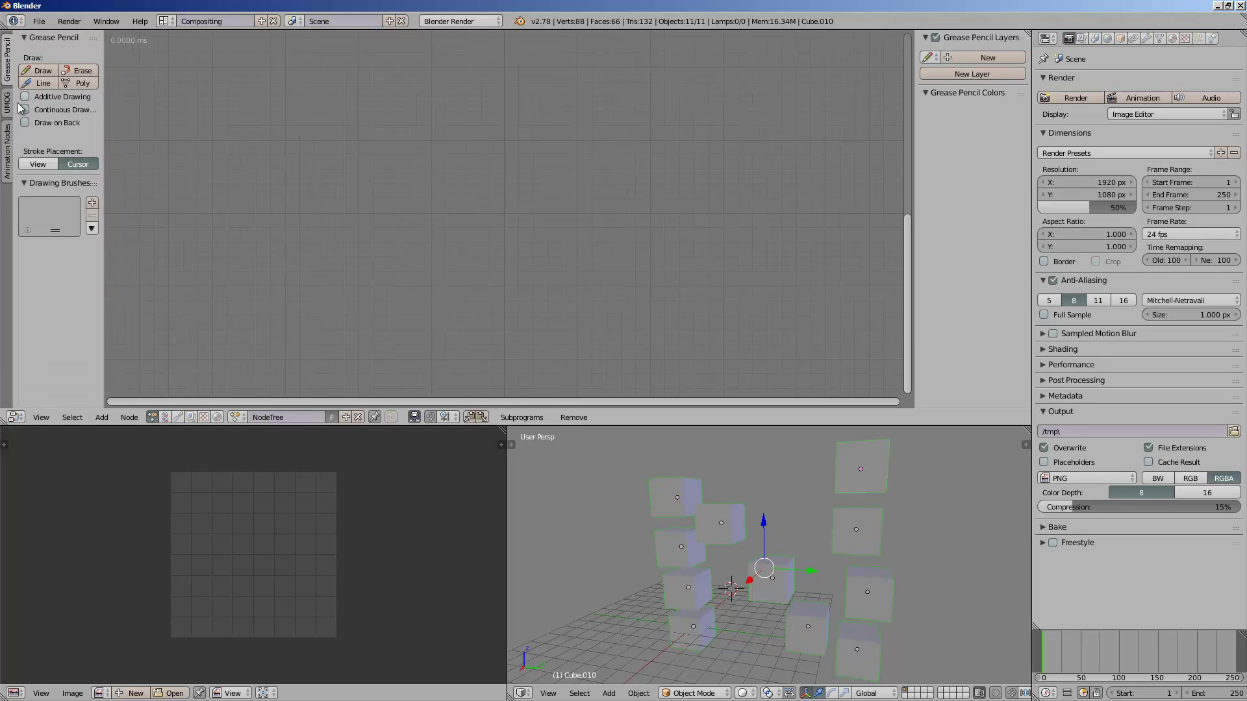
left_click(7, 104)
left_click(7, 150)
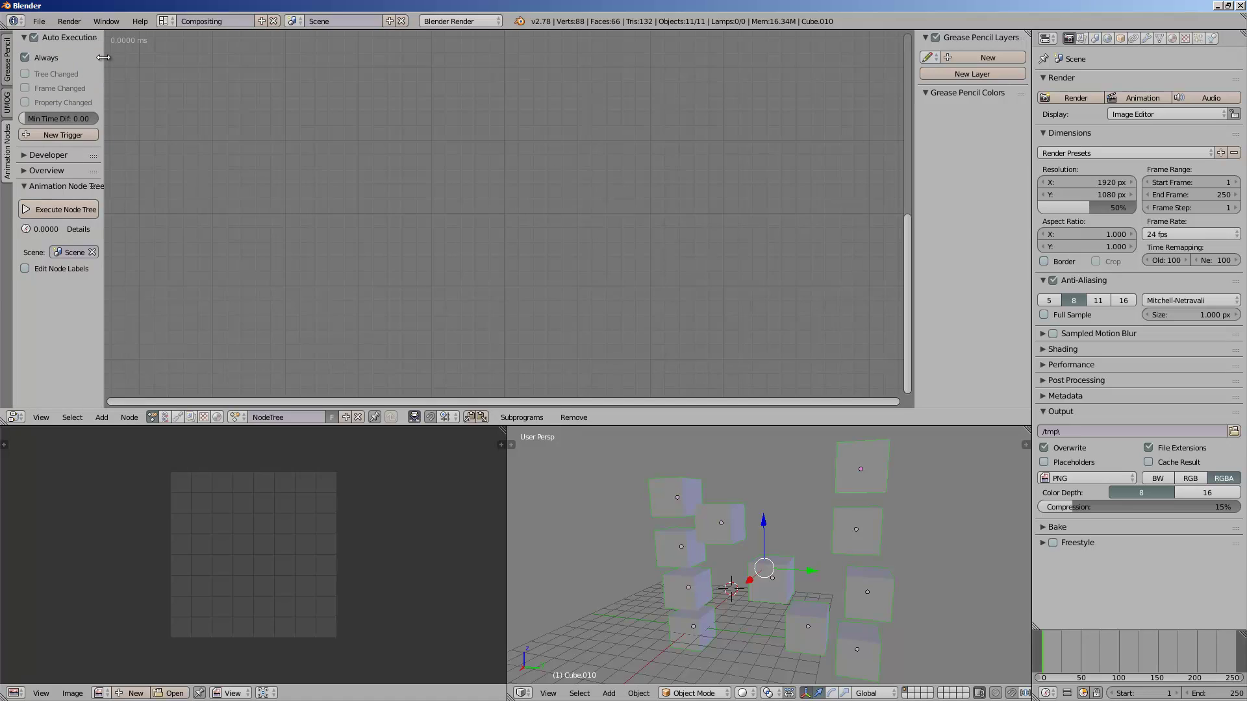
left_click_drag(104, 57, 134, 59)
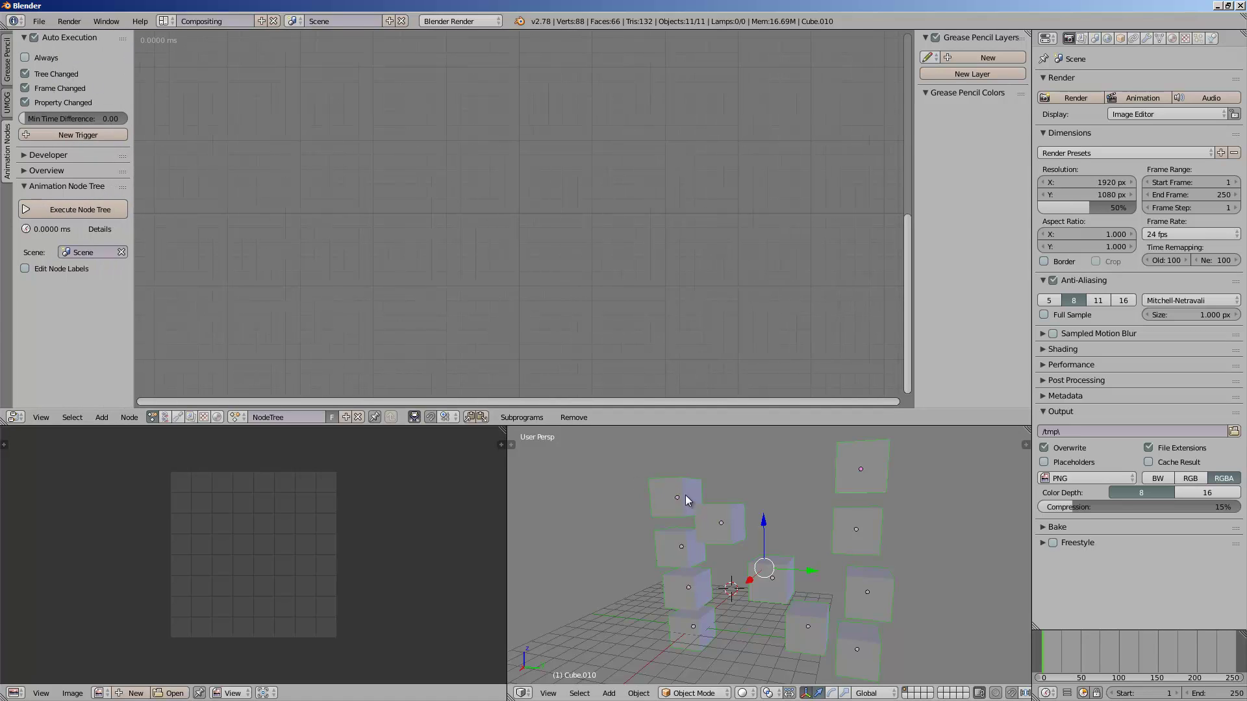
Step: Add an Objects from Group node to the node tree and set its input to Group
middle_click_drag(685, 494, 713, 531)
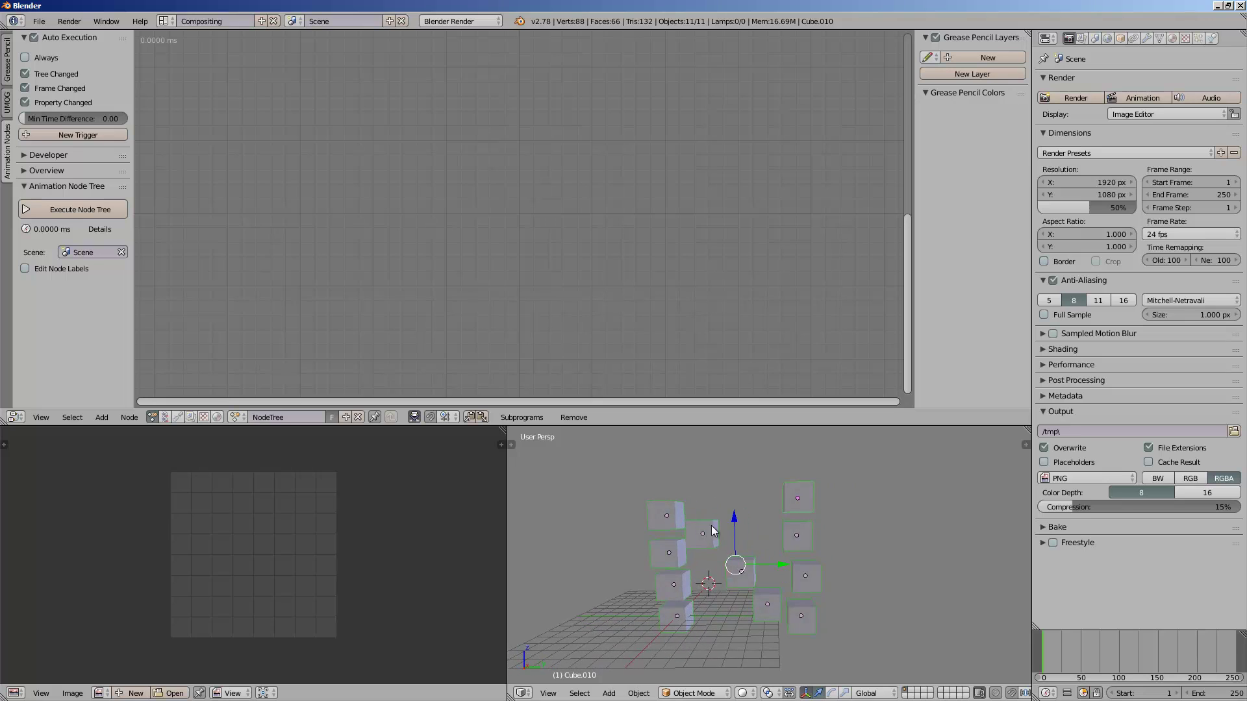
key("shift+a")
left_click(407, 203)
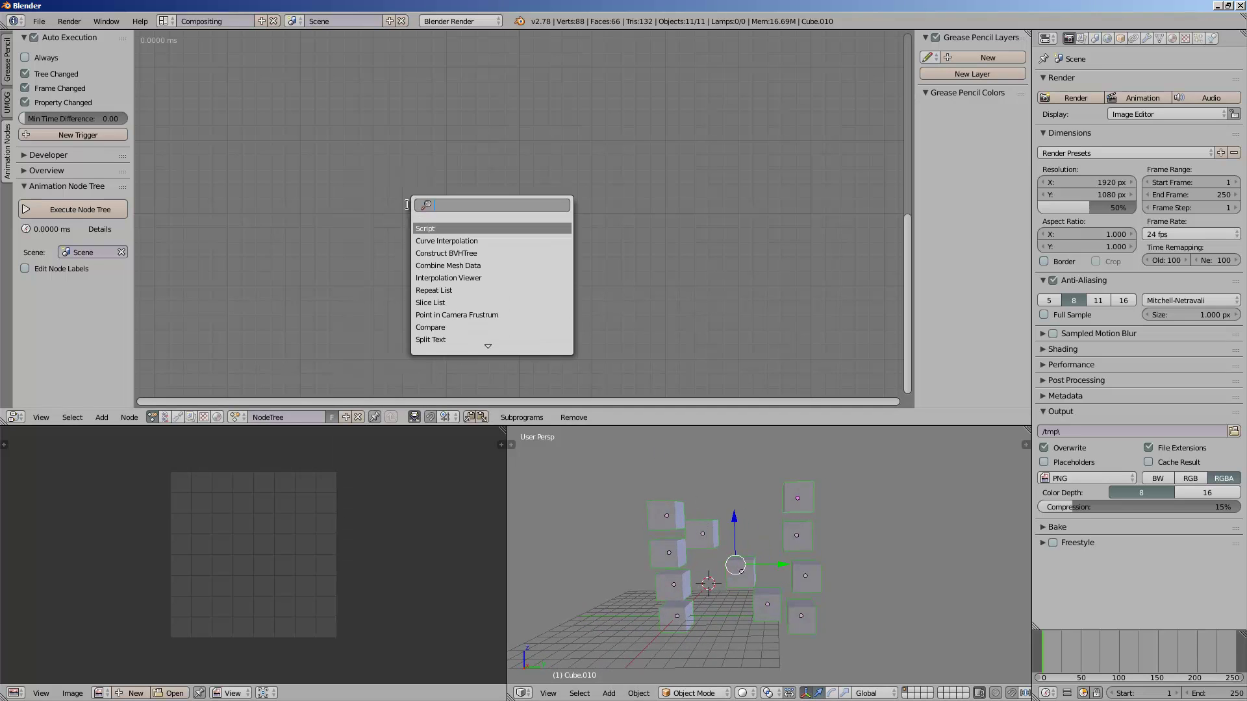
type("objects")
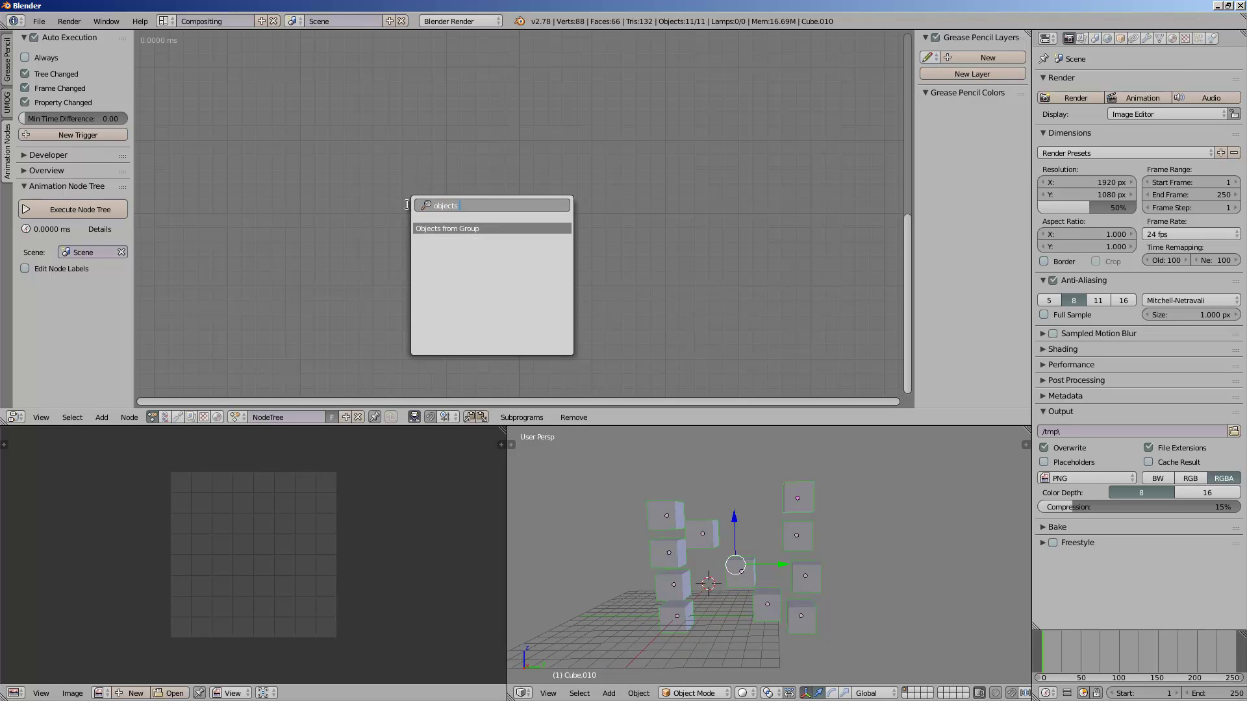
key("Return")
left_click(379, 180)
left_click(429, 224)
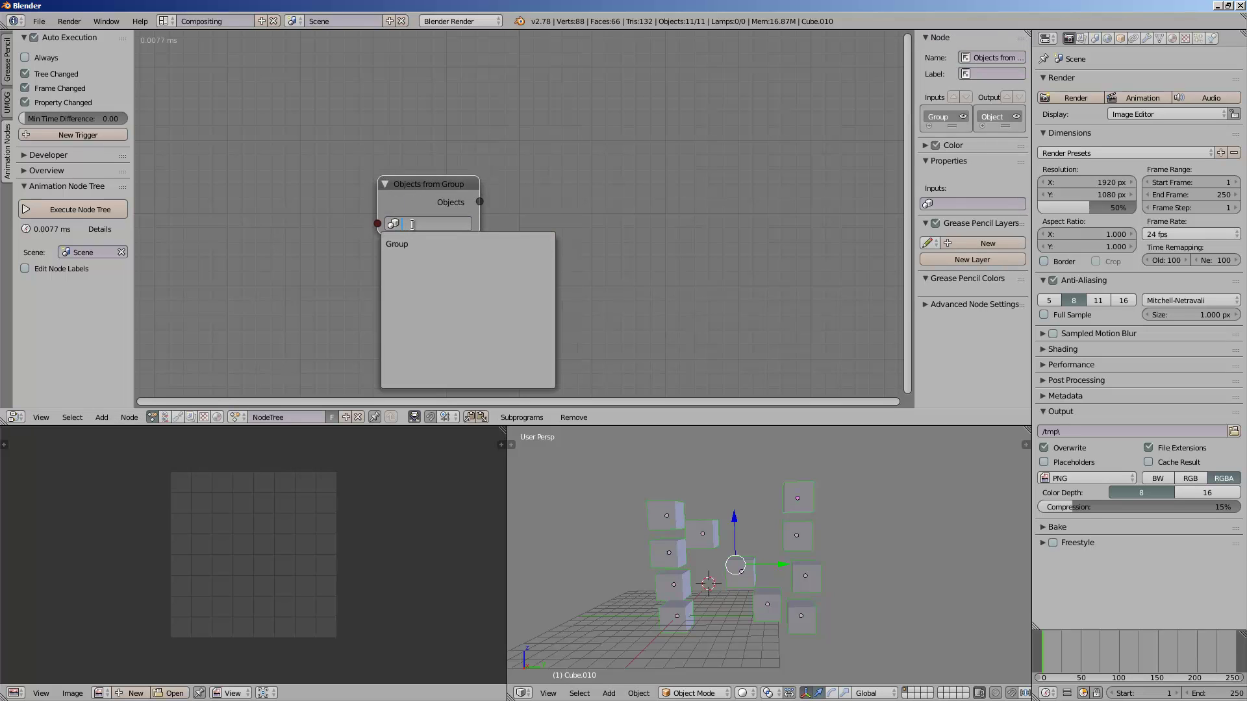
left_click(418, 245)
middle_click_drag(774, 517, 699, 518)
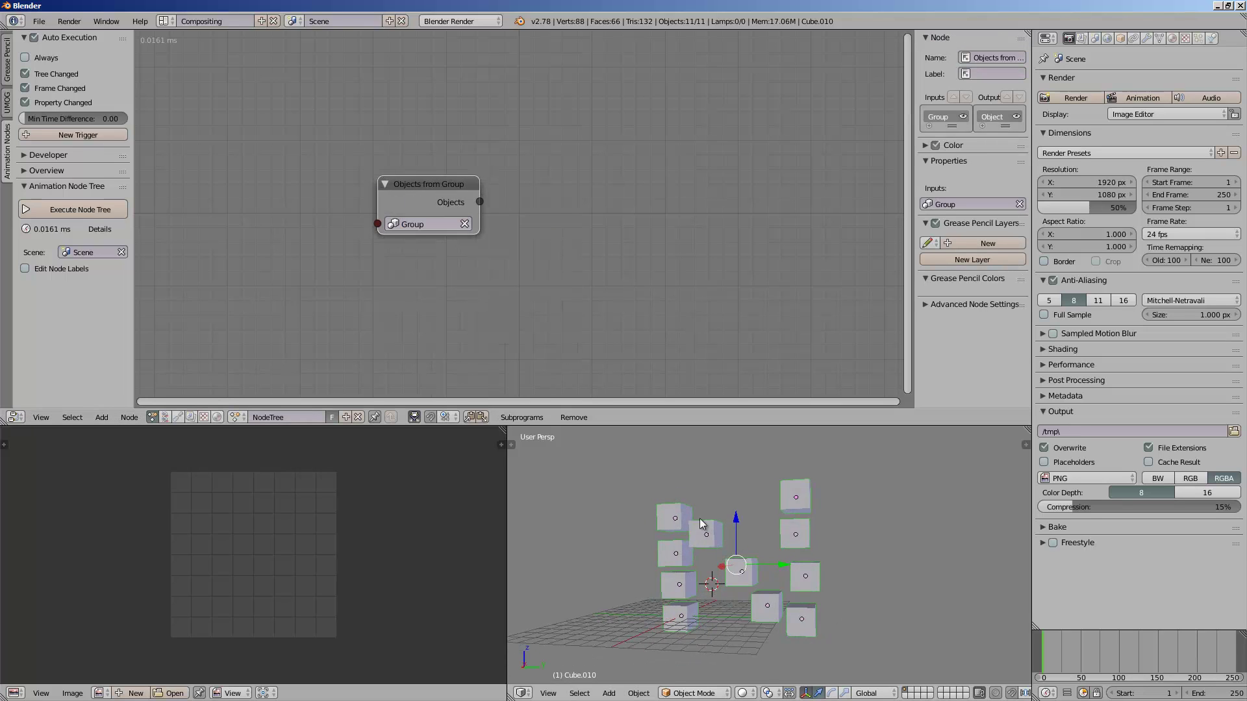
middle_click_drag(786, 493, 709, 569)
key("g")
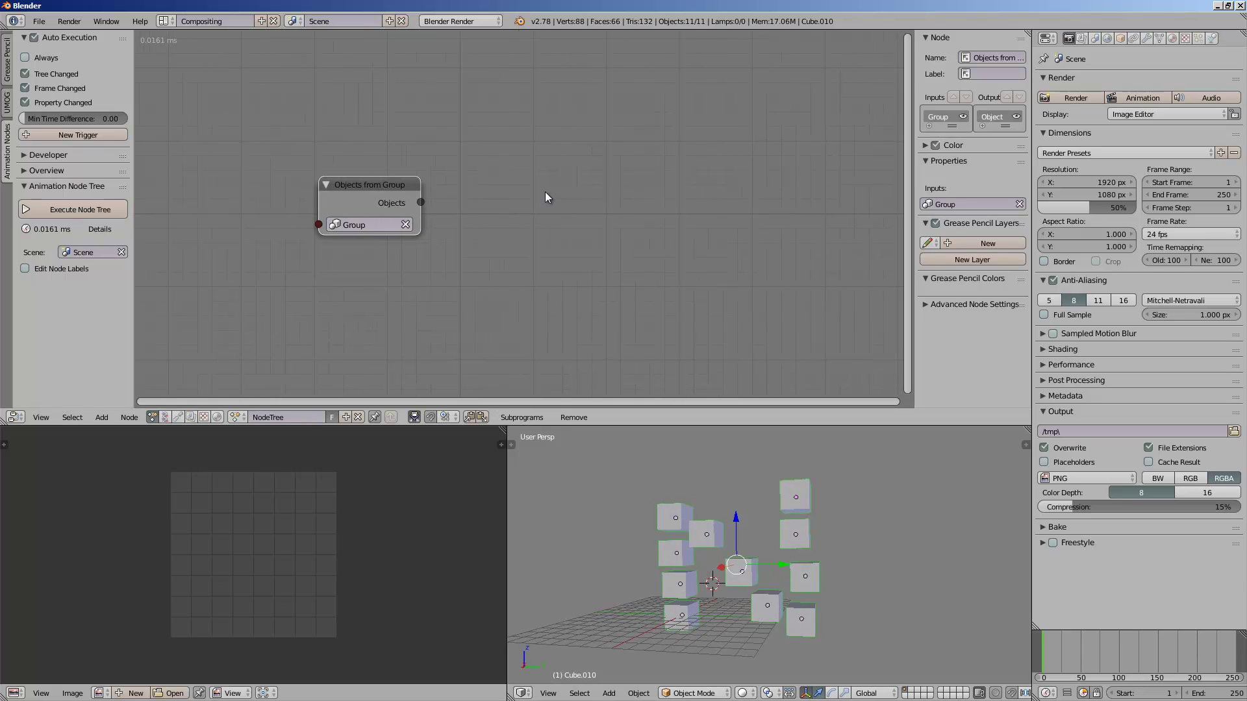
Step: Add an Object Transforms Output node beside the Objects from Group node
key("shift+a")
left_click(544, 192)
type("object tra")
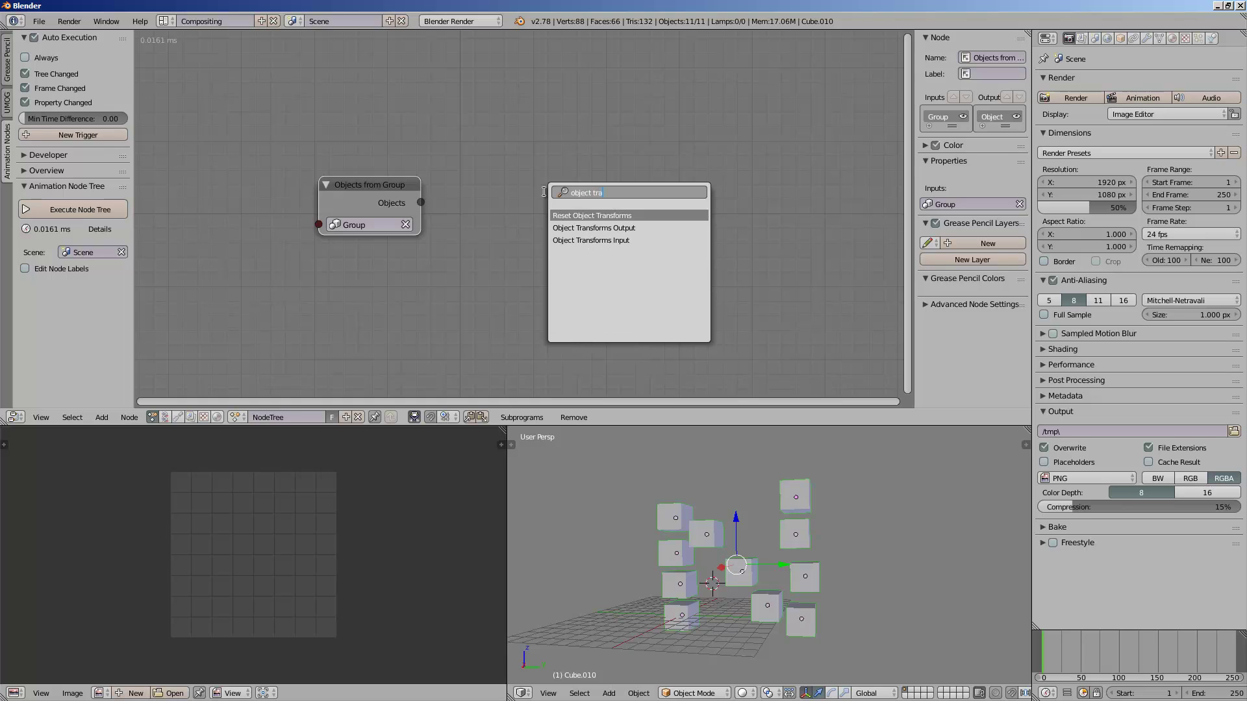
key("Down")
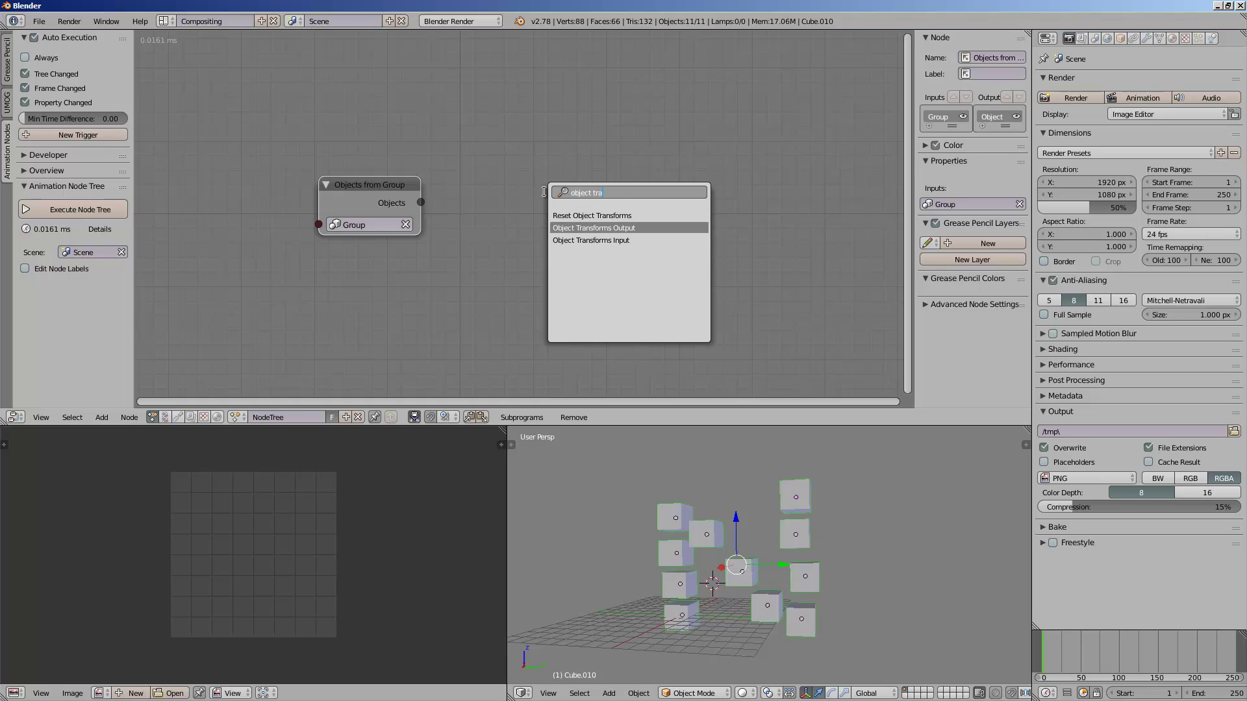
type("ra")
key("Return")
left_click(571, 158)
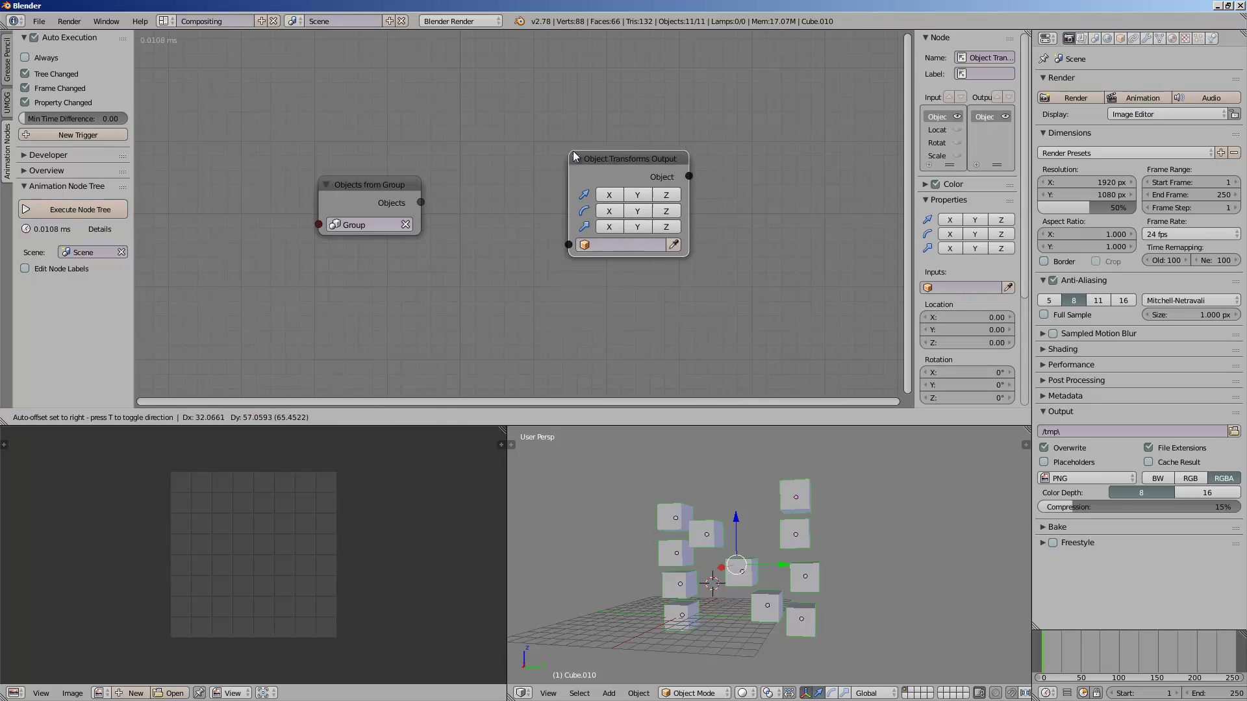
Step: Add an Object Matrix Output node and arrange it below the Object Transforms Output node with space between them
key("shift+a")
left_click(509, 237)
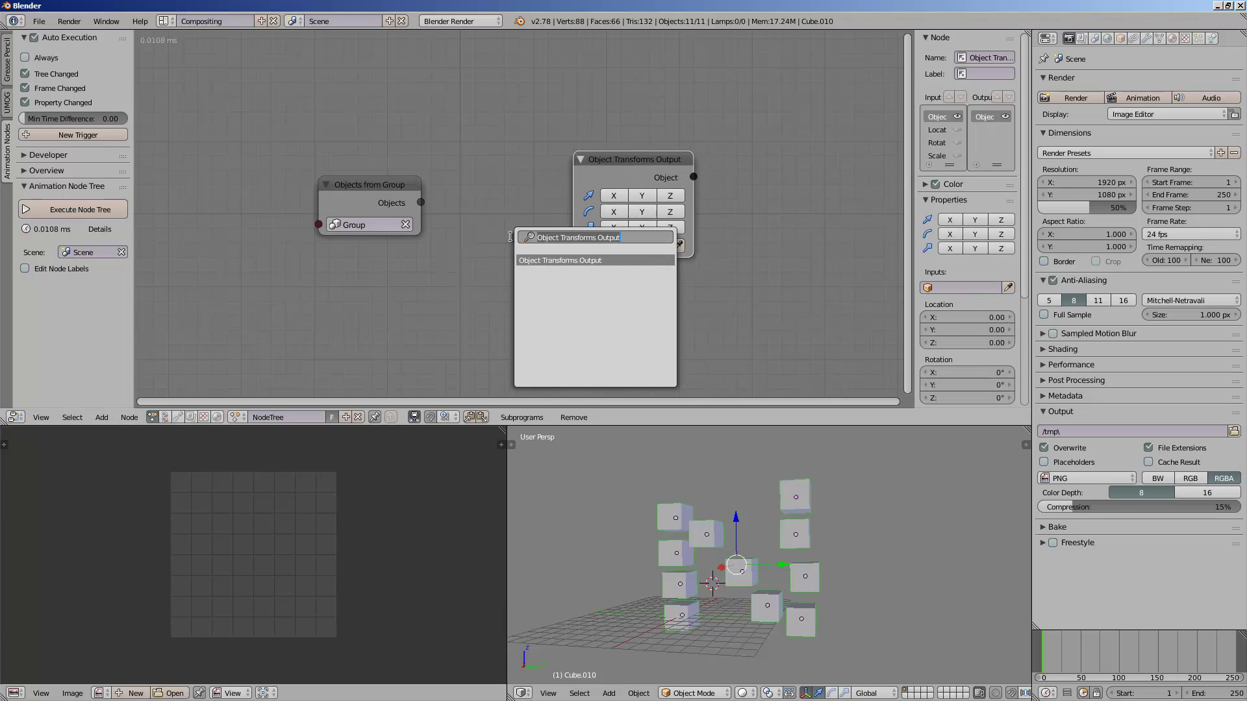
type("matrix o")
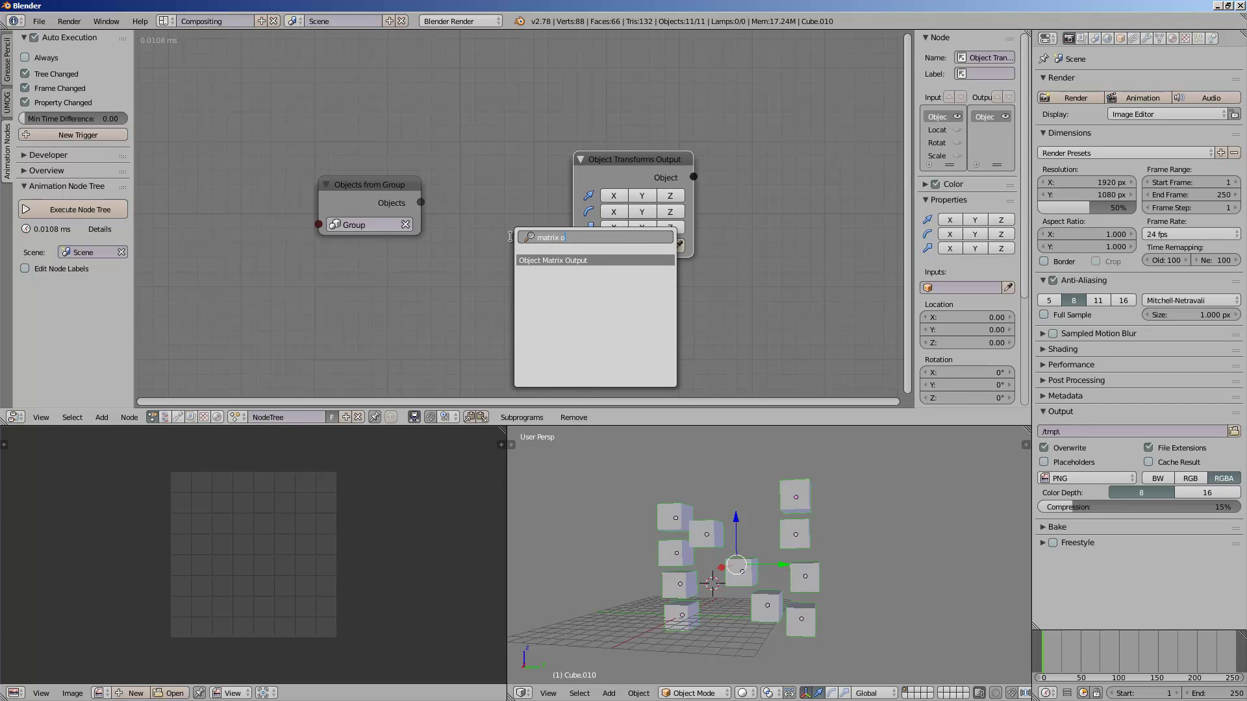
key("Return")
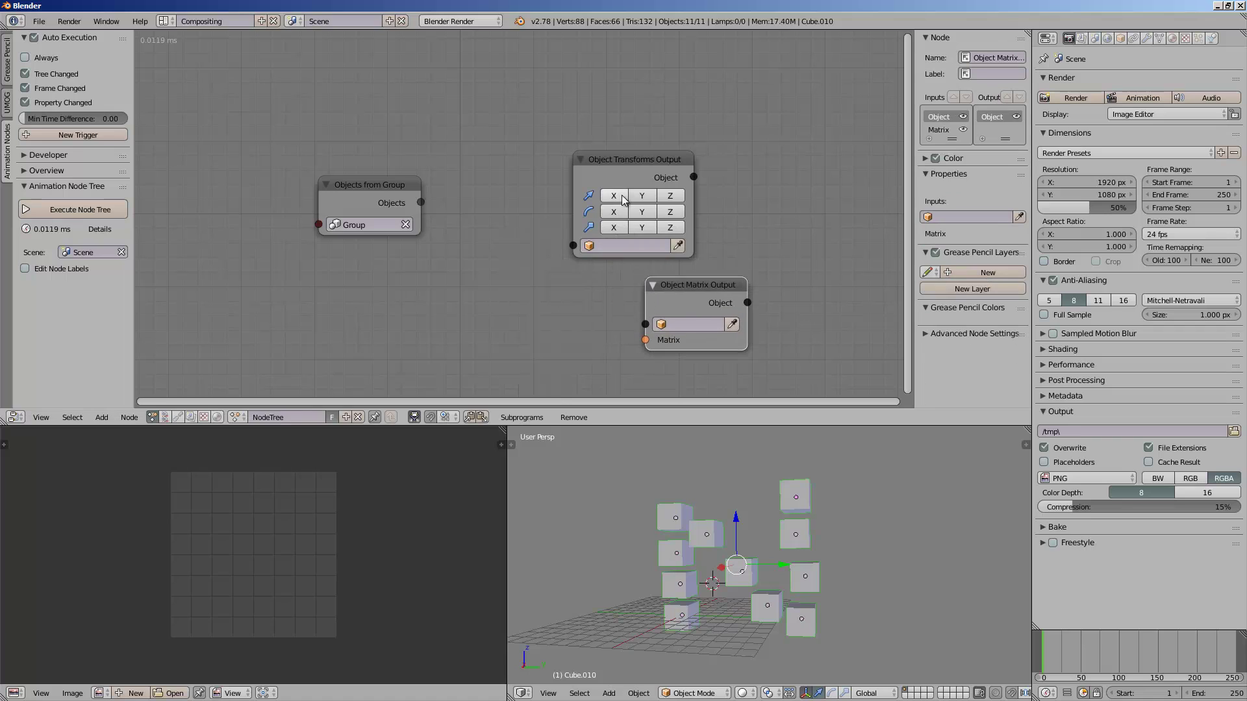
left_click_drag(697, 49, 709, 41)
left_click_drag(701, 283, 712, 257)
middle_click_drag(686, 189, 684, 224)
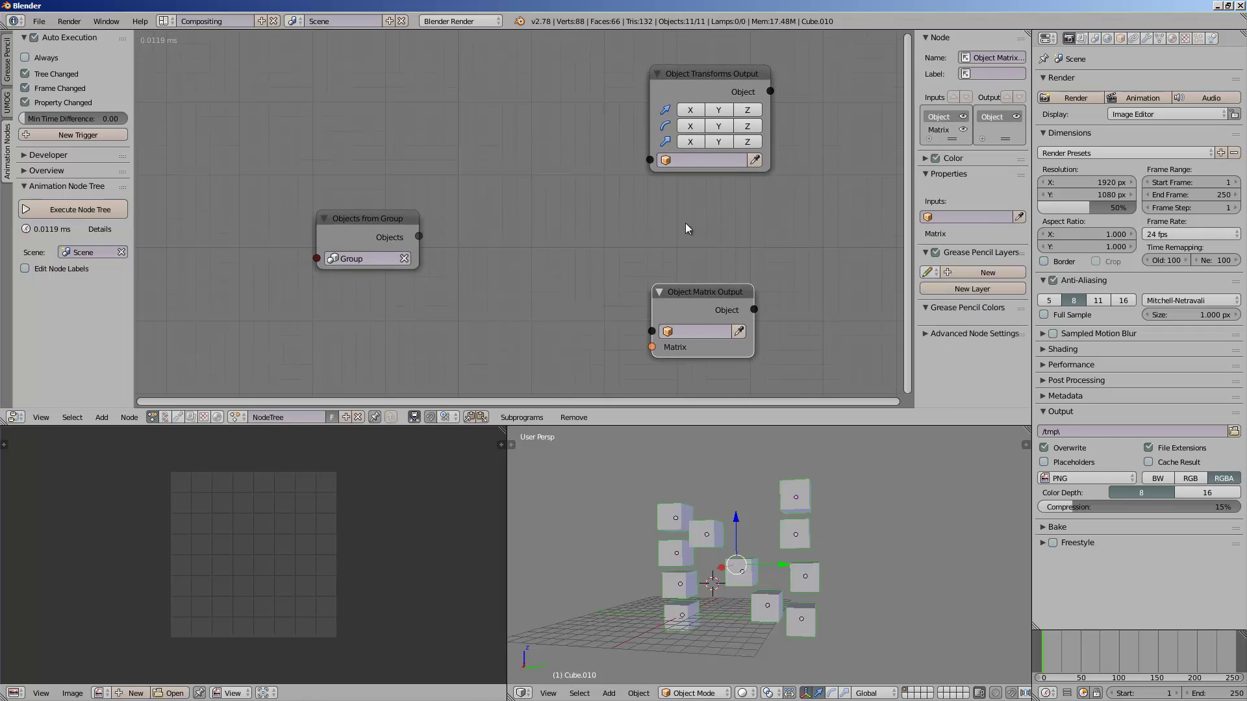
left_click_drag(711, 78, 699, 95)
middle_click_drag(603, 165, 623, 158)
Step: Merge the image editor area into the 3D view so the cubes' viewport spans the full width below the node editor
left_click_drag(504, 430, 497, 497)
scroll(507, 498, "down", 3)
middle_click_drag(507, 498, 491, 627)
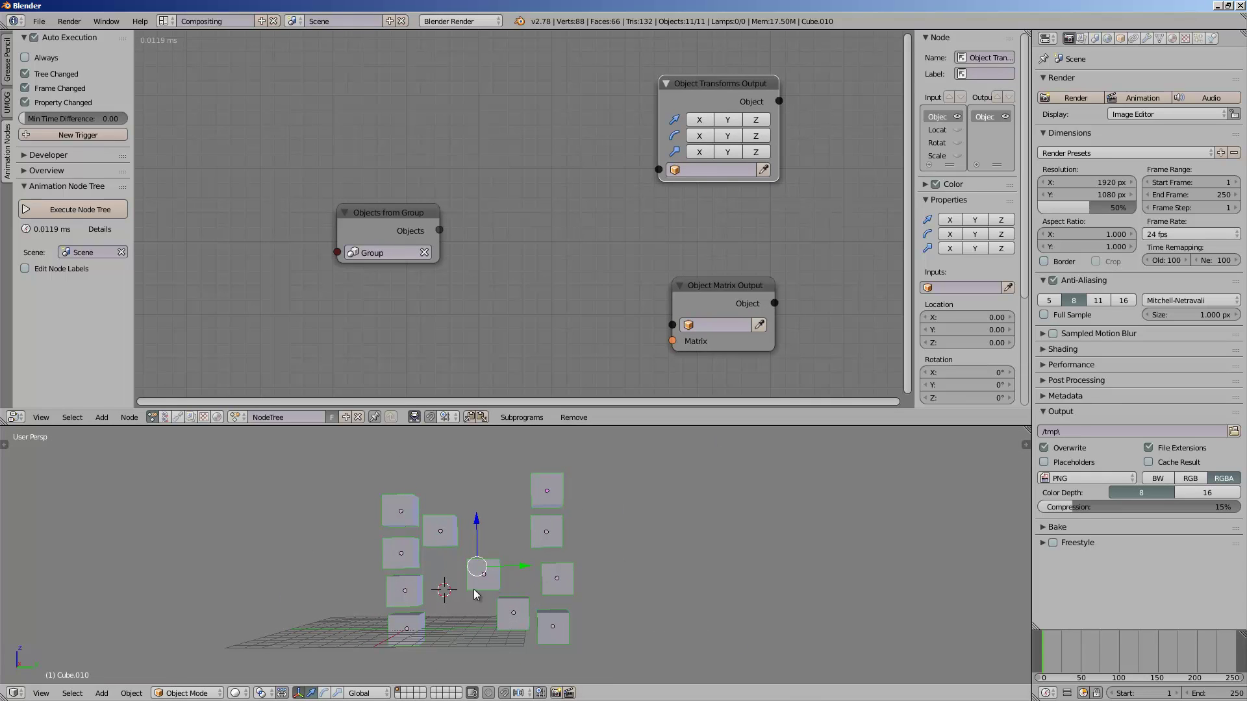
middle_click_drag(474, 590, 634, 563)
scroll(632, 557, "up", 1)
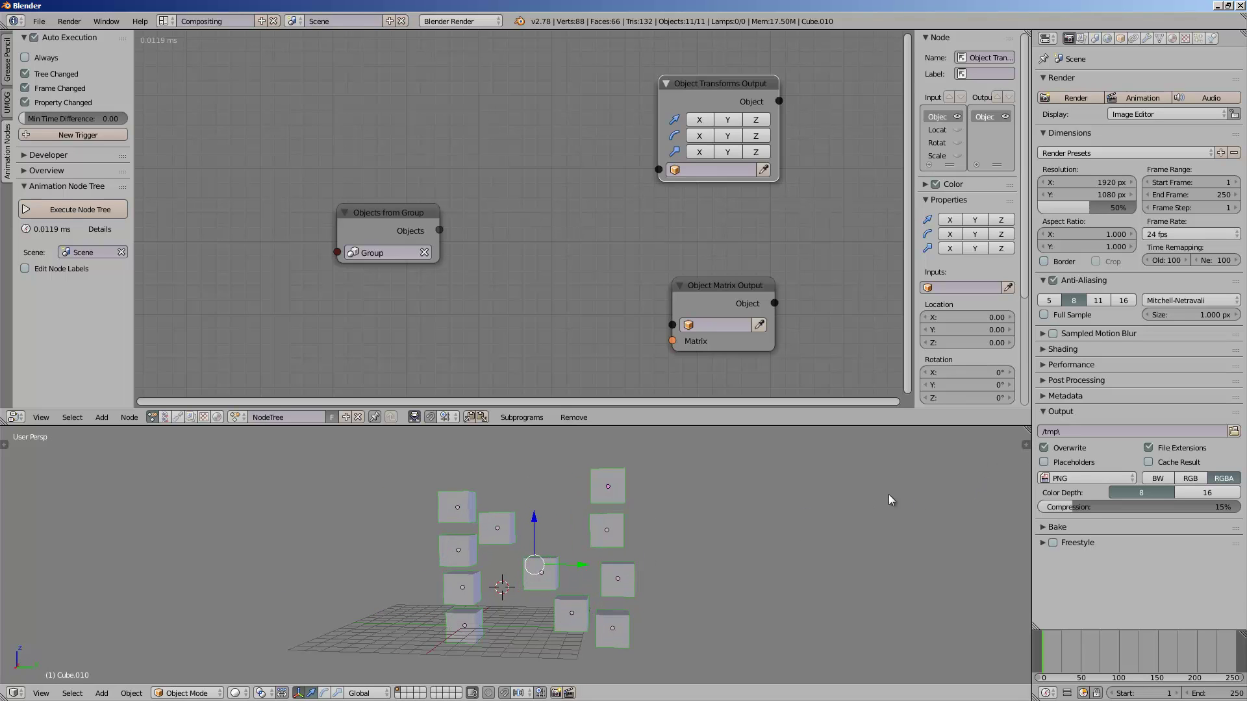
Step: Select the topmost cube of the second column and show its transform properties in the 3D view
scroll(496, 301, "down", 2)
scroll(478, 289, "up", 1)
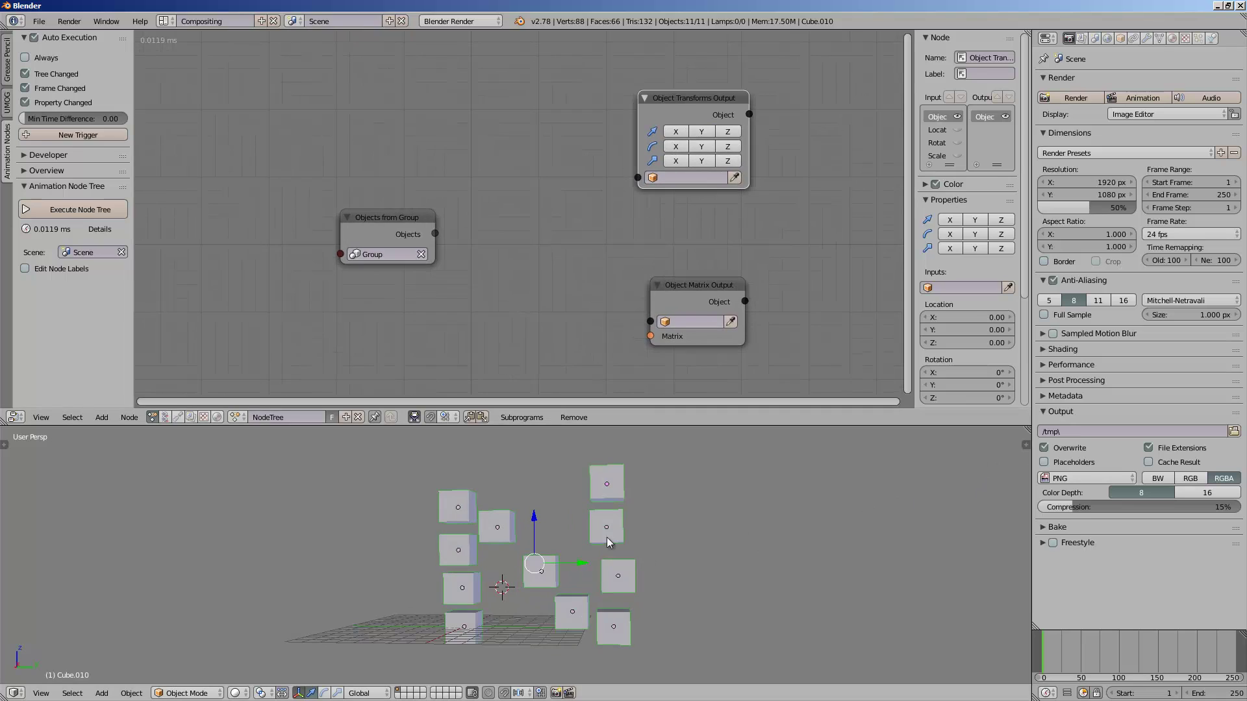
middle_click_drag(537, 523, 538, 534)
middle_click_drag(524, 609, 578, 540)
right_click(591, 497)
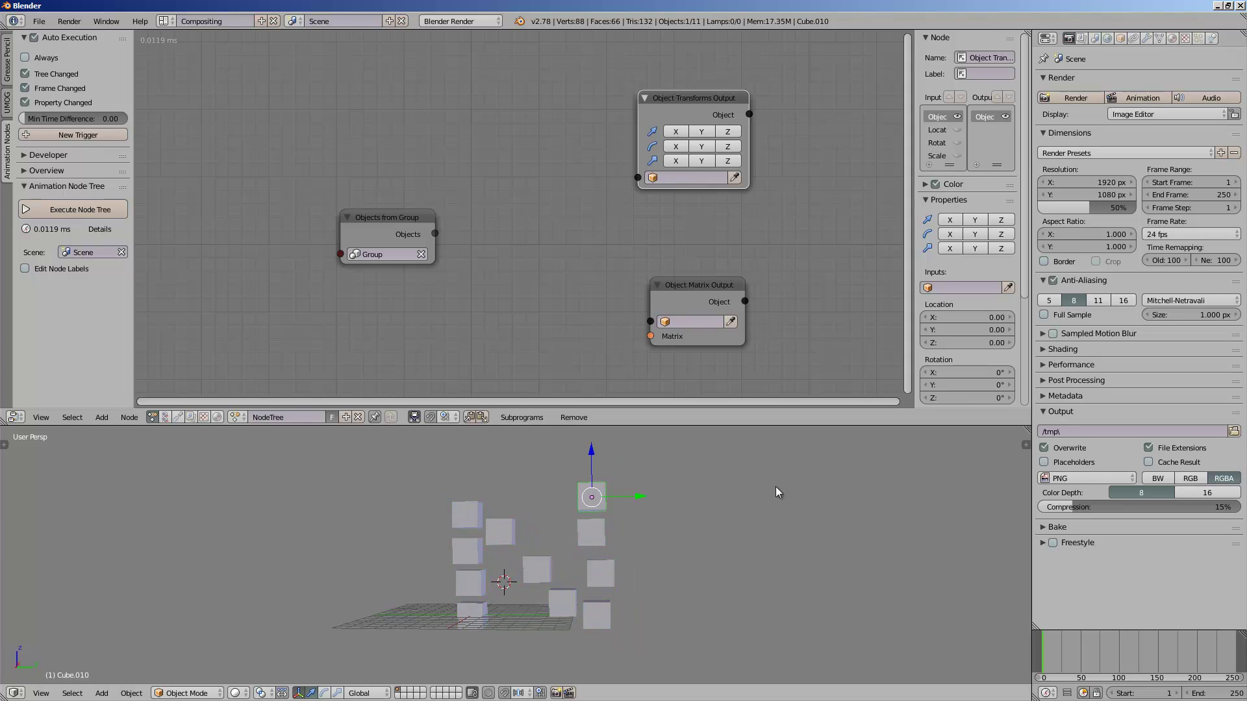
key("n")
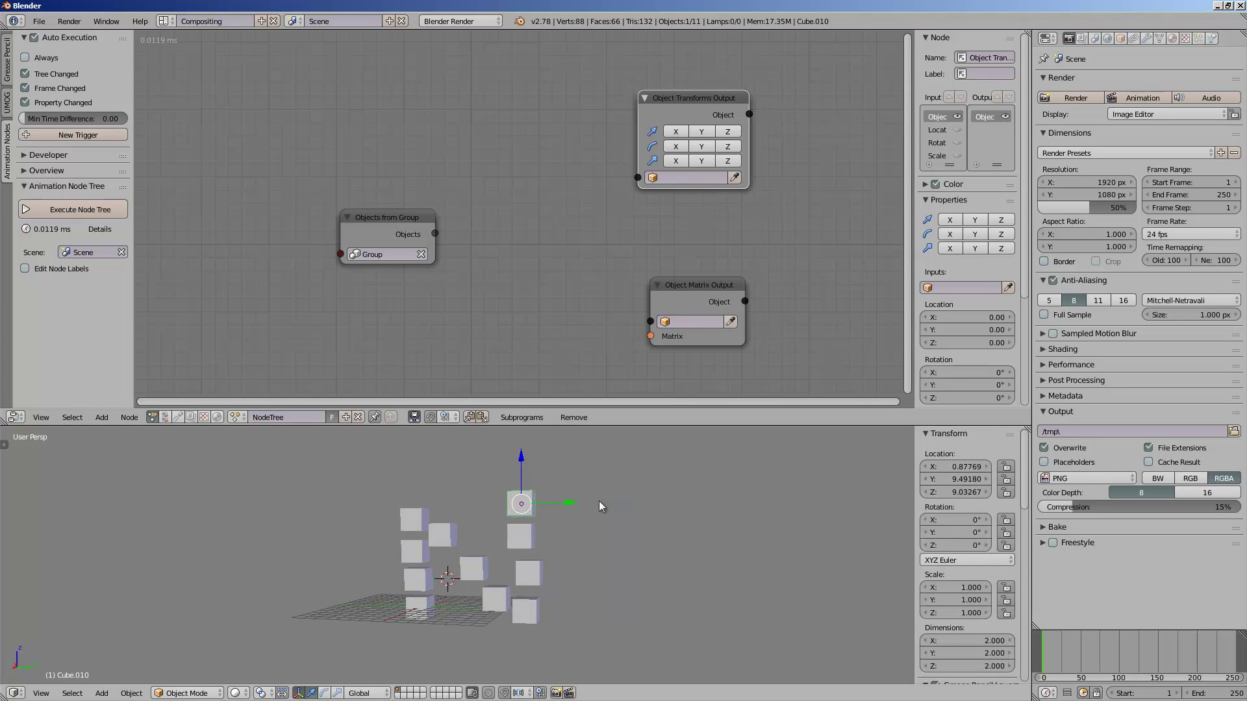
Step: Select individual cubes one after another in both columns and the middle to compare their transform values
right_click(525, 543)
right_click(537, 576)
right_click(528, 615)
right_click(495, 598)
right_click(471, 568)
right_click(442, 534)
left_click_drag(441, 234, 589, 190)
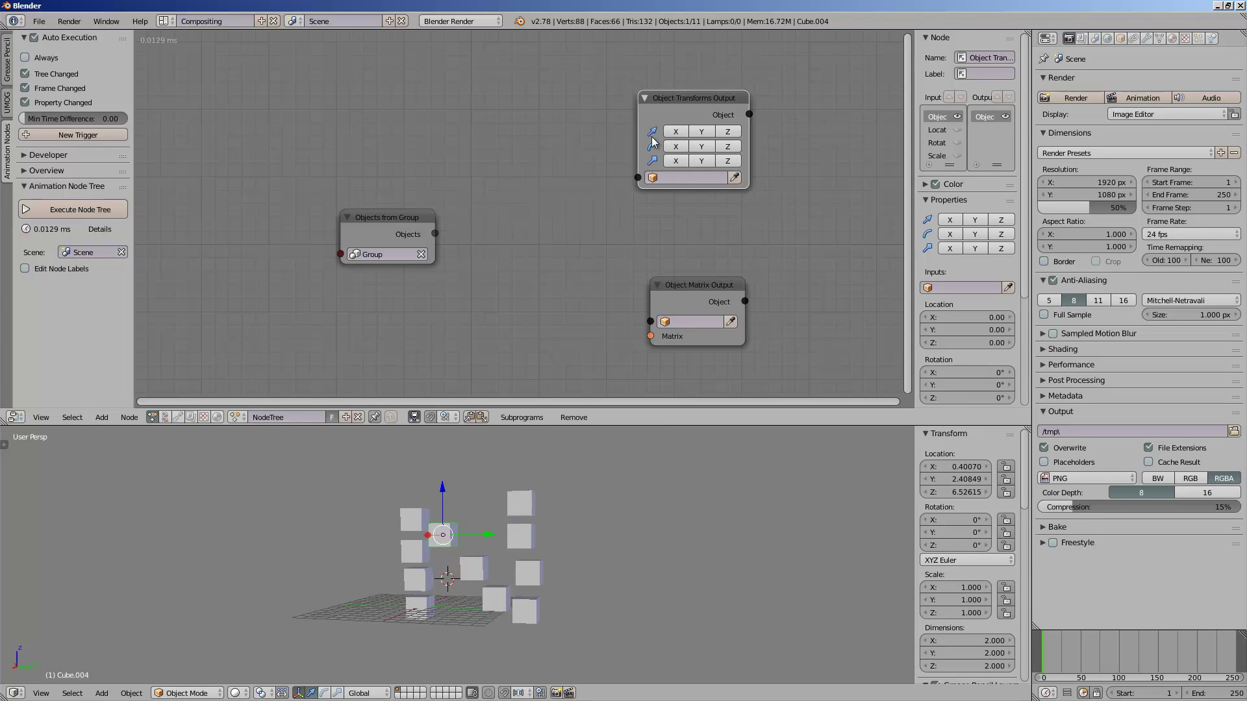
middle_click_drag(492, 527, 498, 533)
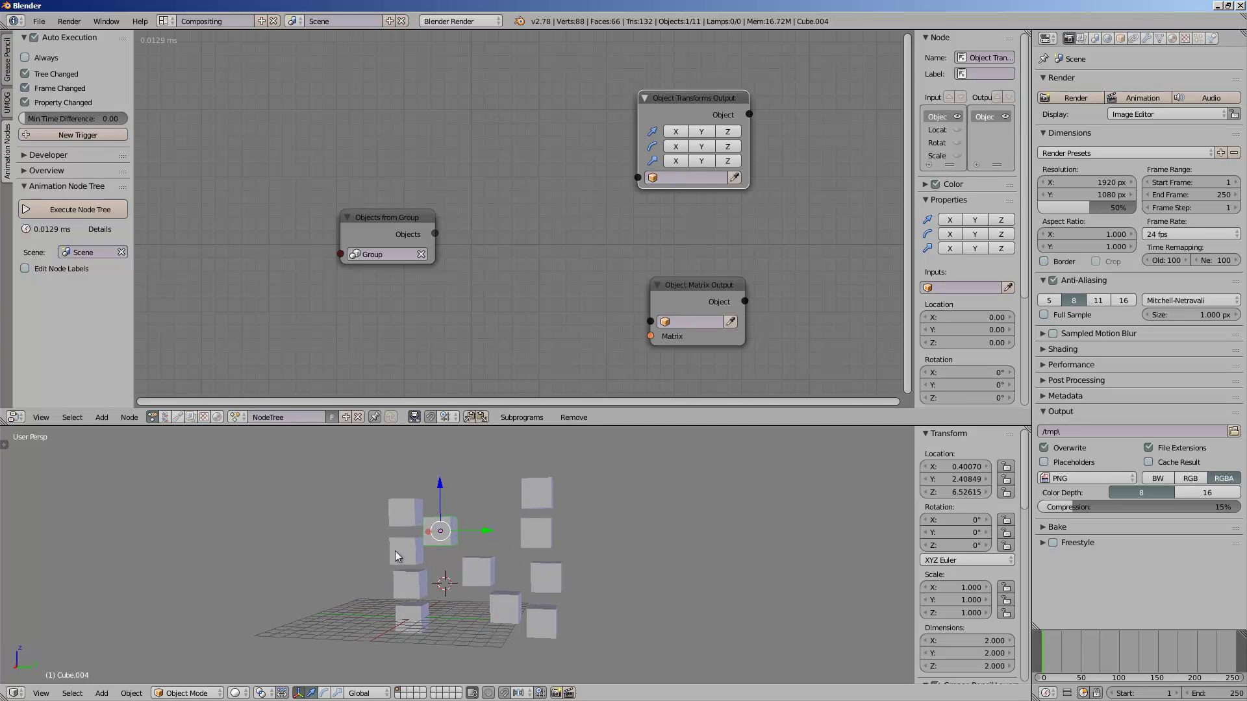
right_click(404, 508)
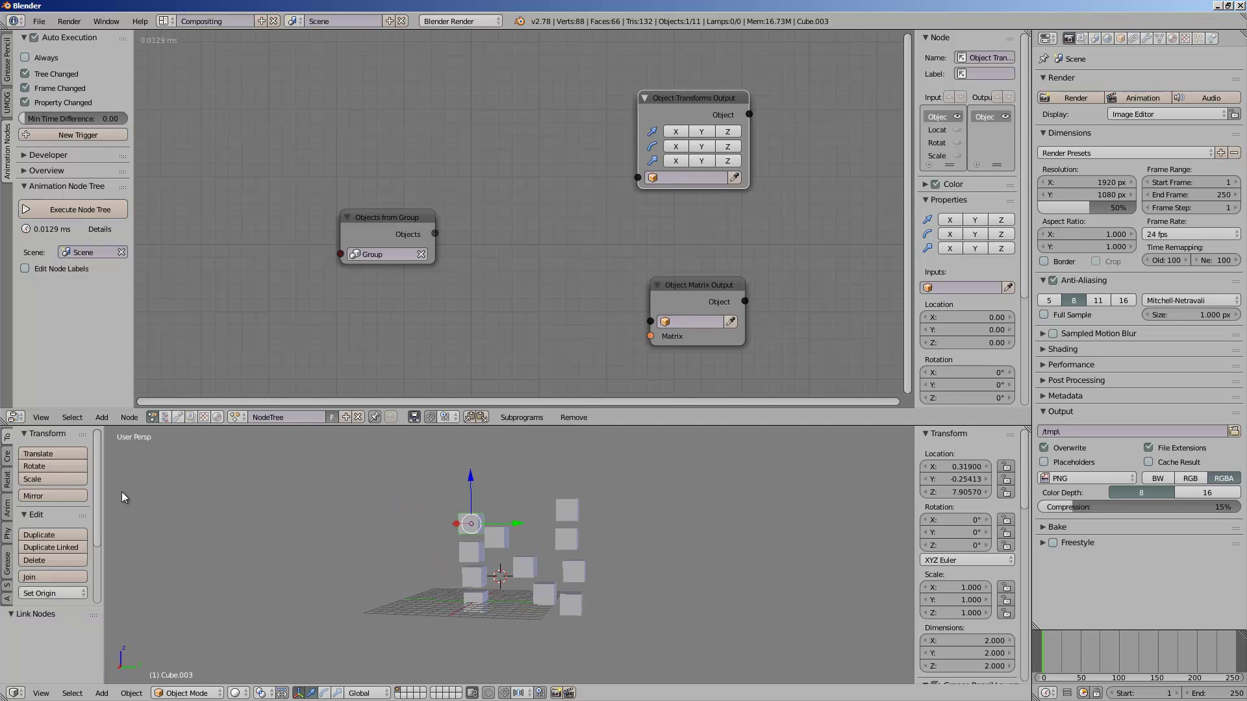
Step: Show the Animation Nodes ID Keys settings in the 3D view's tool shelf and widen the shelf
left_click(4, 445)
left_click(8, 599)
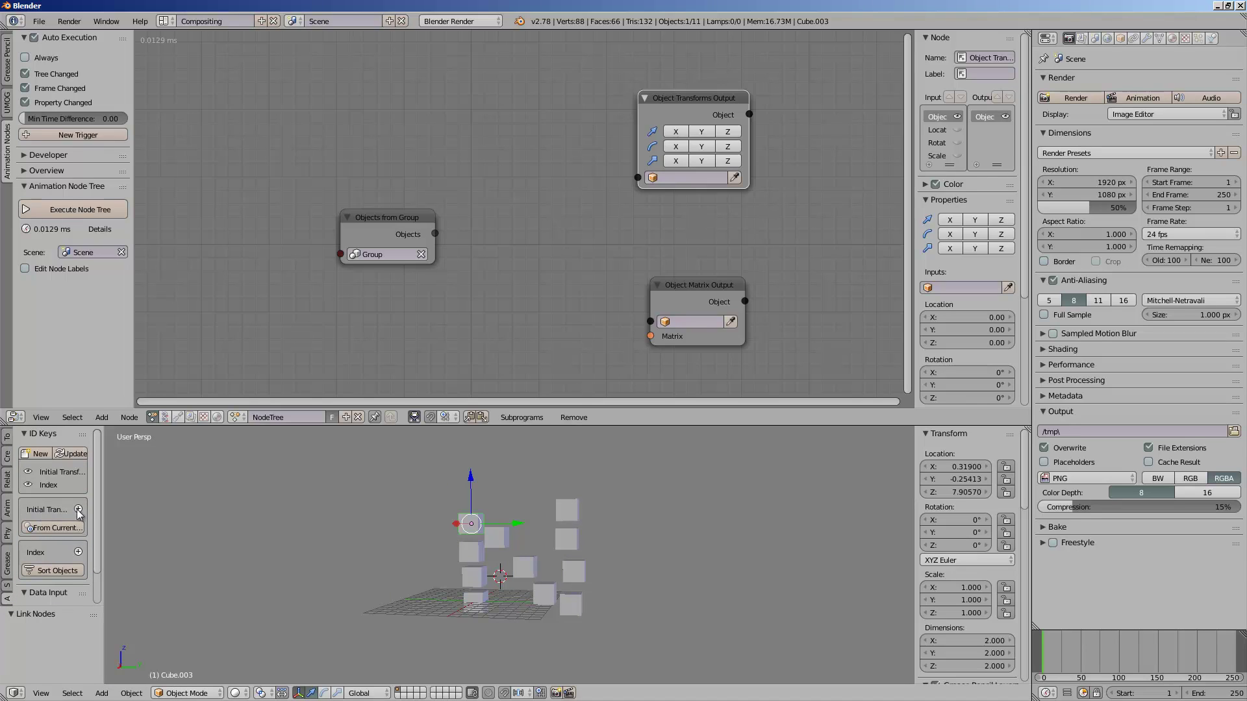
left_click_drag(102, 505, 208, 501)
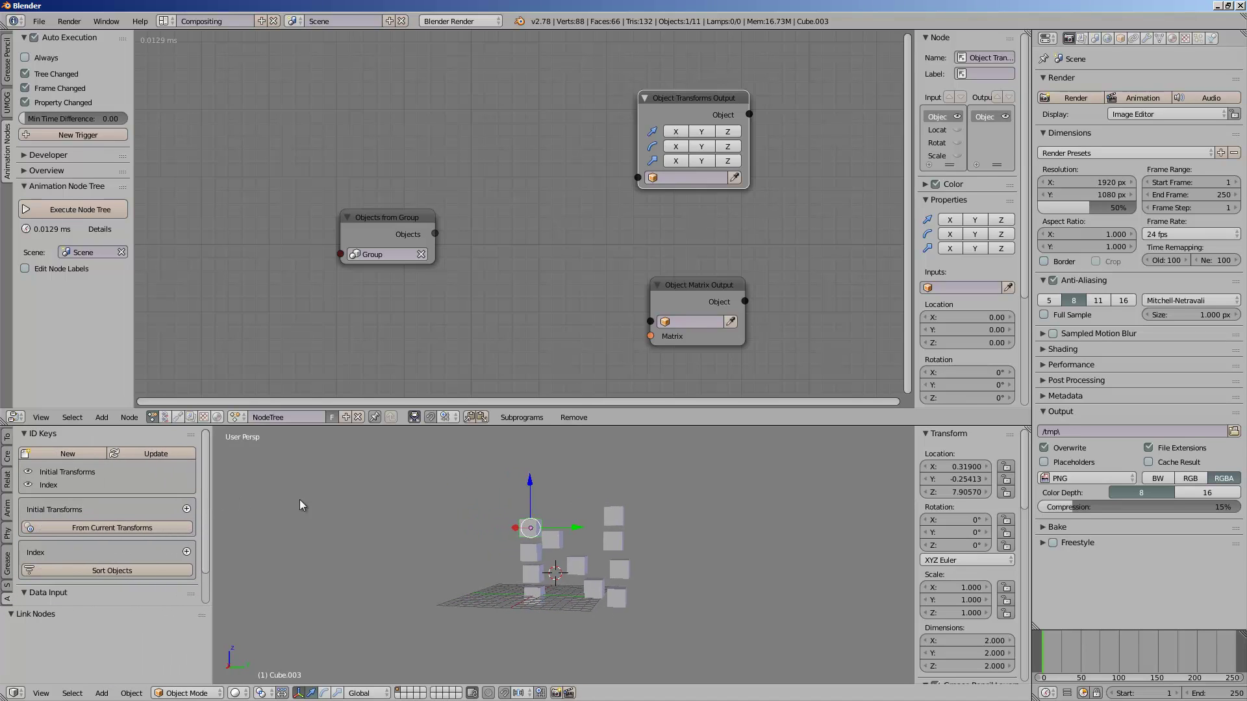
Step: Select all the cubes and store their current transforms in the Initial Transforms ID key
key("a")
key("a")
key("KP_Decimal")
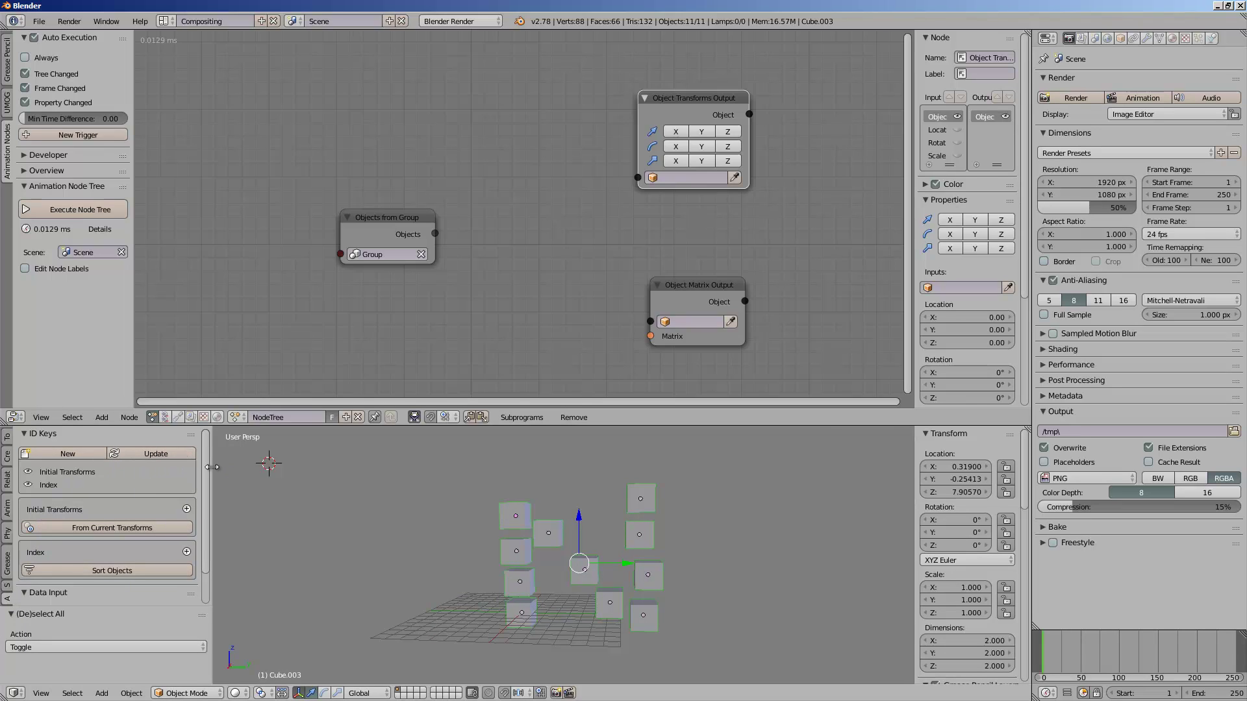
left_click_drag(212, 467, 227, 467)
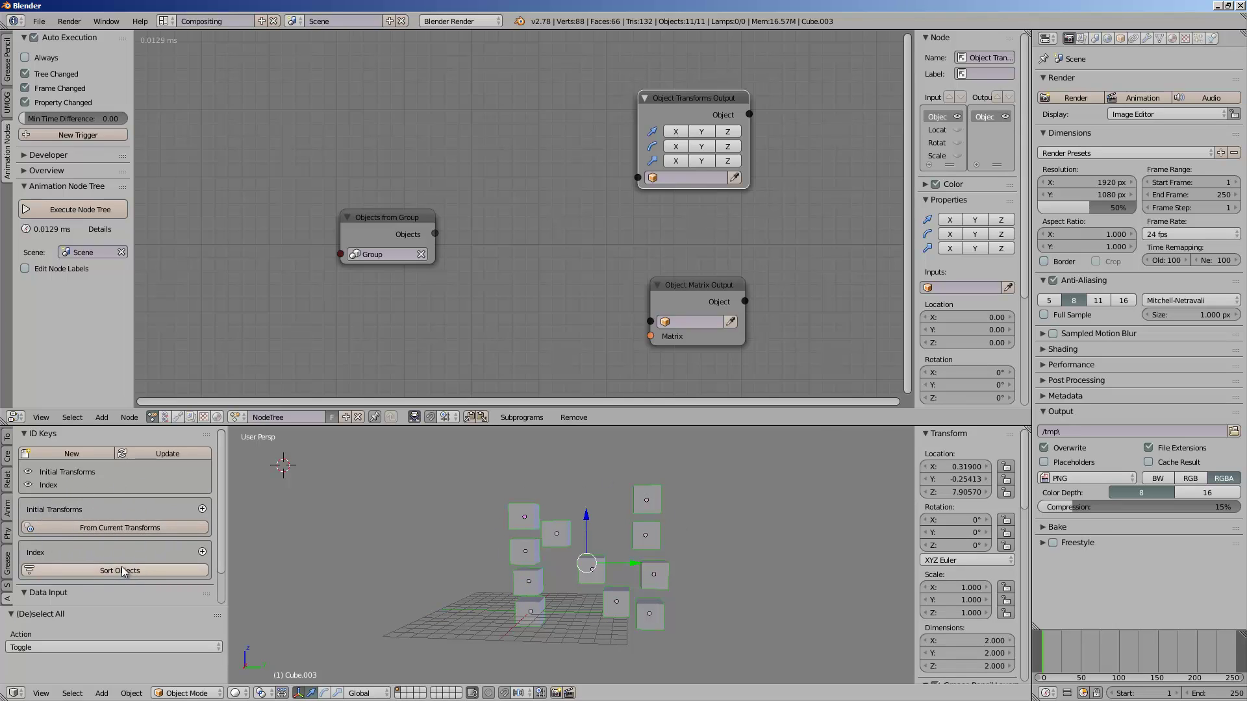
left_click(115, 526)
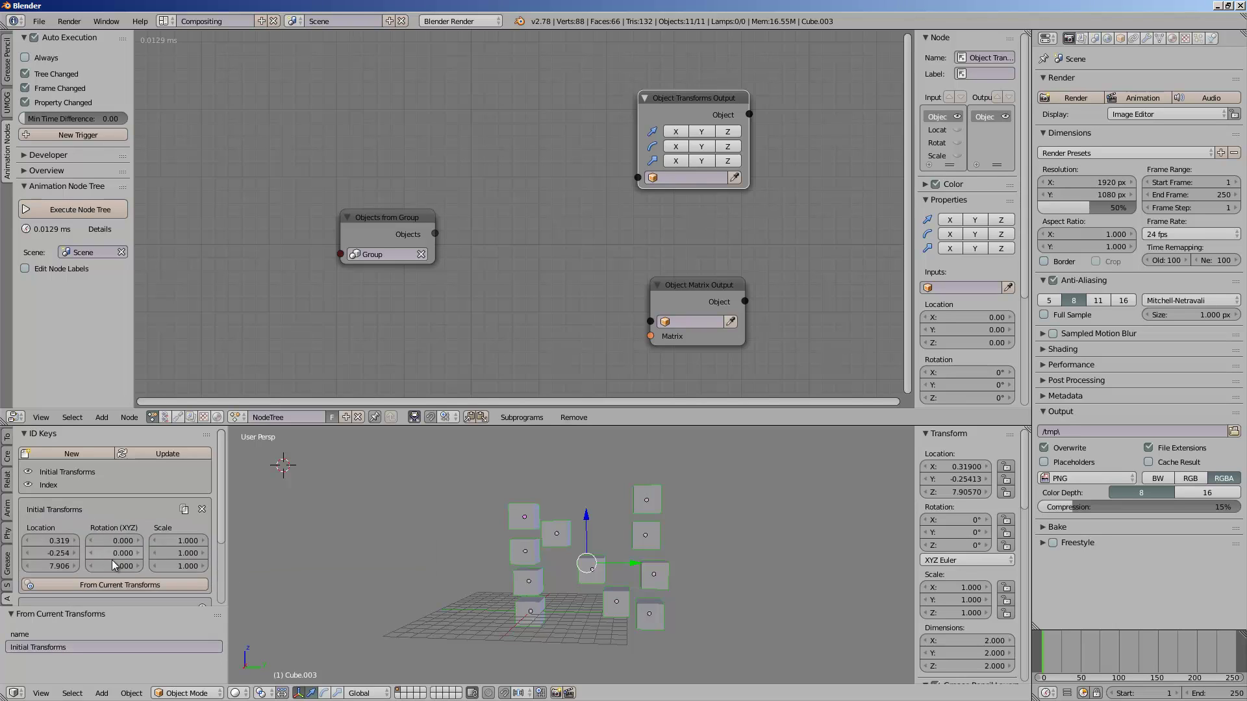
middle_click_drag(525, 596, 527, 595)
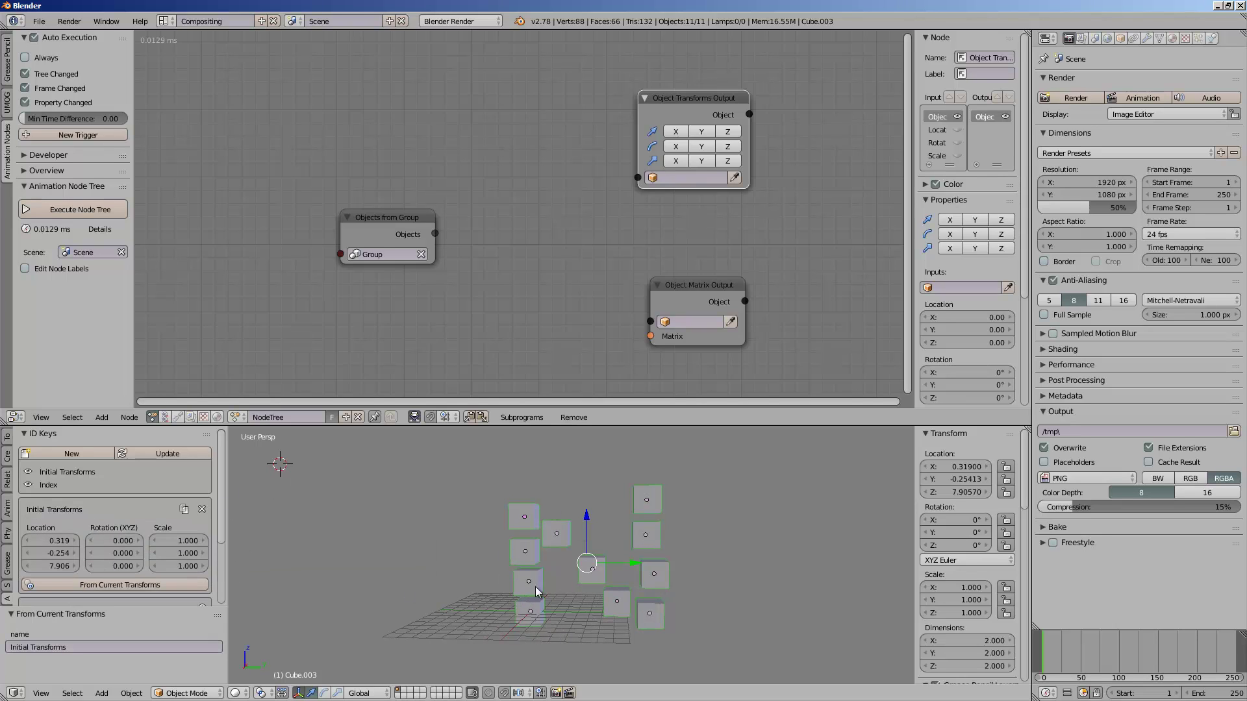
middle_click_drag(631, 558, 592, 549)
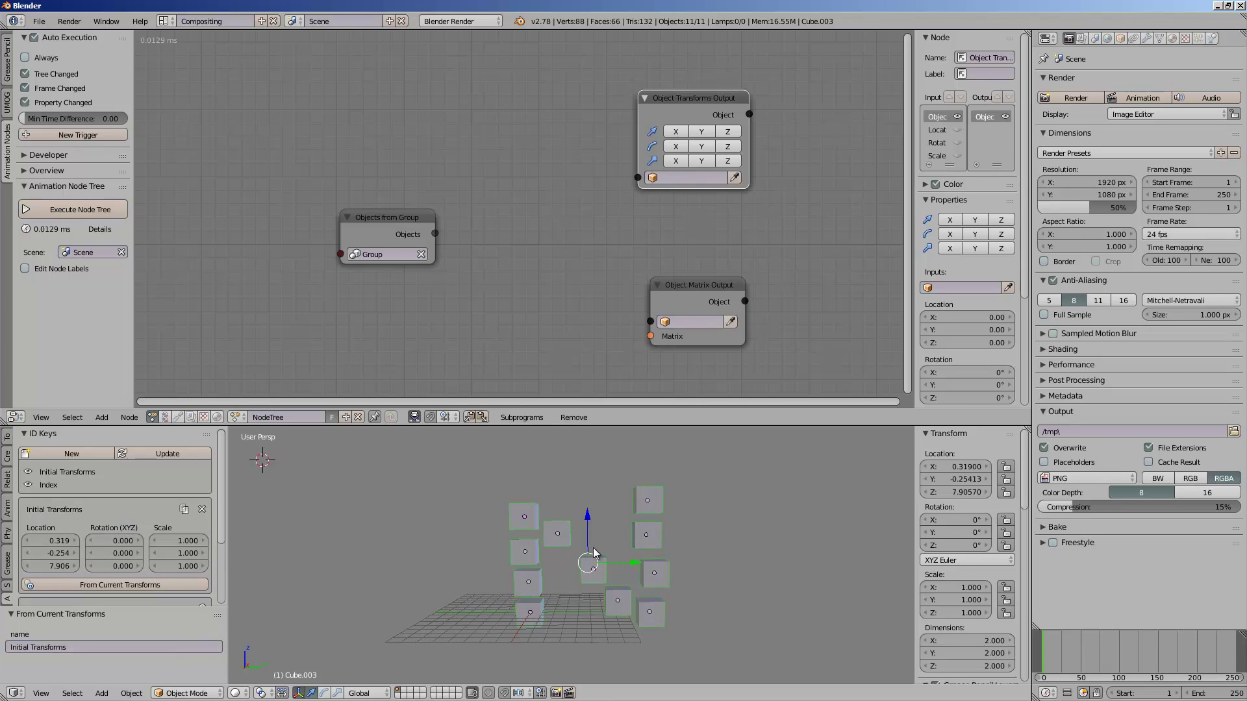
Step: Move the Objects from Group node up slightly and add an Object ID Key node beside it
left_click_drag(410, 215, 438, 193)
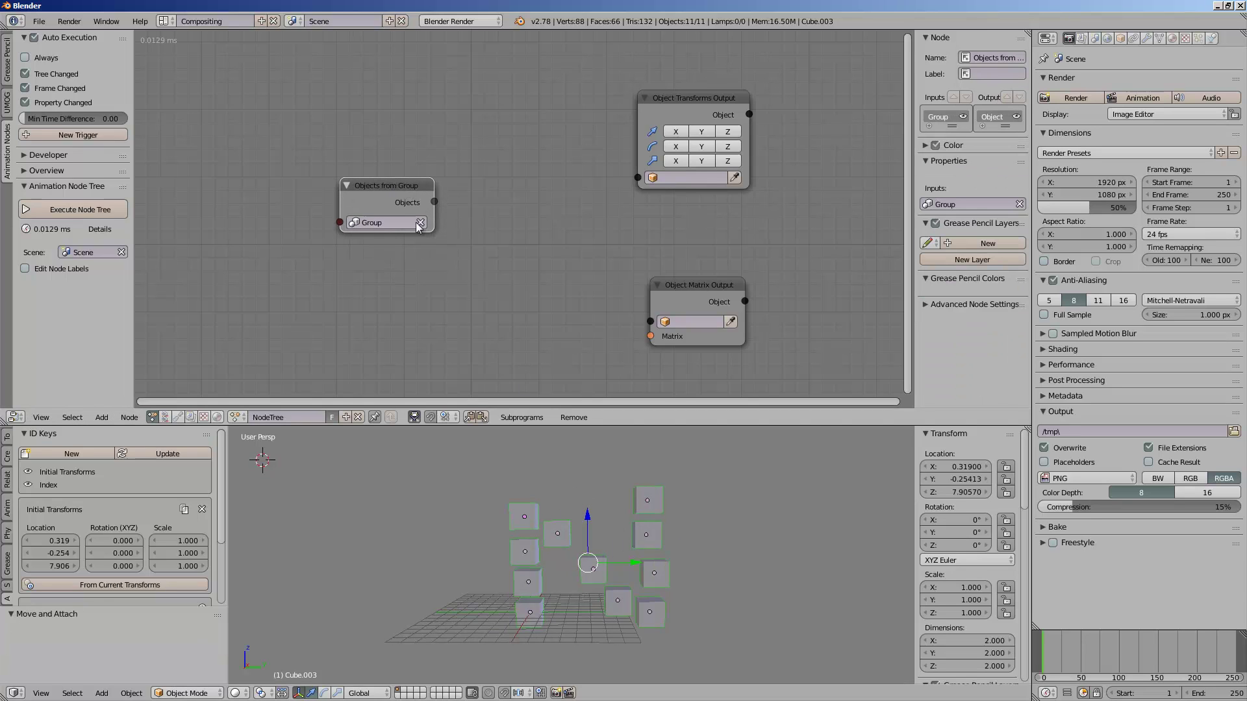
scroll(455, 240, "down", 3, "ctrl")
key("shift+a")
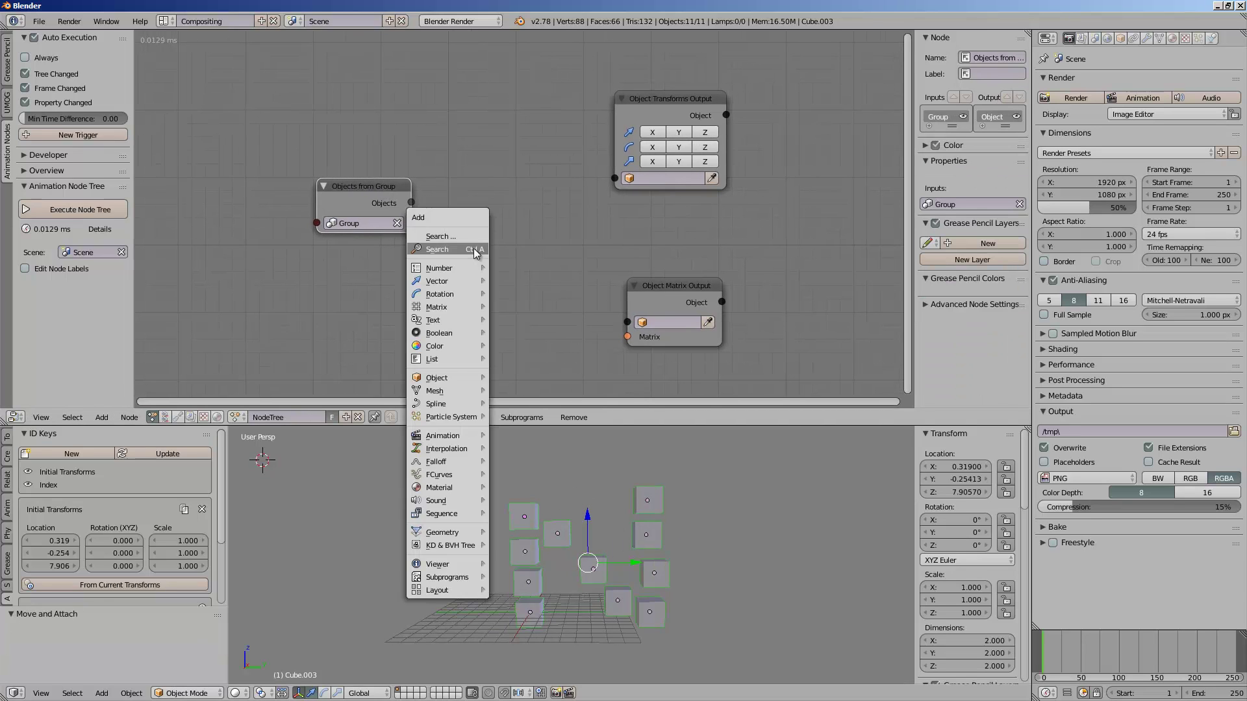
left_click(474, 248)
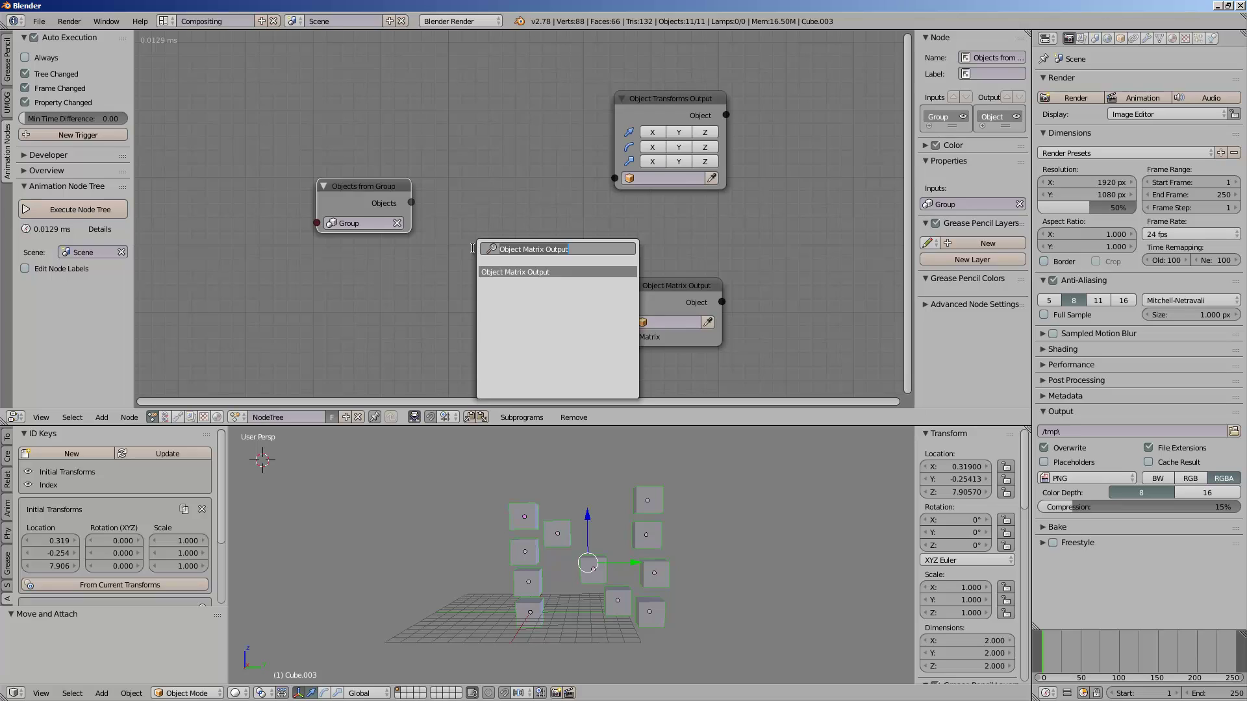
type("id")
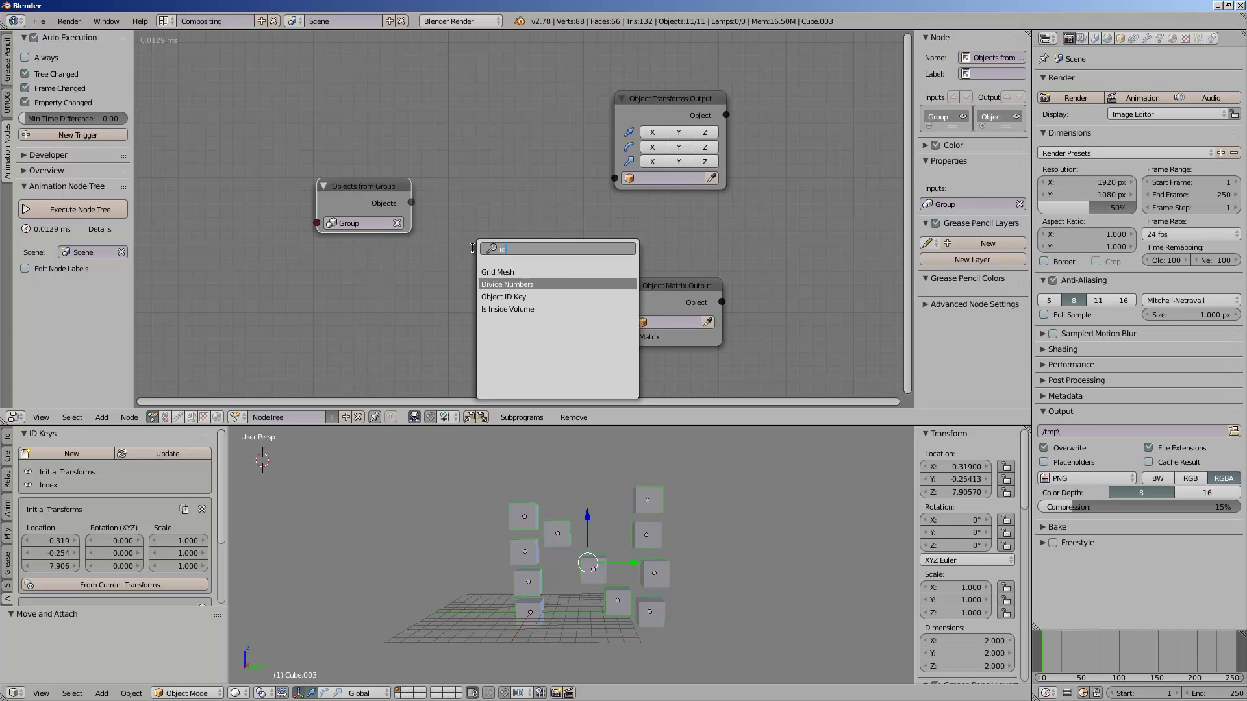
key("Down")
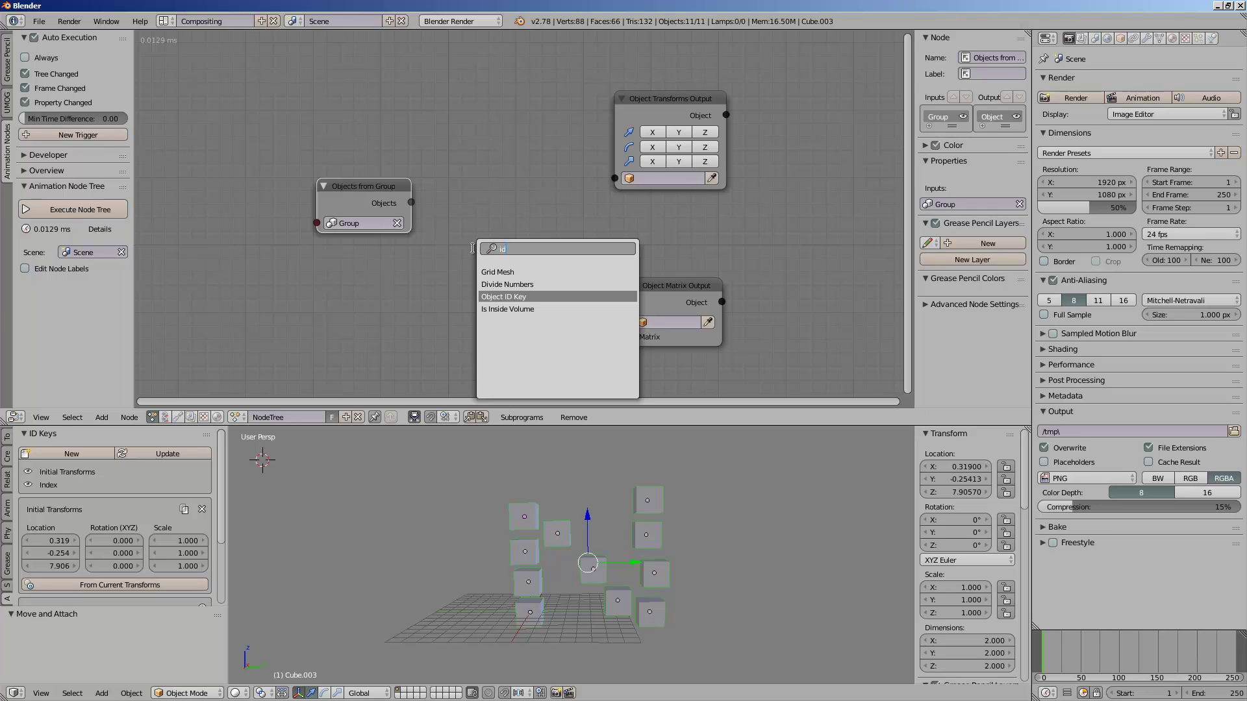
key("Return")
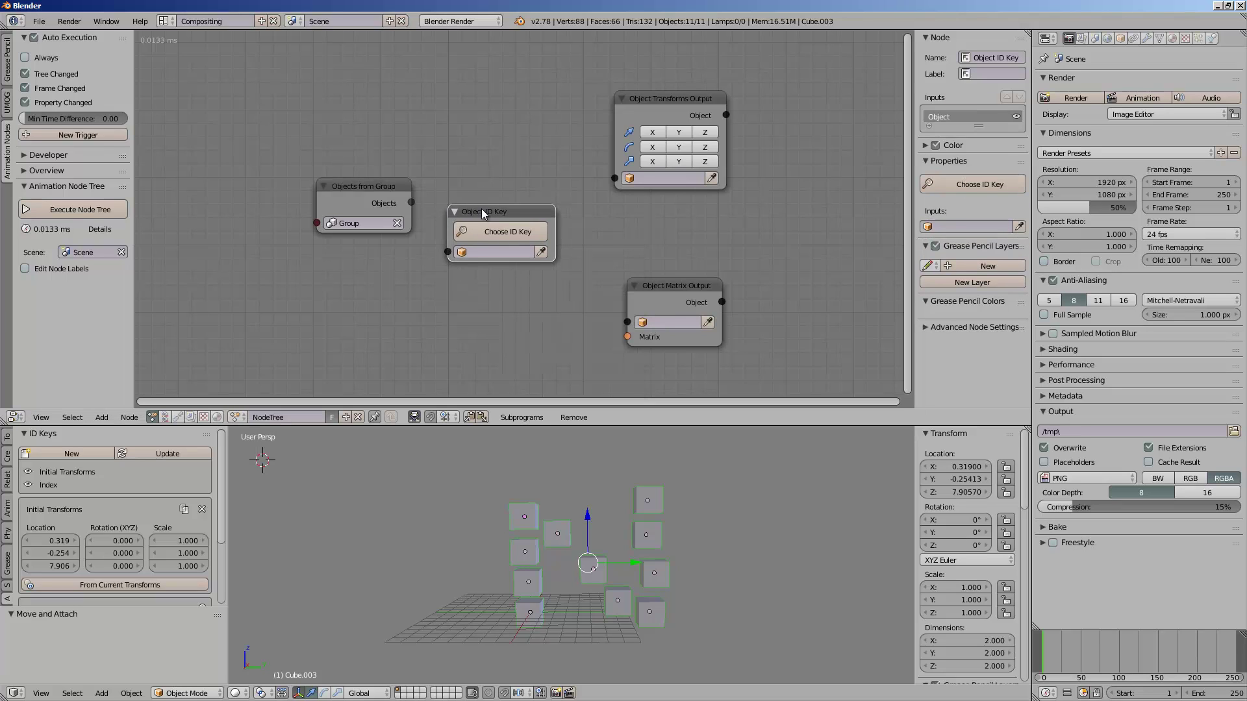
Step: Set the Object ID Key node to read the Initial Transforms key
left_click(483, 234)
type("init")
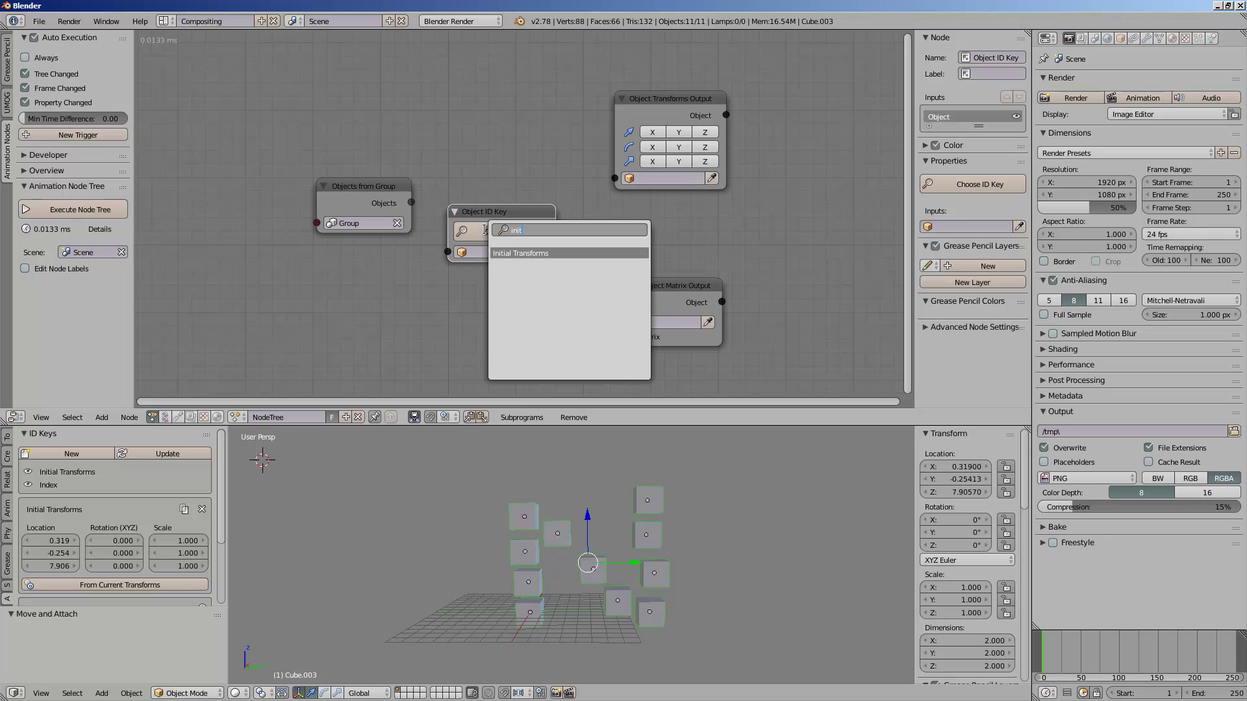
key("Return")
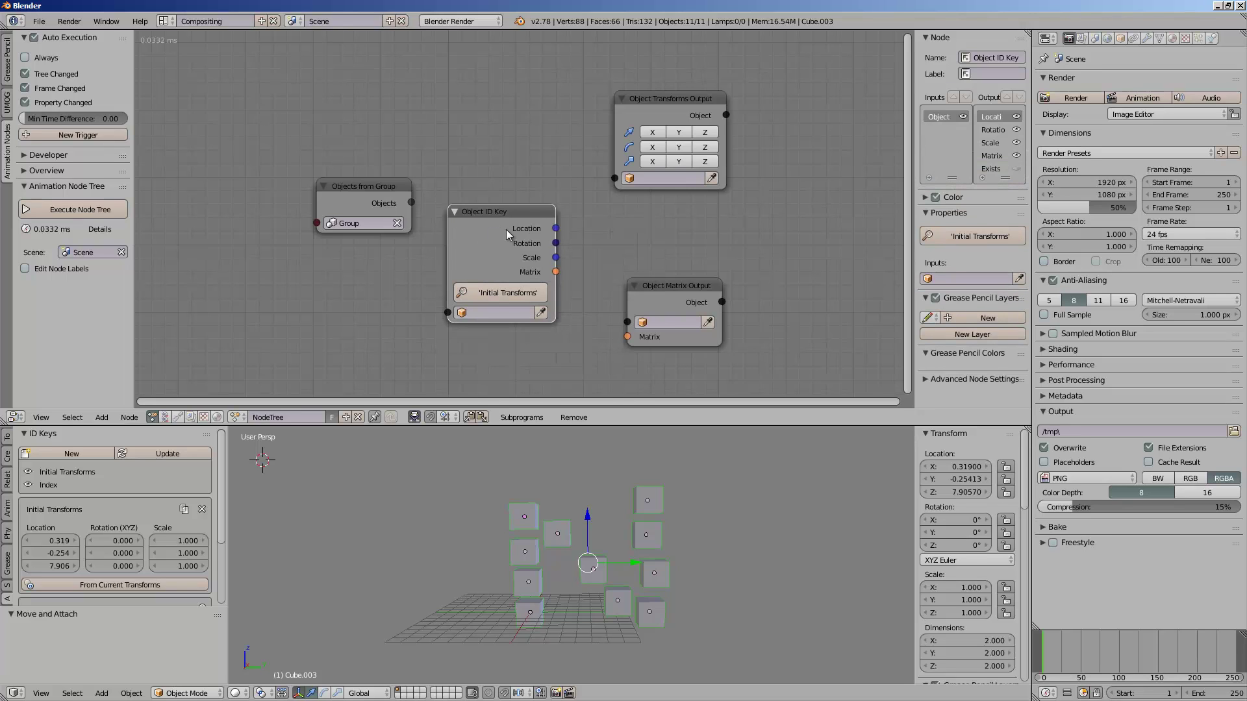
Step: Link the group's Objects output to the Object ID Key node and arrange the two nodes with space between them
left_click_drag(509, 211, 508, 177)
left_click_drag(364, 188, 446, 281)
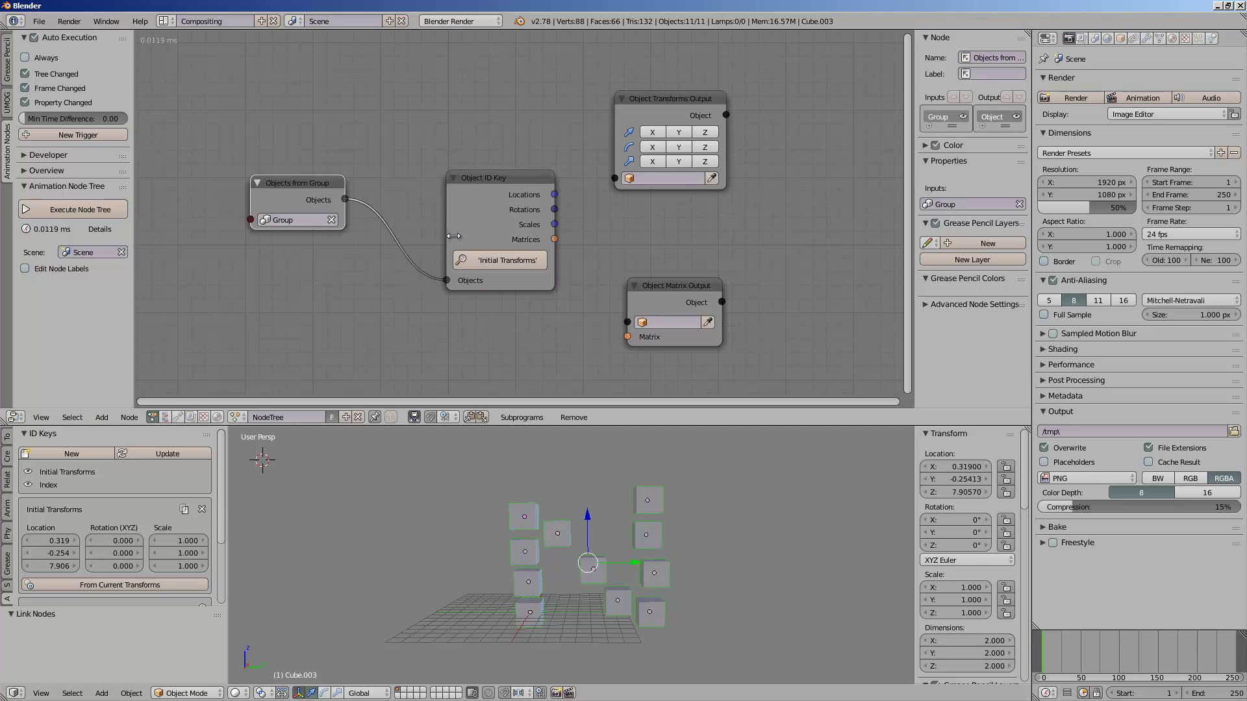
scroll(526, 224, "up", 1)
left_click_drag(506, 187, 469, 168)
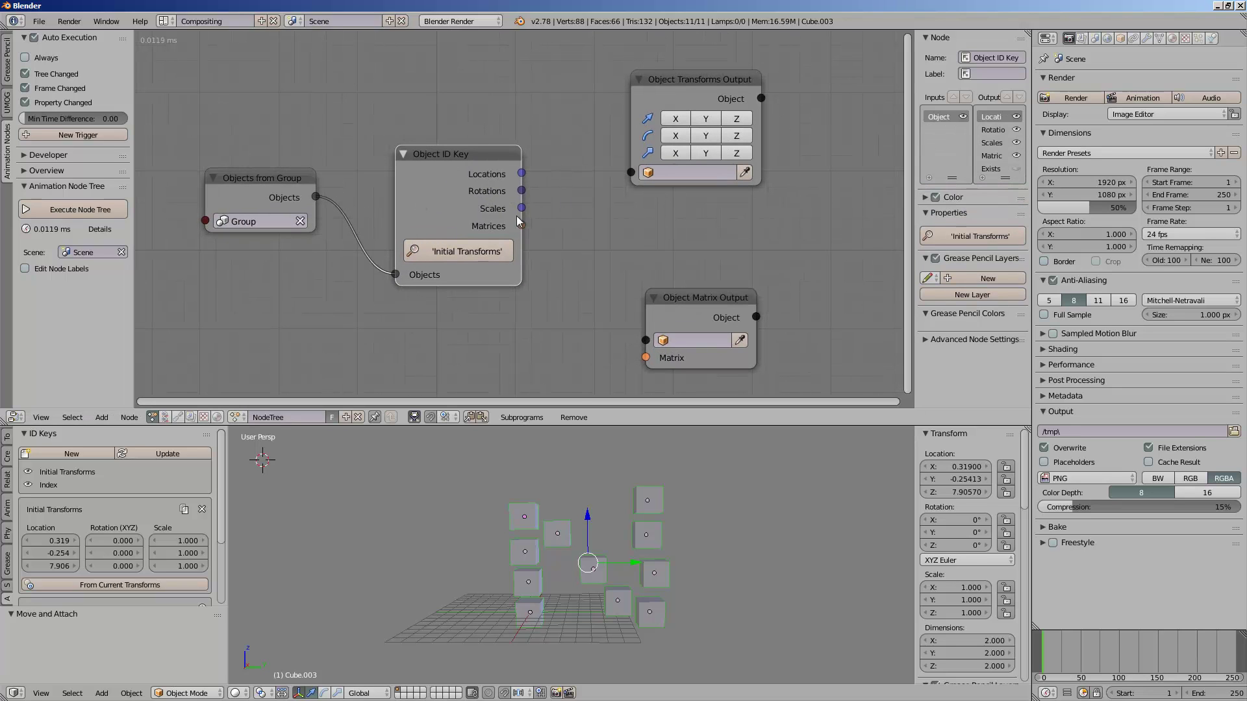
Step: Move the Object Matrix Output node farther away from the Object ID Key node
left_click_drag(519, 222, 572, 347)
left_click(697, 298)
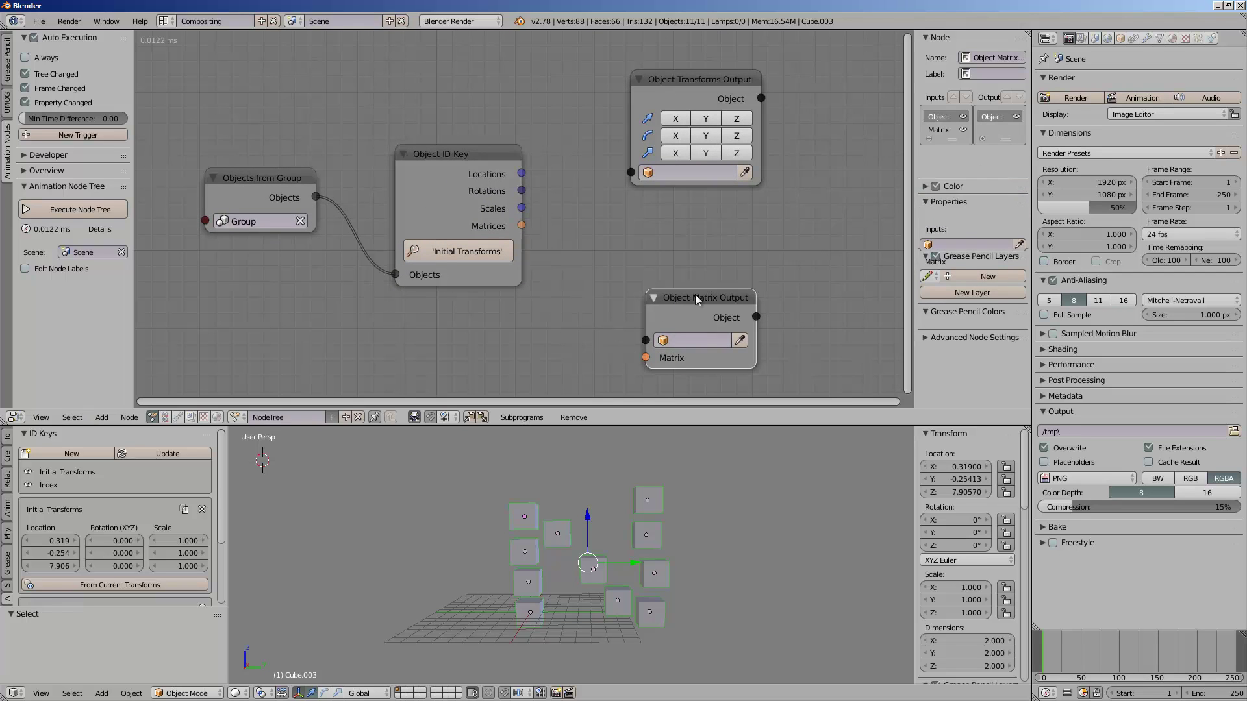
left_click_drag(695, 296, 776, 283)
scroll(658, 246, "down", 1)
middle_click_drag(658, 246, 651, 247)
Step: Save the project to the Desktop as AN_arrange_to_random_001.blend
key("ctrl+s")
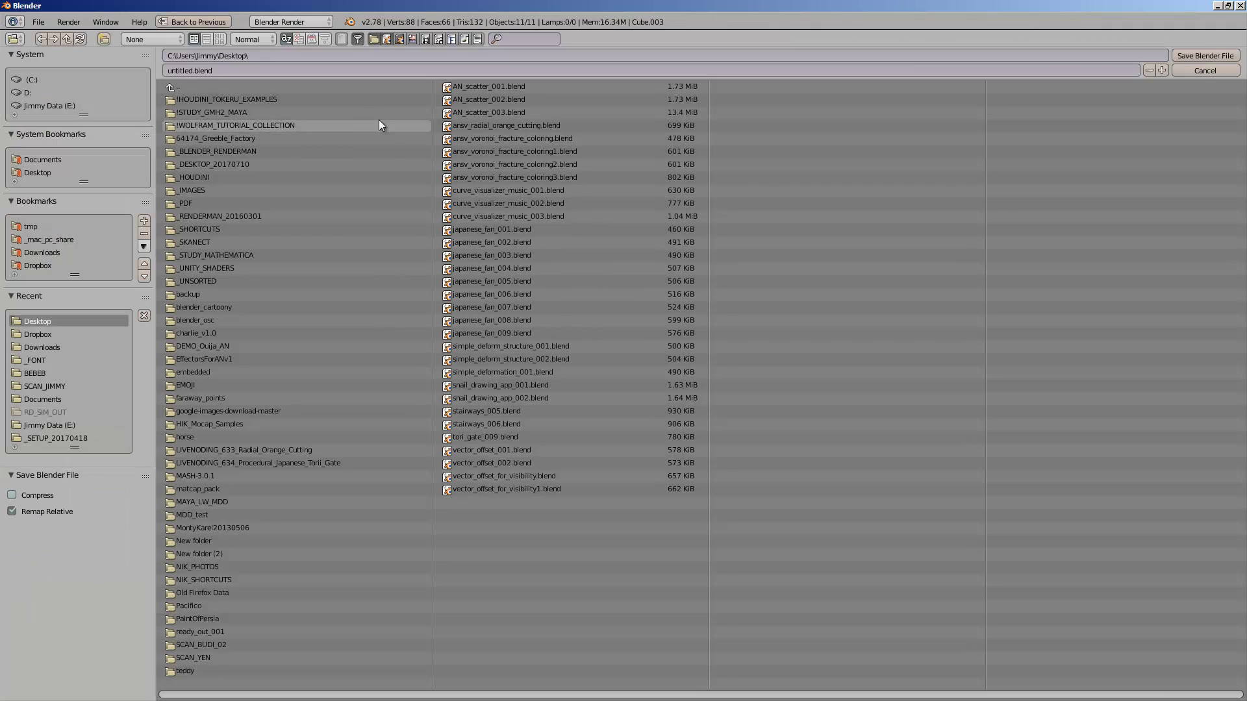
left_click(343, 72)
type("AN_arrange_to_random_")
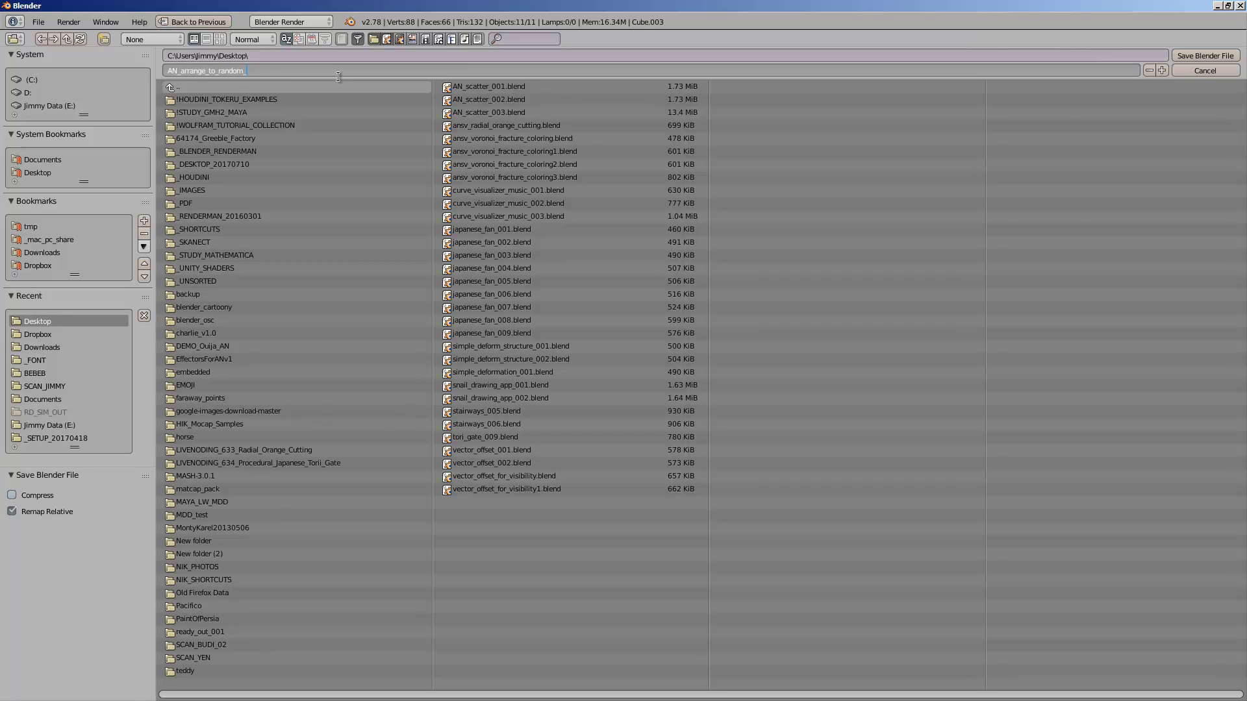
type("001")
key("Return")
left_click(1205, 55)
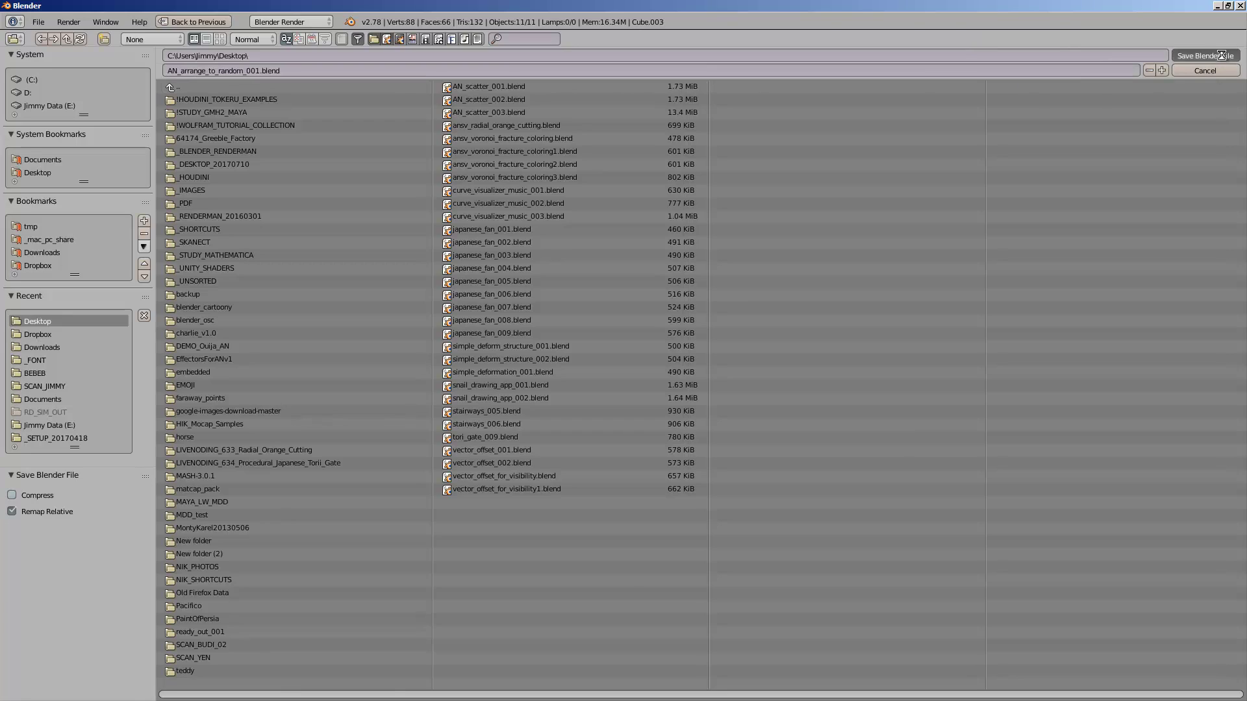
Step: Delete the Object Transforms Output node and move the Object Matrix Output node up into the freed space
left_click(456, 175)
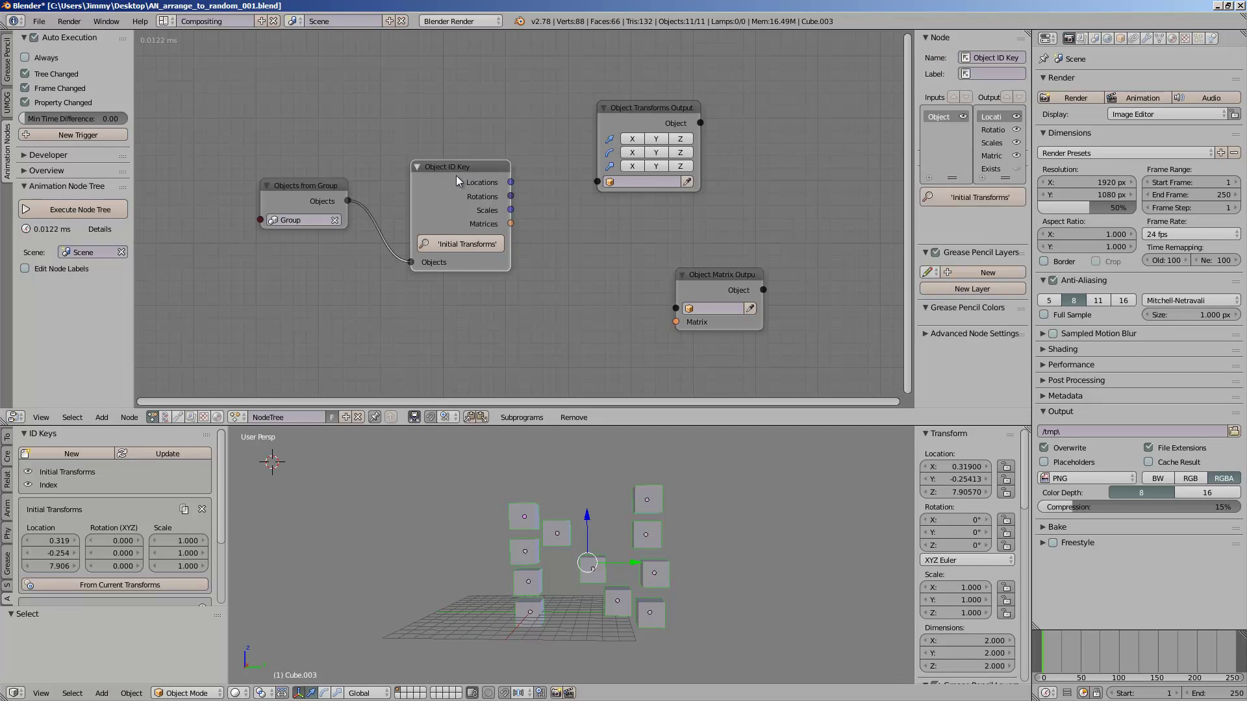
scroll(473, 225, "up", 1)
left_click_drag(484, 223, 545, 240)
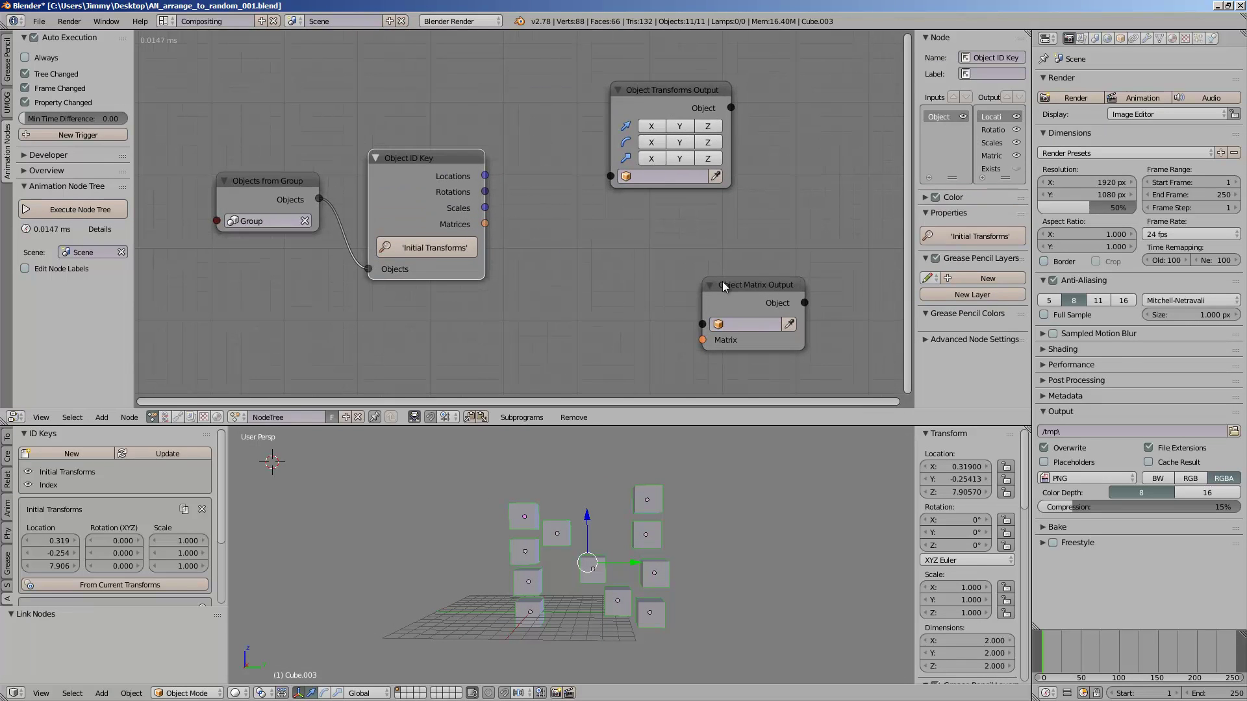
left_click_drag(711, 289, 771, 235)
left_click_drag(678, 107, 738, 107)
key("x")
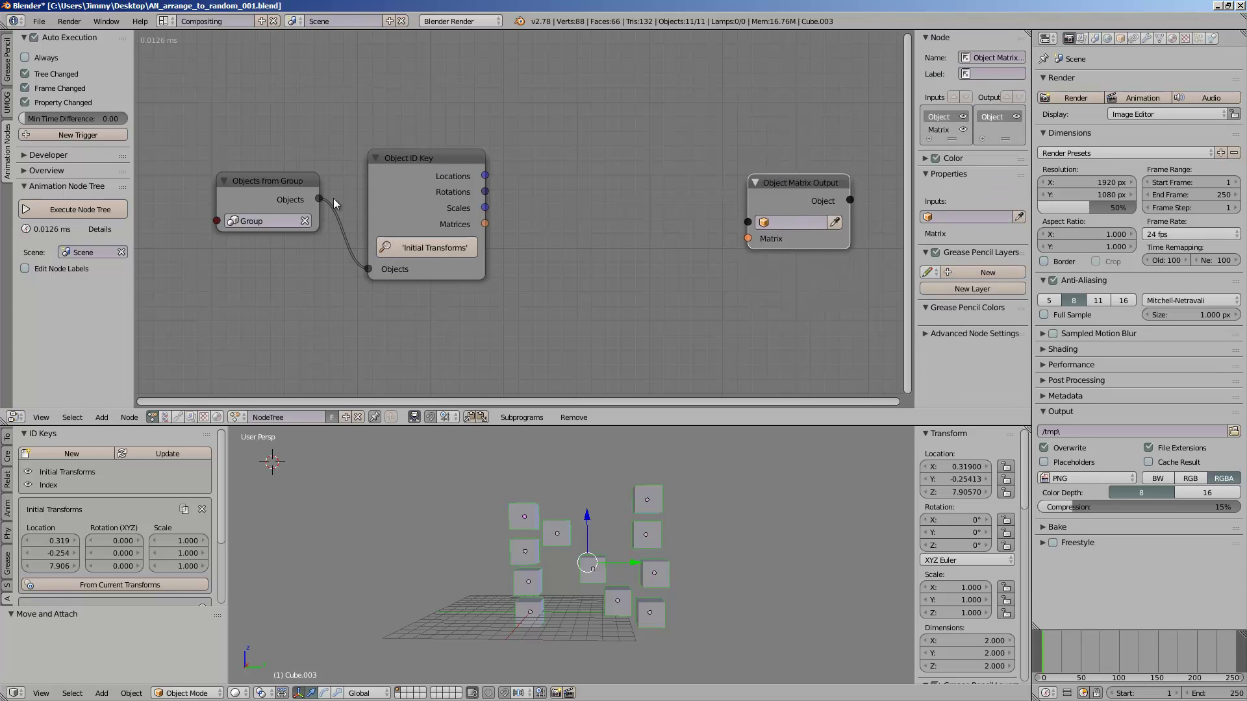
Step: Link the group's Objects and the ID key's Matrices to the Object Matrix Output node and save the file
left_click_drag(319, 199, 748, 223)
left_click_drag(444, 173, 472, 242)
left_click_drag(514, 292, 754, 238)
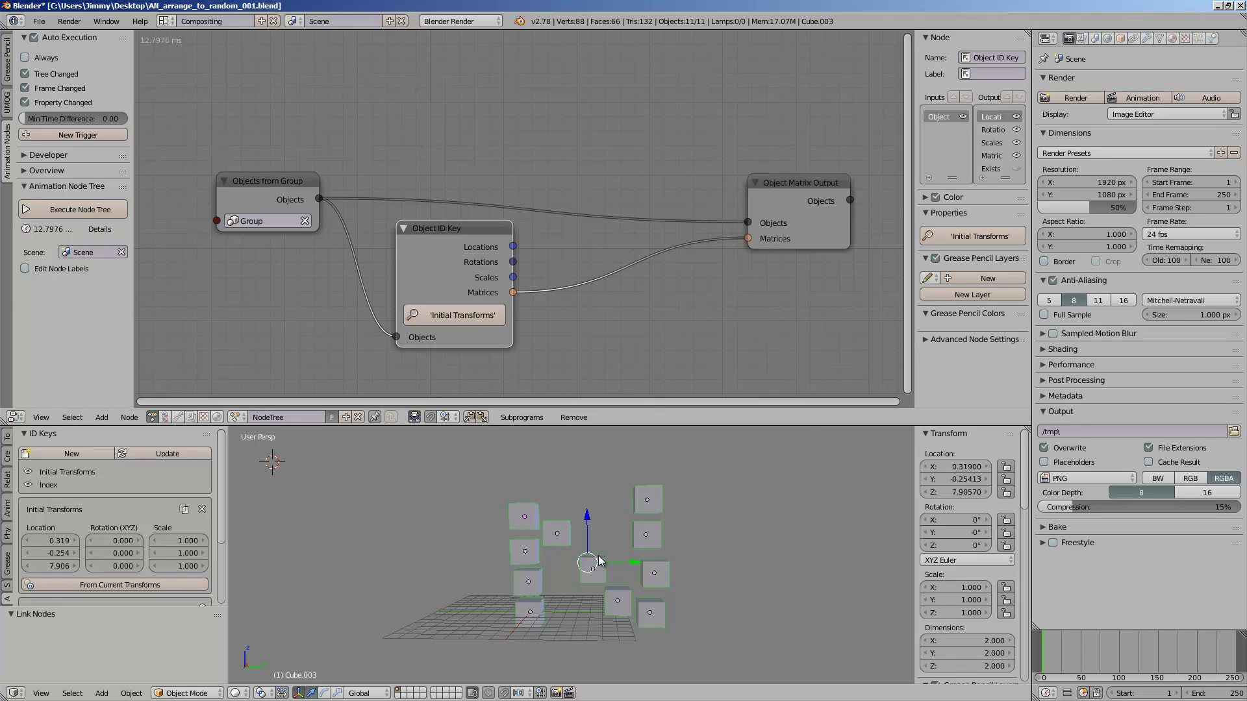
middle_click_drag(639, 541, 700, 528)
key("ctrl+s")
left_click(700, 529)
Step: Add an Offset Matrices node and insert it into the link between Object ID Key and Object Matrix Output
scroll(644, 354, "down", 2)
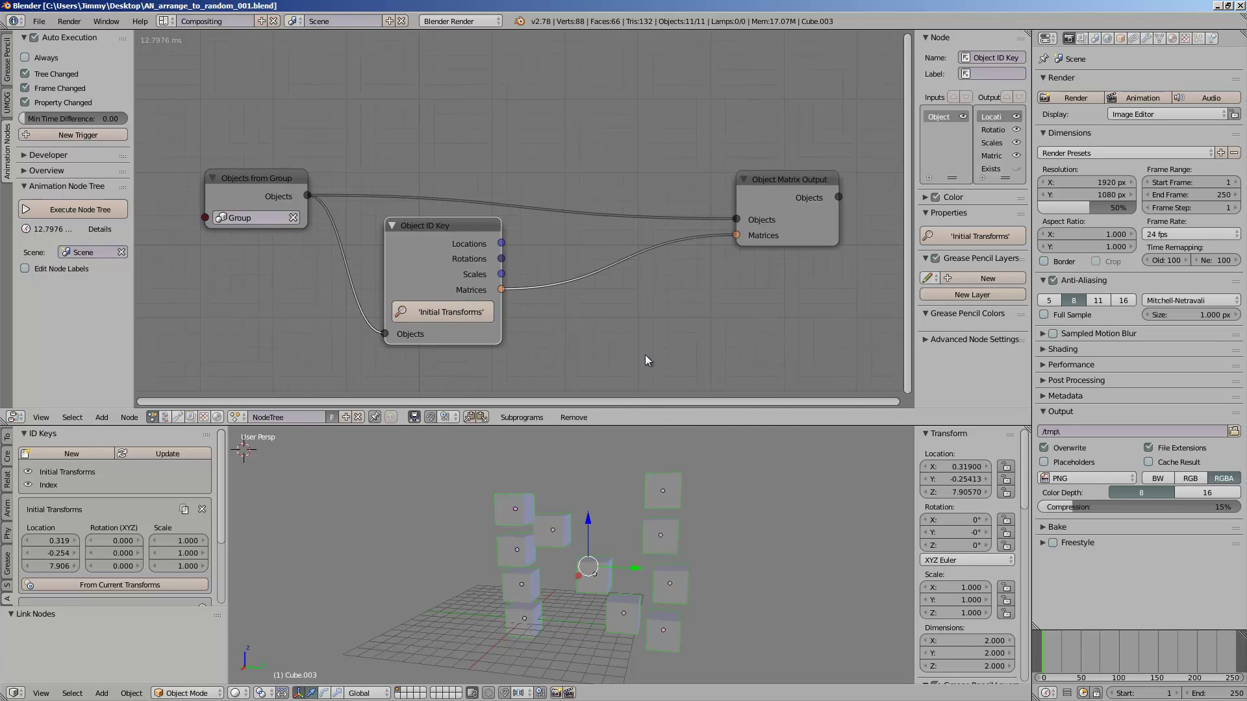
key("shift+a")
left_click(633, 305)
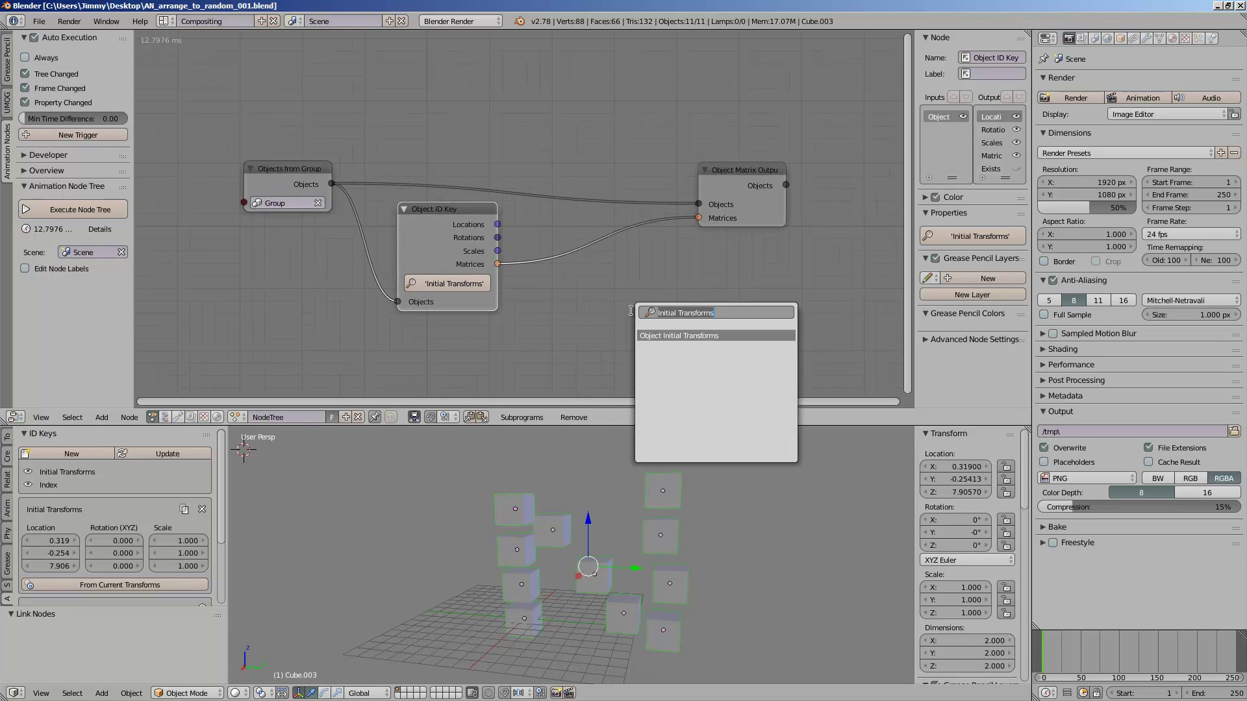
type("offset")
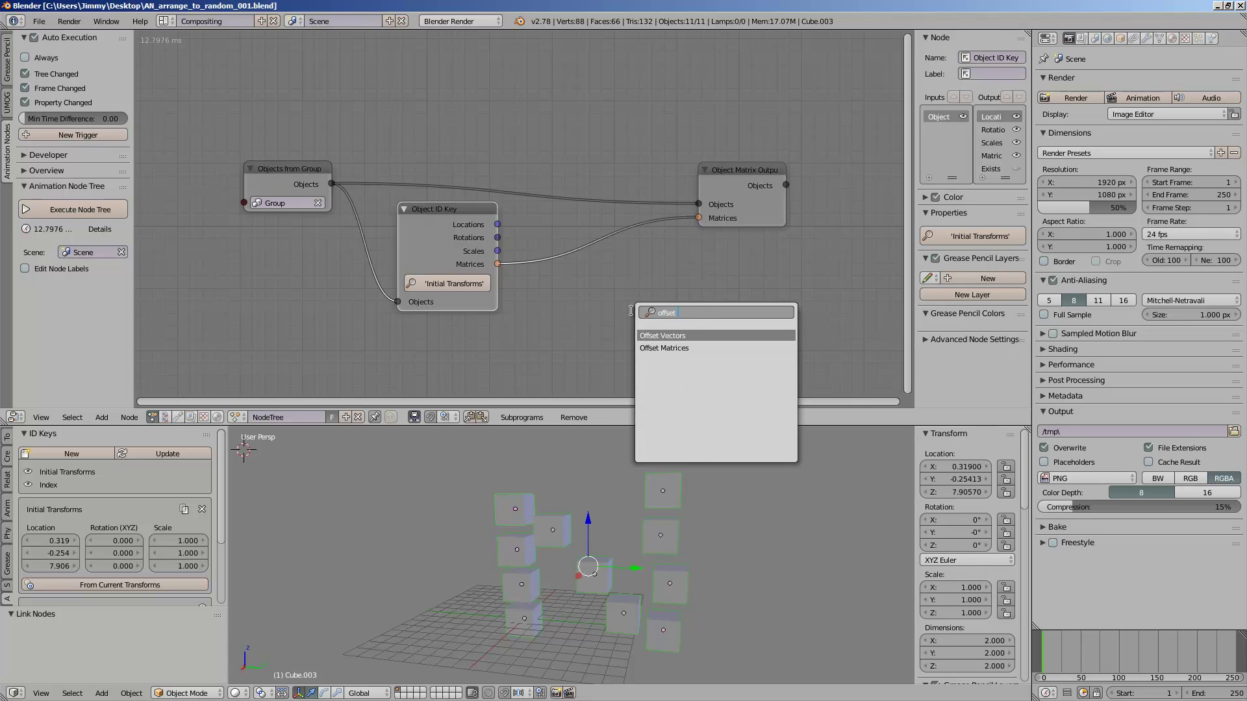
key("Down")
key("Return")
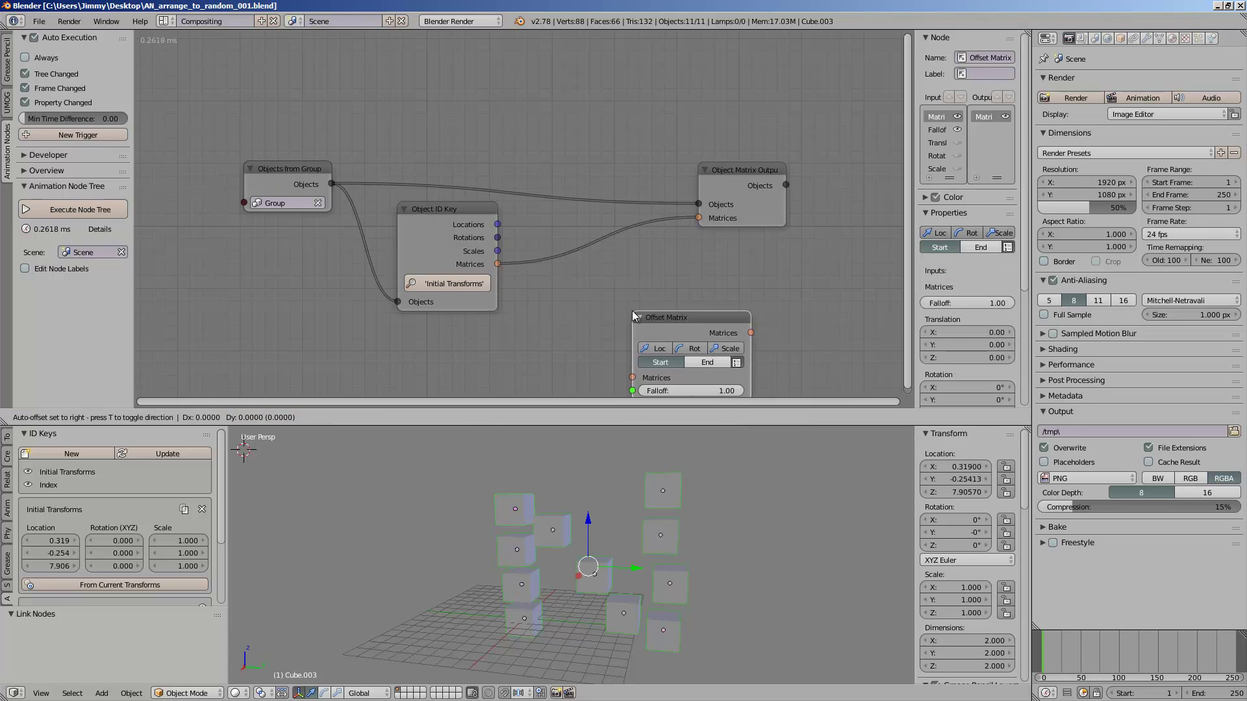
left_click(572, 237)
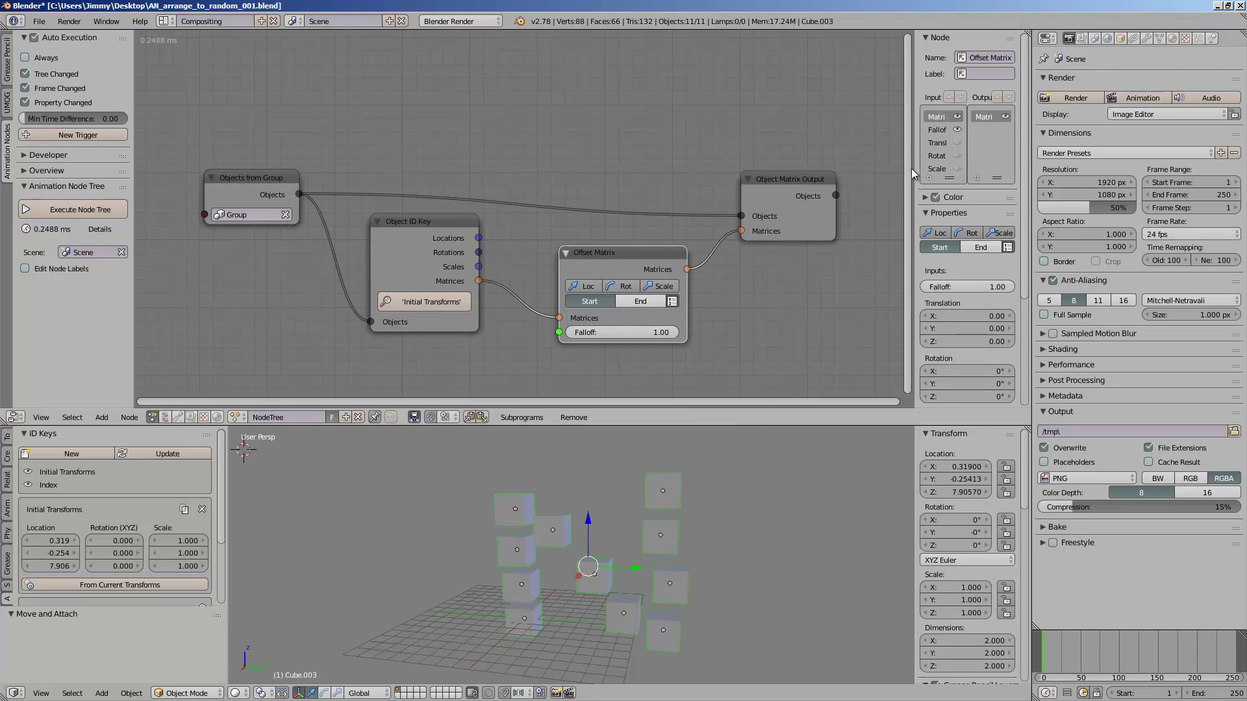
Step: Hide the node editor's properties sidebar and spread the Objects from Group and Object Matrix Output nodes outward and up
left_click_drag(912, 168, 984, 165)
middle_click_drag(820, 158, 815, 147)
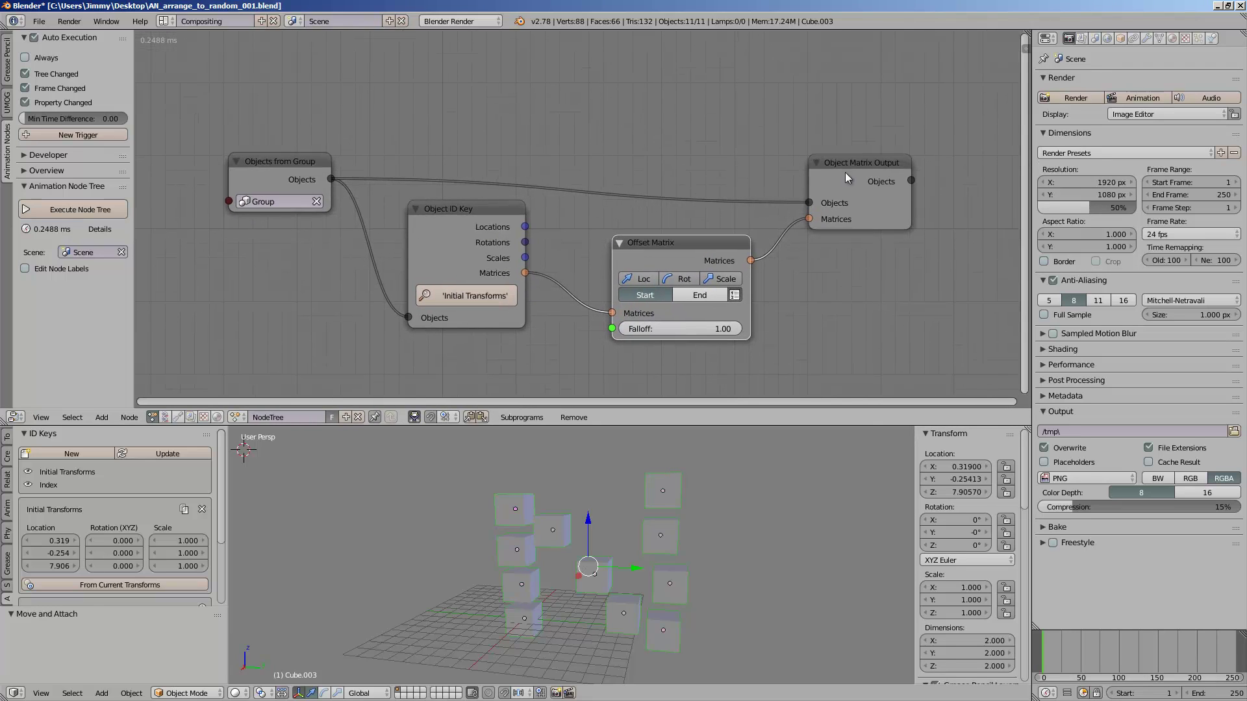
left_click_drag(844, 173, 855, 145)
left_click_drag(267, 169, 210, 130)
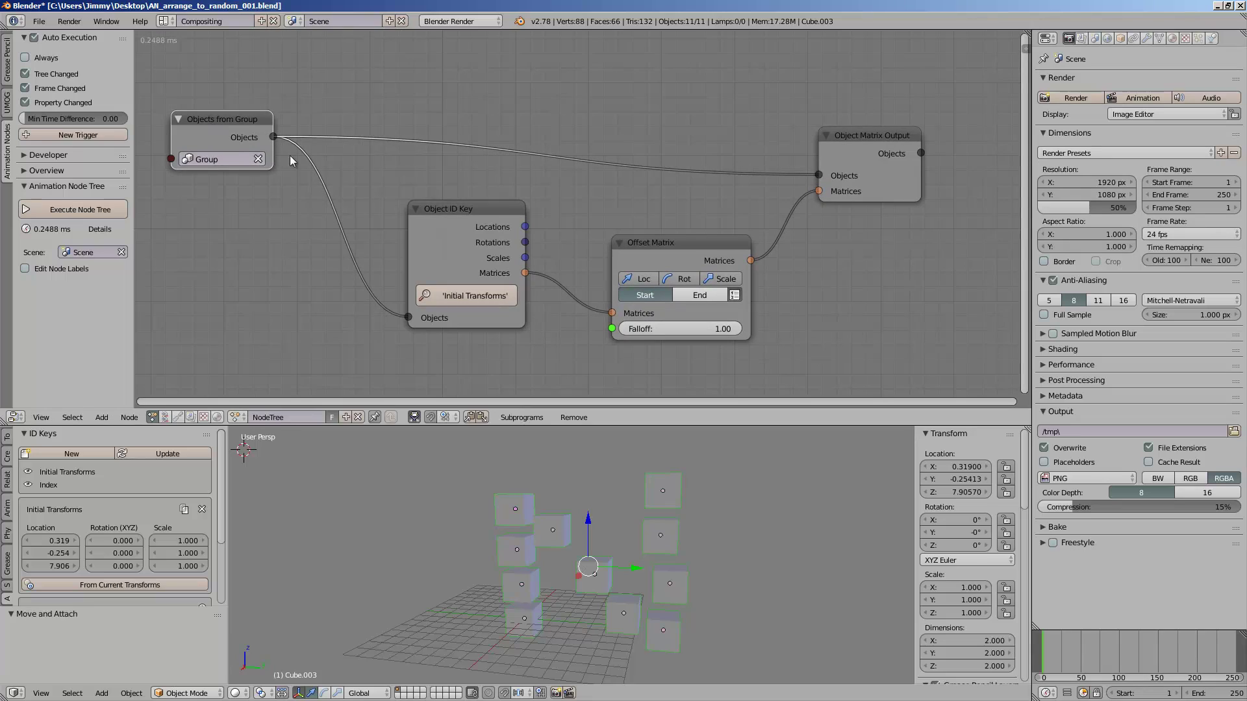
Step: Shift the Object ID Key and Offset Matrix nodes away from the output node, and enable location offsetting on the Offset Matrix node
left_click_drag(442, 206, 362, 201)
left_click_drag(636, 251, 611, 239)
left_click_drag(349, 209, 372, 200)
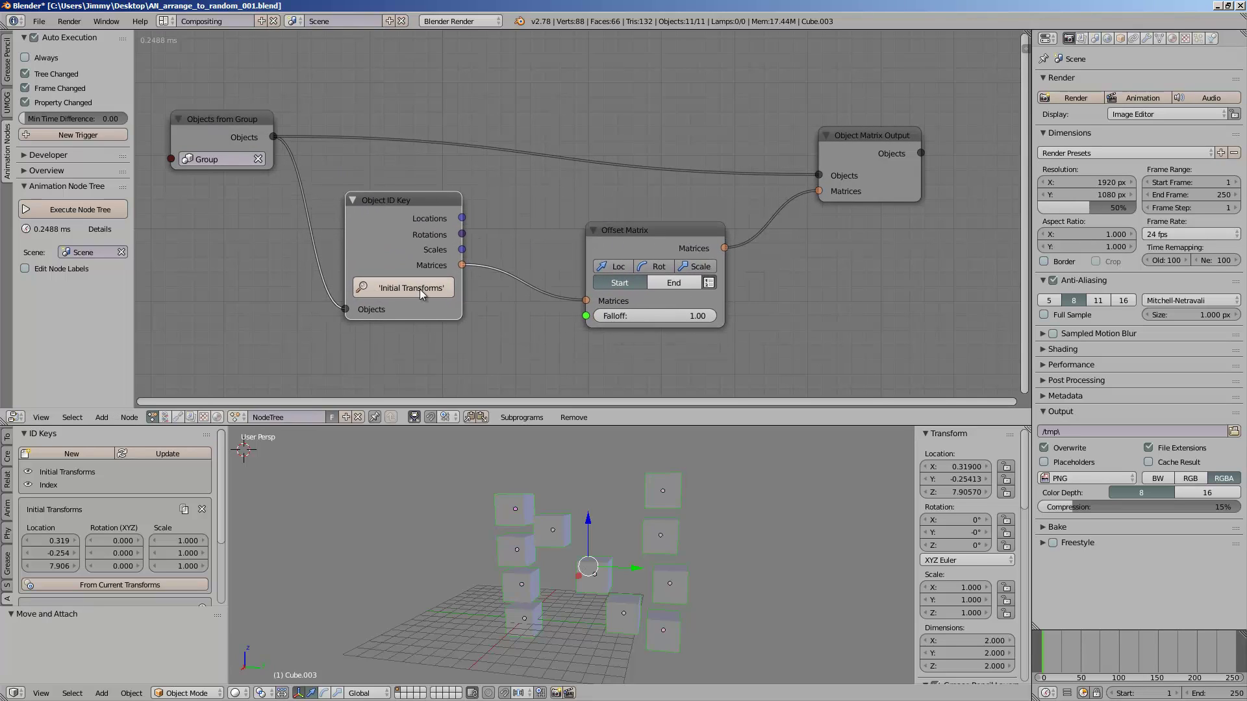
left_click_drag(630, 226, 651, 220)
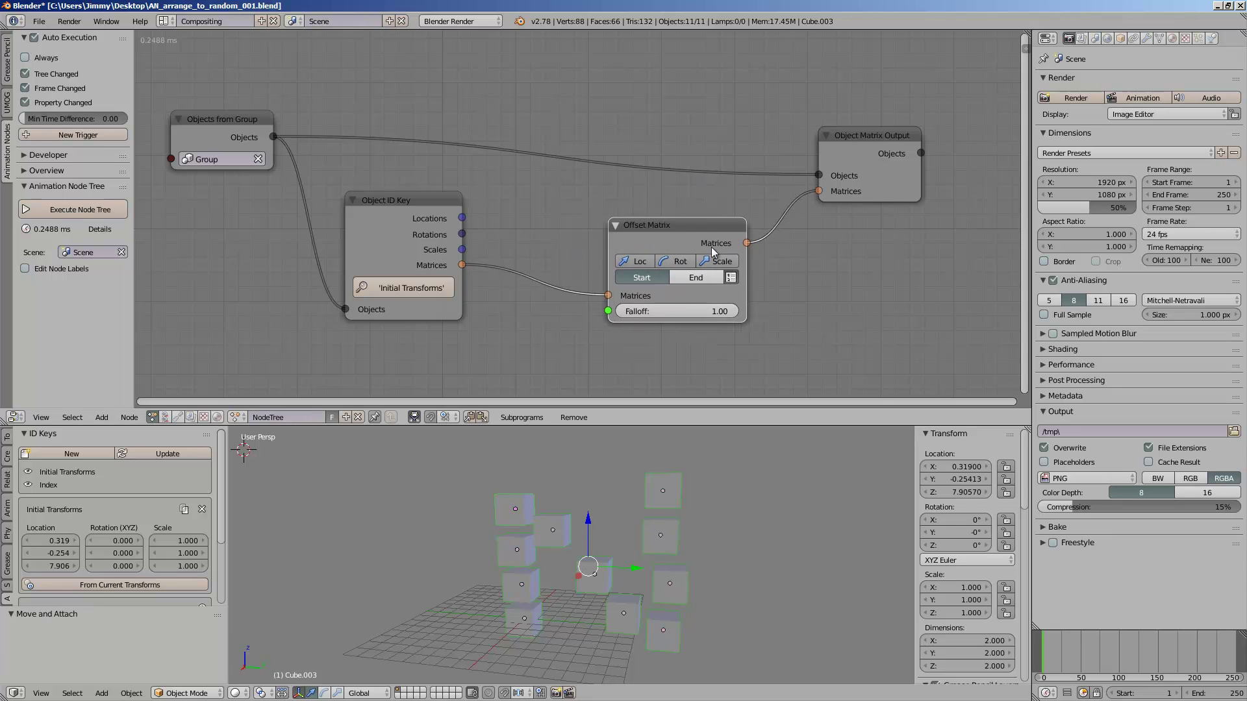
left_click(651, 263)
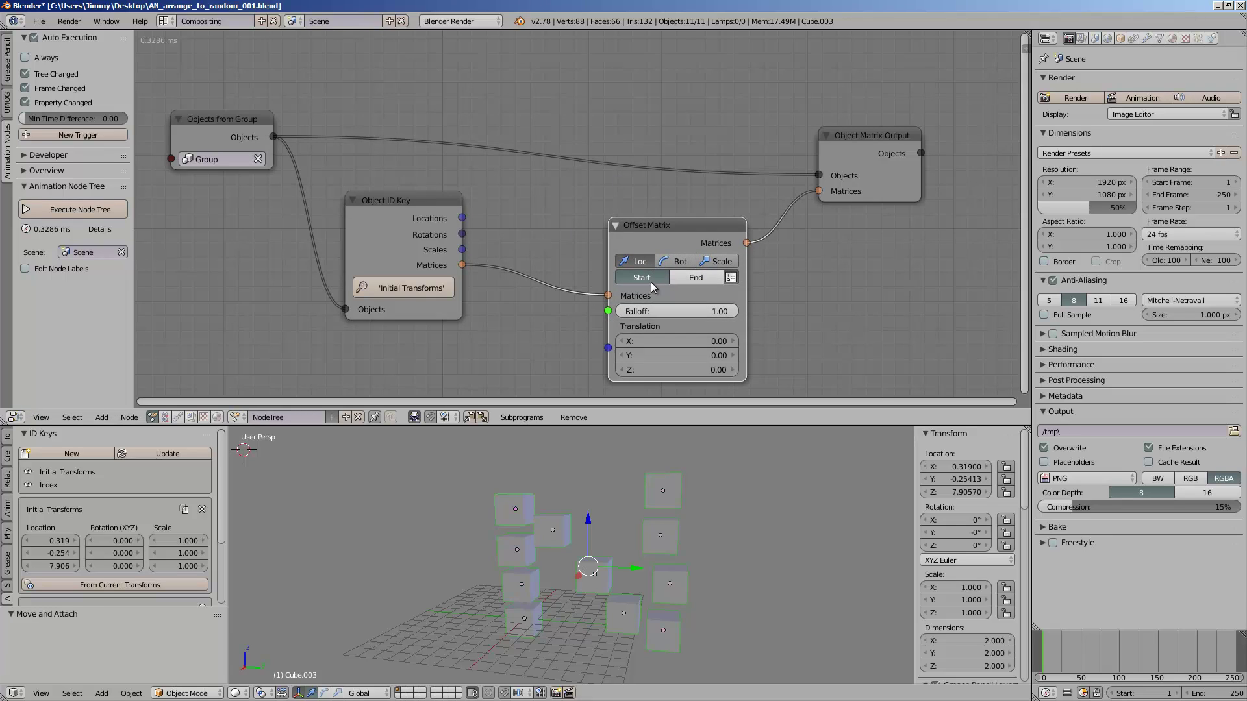
Step: Switch the Offset Matrix node to a single matrix and back to a list, relinking its Matrices input and output
middle_click_drag(820, 279, 778, 288)
left_click(750, 254)
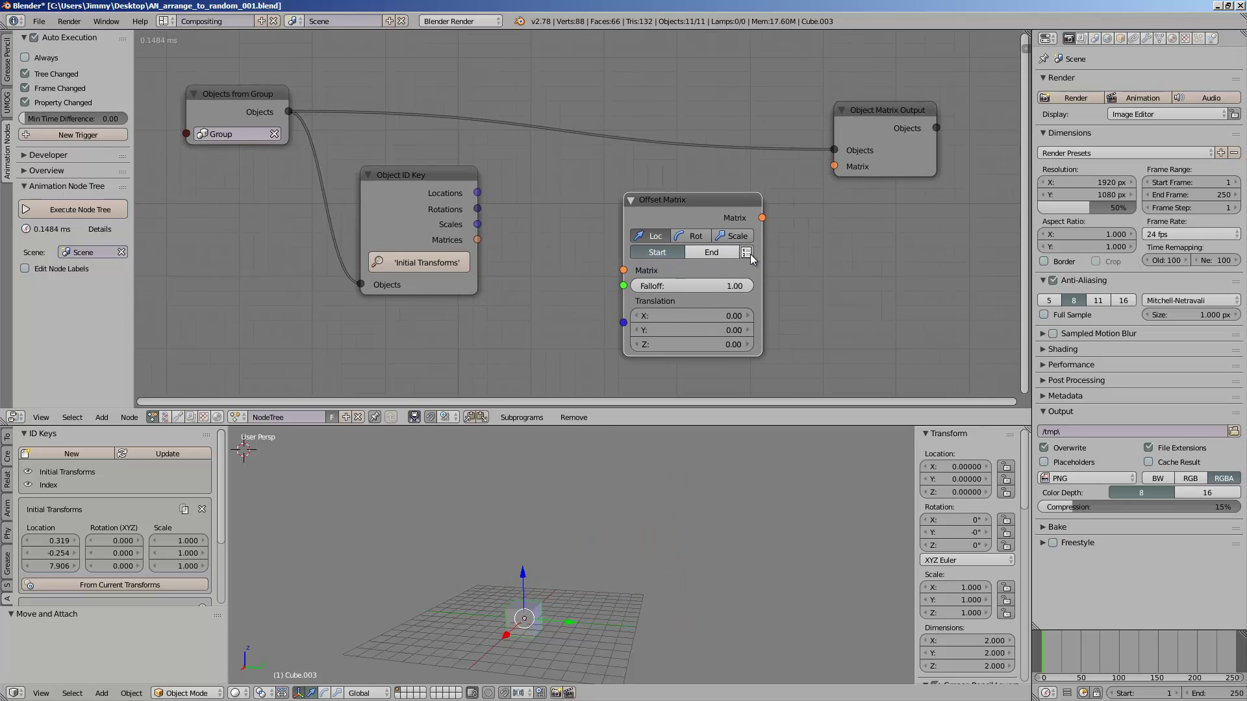
left_click(750, 254)
left_click_drag(478, 240, 624, 270)
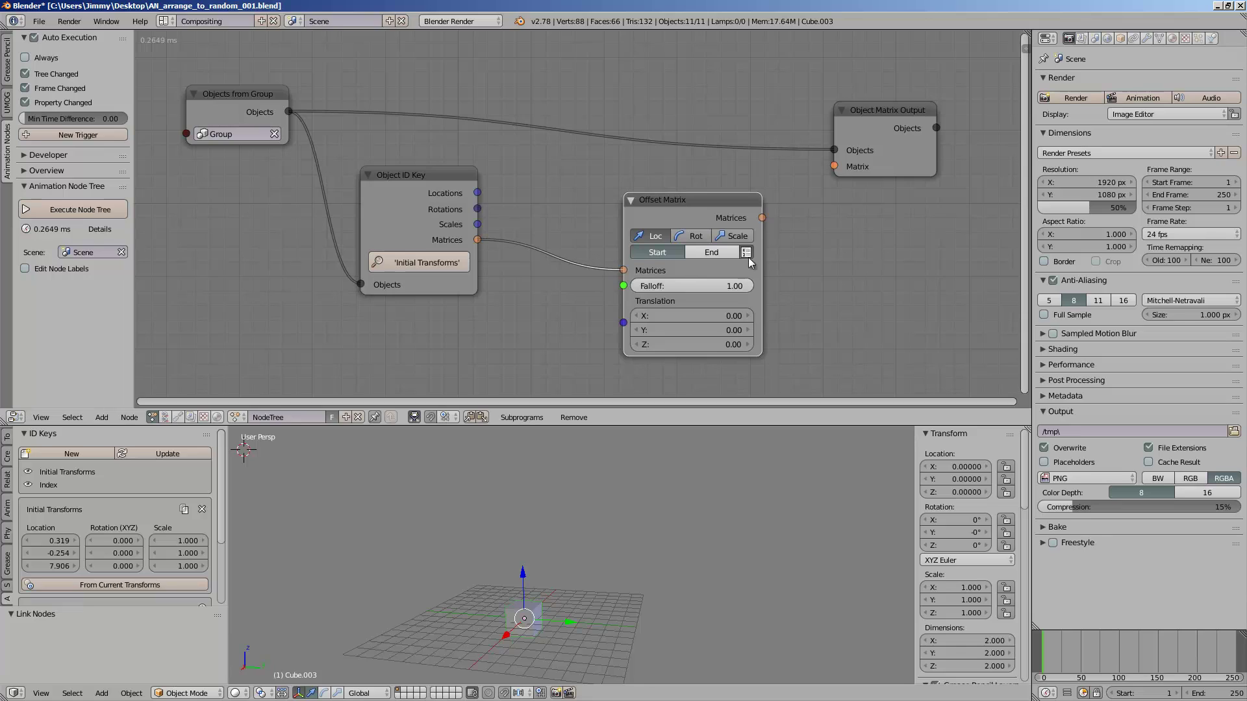
left_click_drag(762, 218, 833, 167)
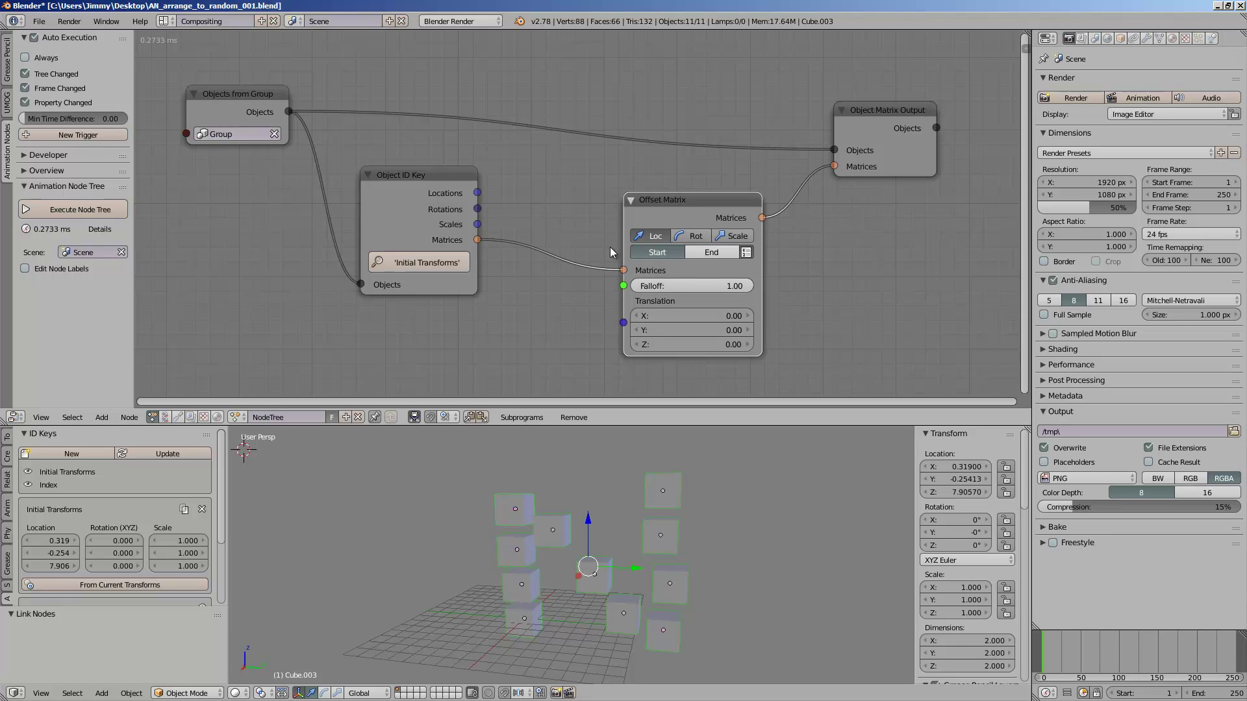
Step: Nudge the Offset Matrix node slightly further from the Object ID Key node and save the file
left_click_drag(693, 207, 690, 210)
key("ctrl+s")
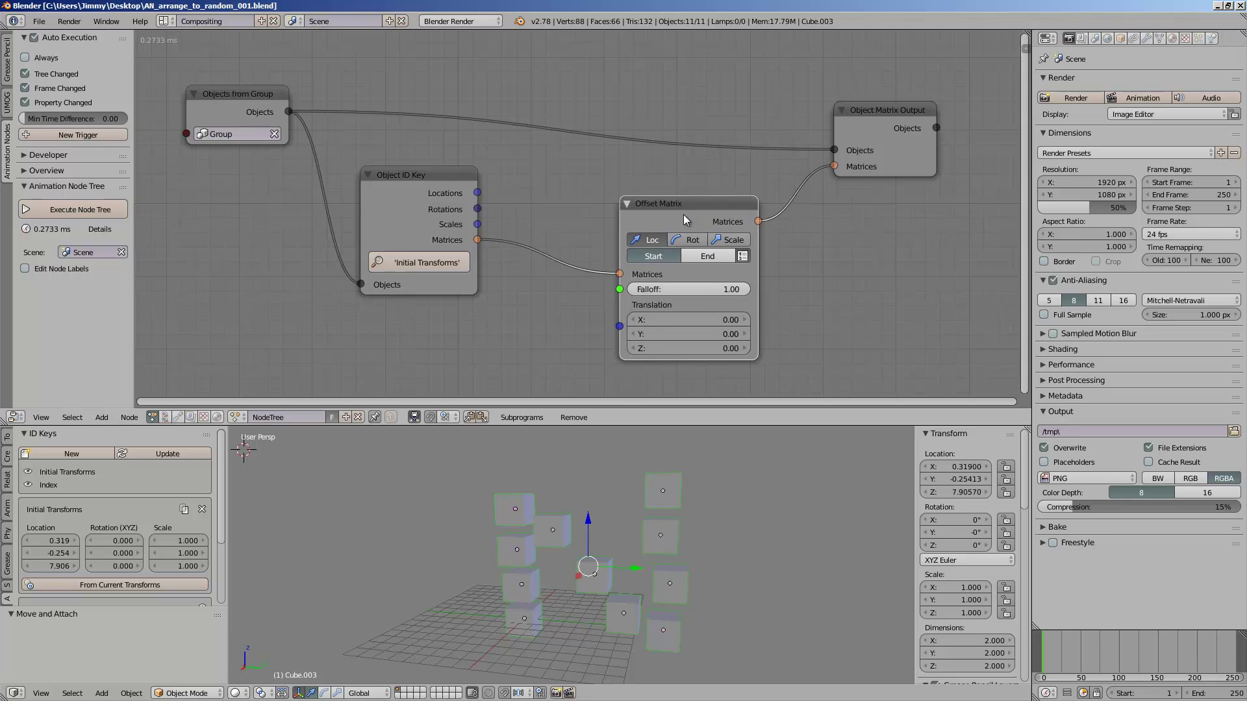
left_click_drag(684, 213, 683, 206)
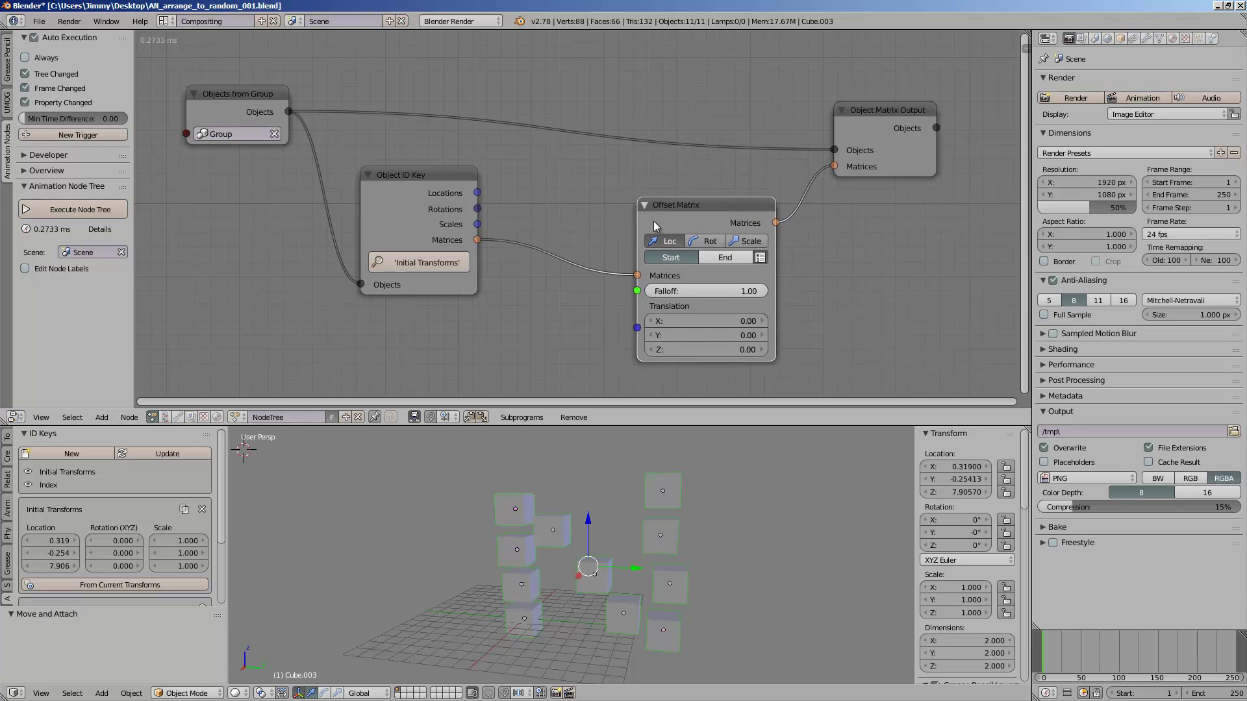
middle_click_drag(682, 293, 685, 288)
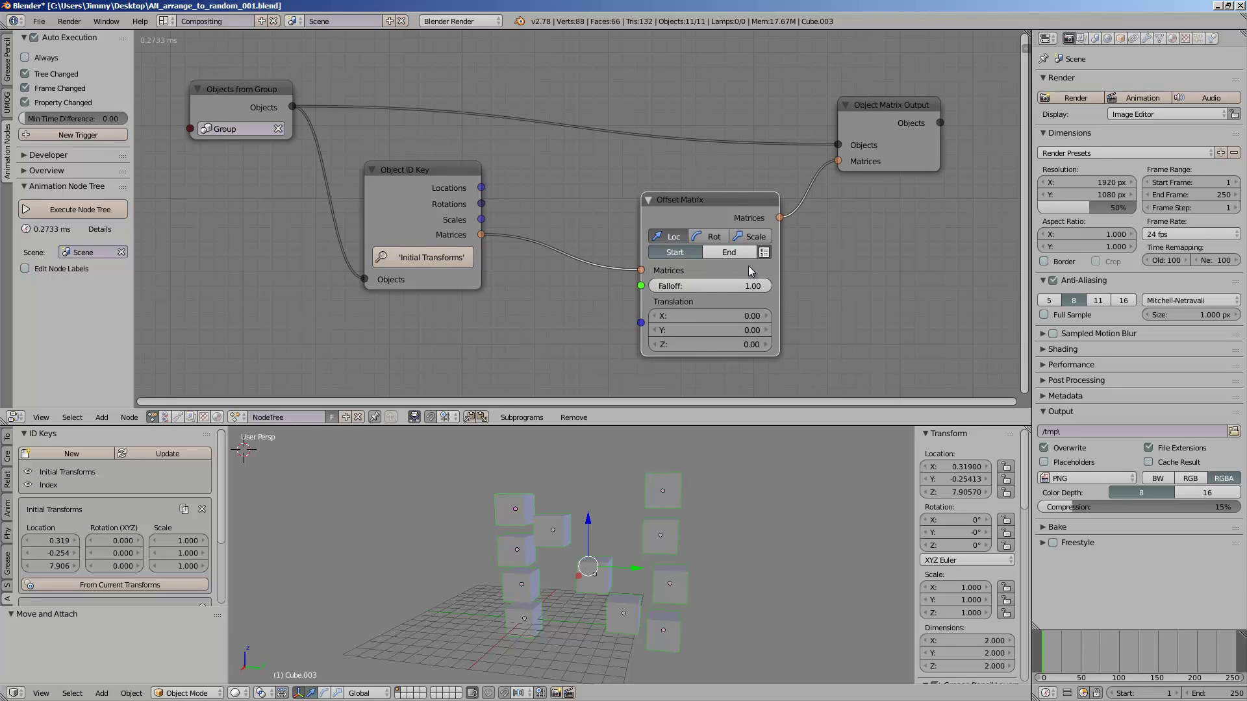
scroll(724, 315, "down", 1)
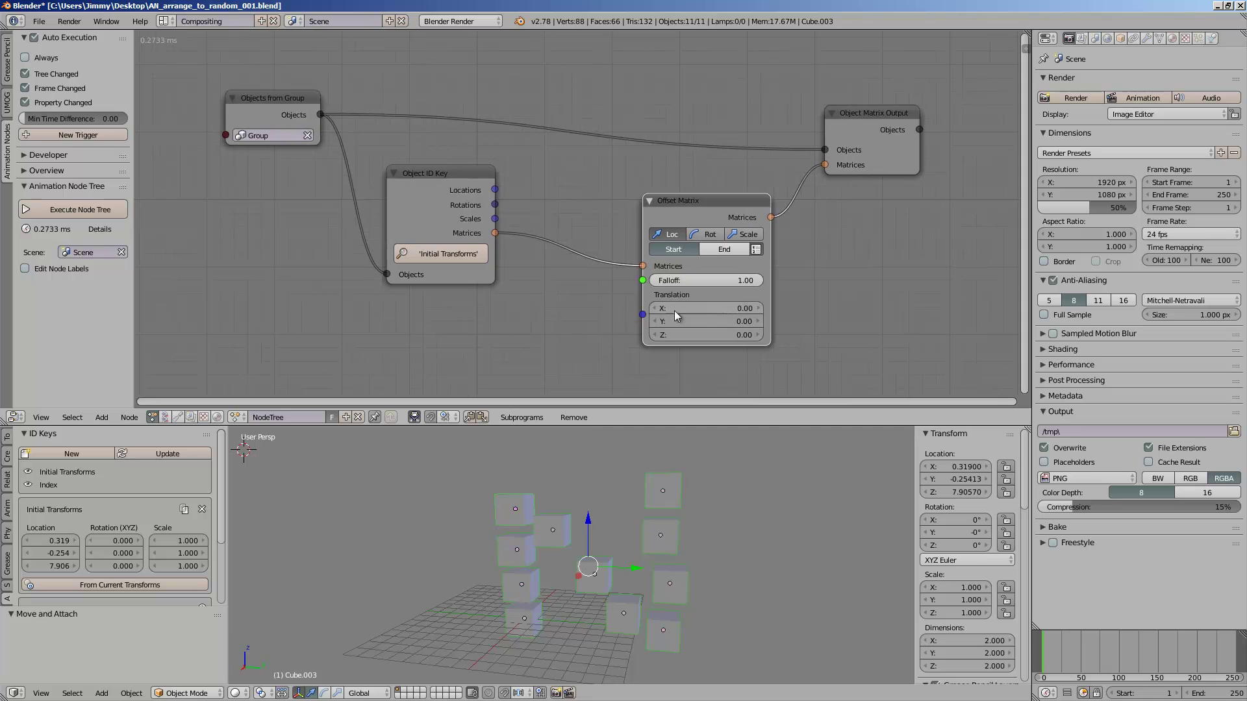
Step: Try out different translation values on the Offset Matrix node's axes and reset X, Y and Z to 0
left_click_drag(643, 314, 611, 337)
scroll(610, 336, "up", 2)
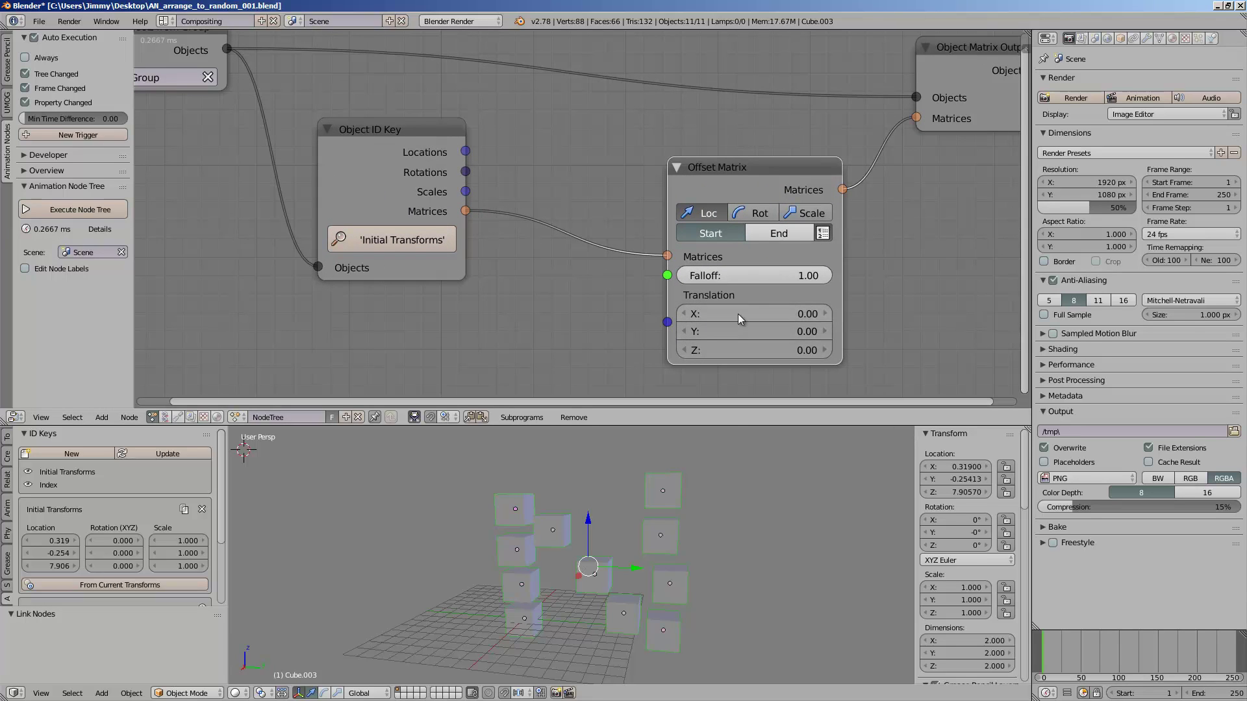
left_click_drag(738, 313, 946, 323)
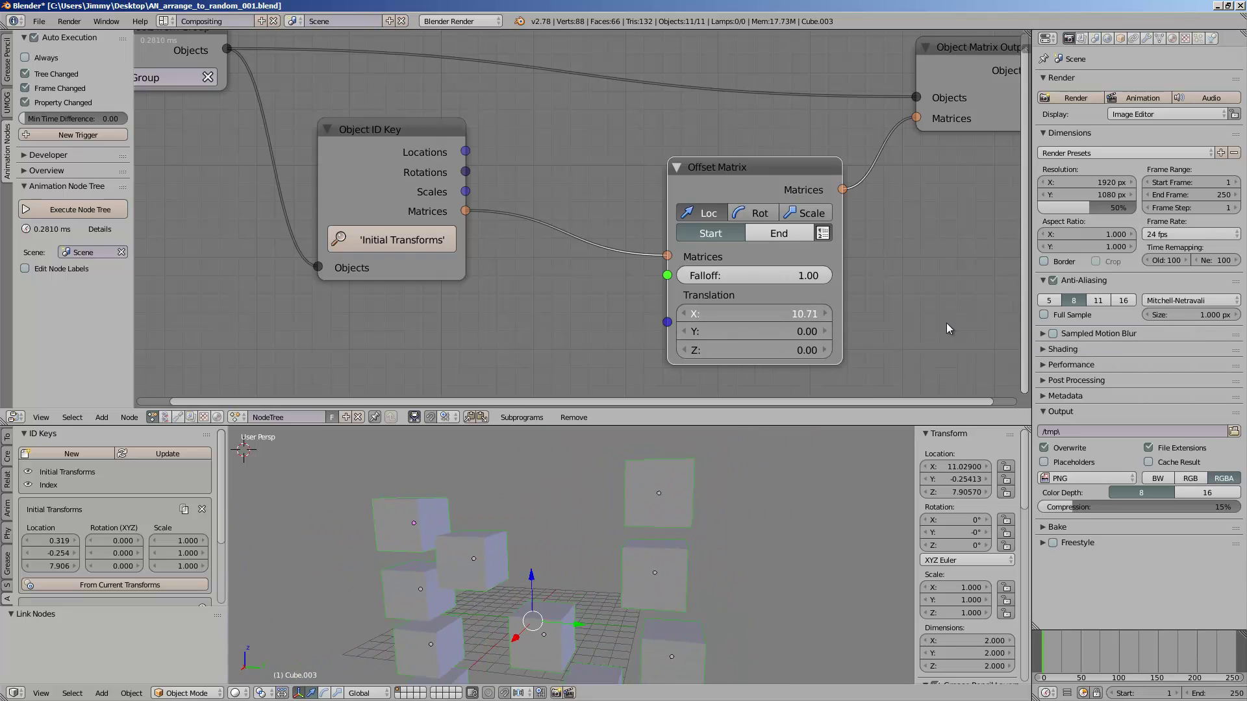
left_click_drag(722, 351, 894, 351)
left_click_drag(739, 332, 761, 350)
scroll(684, 562, "down", 5)
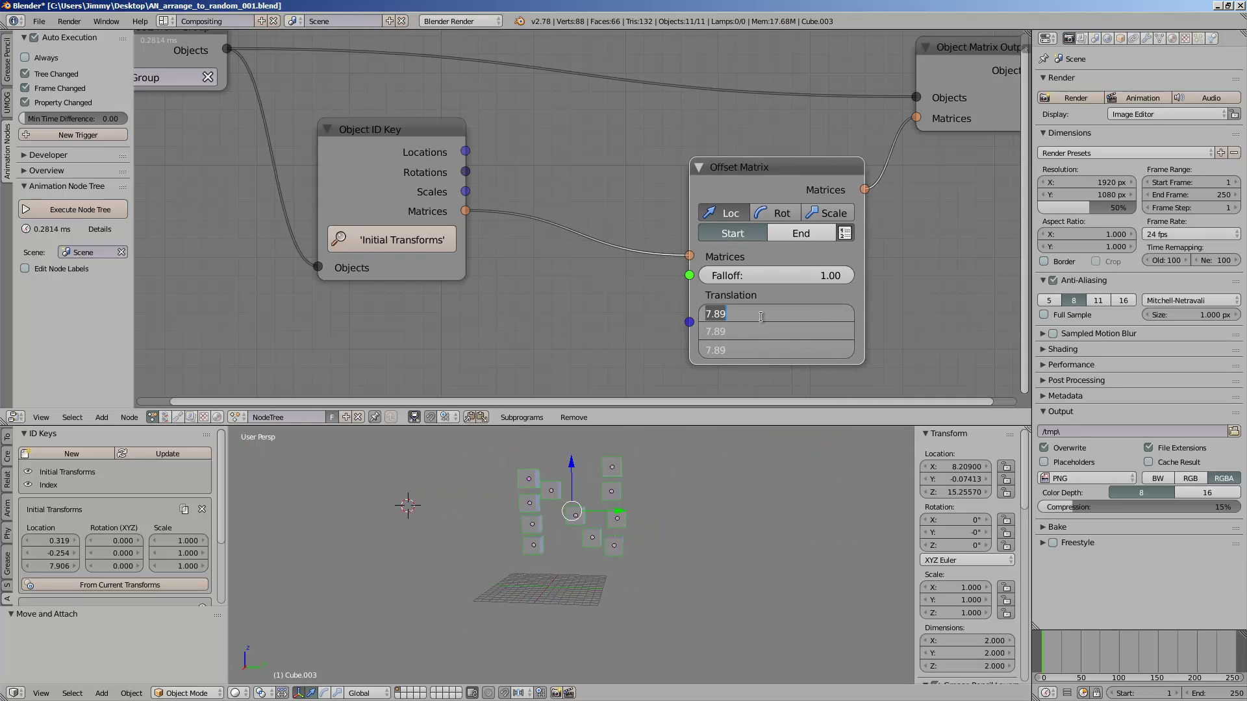
type("0")
key("Return")
Step: Set the Offset Matrix node's Z translation to 40 and save the file
left_click_drag(739, 342, 464, 270)
scroll(640, 531, "up", 2)
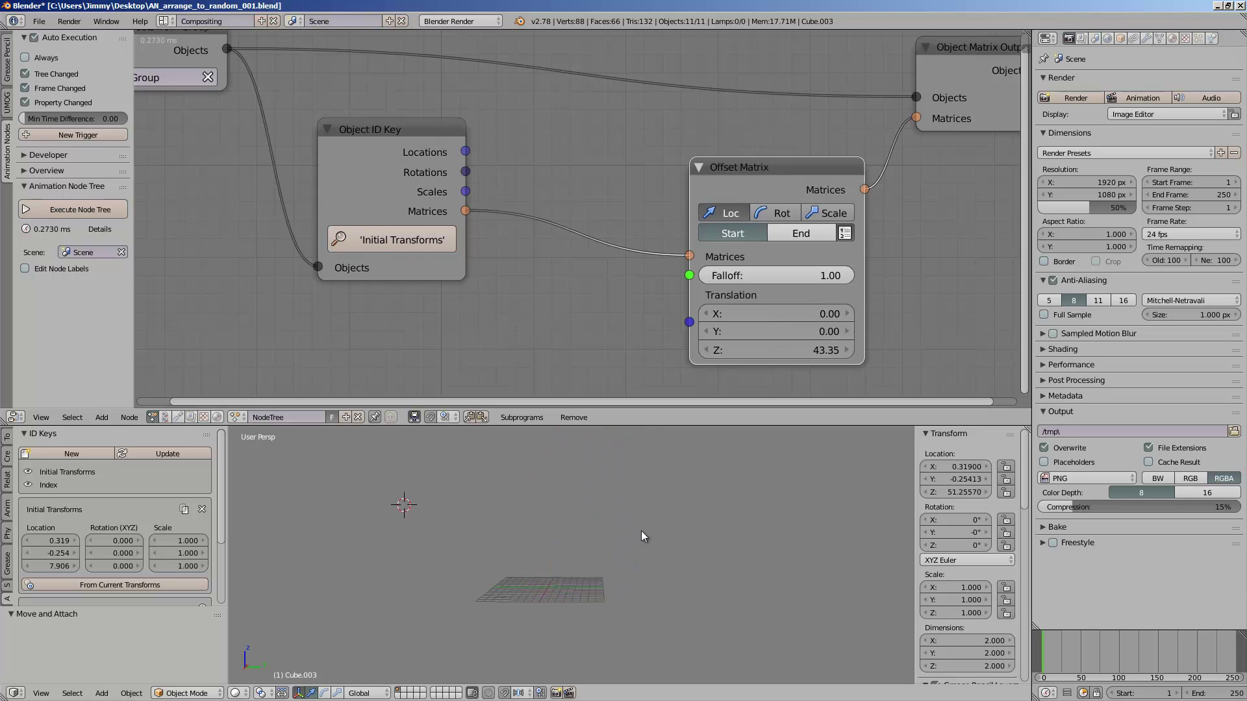
key("ctrl+s")
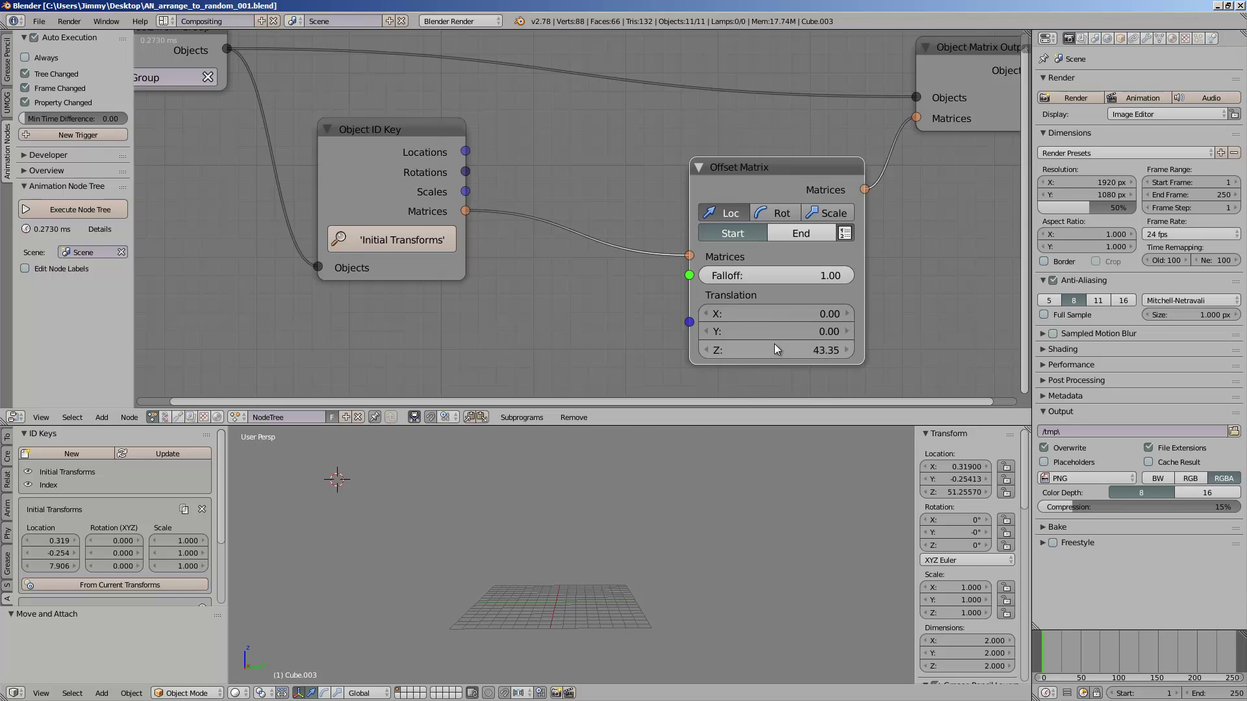
left_click(773, 345)
type("40")
key("Return")
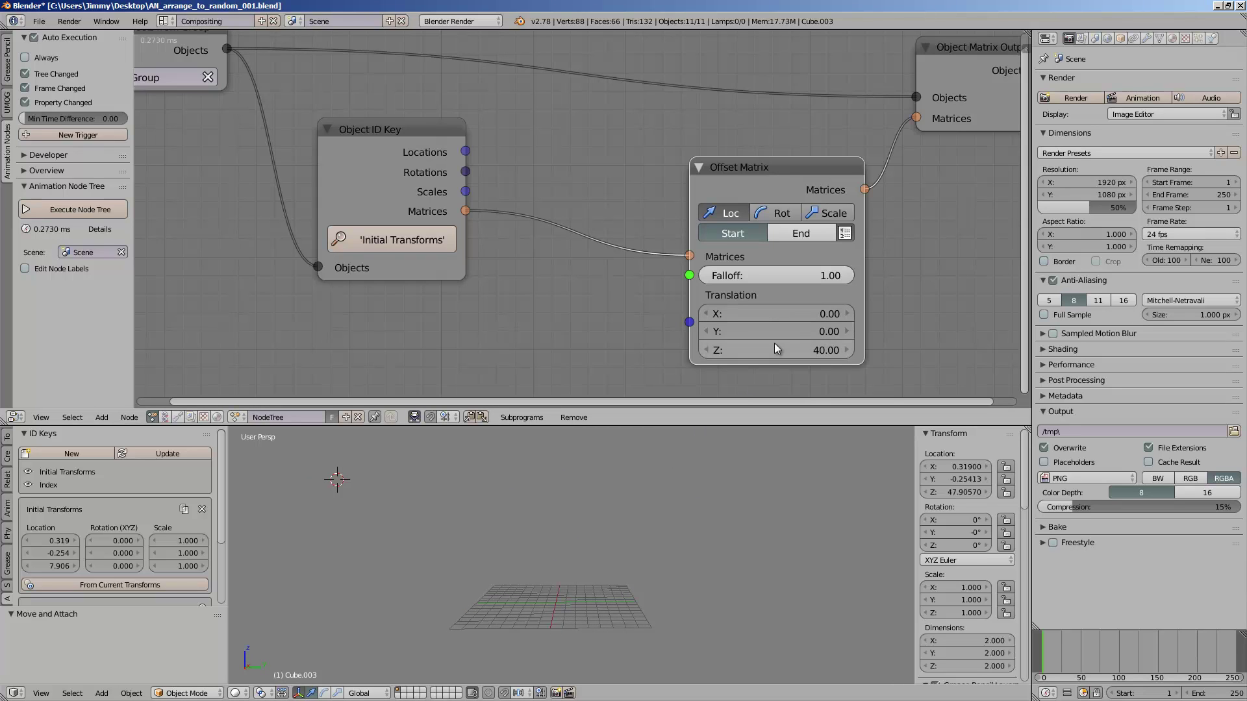
key("ctrl+s")
Step: Add a Delay Falloff node beside the Offset Matrix node and link its Falloff output to the Offset Matrix's Falloff input
key("Home")
key("ctrl+a")
type("de")
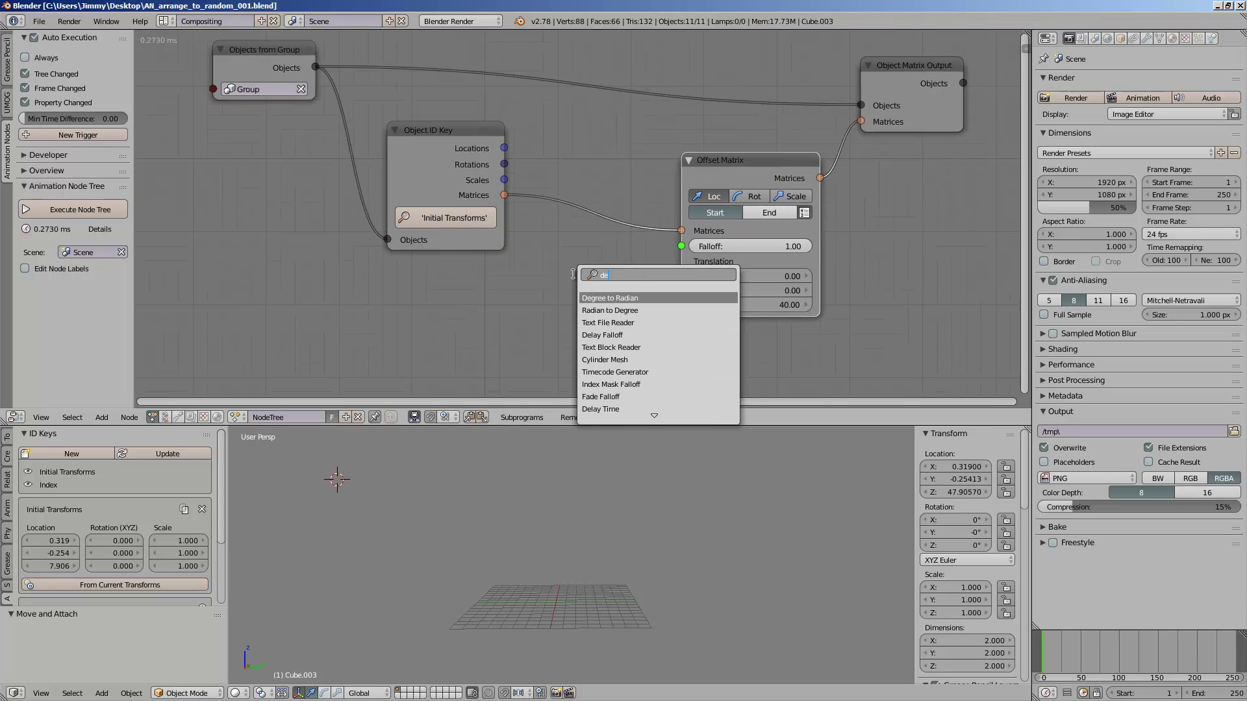
type("lay")
key("Return")
left_click(544, 239)
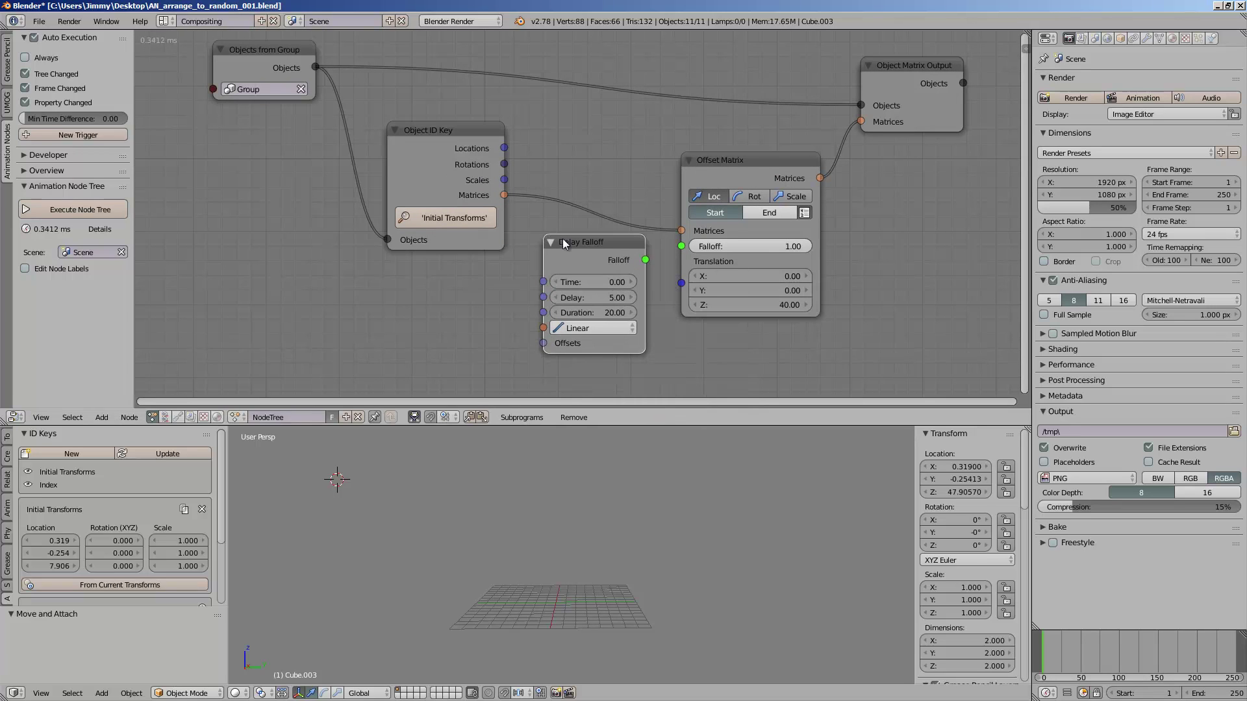
left_click_drag(645, 260, 681, 246)
Step: Add a Time Info node, link its Frame output to the Delay Falloff's Time input, and save the file
key("ctrl+a")
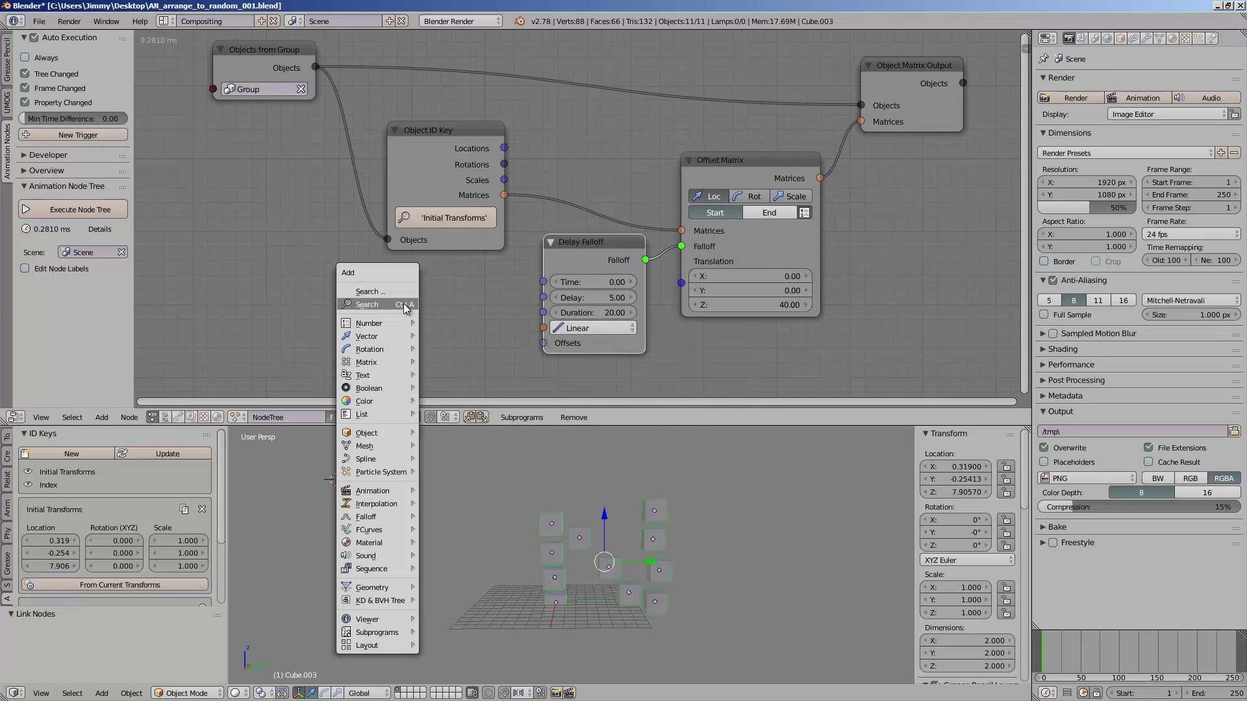
type("frame")
key("Down")
key("Return")
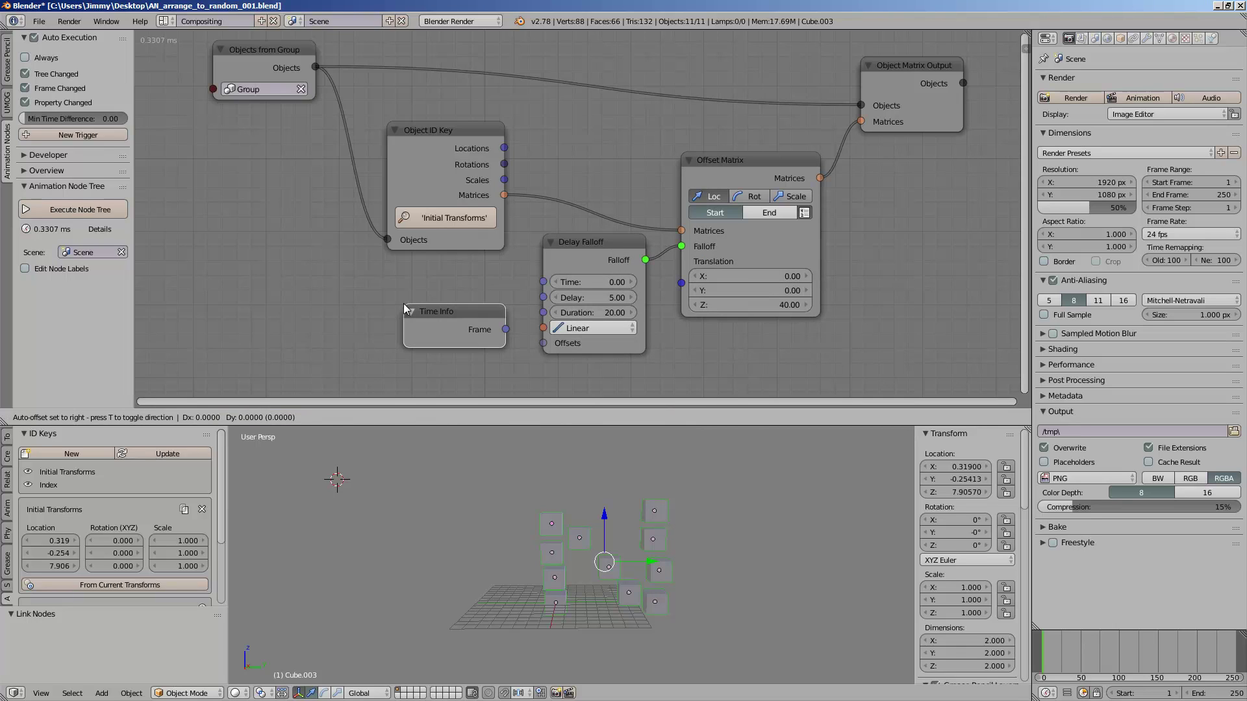
left_click(375, 292)
left_click_drag(476, 312, 545, 281)
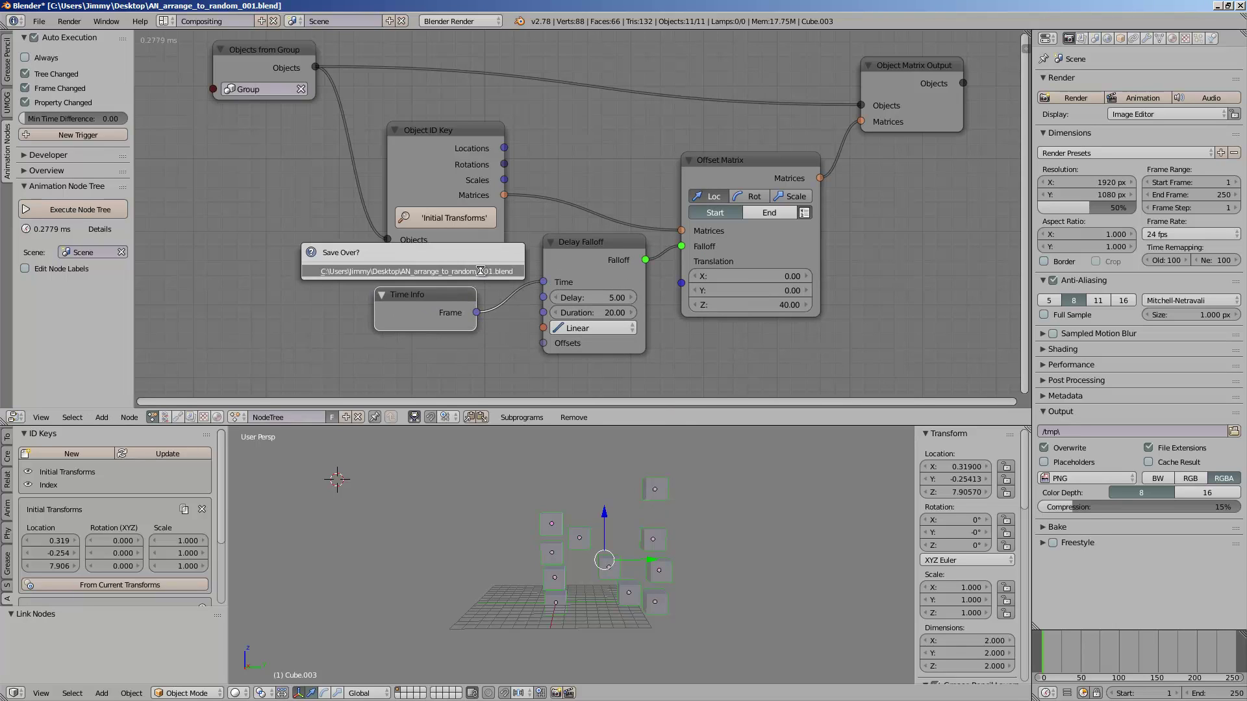
Step: Scrub the opening frames to preview the cubes' motion and move the Delay Falloff node slightly down
key("Right")
mouse_move(1053, 653)
left_mouse_down()
mouse_move(1108, 647)
mouse_move(1042, 649)
left_mouse_up()
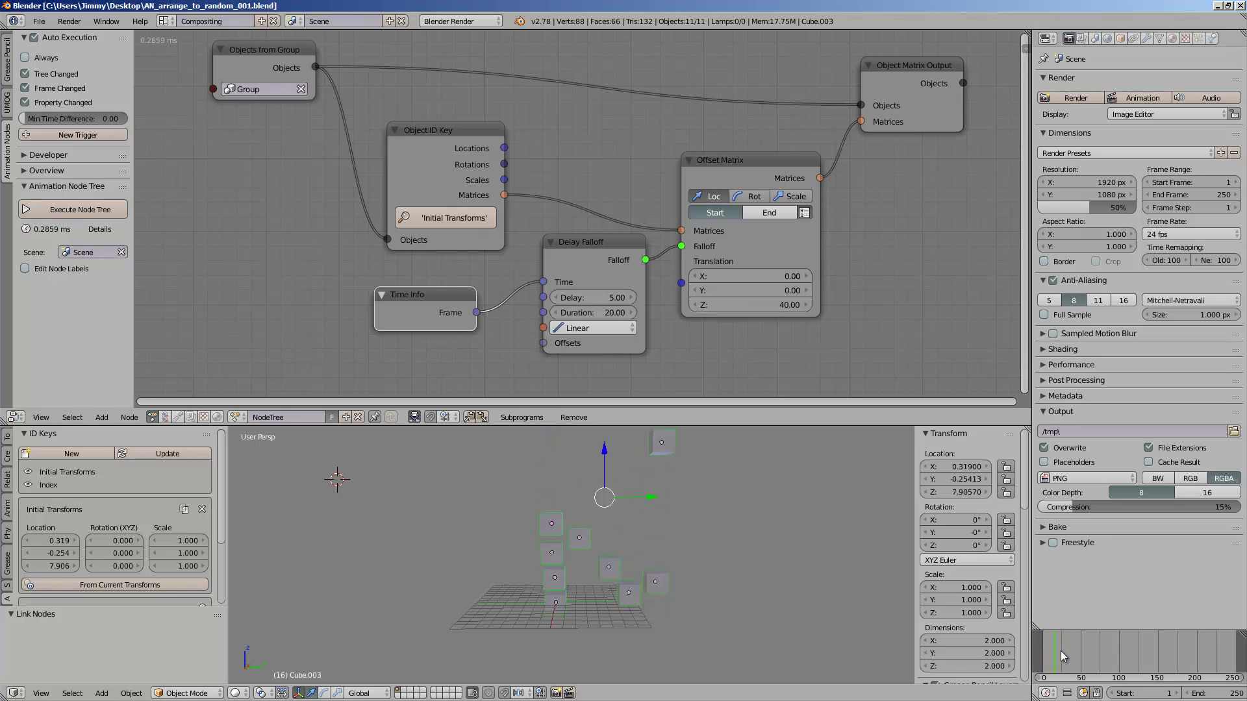
mouse_move(599, 255)
left_mouse_down()
mouse_move(586, 254)
mouse_move(600, 268)
left_mouse_up()
key("Home")
middle_click_drag(748, 544, 742, 547)
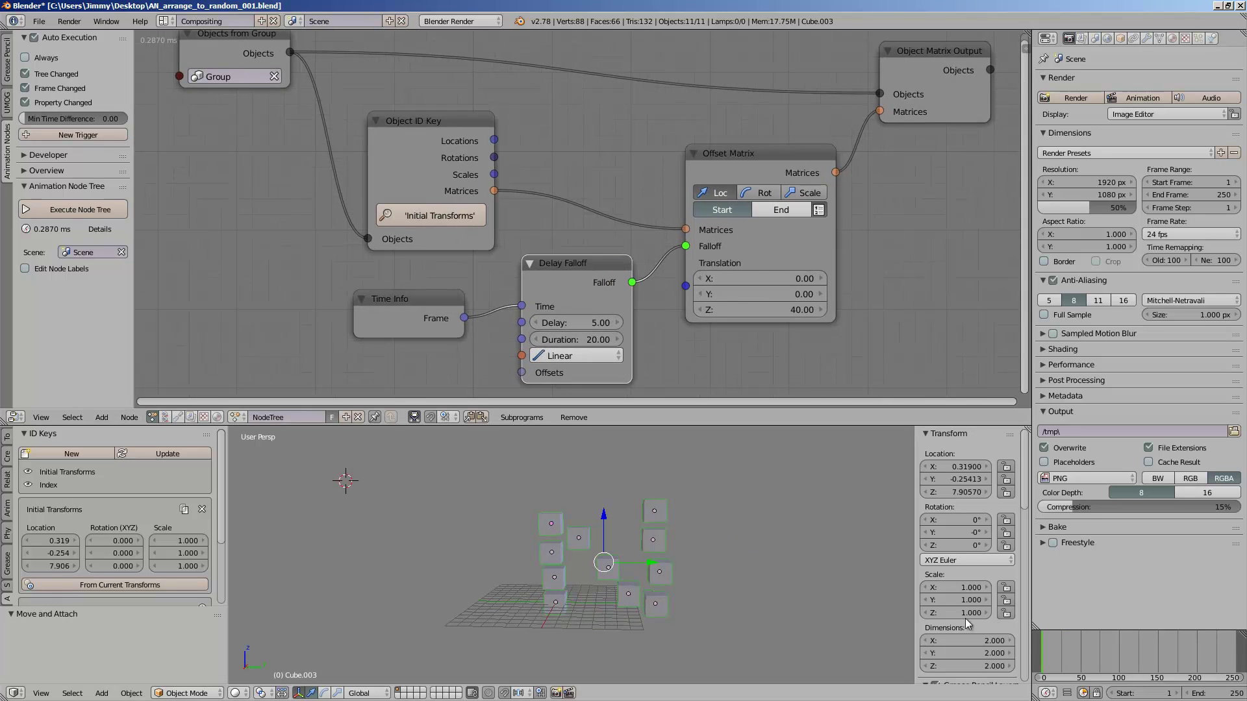
Step: Scrub back and forth through the opening frames to examine how the delay falloff offsets the cubes in Start mode
mouse_move(1047, 654)
left_mouse_down()
mouse_move(1078, 648)
mouse_move(1040, 652)
left_mouse_up()
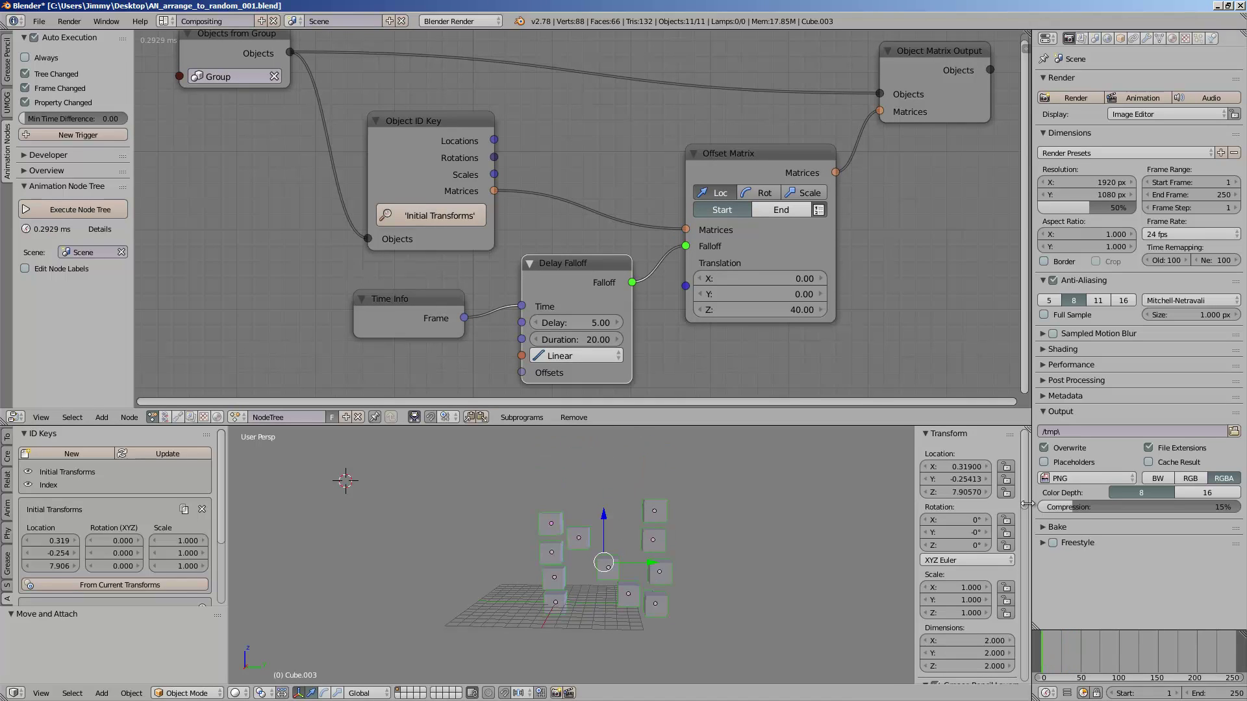
middle_click_drag(883, 552, 894, 545)
left_click_drag(1050, 630, 1033, 649)
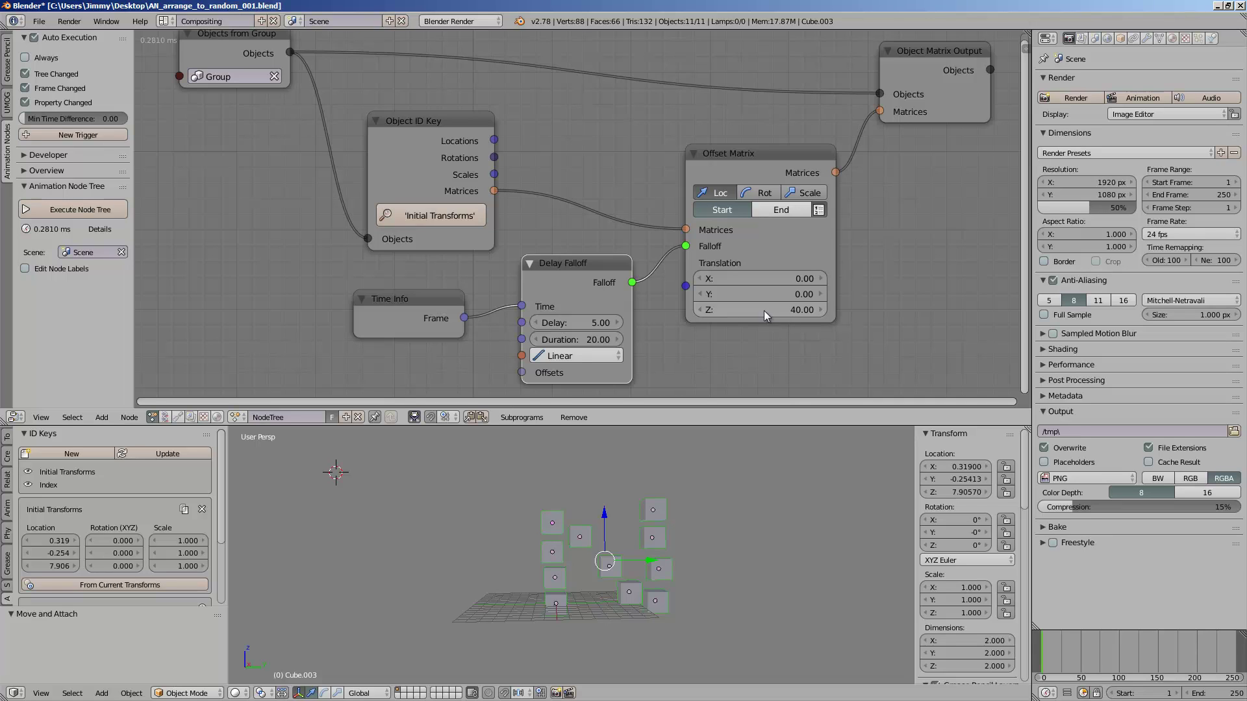
mouse_move(762, 156)
left_mouse_down()
mouse_move(772, 151)
mouse_move(747, 147)
left_mouse_up()
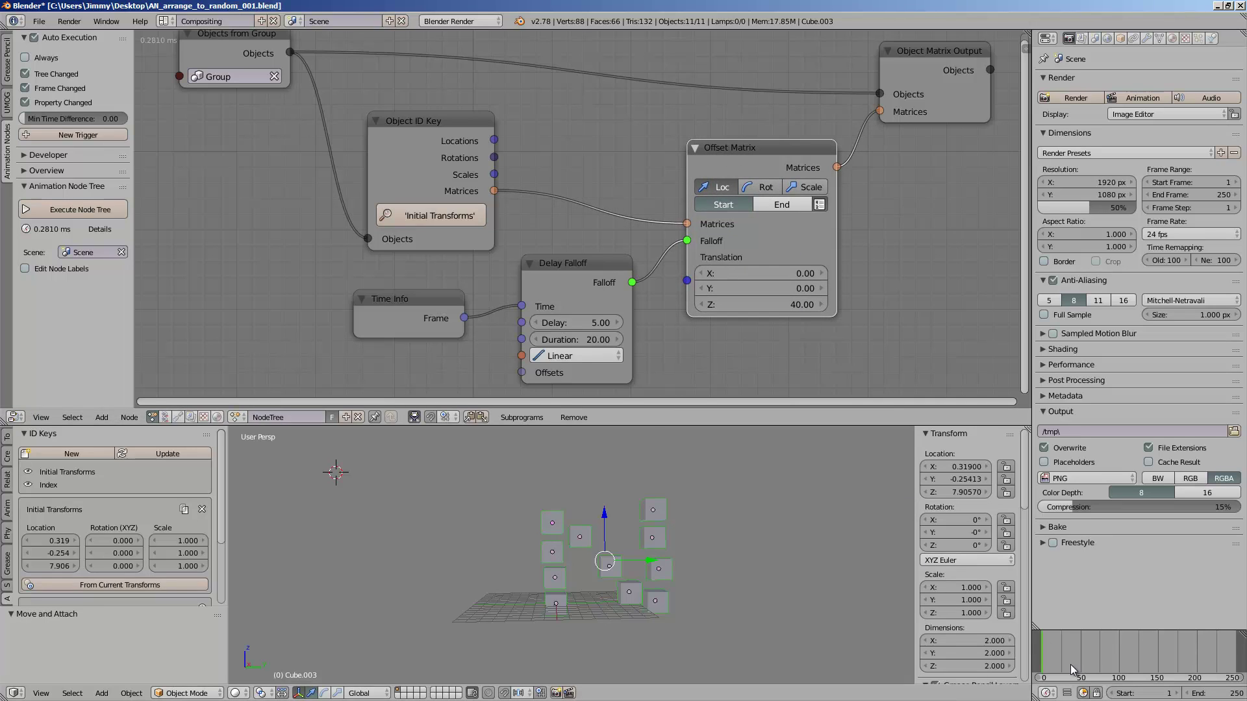
left_click_drag(1070, 665, 1036, 649)
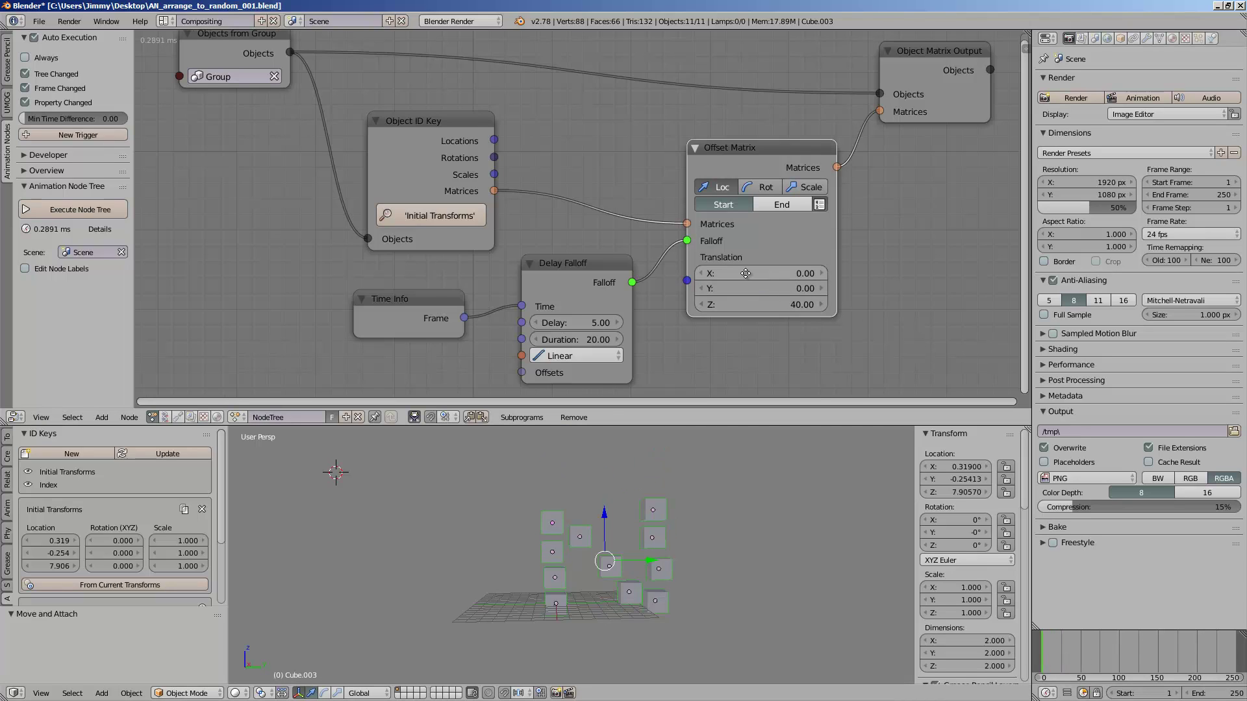
Step: Switch the Offset Matrix node to End mode and scrub the timeline to frame 105 to check the motion
middle_click_drag(745, 274, 724, 275)
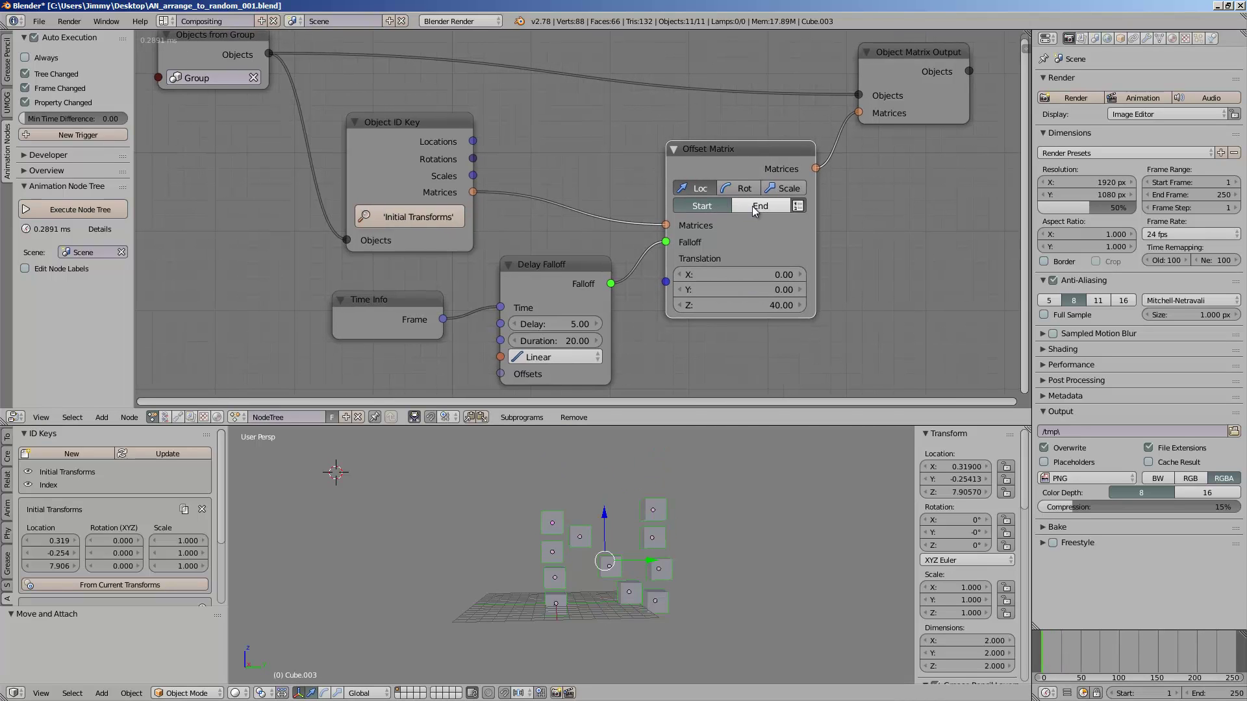
left_click(752, 205)
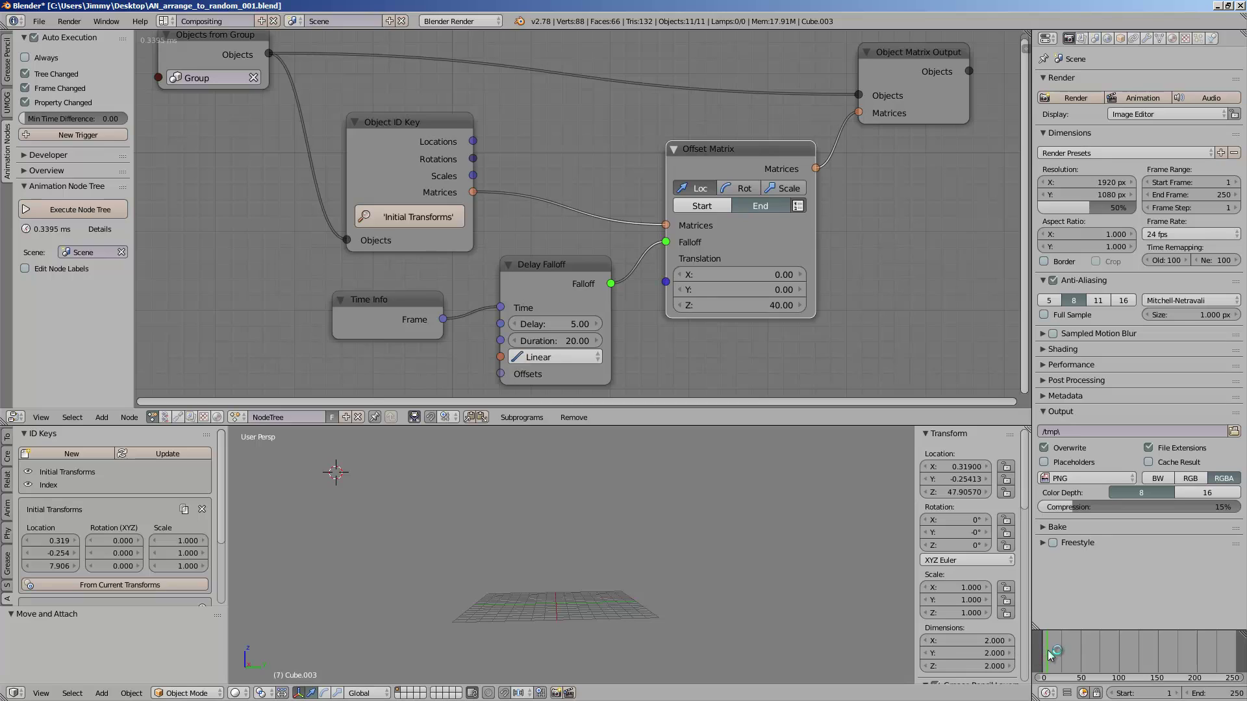
left_click_drag(1046, 649, 1123, 642)
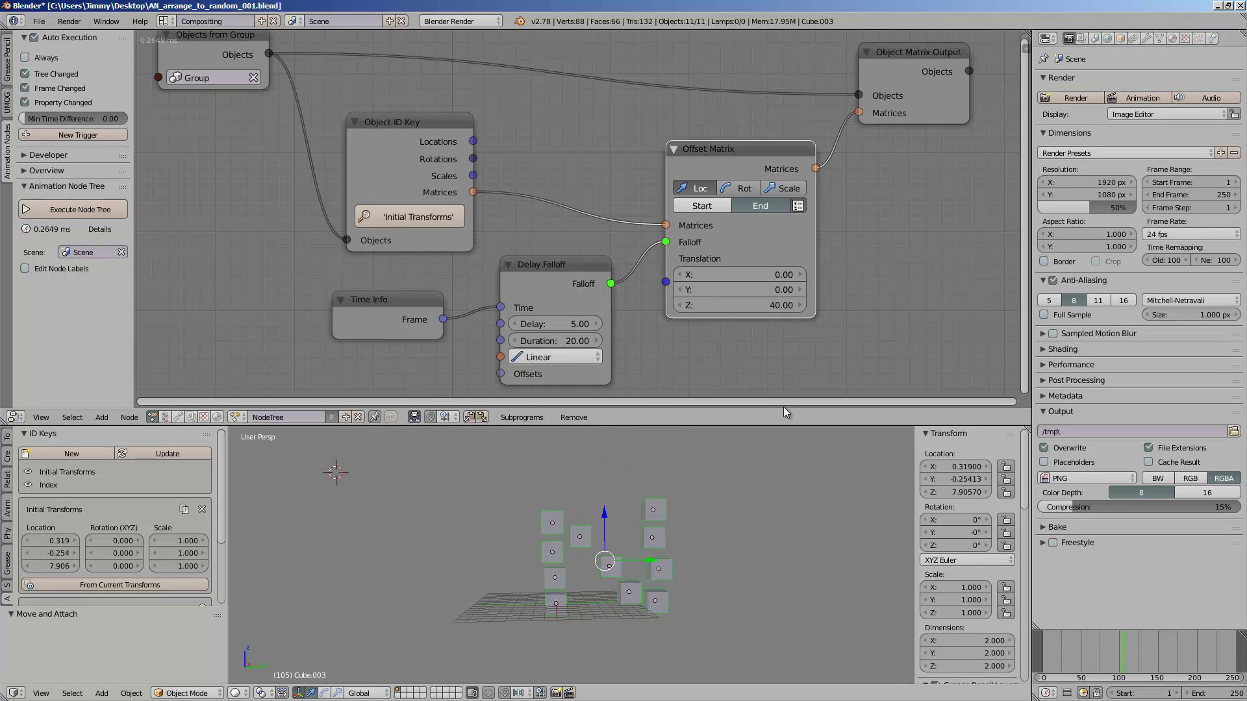
Step: Move the Delay Falloff node slightly up and set the Offset Matrix node's Z translation to 0
middle_click_drag(702, 292, 700, 285)
left_click_drag(574, 264, 570, 243)
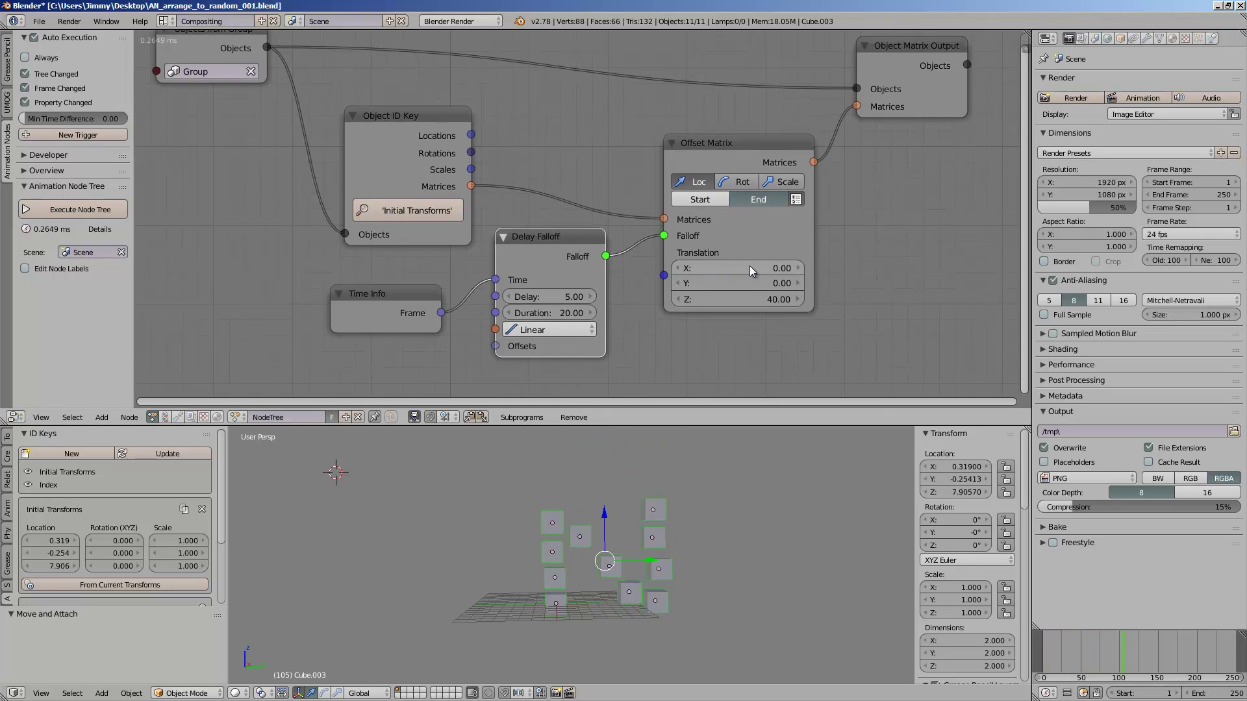
left_click(753, 298)
left_click(754, 301)
type("0")
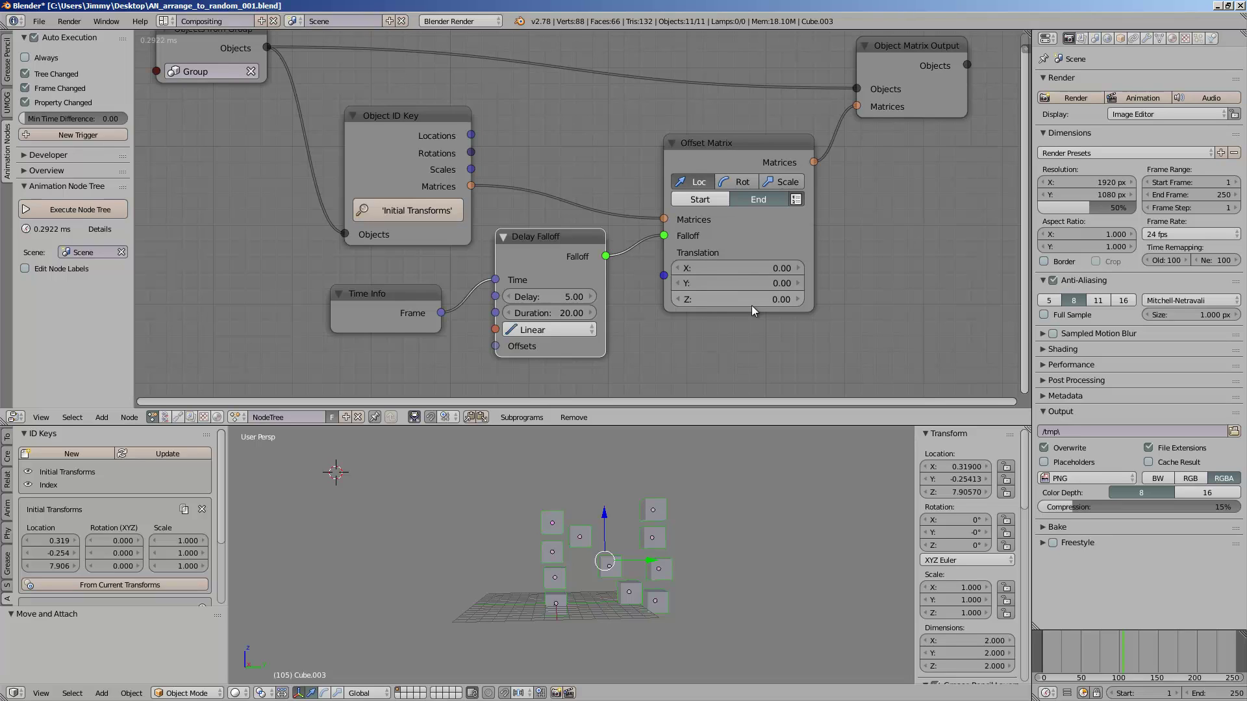
key("Return")
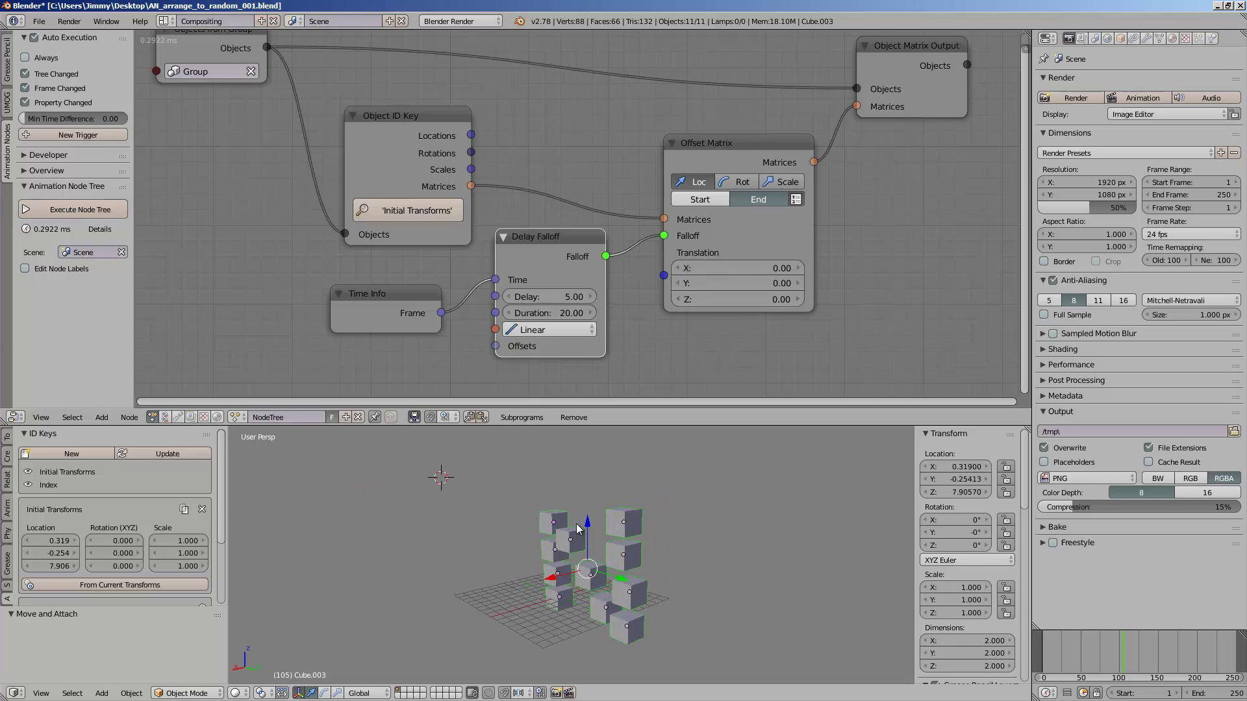
Step: Set the Offset Matrix node's X translation to 50 and scrub the timeline back to frame 0
left_click_drag(721, 268, 963, 256)
left_click(717, 267)
type("50")
key("Return")
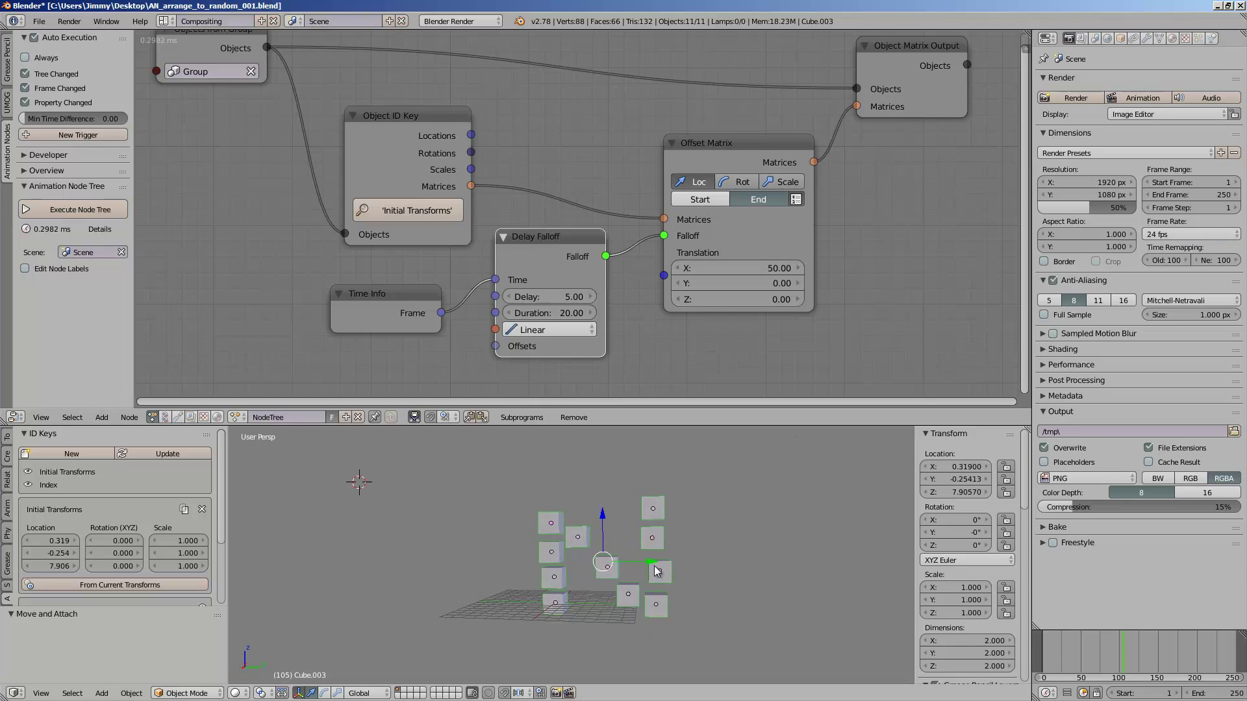
left_click_drag(1038, 657, 912, 645)
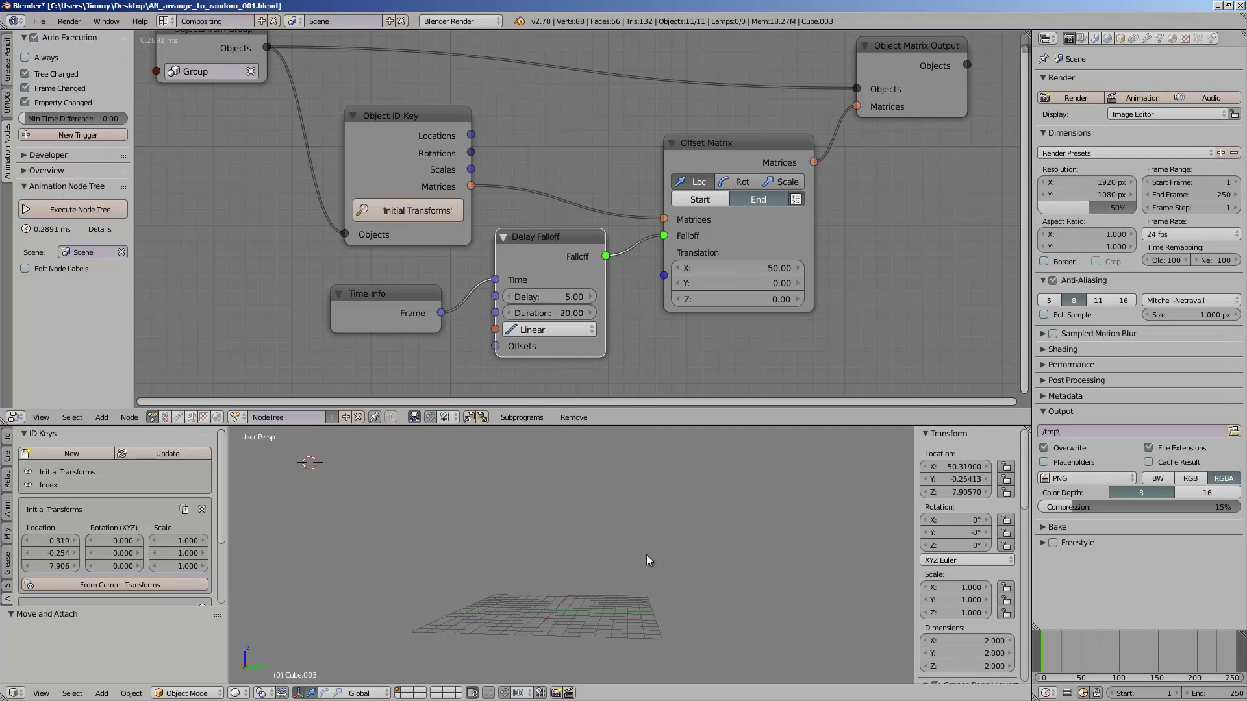
Step: Scrub the timeline to frame 109 to check the X offset, and nudge the Offset Matrix node slightly up
middle_click_drag(673, 555, 670, 550)
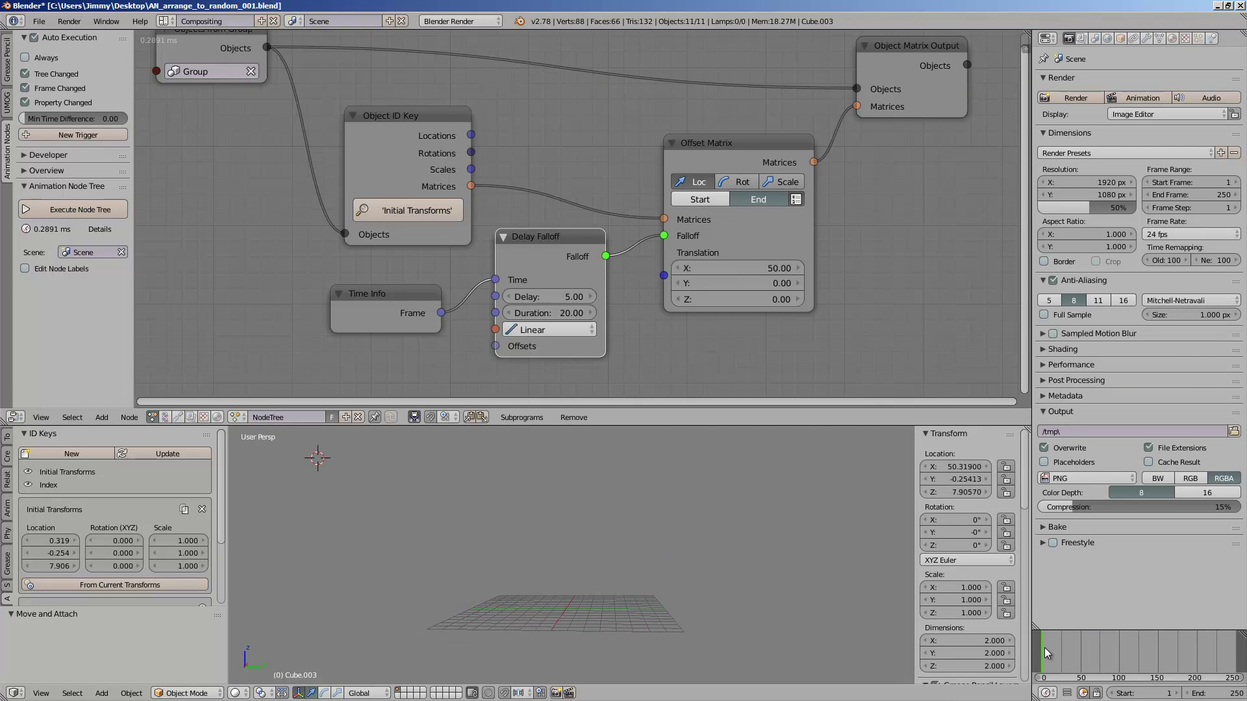
left_click_drag(1044, 648, 1125, 656)
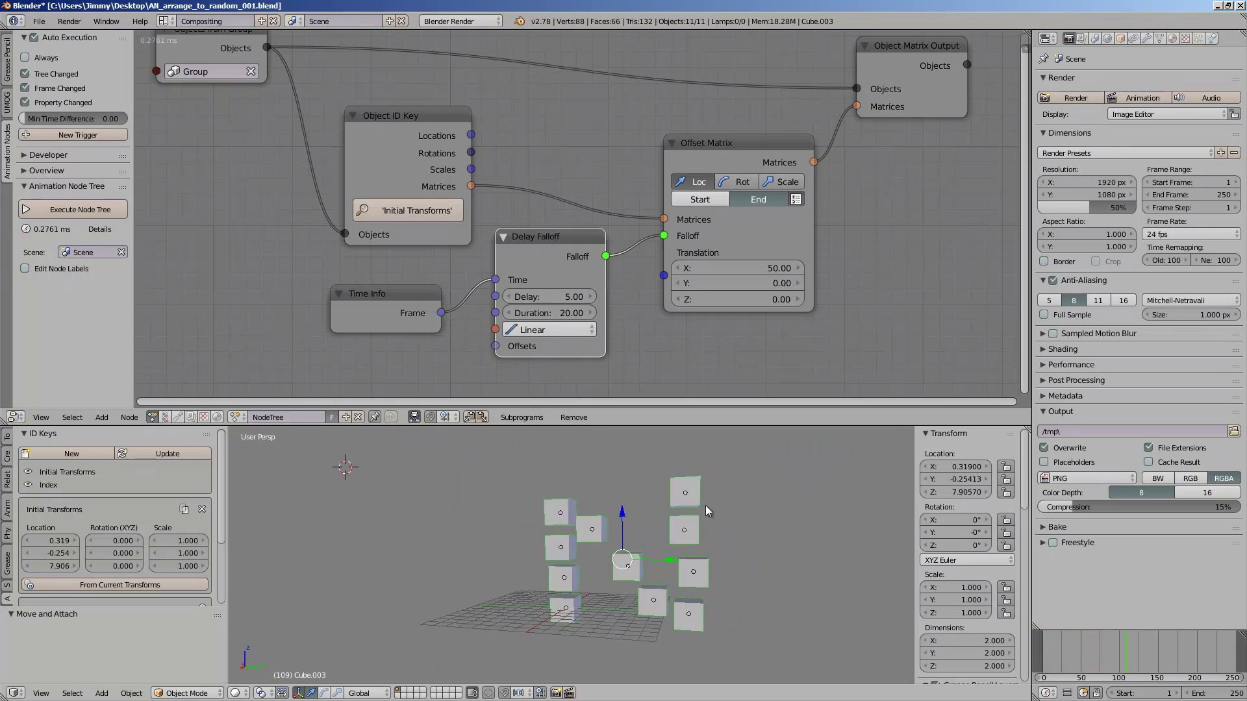
scroll(682, 294, "down", 3)
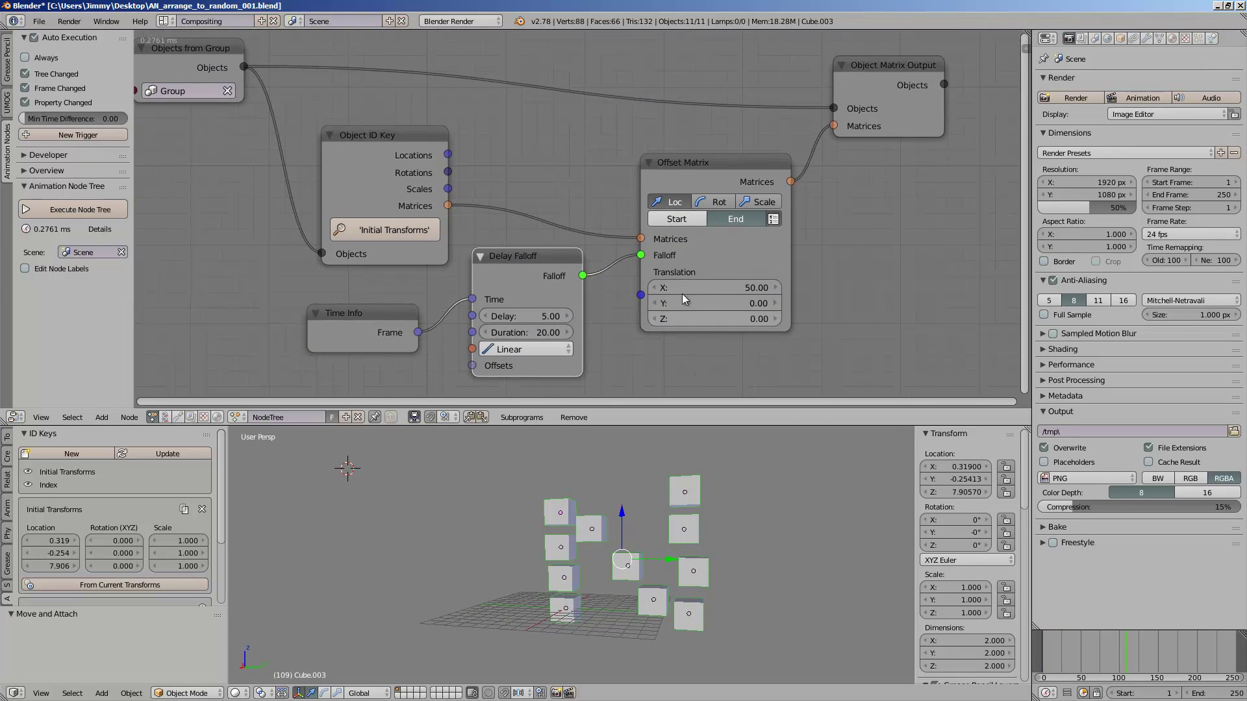
middle_click_drag(679, 317, 698, 324)
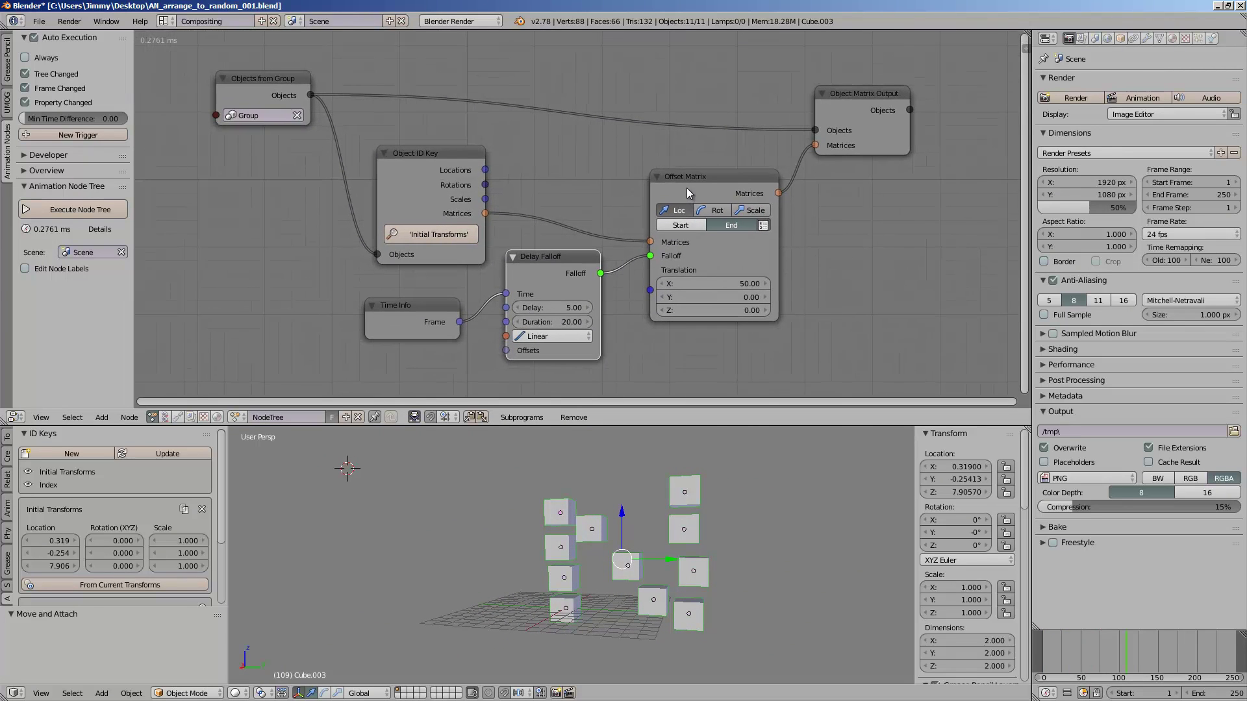
left_click_drag(687, 193, 690, 181)
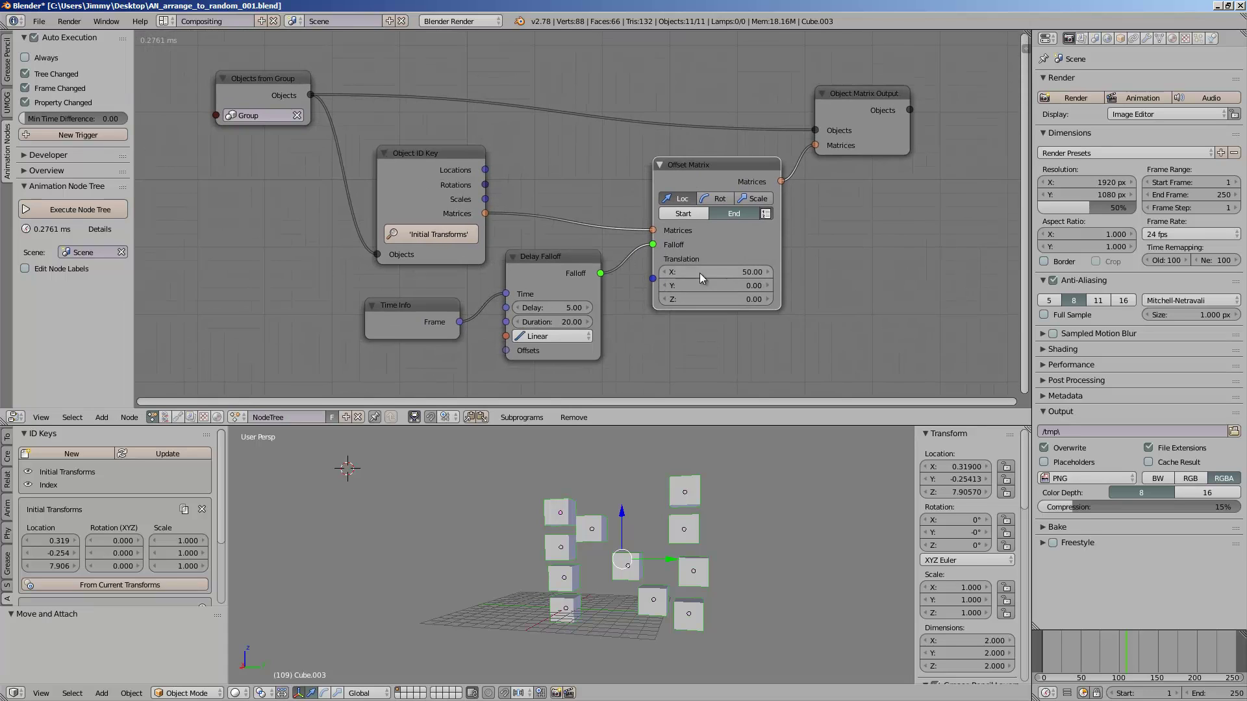
Step: Add a Random Vector node and place it below the Offset Matrix node
middle_click_drag(700, 272, 686, 259)
scroll(735, 301, "down", 2)
key("shift+a")
left_click(765, 298)
type("ran")
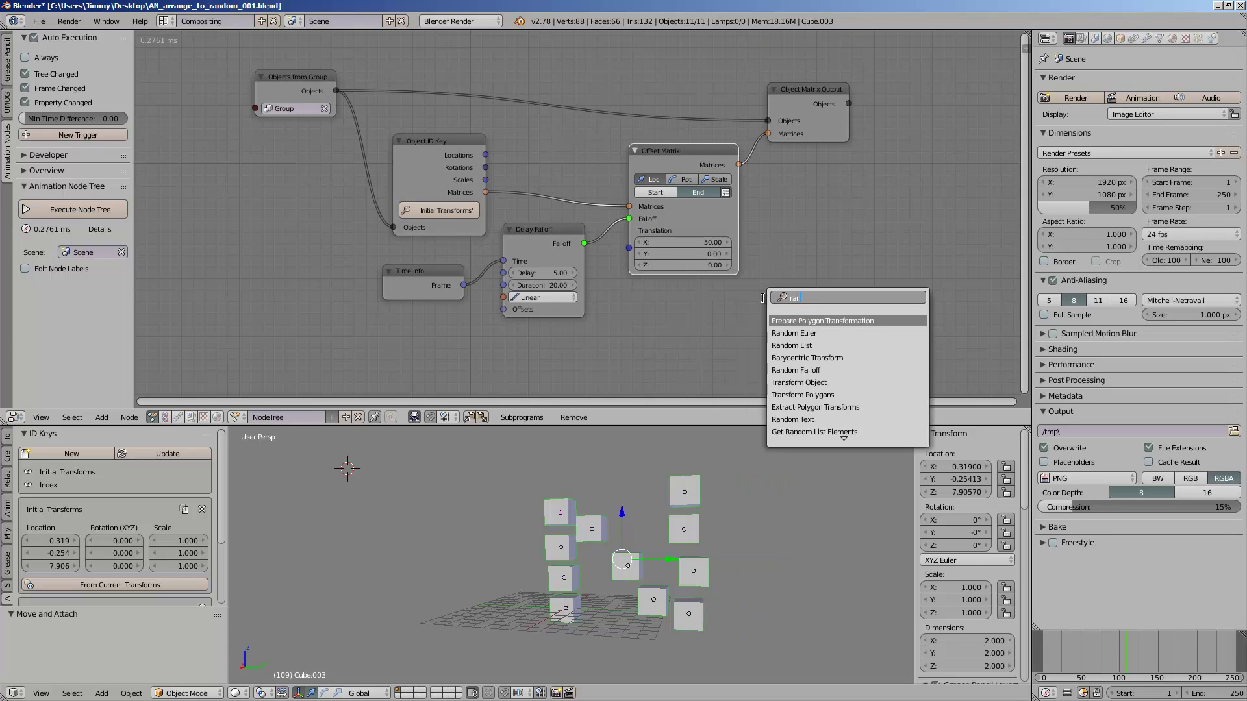
type("dom v")
key("Return")
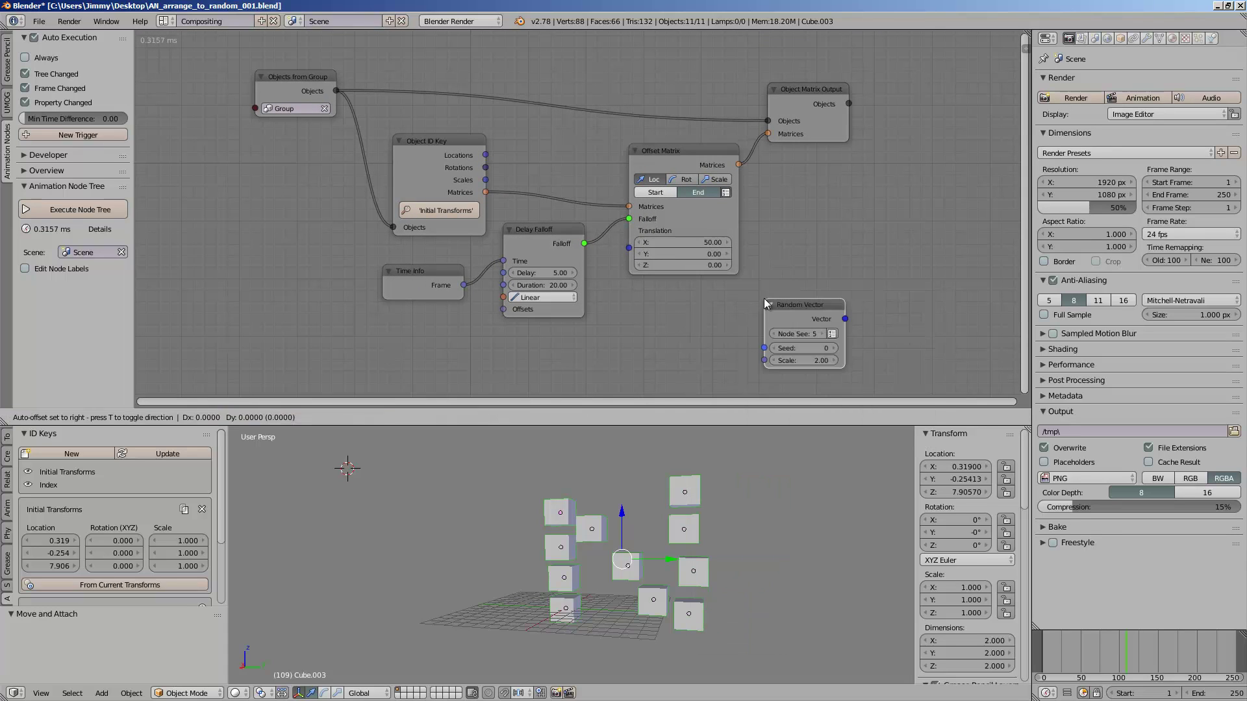
left_click(626, 296)
Step: Try to link the Random Vector node's output to the Offset Matrix node's Translation input
scroll(501, 248, "up", 5)
middle_click_drag(728, 279, 622, 235)
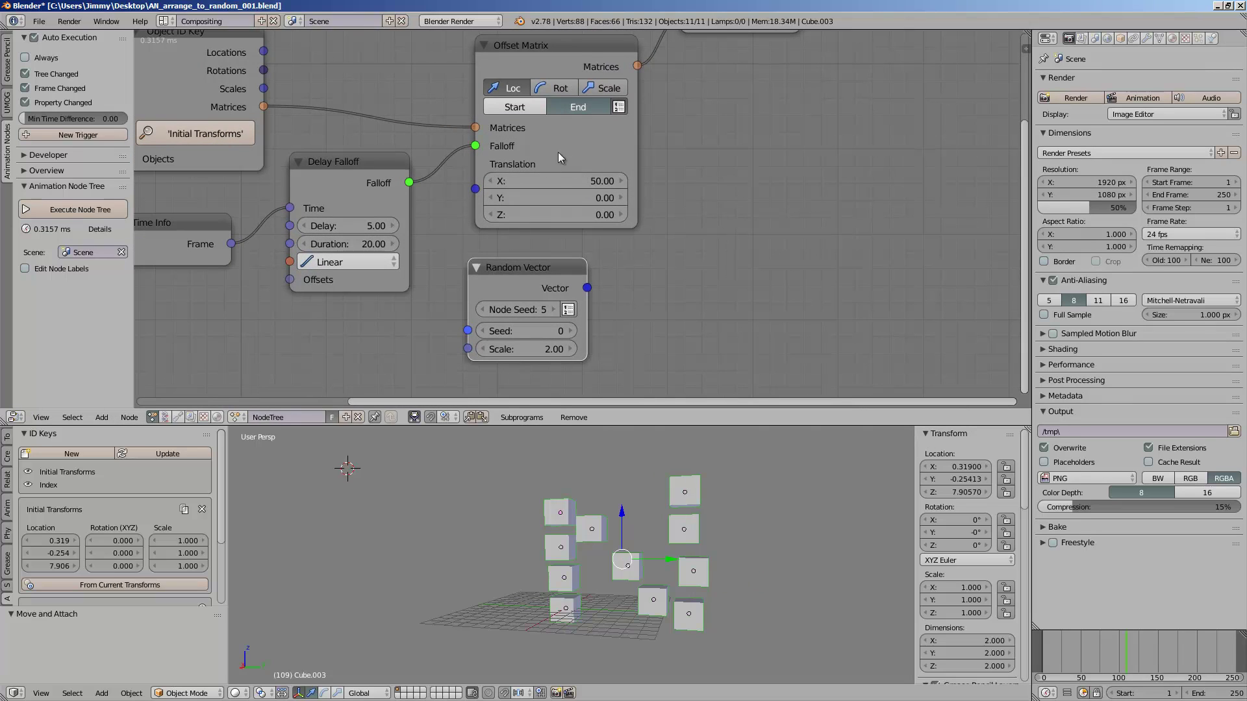
left_click_drag(588, 288, 602, 229)
left_click(563, 607)
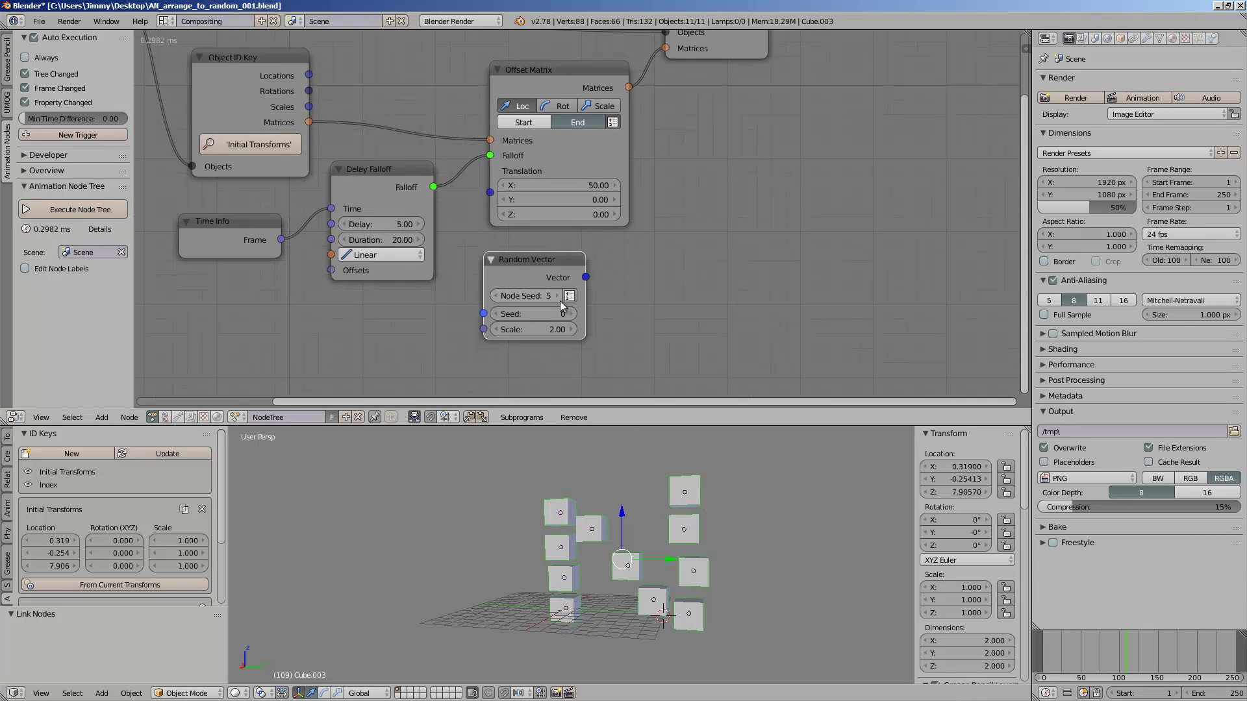
Step: Switch the Random Vector node to output a list of vectors, adjust its position below Offset Matrix, and save the file
middle_click_drag(560, 301, 619, 342)
left_click(617, 298)
scroll(597, 327, "down", 1)
left_click_drag(619, 278, 628, 277)
mouse_move(595, 248)
middle_mouse_down()
mouse_move(633, 252)
mouse_move(602, 242)
middle_mouse_up()
key("ctrl+s")
left_click(632, 252)
scroll(603, 239, "down", 3)
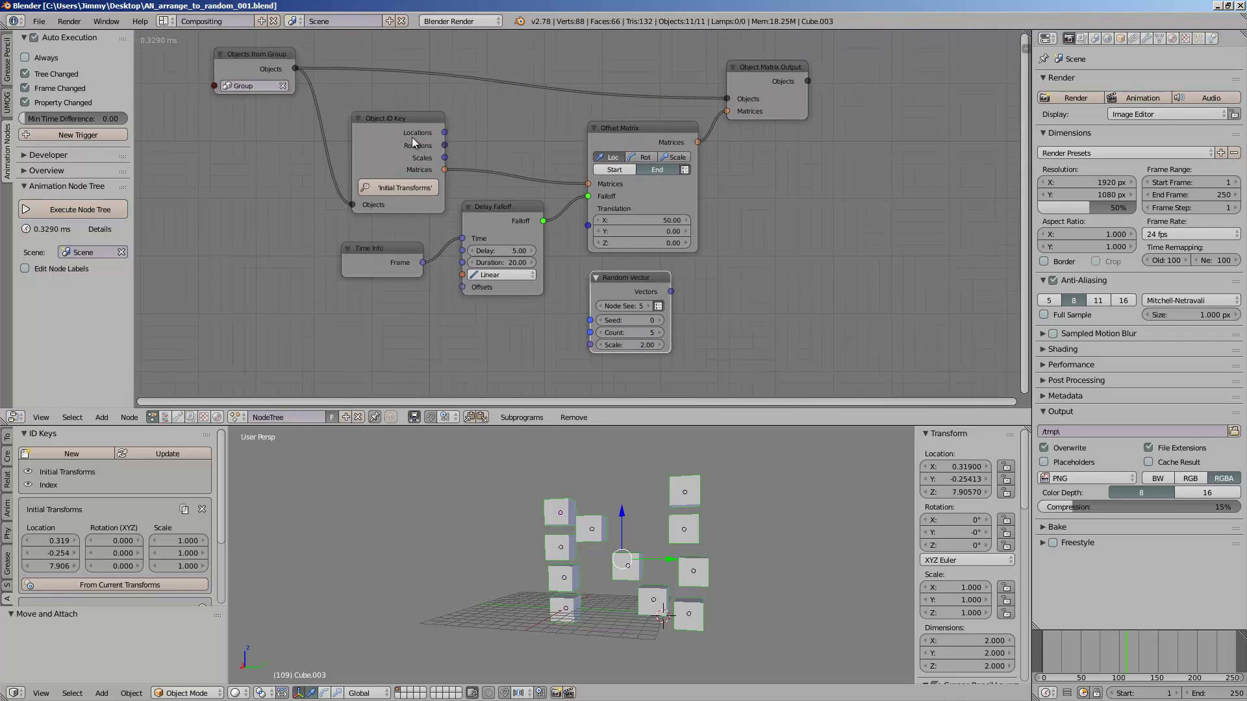
Step: Move the Object ID Key node slightly up and the Objects from Group node further left to make room
left_click_drag(411, 137, 411, 126)
left_click_drag(247, 57, 204, 49)
middle_click_drag(226, 175, 254, 174)
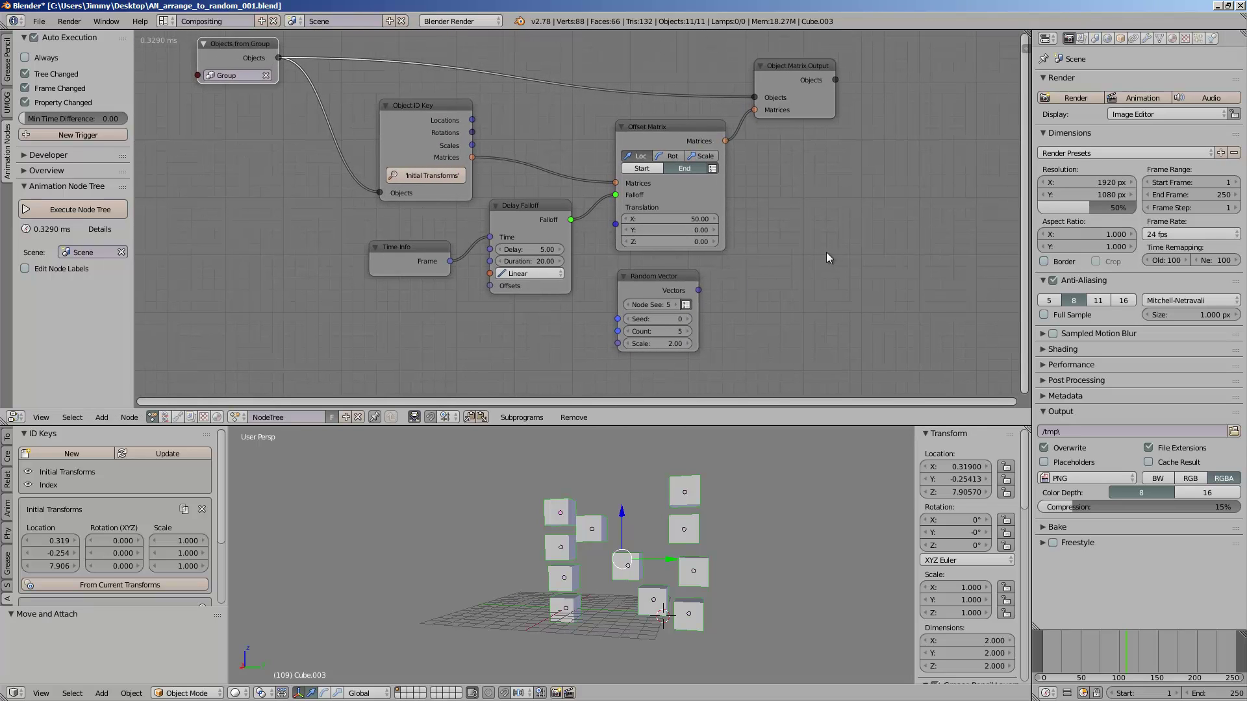
Step: Add a Get List Length node to the node tree
key("ctrl+a")
type("get l")
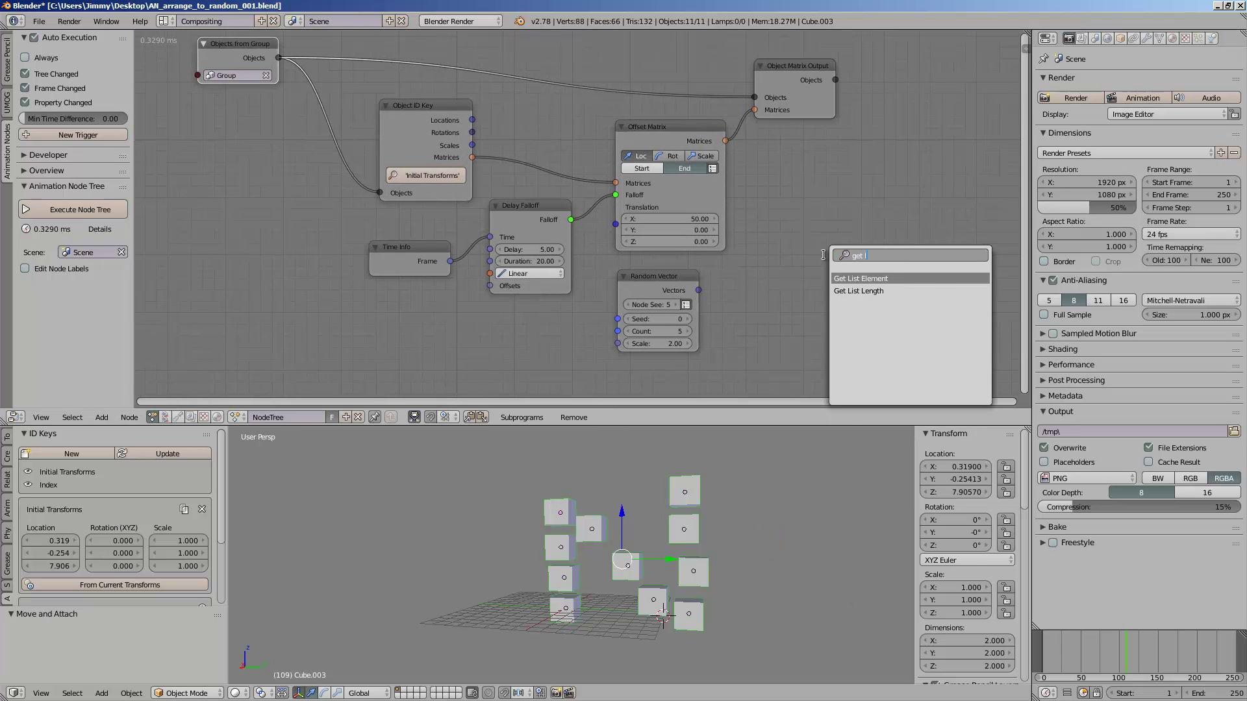
key("Down")
key("Return")
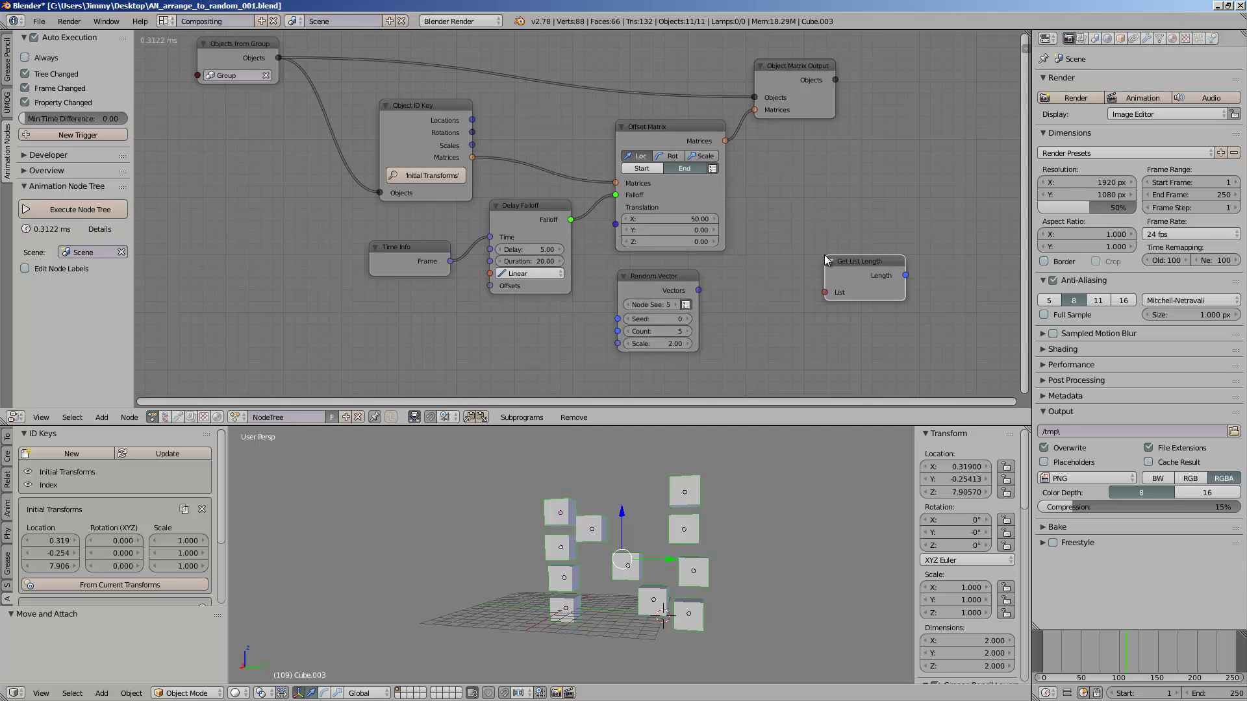
Step: Connect Get List Length between the group's Objects output and the Random Vector node's Count input, and save the file
left_click_drag(279, 58, 617, 331)
left_click(549, 342)
left_click_drag(669, 284, 682, 278)
scroll(682, 280, "up", 2)
key("ctrl+s")
key("Return")
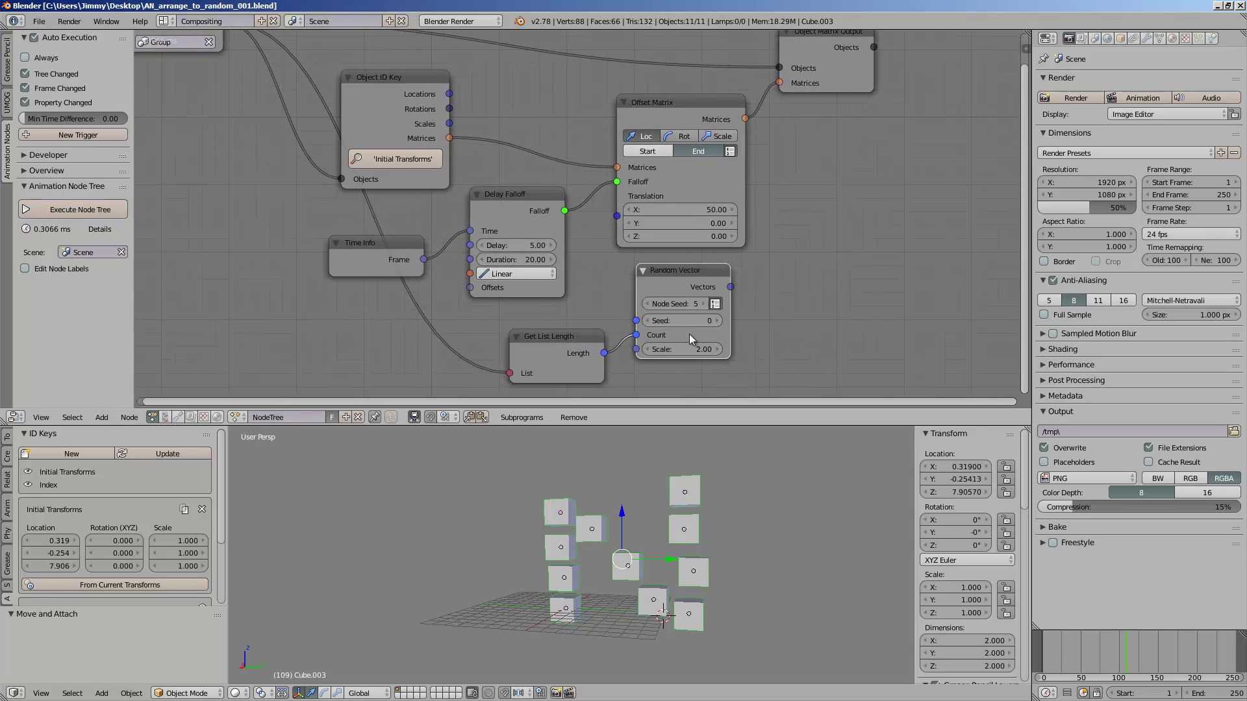
Step: Scrub to frame 46, link the Random Vector node's Vectors output to the Offset Matrix node's Translations input, and save the file
scroll(688, 333, "down", 2)
left_click_drag(1038, 655, 1078, 653)
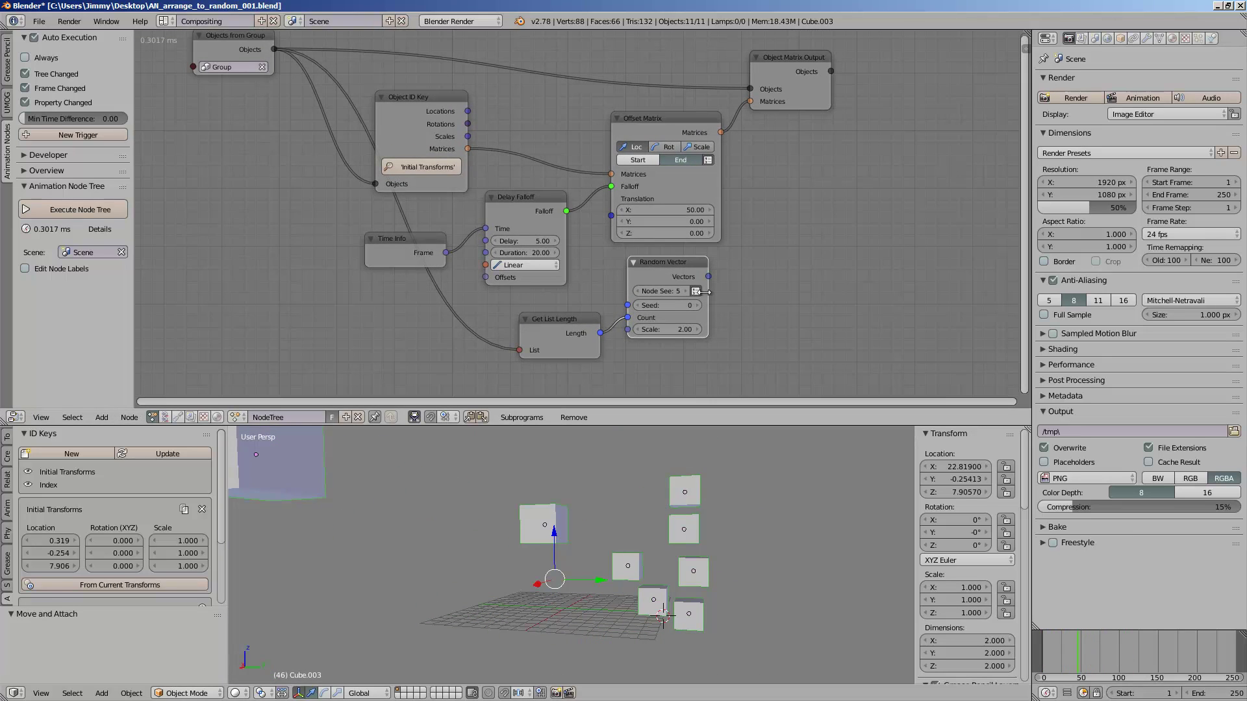
left_click_drag(709, 275, 611, 214)
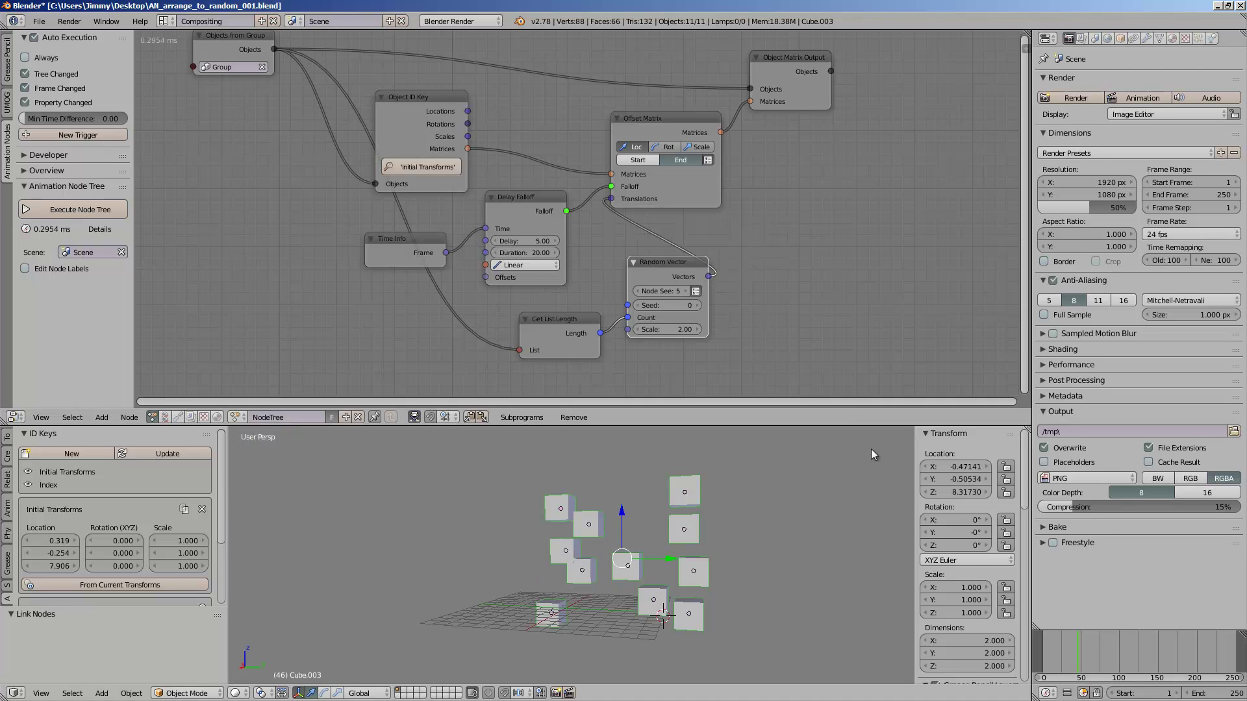
key("ctrl+s")
Step: Scrub the timeline from frame 0 to frame 80 to check the random offsets, and save the file
left_click_drag(1042, 648, 1075, 644)
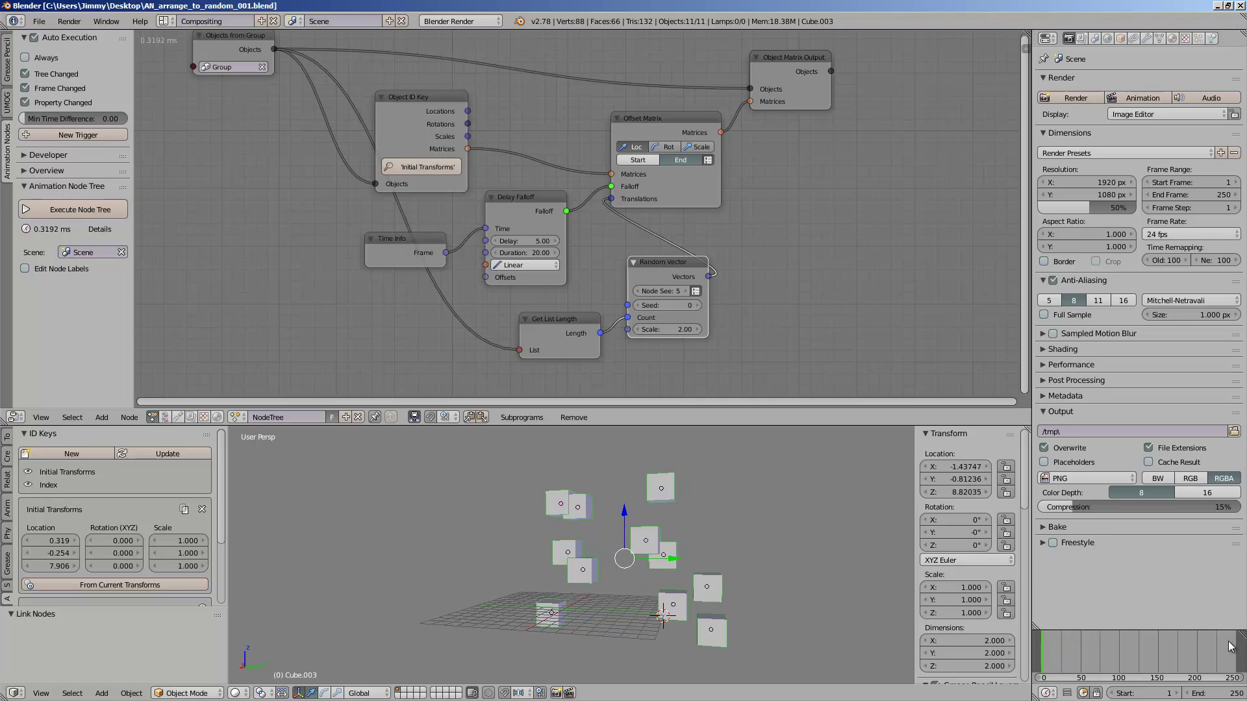
left_click_drag(1051, 641, 1108, 645)
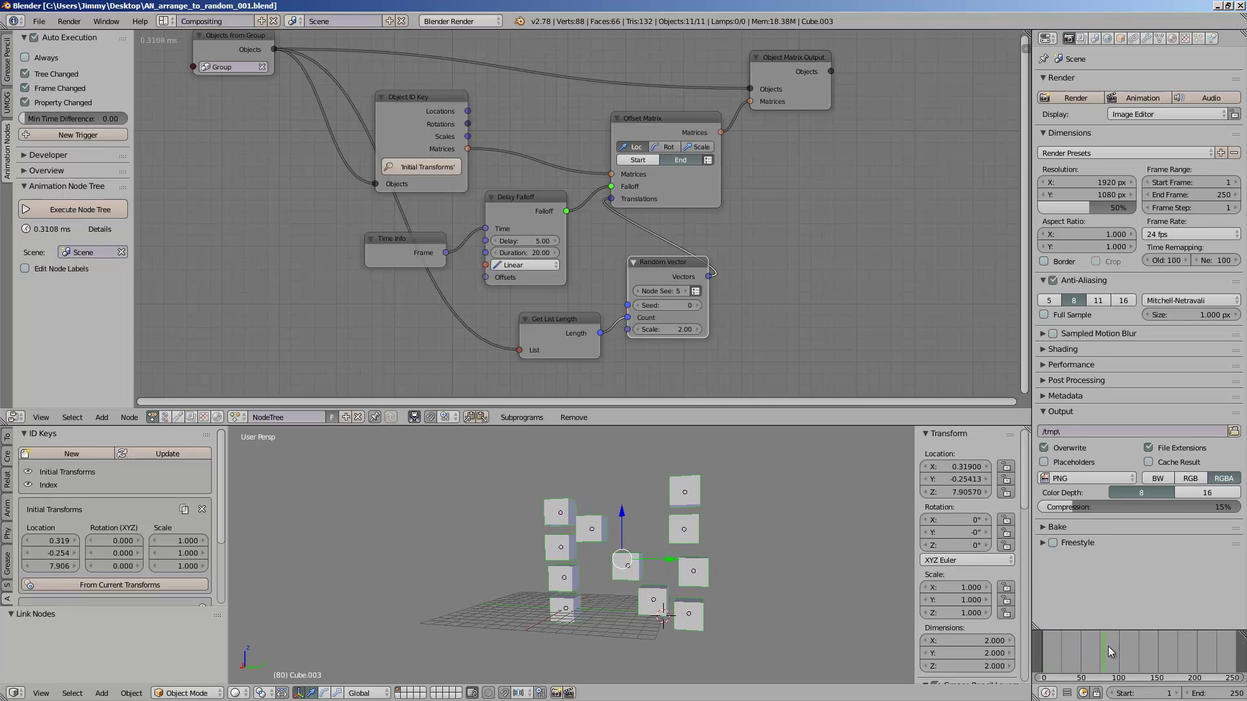
key("ctrl+s")
Step: Switch the Offset Matrix node to Start mode and spread the Object Matrix Output, Offset Matrix and Random Vector nodes apart
left_click(571, 201)
left_click(638, 157)
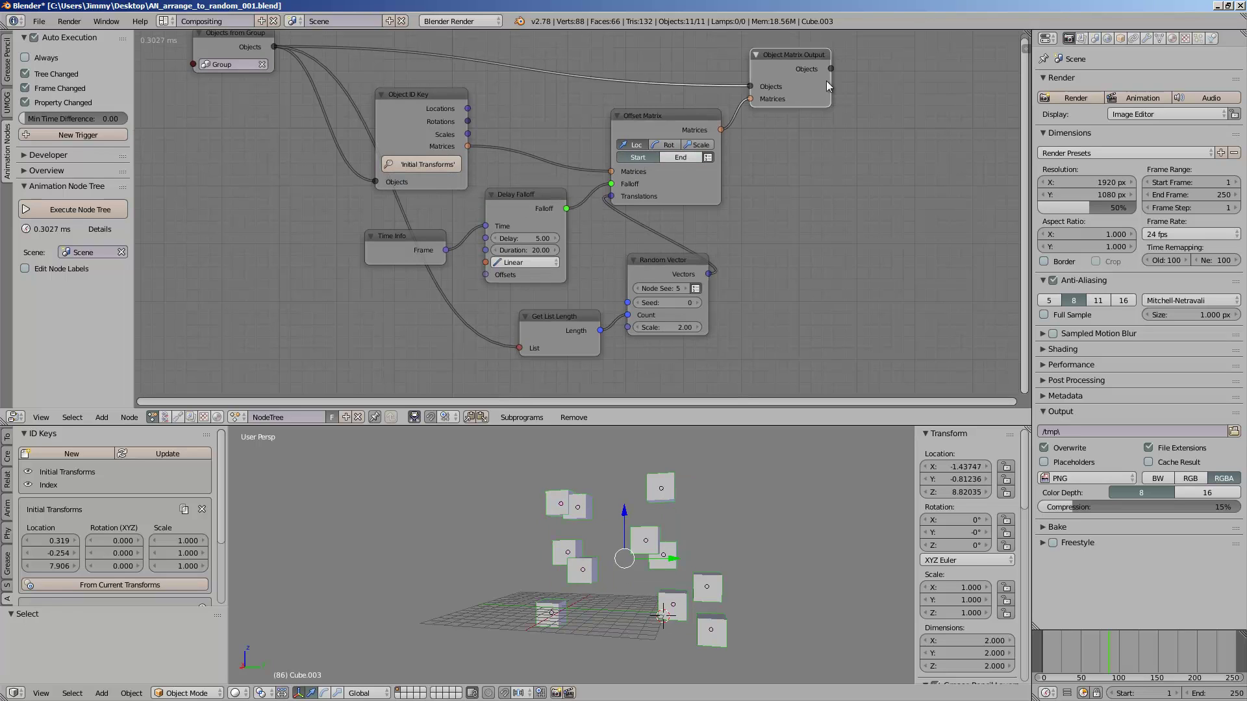
left_click_drag(819, 104, 901, 72)
key("ctrl+s")
left_click_drag(662, 133, 791, 111)
left_click(803, 119)
left_click_drag(870, 70, 924, 69)
left_click_drag(674, 262, 656, 215)
Step: Set the Random Vector node's scale to 47.06 and scrub the timeline back to frame 0 to check the scattering
left_click_drag(643, 280, 615, 536)
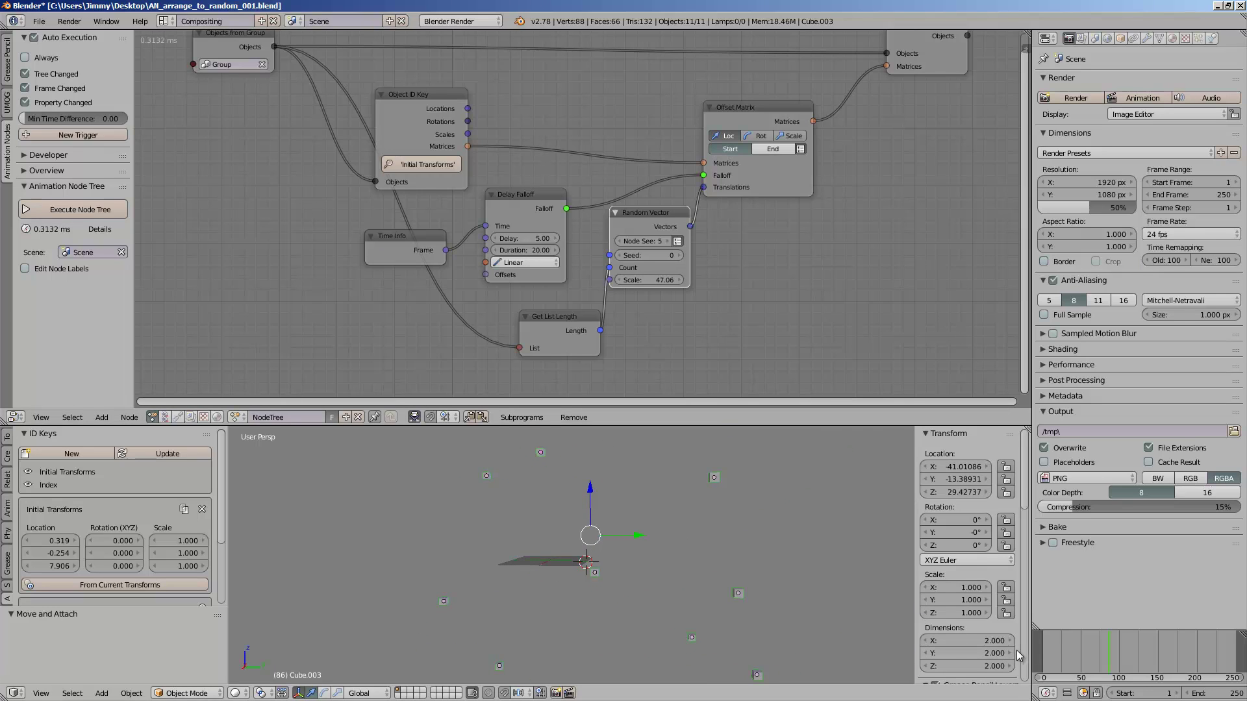
left_click(1045, 649)
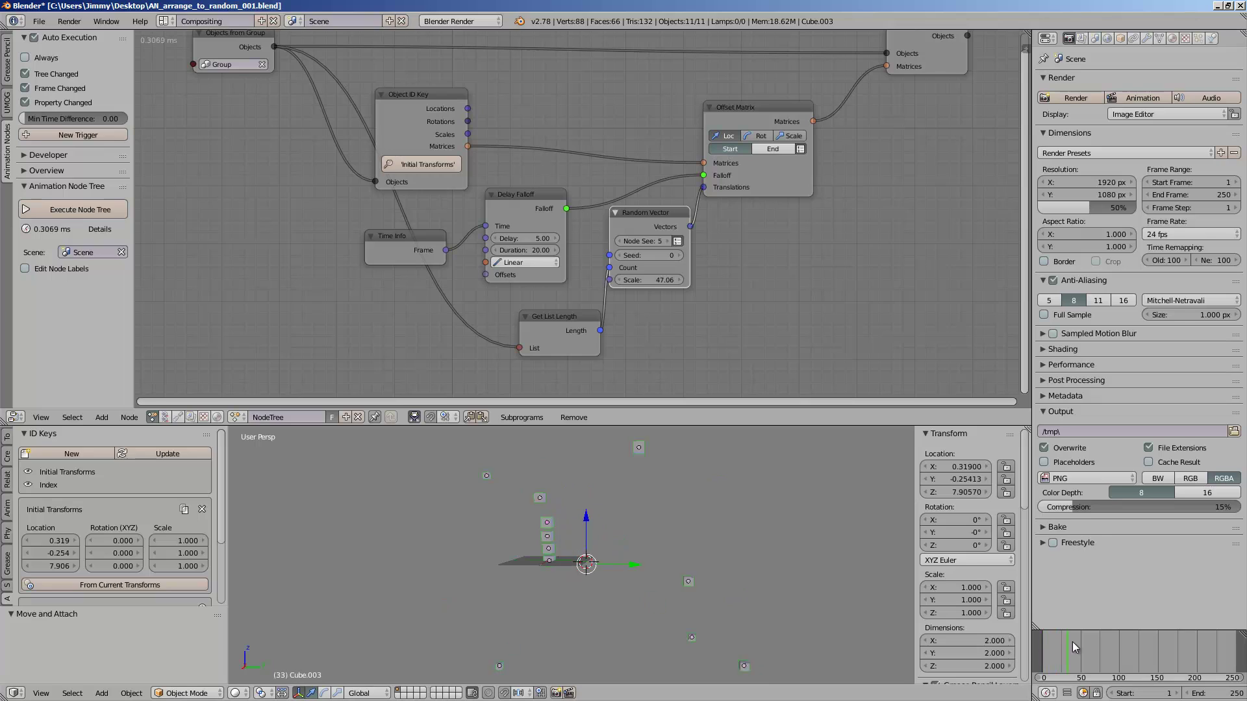
left_click_drag(1130, 639, 1043, 643)
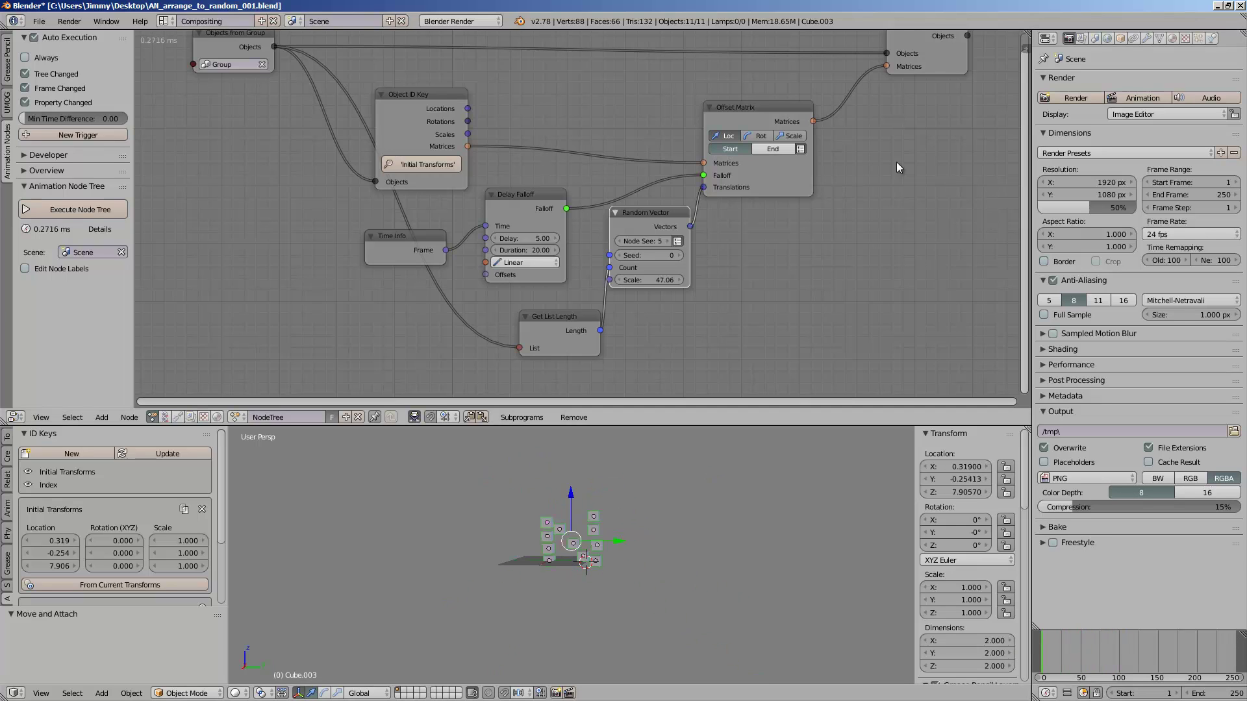
Step: Switch the Offset Matrix node to End mode, scrub the timeline to frame 116 to check the motion, and save the file
left_click(773, 149)
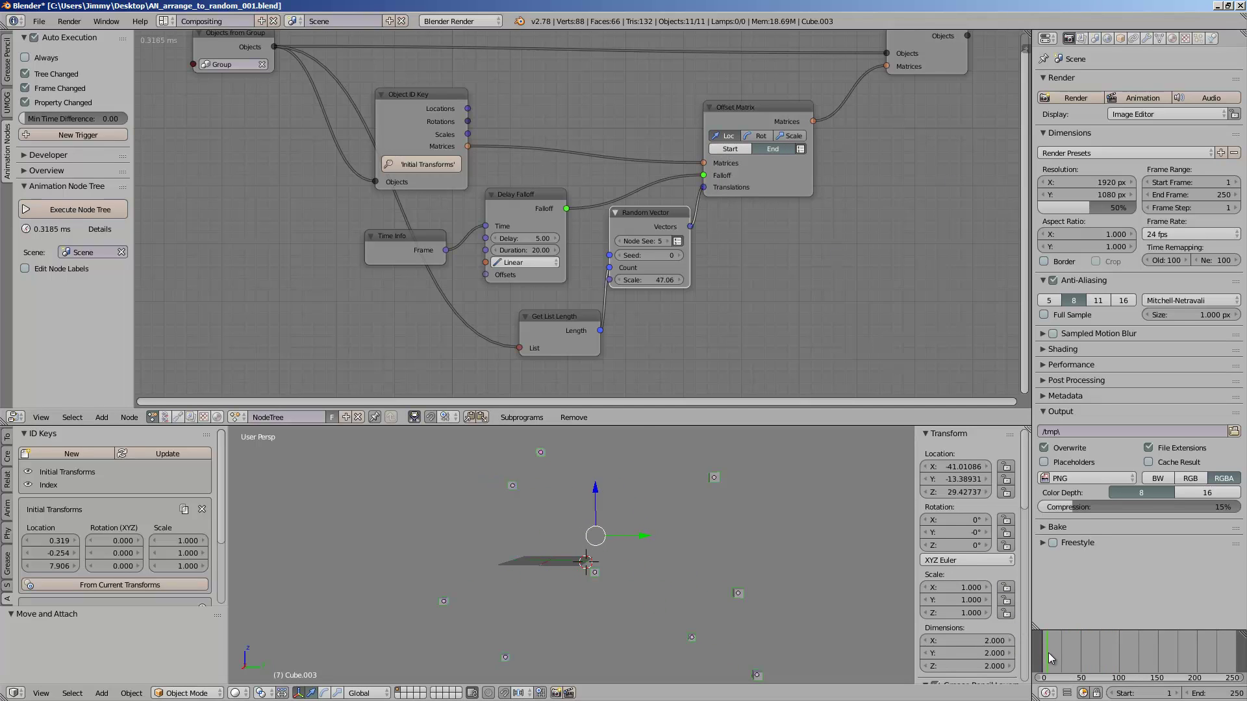
left_click_drag(1048, 653, 1117, 649)
scroll(627, 536, "up", 3)
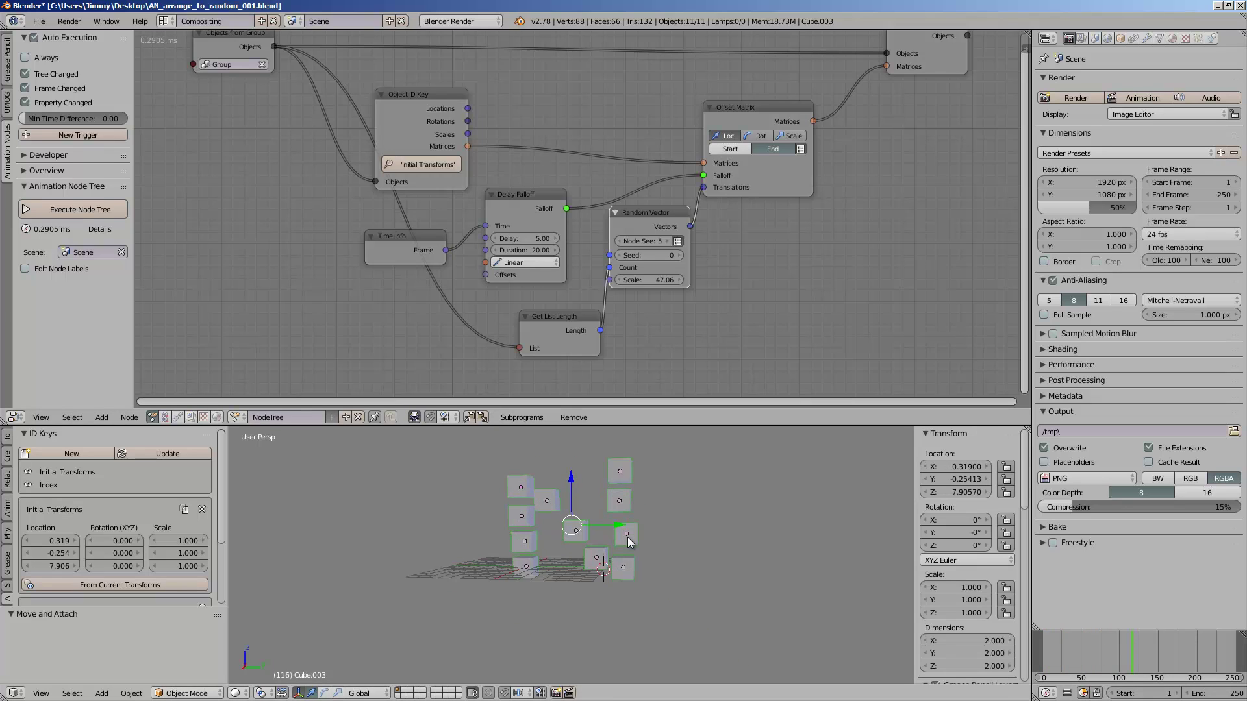
key("ctrl+s")
Step: Return the timeline to frame 0 and save the file
left_click(1045, 647)
mouse_move(1044, 648)
left_mouse_down()
mouse_move(1096, 645)
mouse_move(1041, 645)
left_mouse_up()
scroll(692, 527, "down", 3)
key("ctrl+s")
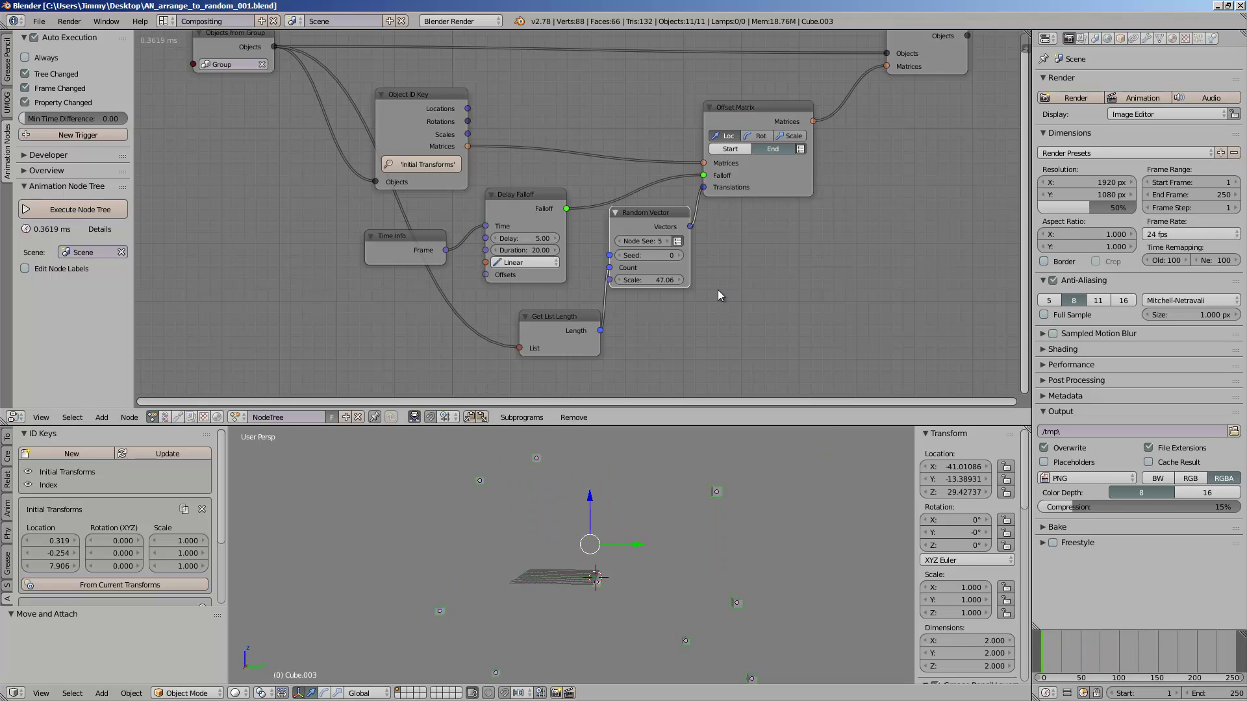
Step: Enable rotation and scale offsets on the Offset Matrix node and move the node up and to the right
scroll(688, 292, "up", 3)
left_click(738, 131)
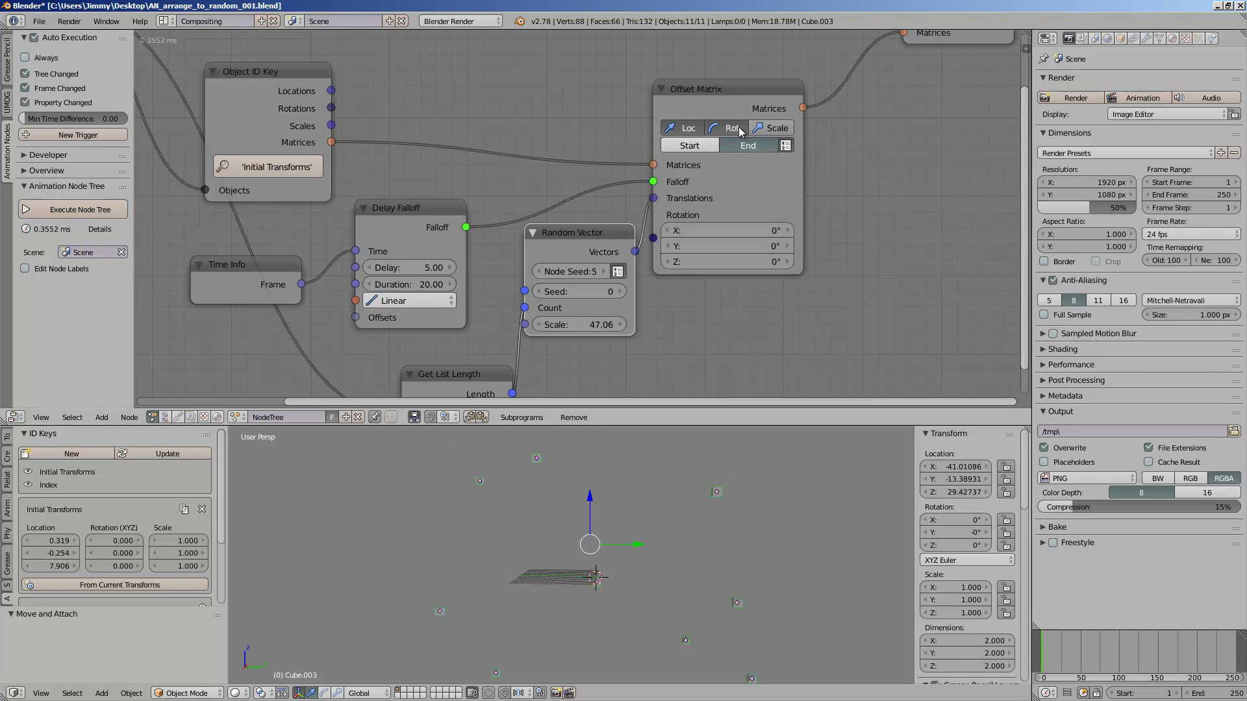
left_click_drag(743, 107, 832, 68)
left_click(812, 116)
Step: Link the Random Vector node's Vectors output to the Offset Matrix node's Scales input
middle_click_drag(593, 230, 580, 200)
left_click_drag(583, 198, 718, 241)
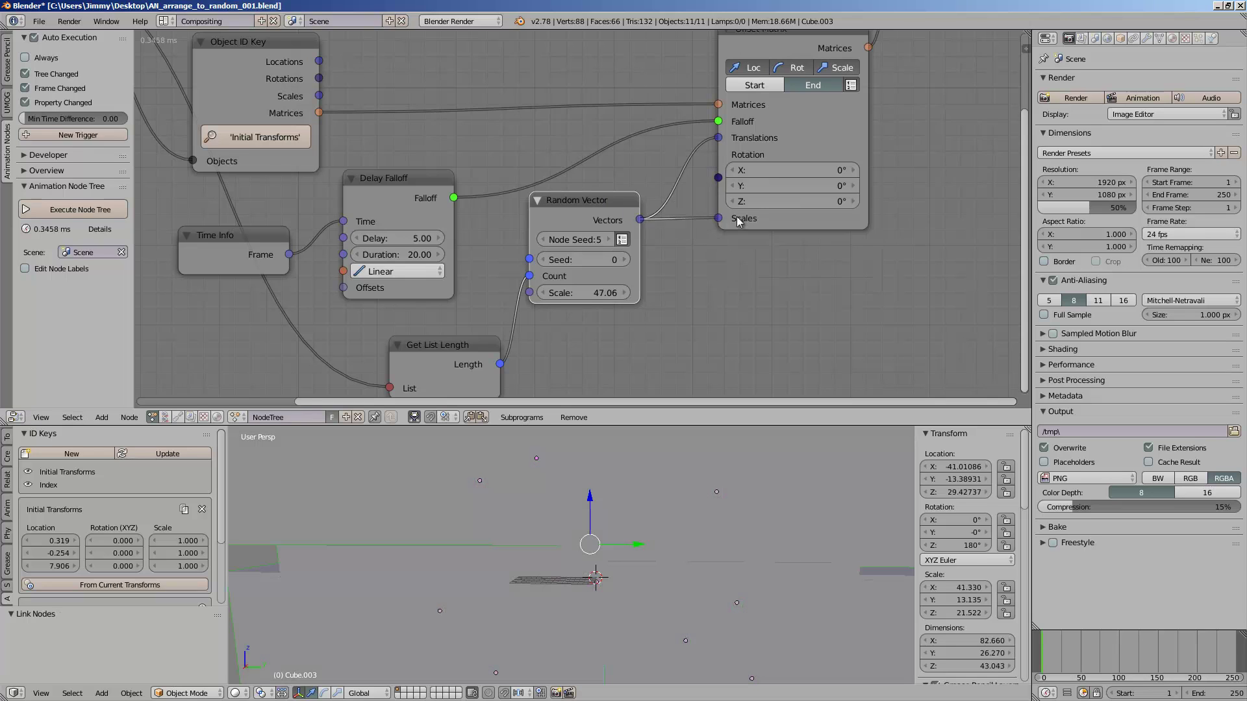
scroll(682, 227, "up", 3)
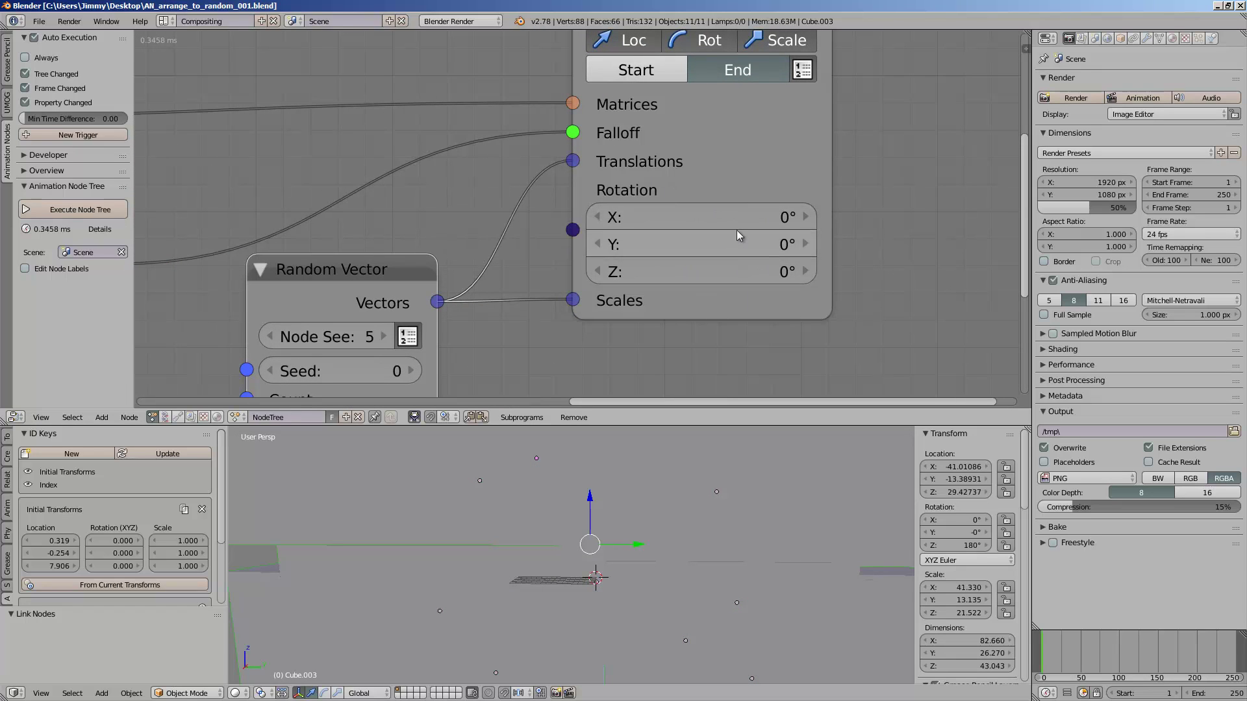
scroll(736, 230, "down", 3)
Step: Add a Random Euler node below the Offset Matrix node
key("ctrl+a")
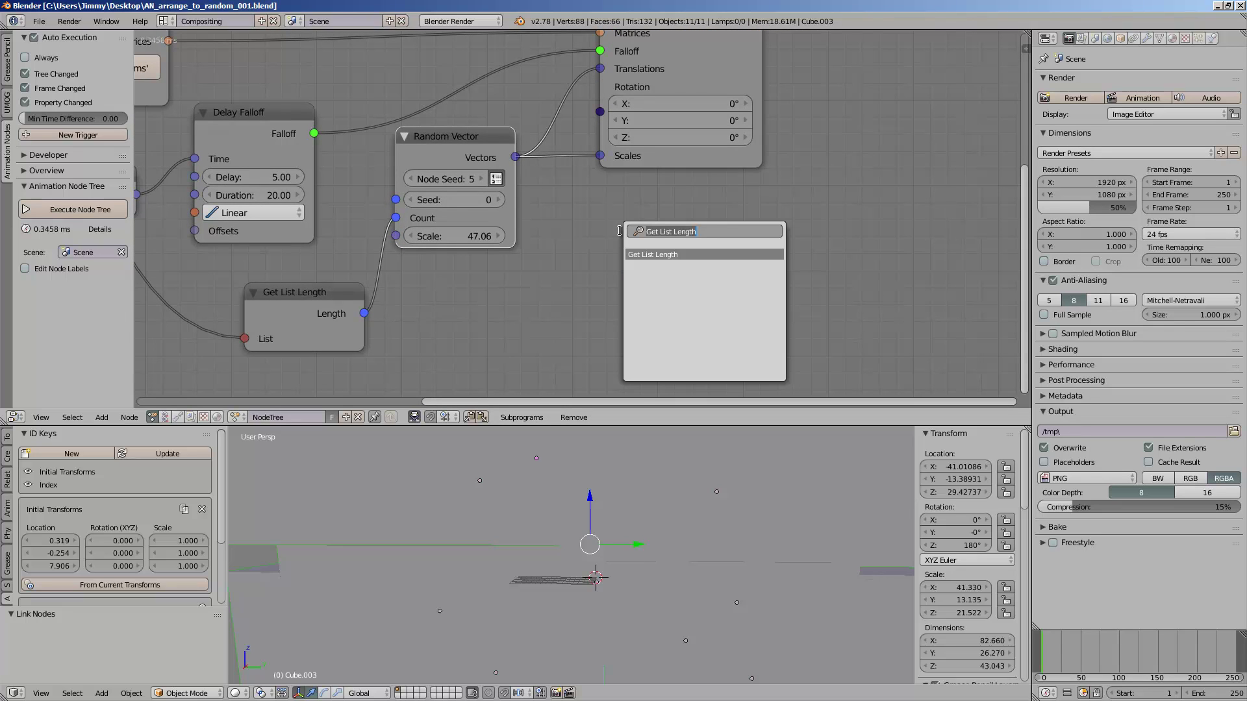
type("euler")
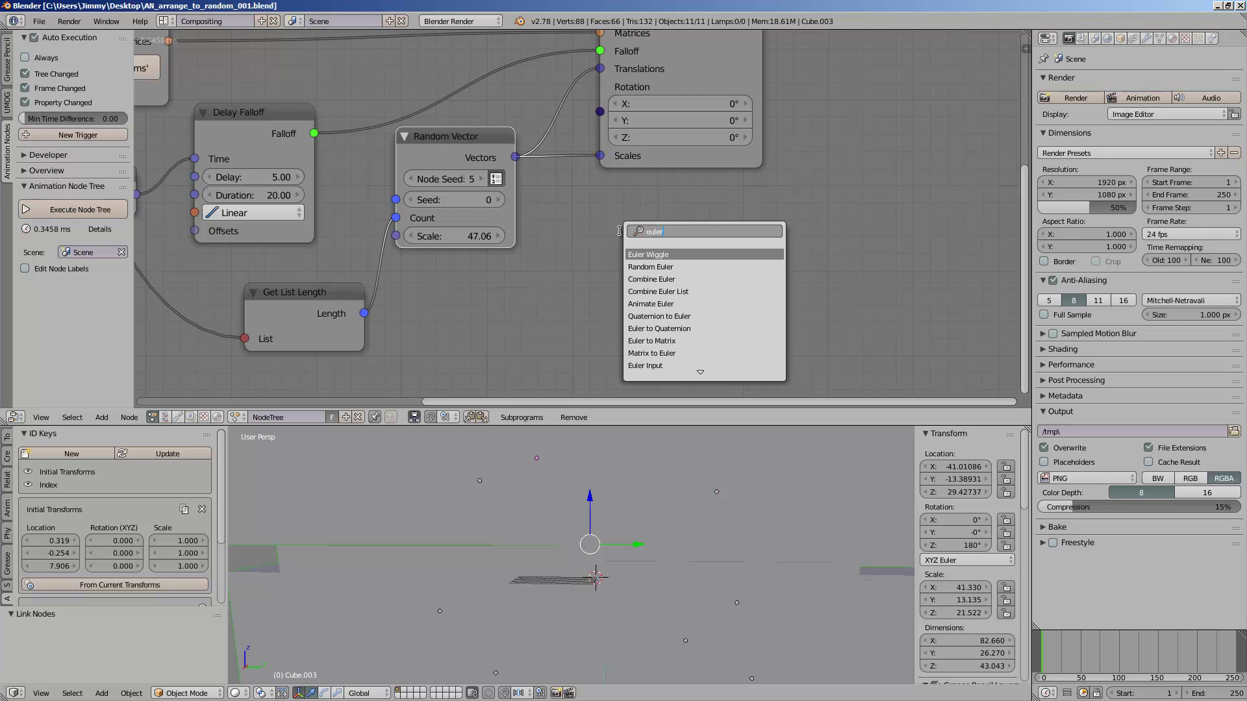
key("Down")
key("Return")
left_click(621, 232)
middle_click_drag(540, 236, 686, 210)
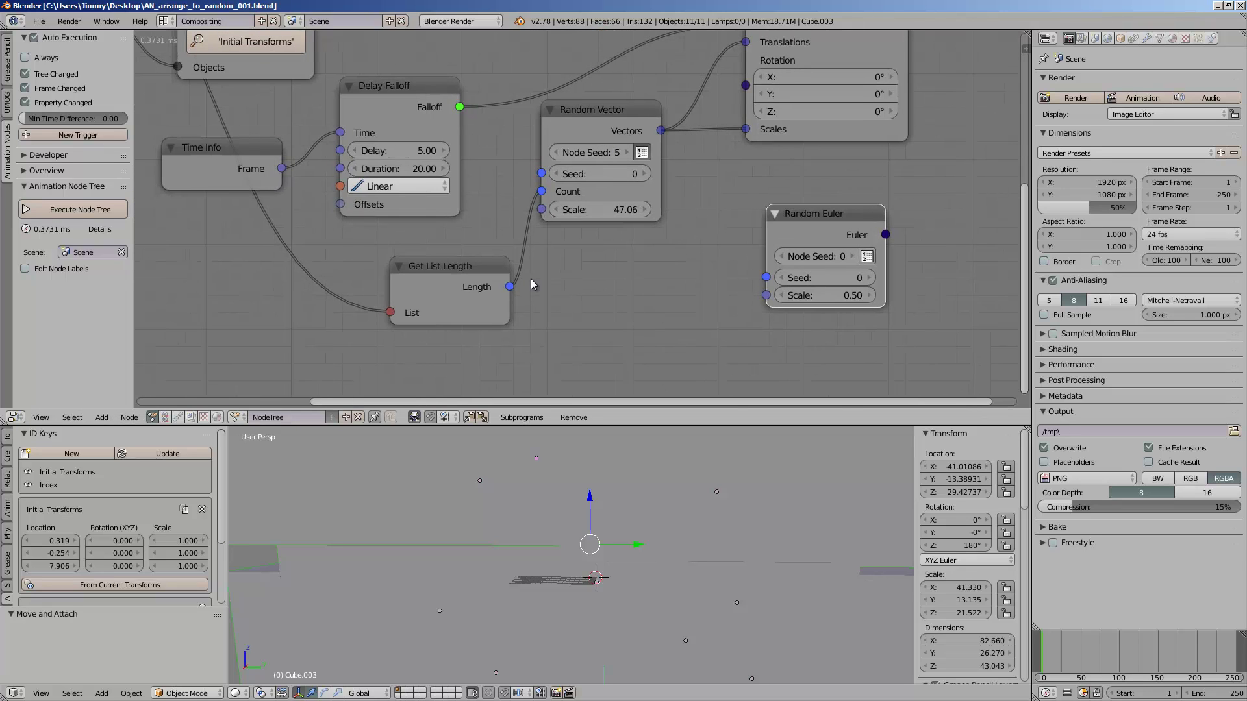
Step: Switch the Random Euler node to output a list of eulers
left_click_drag(511, 284, 532, 239)
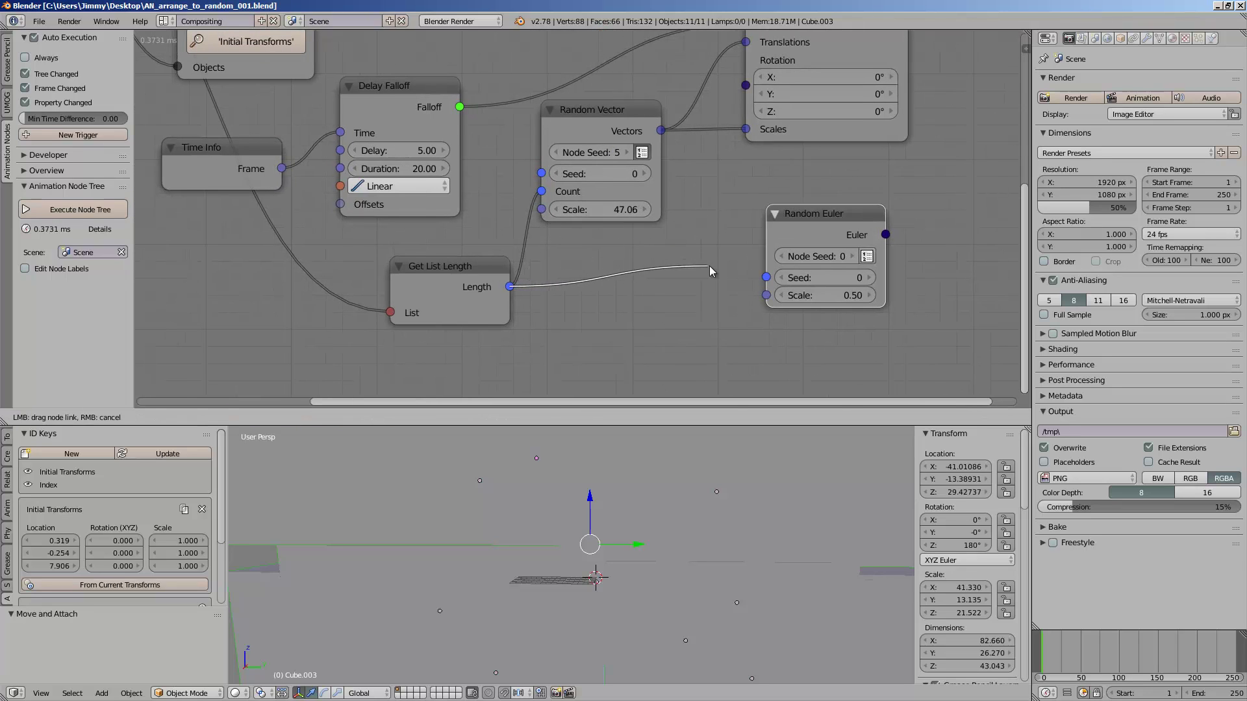
left_click_drag(709, 267, 710, 267)
left_click(869, 258)
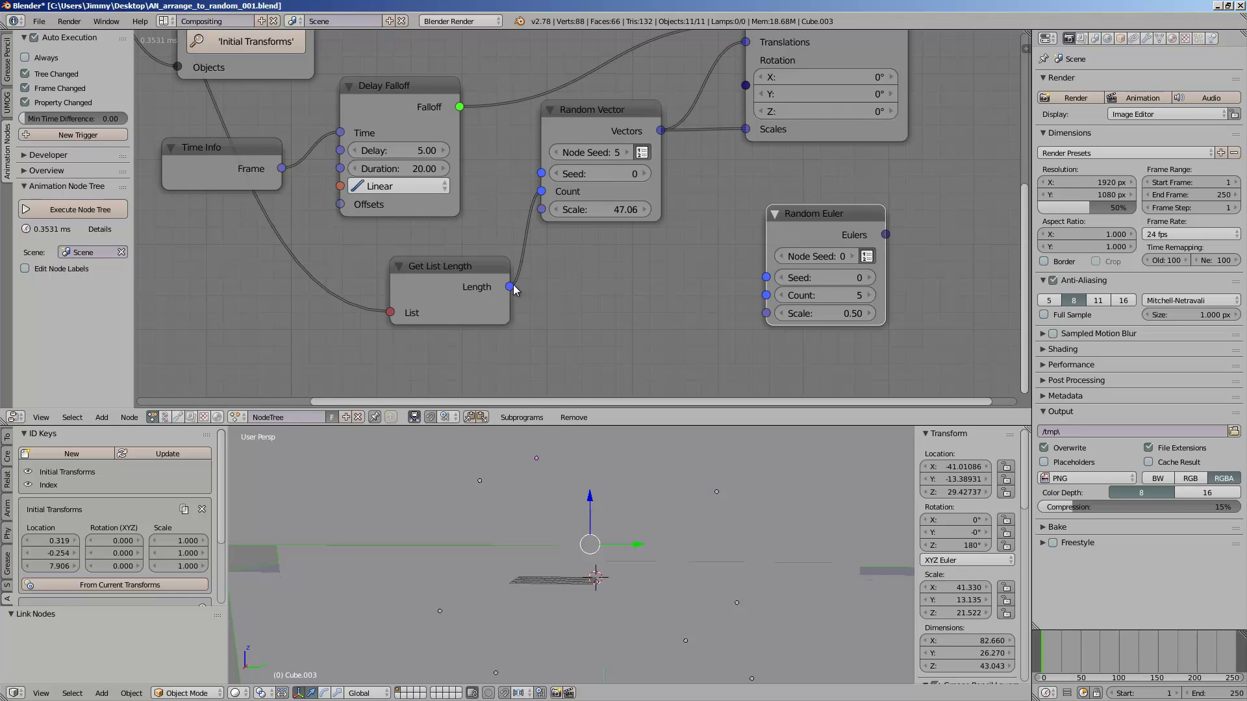
Step: Connect Random Euler between Get List Length's output and the Offset Matrix node's Rotations input, placing it below Random Vector
left_click_drag(510, 287, 762, 294)
left_click_drag(796, 226, 597, 284)
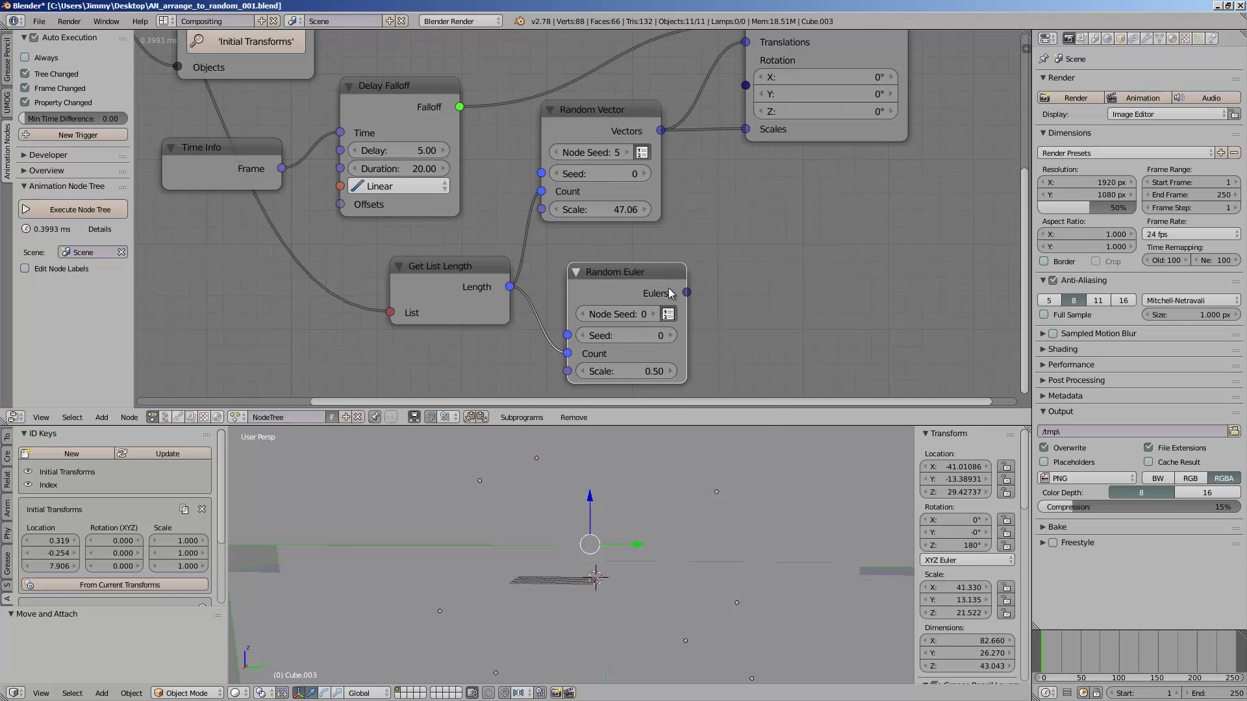
left_click_drag(686, 293, 671, 132)
left_click_drag(744, 87, 746, 85)
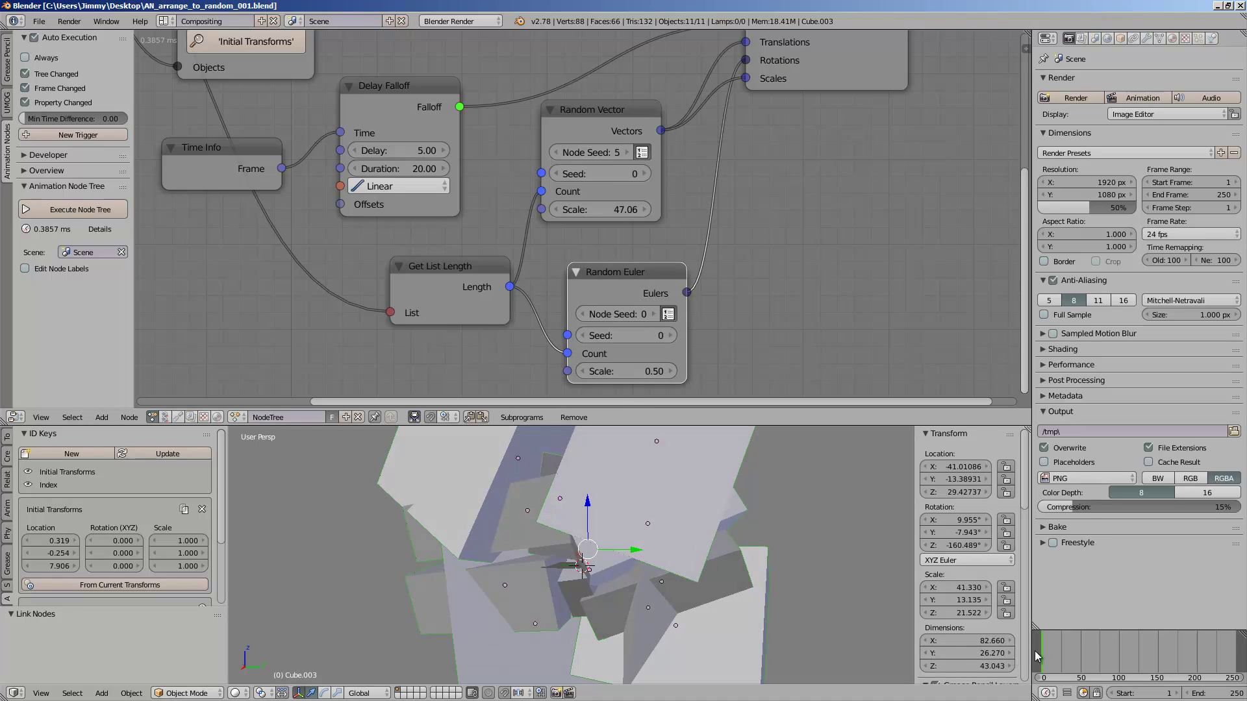
Step: Scrub the timeline to frame 146 and lower the second cube from the top of the right column by about 0.47 units
left_click_drag(1046, 651, 1155, 657)
scroll(609, 550, "up", 4)
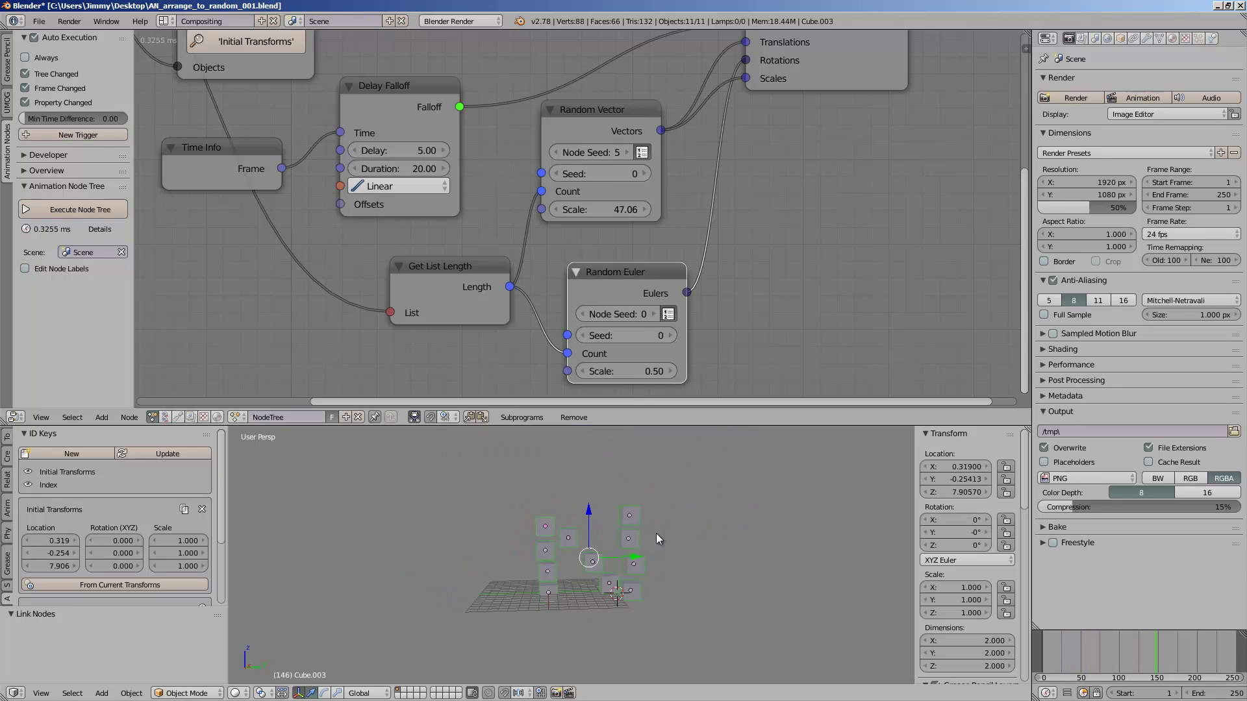
key("a")
middle_click_drag(653, 544, 643, 550)
right_click(676, 490)
key("g")
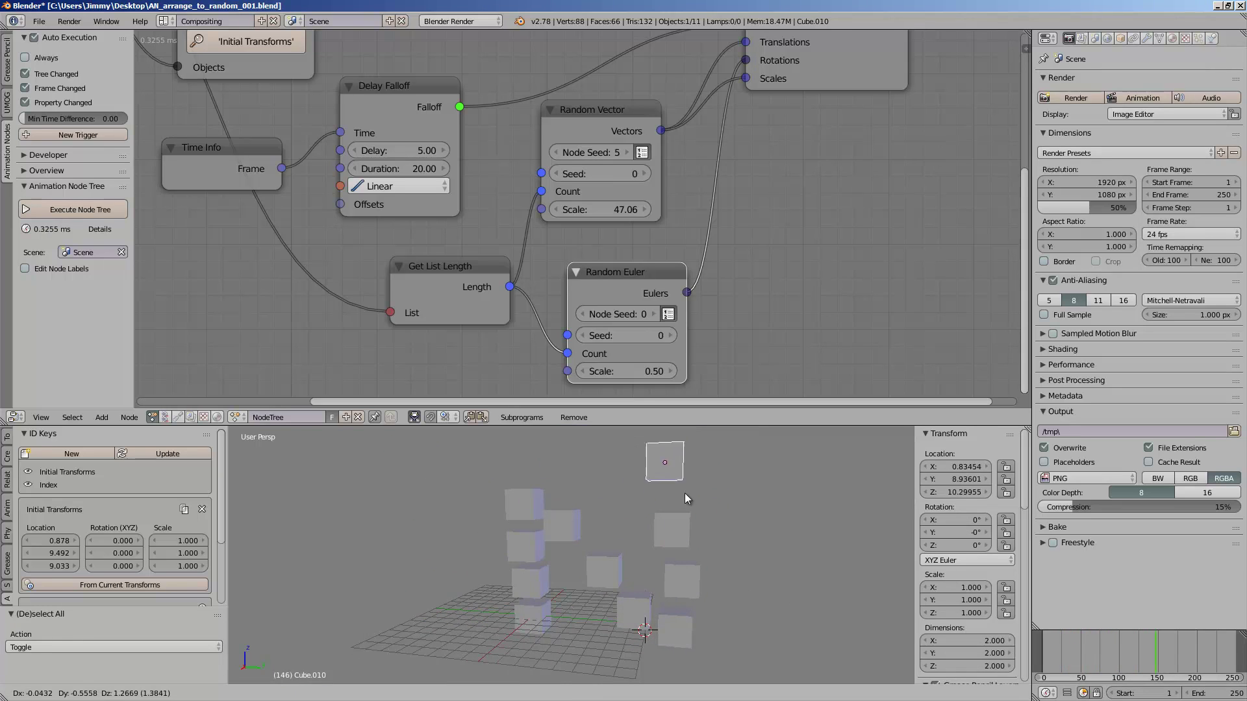
right_click(686, 495)
right_click(685, 528)
key("g")
left_click(701, 537)
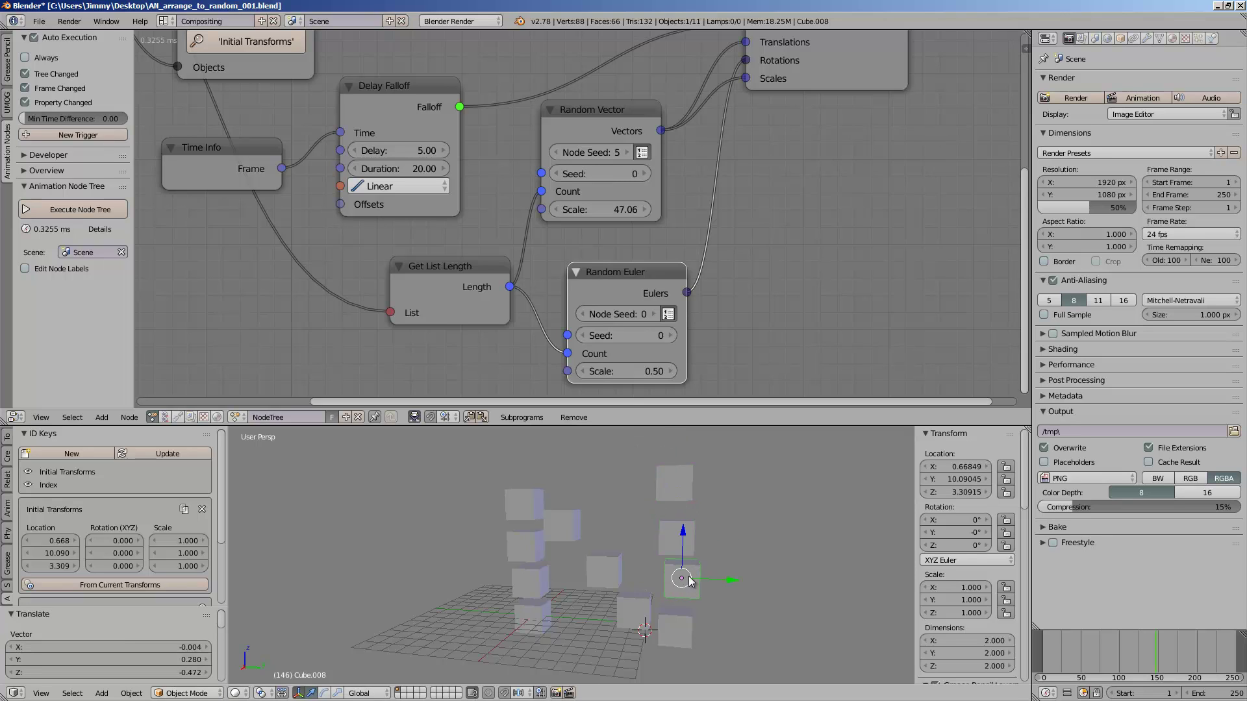
middle_click_drag(689, 578, 699, 575)
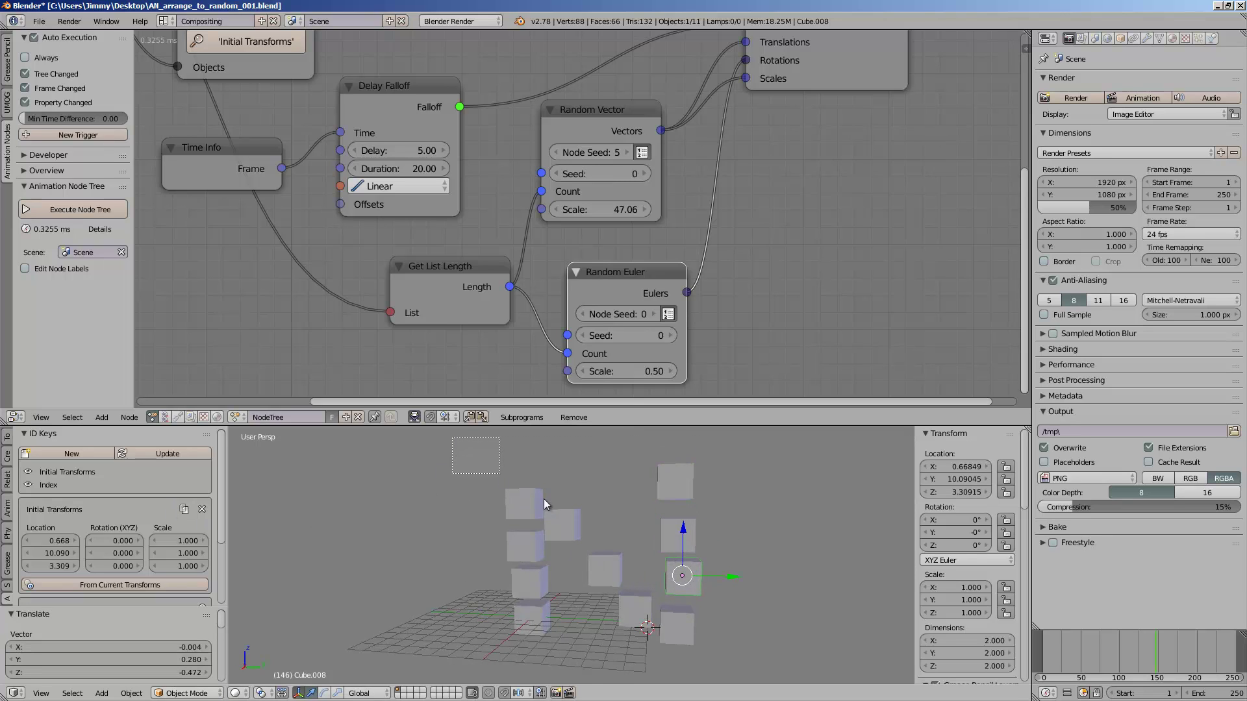
Step: Move the cube beside the left column onto its top, about 2.65 units back along Y and 4.24 units up
left_click_drag(753, 642, 753, 643)
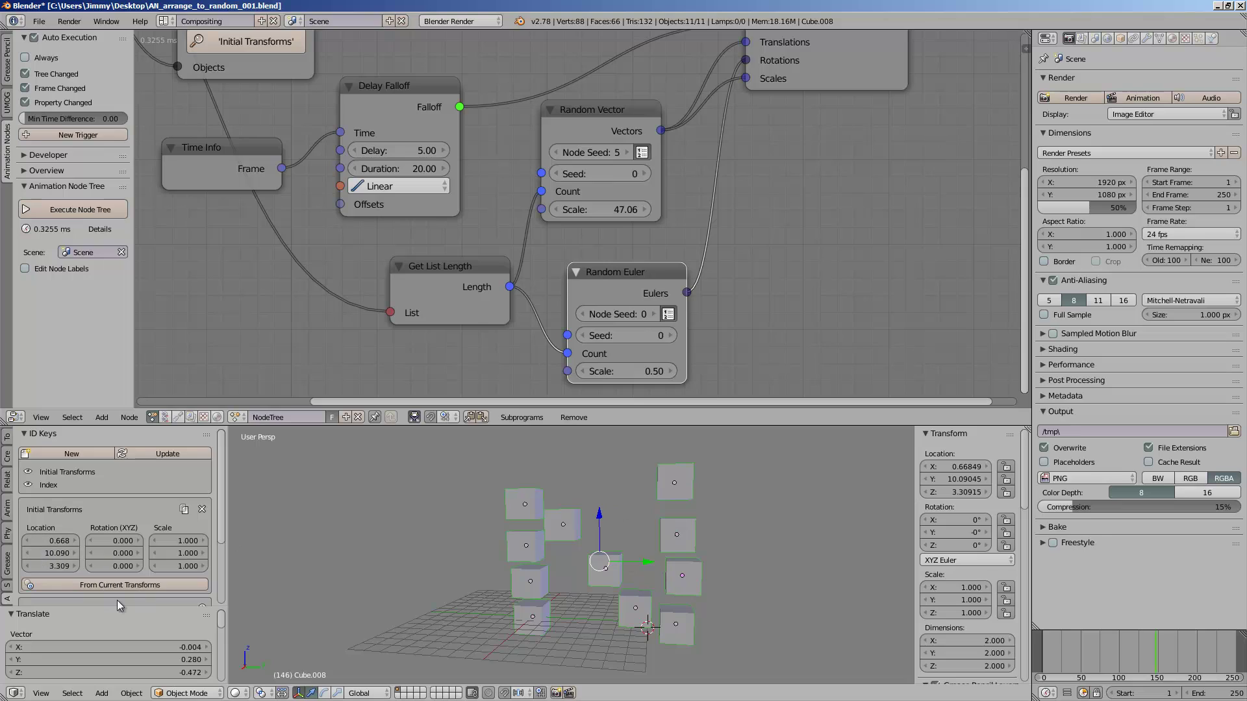
mouse_move(555, 540)
middle_mouse_down()
mouse_move(533, 518)
mouse_move(547, 539)
middle_mouse_up()
right_click(519, 497)
scroll(531, 513, "down", 2)
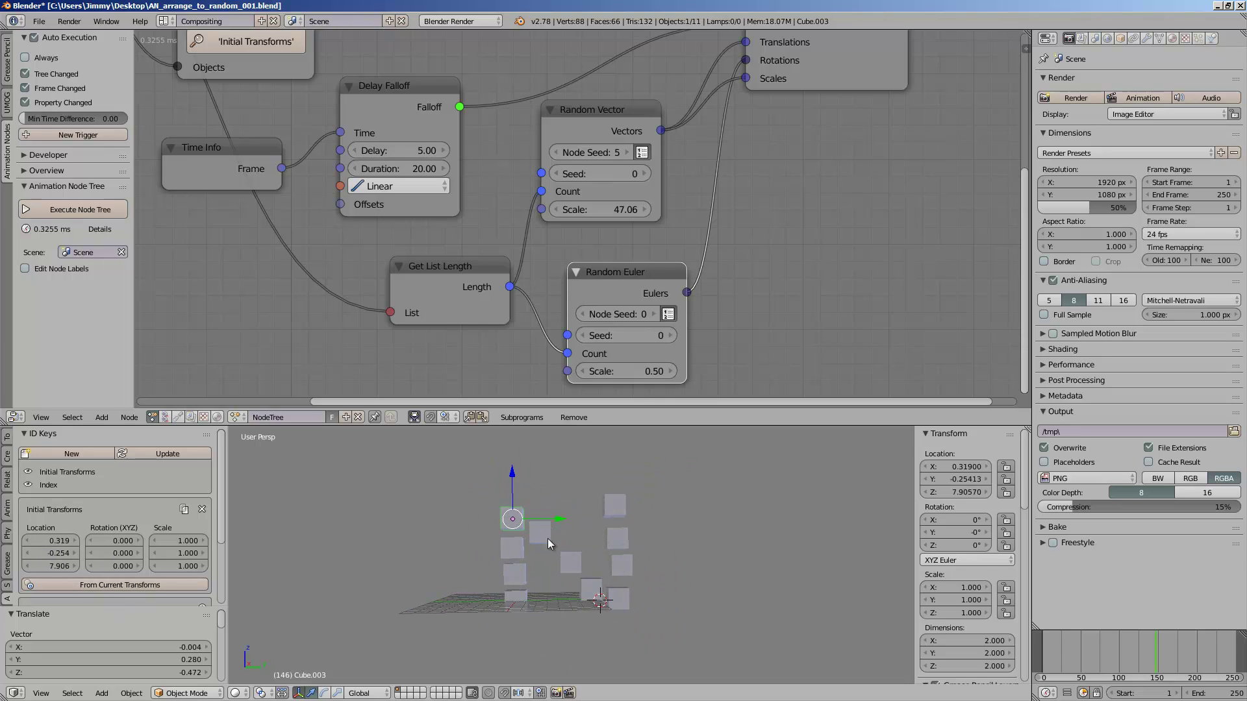
right_click(513, 600)
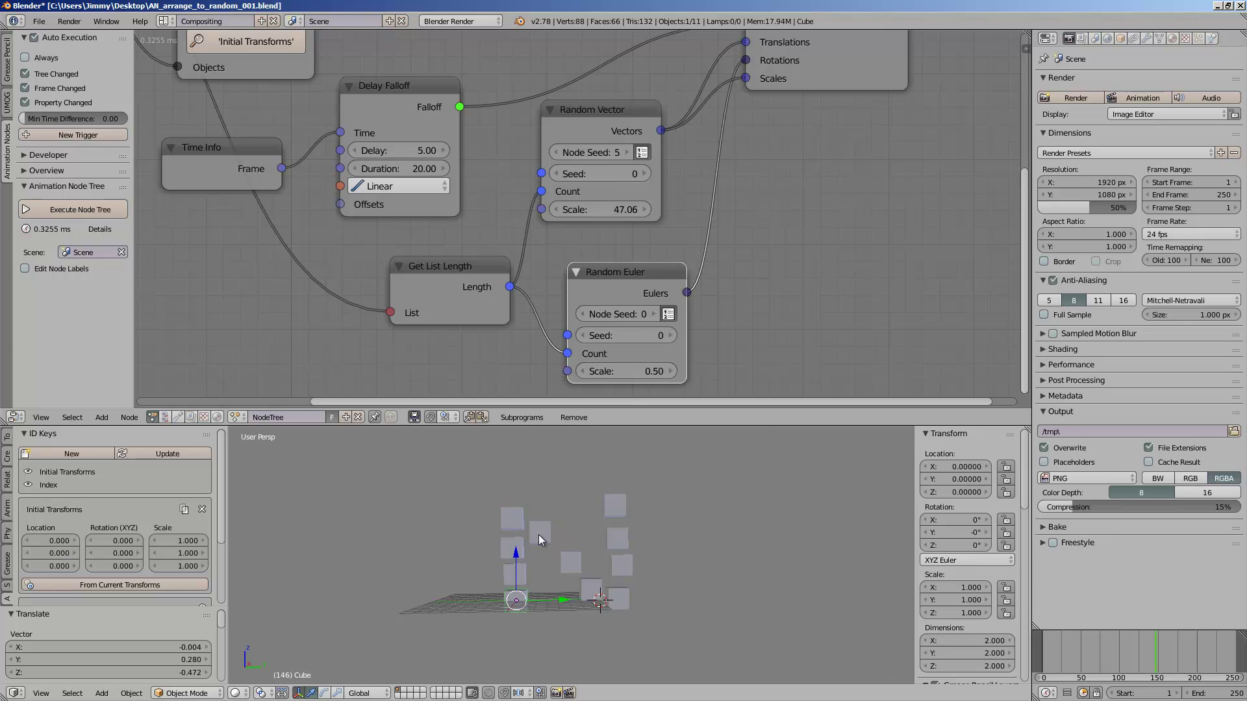
key("g")
left_click(517, 489)
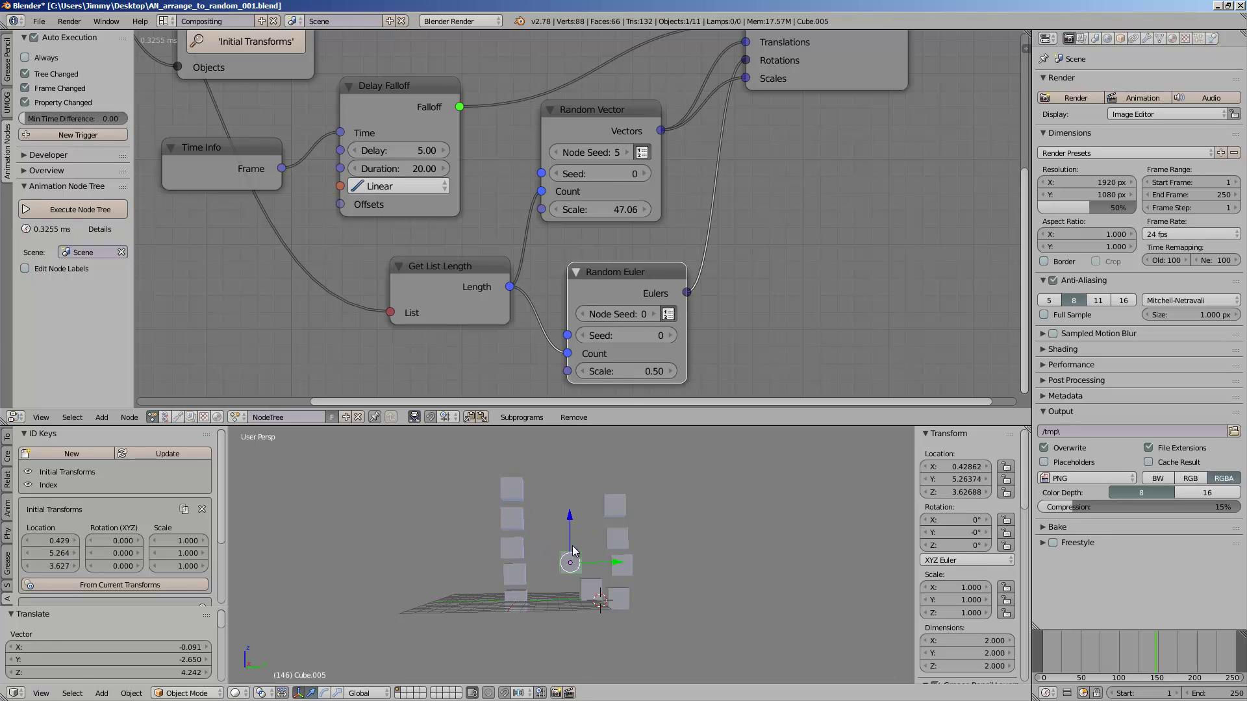
Step: Place the middle cube and the right column's top cube side by side next to the left column at mid-height
key("g")
left_click(539, 521)
right_click(608, 504)
key("g")
left_click(562, 539)
Step: Move the remaining right-column cubes in, one at the end of the mid-height row and two along the base
right_click(617, 536)
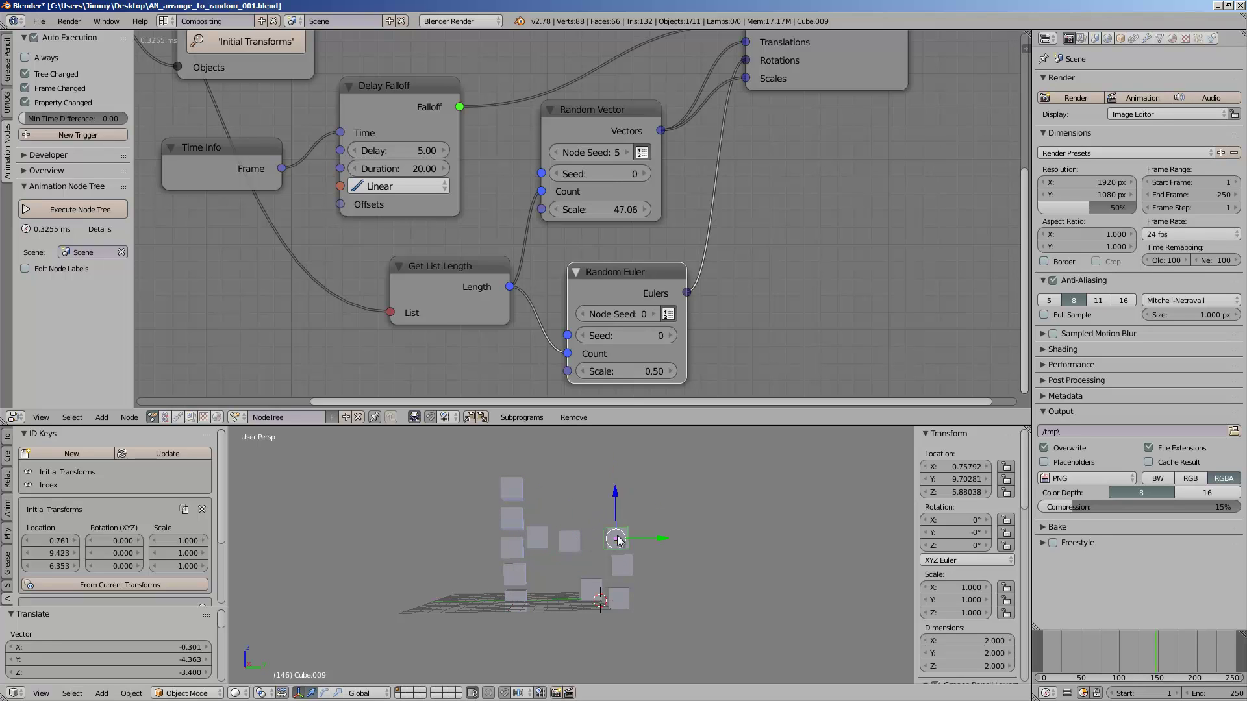
key("g")
left_click(588, 560)
key("g")
left_click(586, 606)
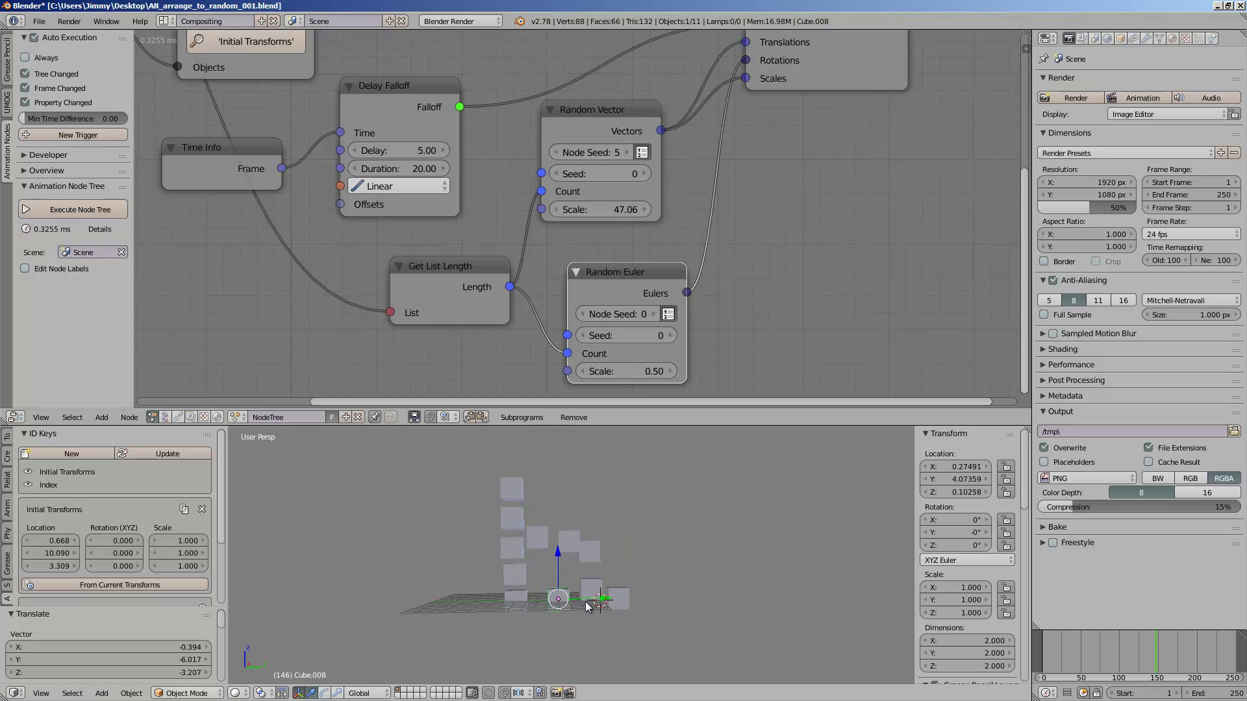
key("g")
left_click(538, 600)
Step: Raise the lower-right cube slightly and shift the outer base cube about 0.44 units along Y and 0.18 units up
right_click(590, 592)
key("g")
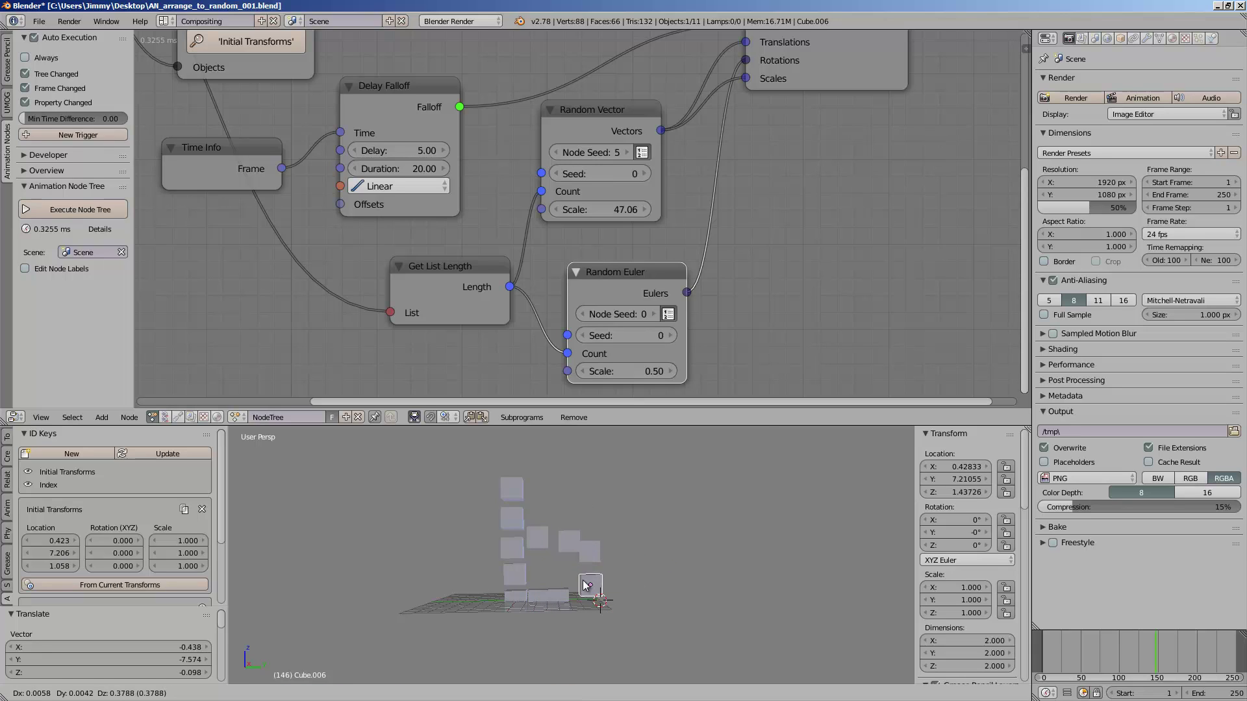
left_click(586, 585)
right_click(563, 598)
key("g")
left_click(582, 594)
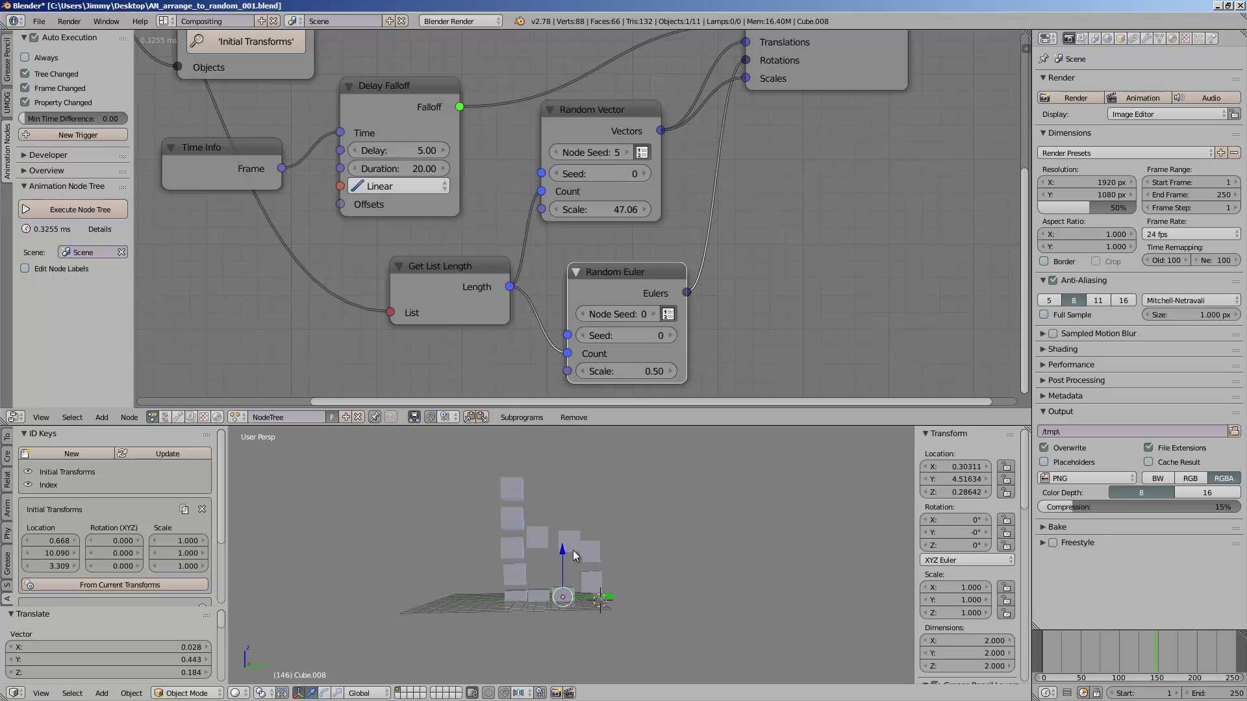
Step: Nudge the cubes in the upper row and right side of the loop to even out the letter b shape
right_click(578, 556)
key("g")
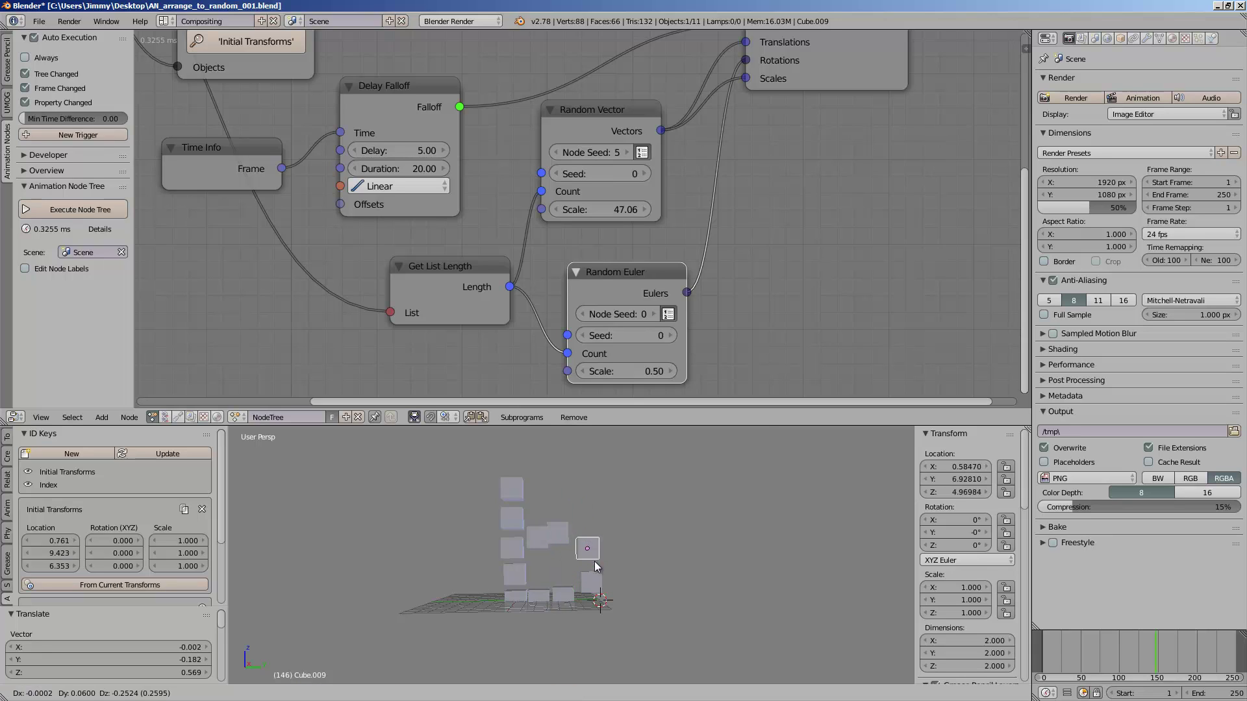
left_click(590, 552)
key("g")
left_click(587, 557)
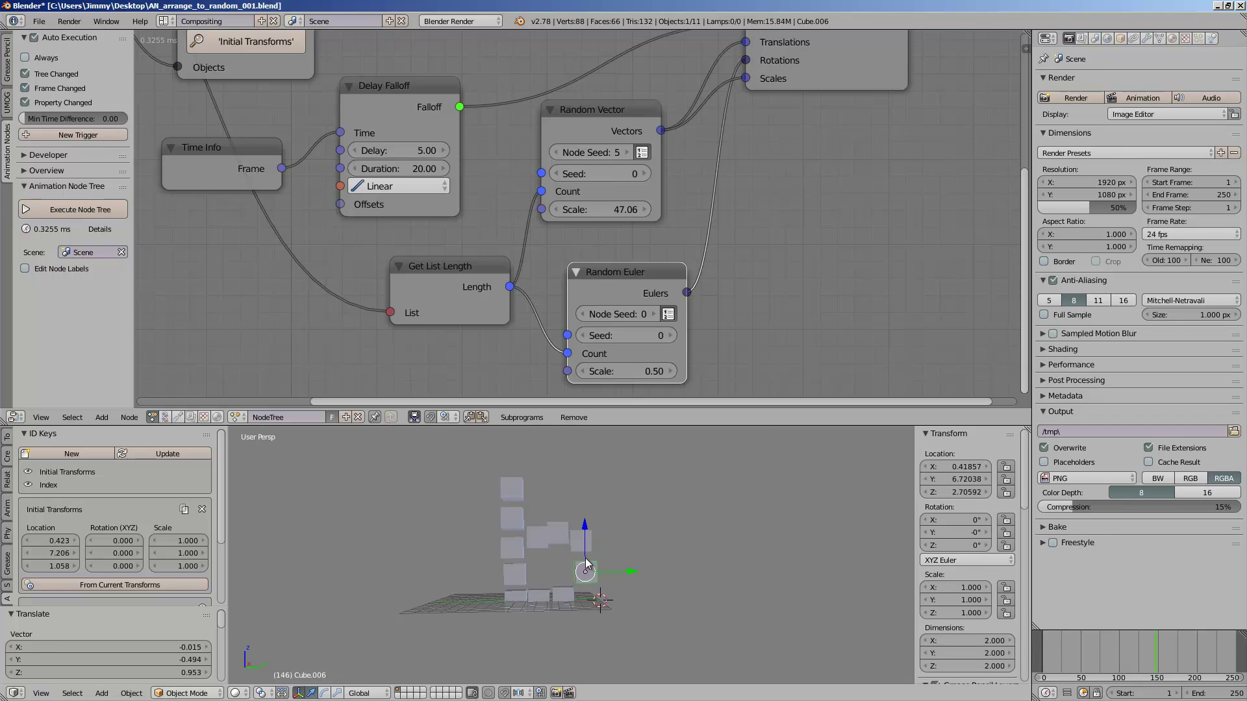
middle_click_drag(549, 530, 550, 525)
scroll(550, 525, "up", 1)
right_click(550, 525)
key("g")
left_click(550, 531)
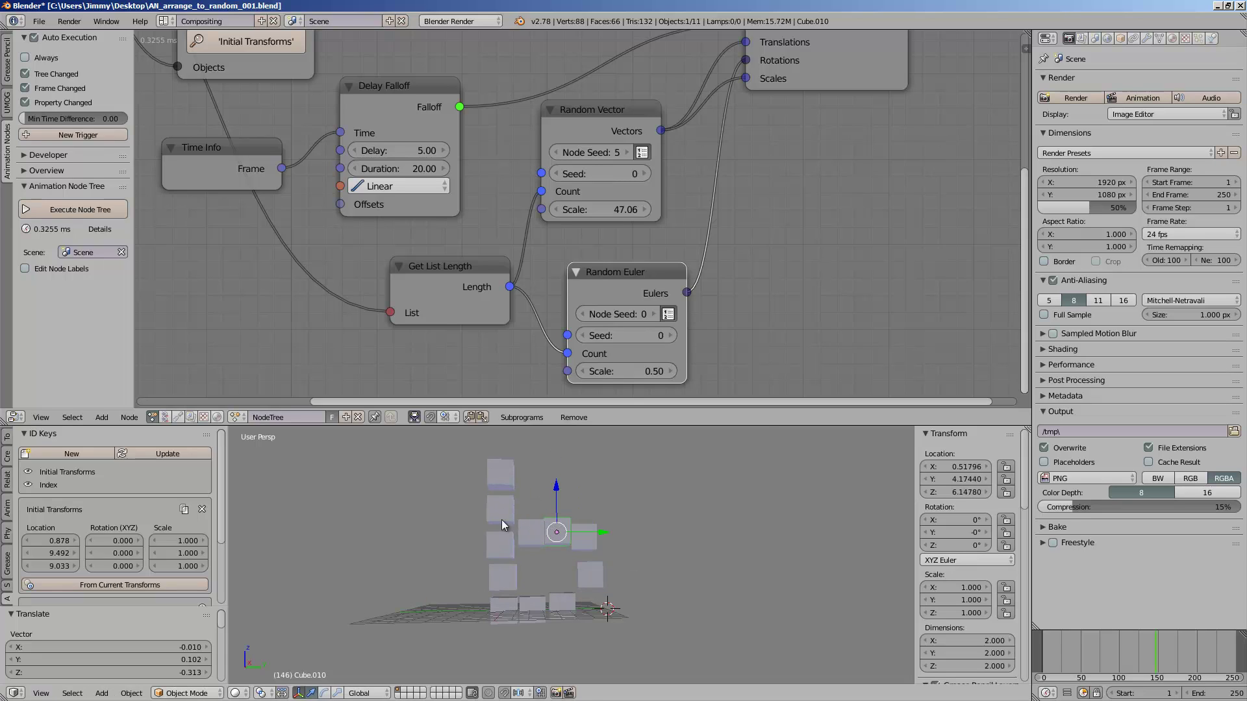
Step: Select all the cubes and store their current transforms in the Initial Transforms ID key
middle_click_drag(544, 515, 507, 475)
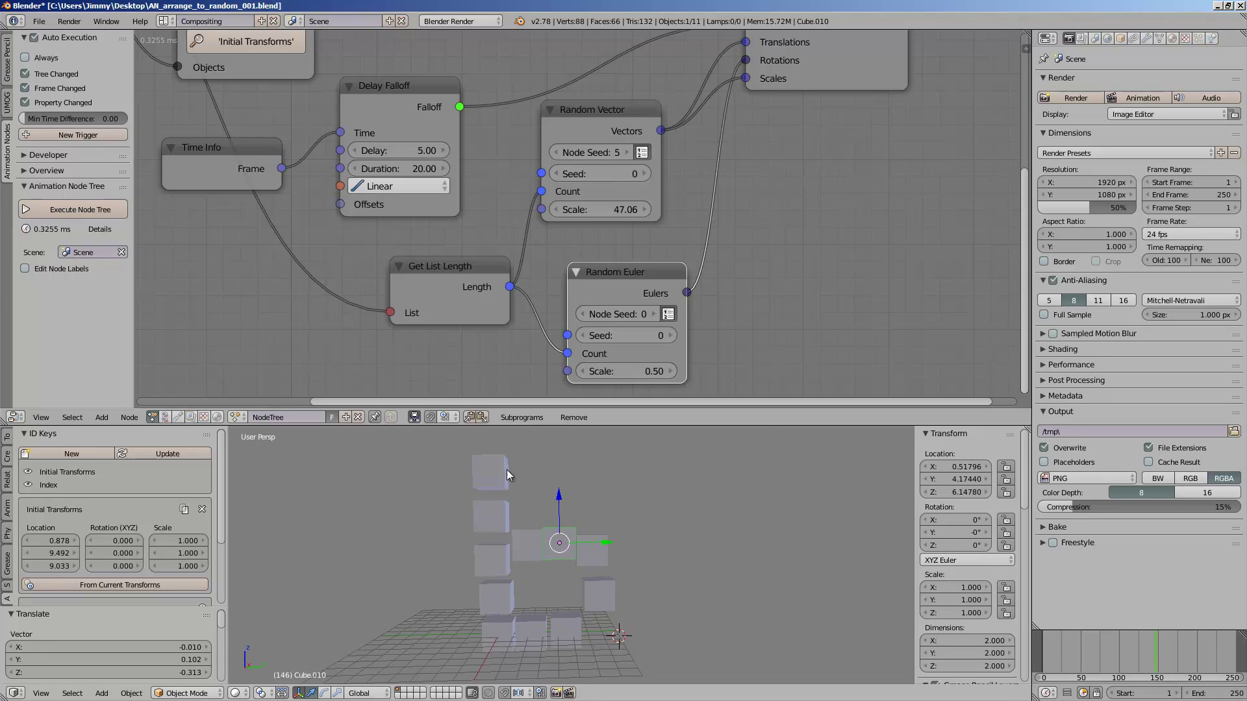
scroll(546, 536, "down", 2)
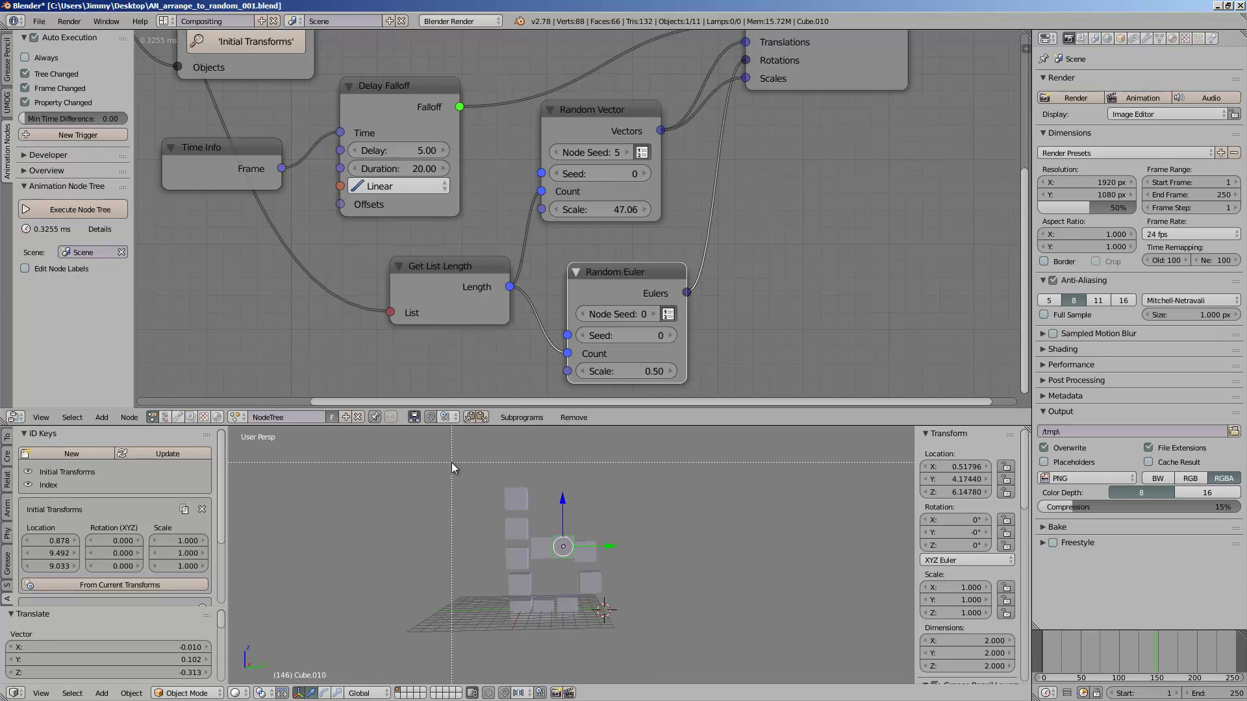
left_click_drag(638, 635, 636, 633)
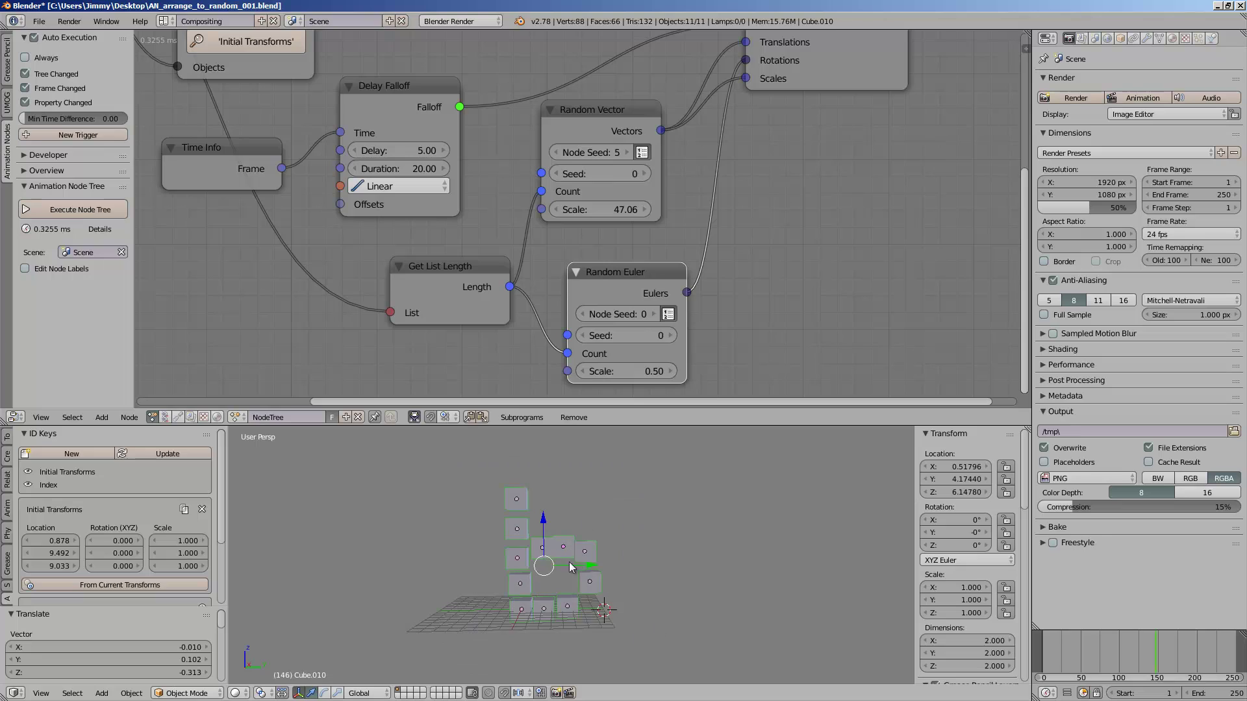
left_click(143, 581)
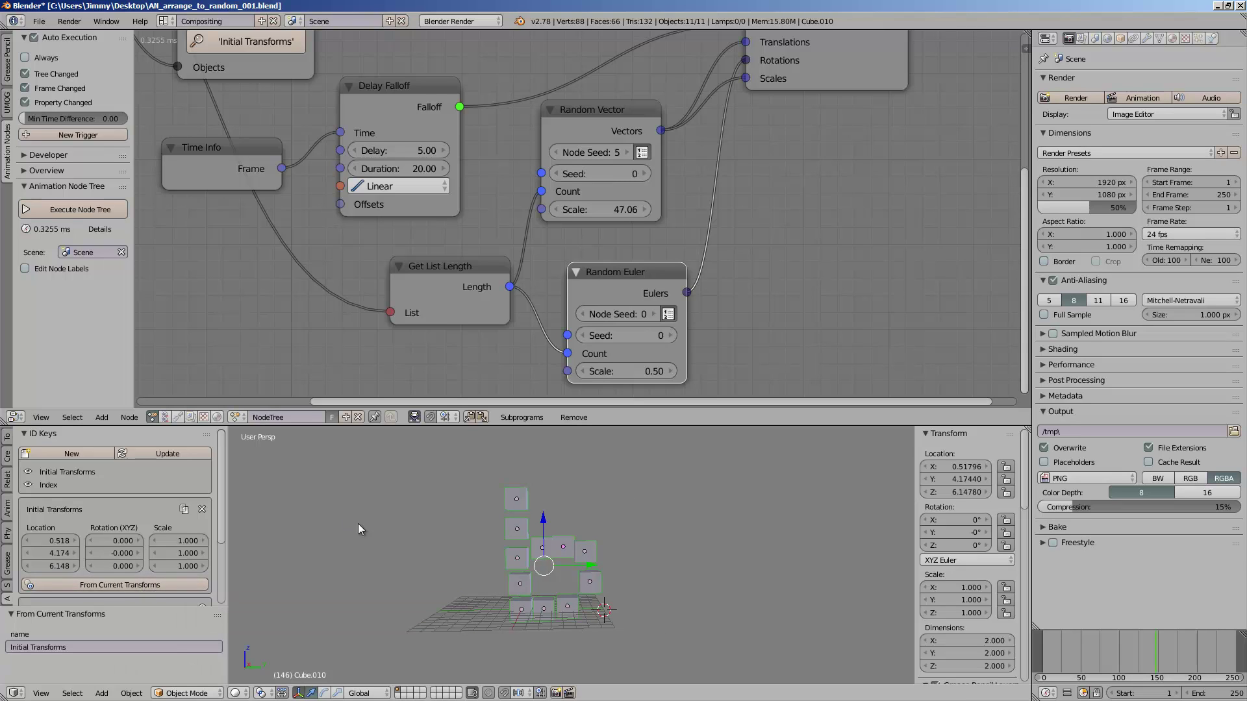
Step: Scrub the animation from the start to frame 163 to preview the new arrangement, and save the file
mouse_move(1046, 648)
left_mouse_down()
mouse_move(1120, 644)
mouse_move(1053, 649)
left_mouse_up()
middle_click_drag(699, 586, 639, 571)
left_click(1051, 647)
left_click_drag(1052, 645, 1169, 640)
scroll(697, 579, "up", 10)
middle_click_drag(652, 563, 638, 535)
key("ctrl+s")
left_click(682, 538)
Step: Enable Matcap and Ambient Occlusion in the 3D viewport's shading settings
scroll(903, 534, "down", 1)
scroll(974, 578, "down", 15)
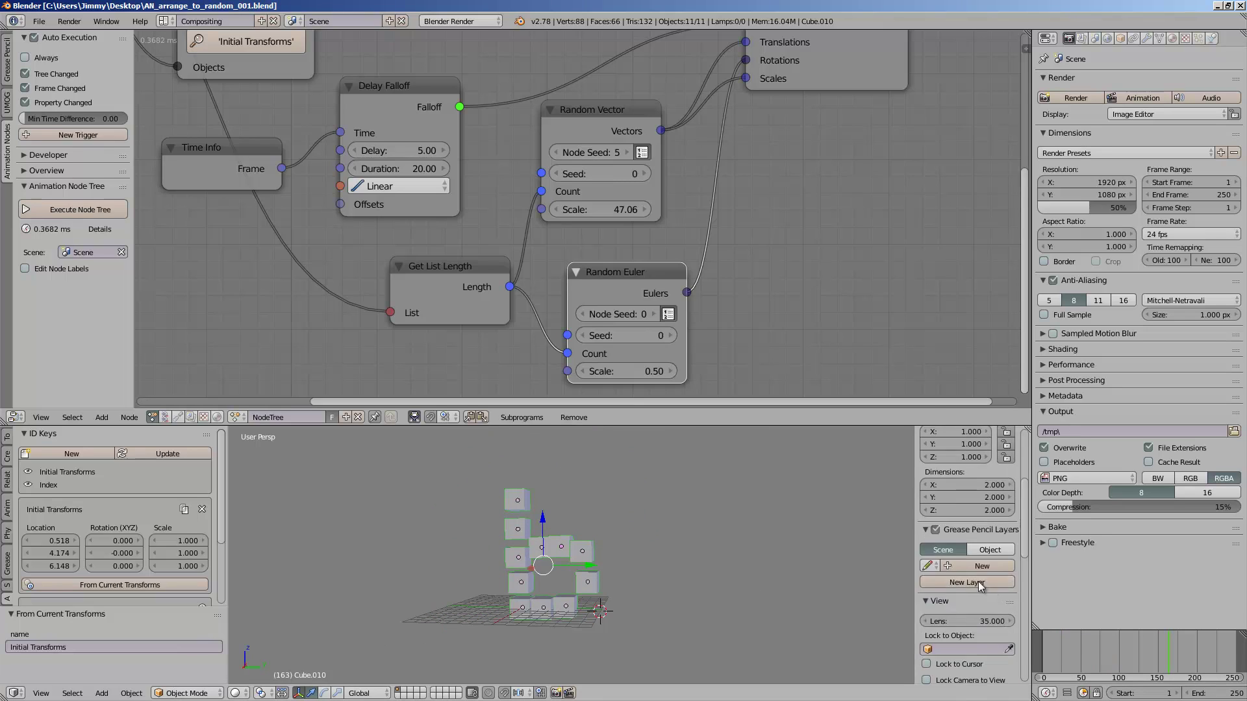
scroll(941, 621, "down", 3)
left_click(945, 616)
scroll(946, 611, "down", 6)
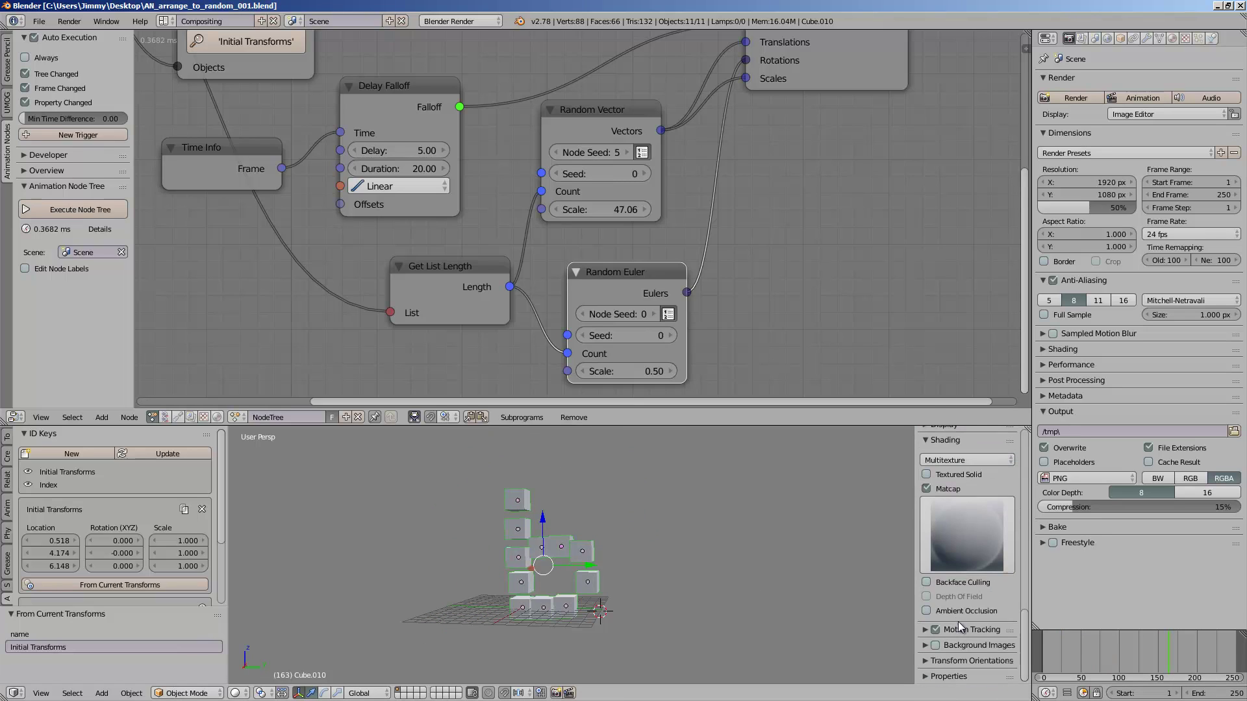
left_click(946, 610)
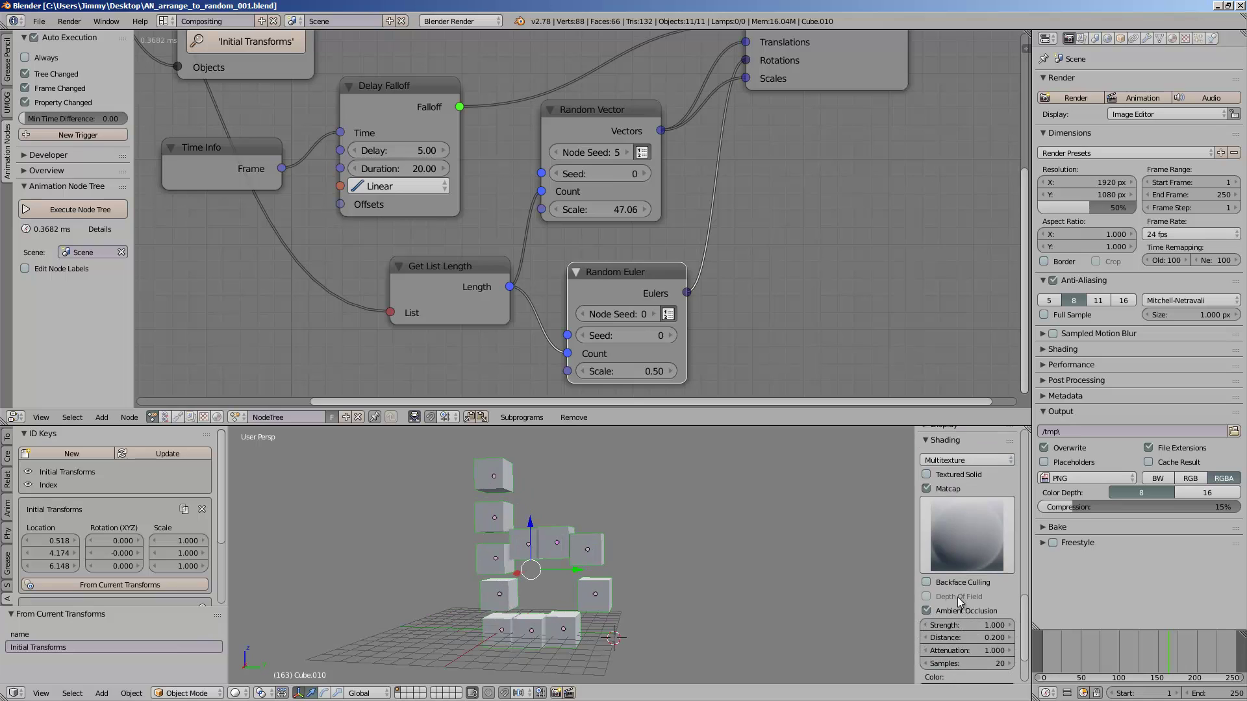
Step: Choose the multicolored blue, pink and green matcap for the viewport and save the file
scroll(958, 598, "down", 4)
left_click(944, 450)
left_click(896, 631)
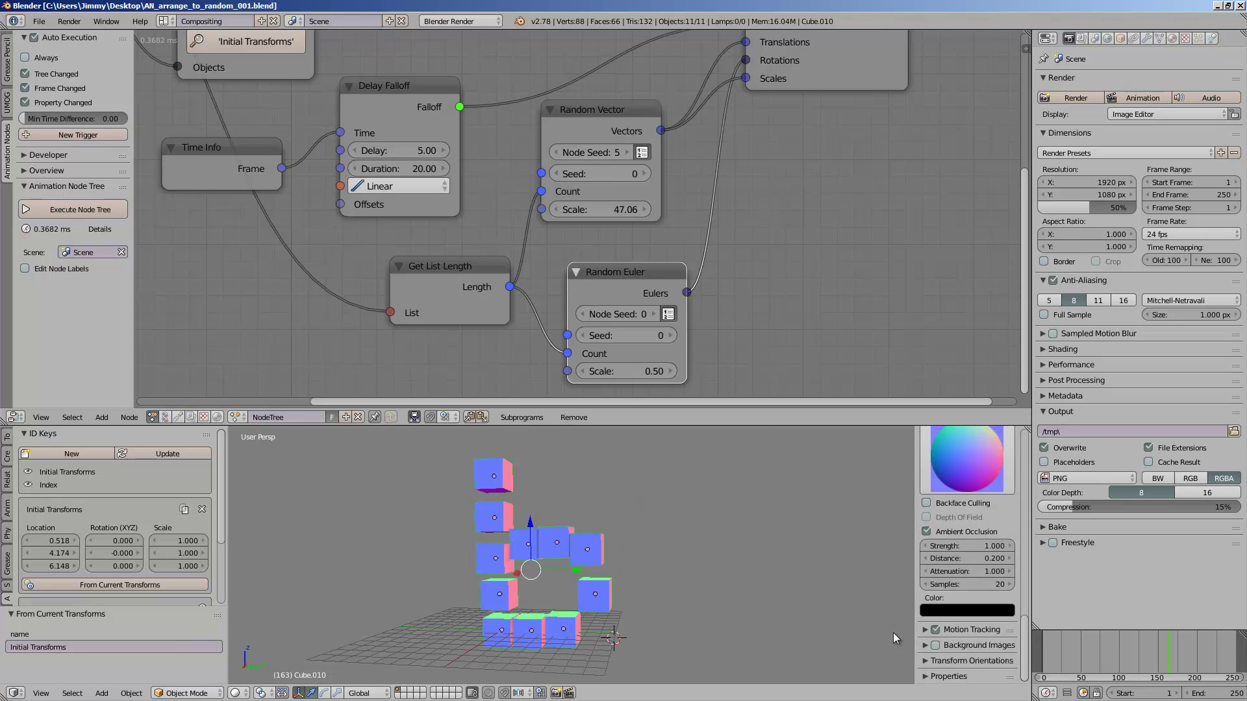
key("ctrl+s")
left_click(715, 553)
Step: Turn on Only Render and World Background for the 3D viewport, and deselect all cubes
scroll(968, 520, "up", 5)
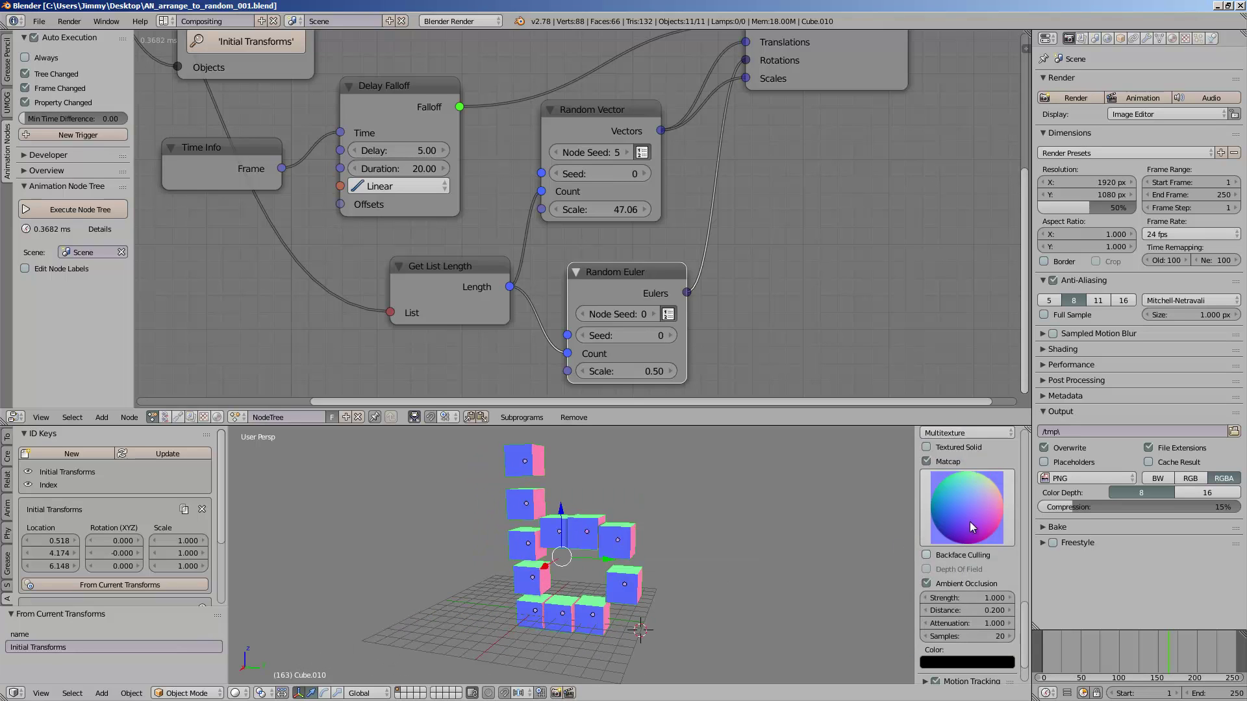
left_click(948, 579)
left_click(955, 599)
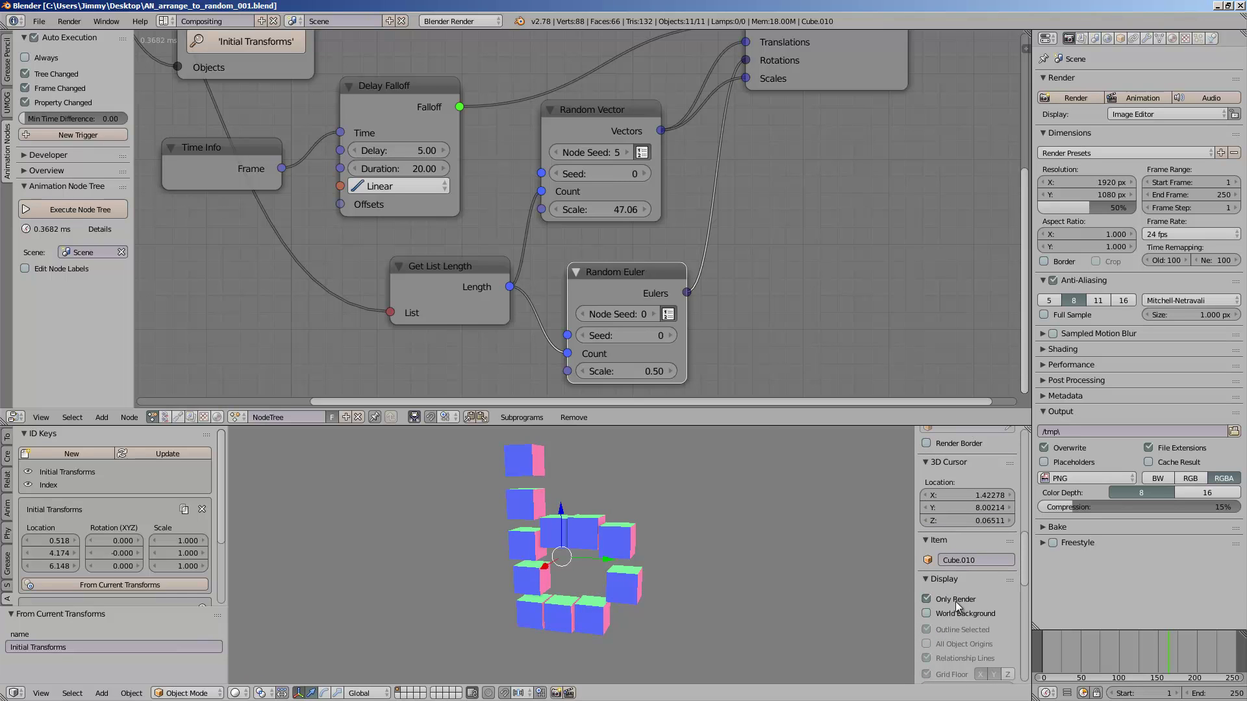
left_click(955, 613)
key("a")
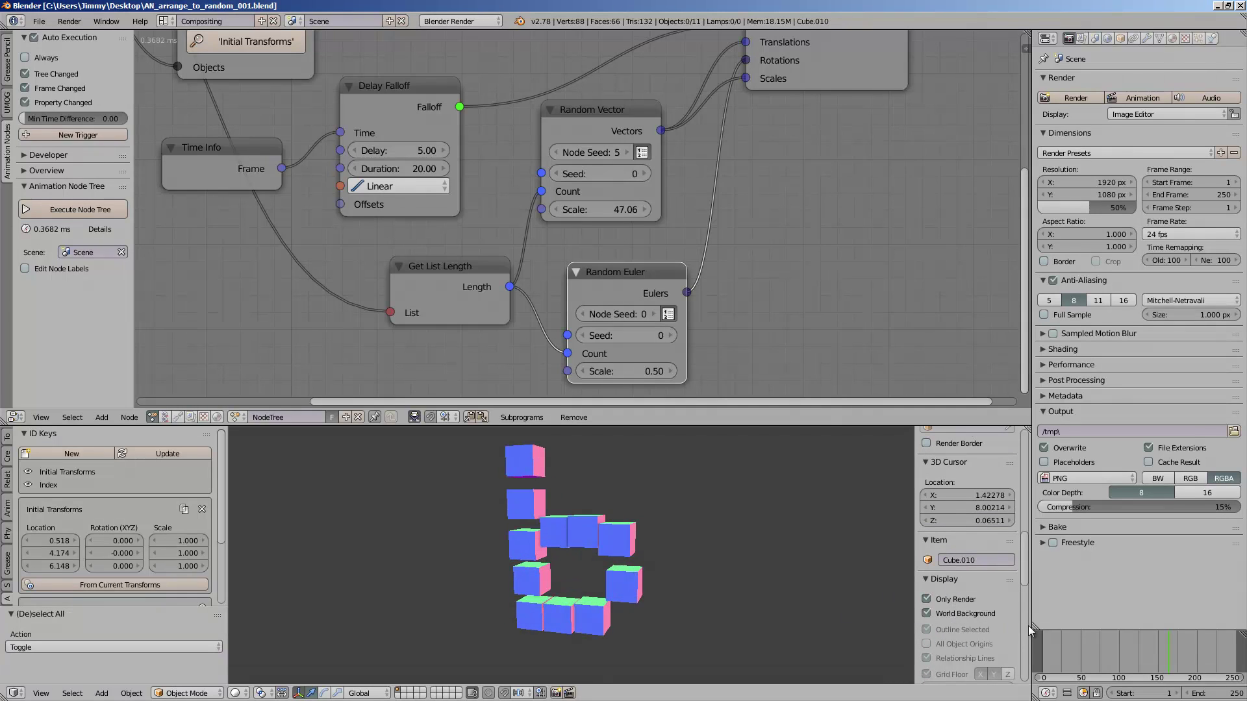
Step: Scrub the animation from the start to about frame 100 to preview the shaded cubes, and save the file
left_click(1040, 645)
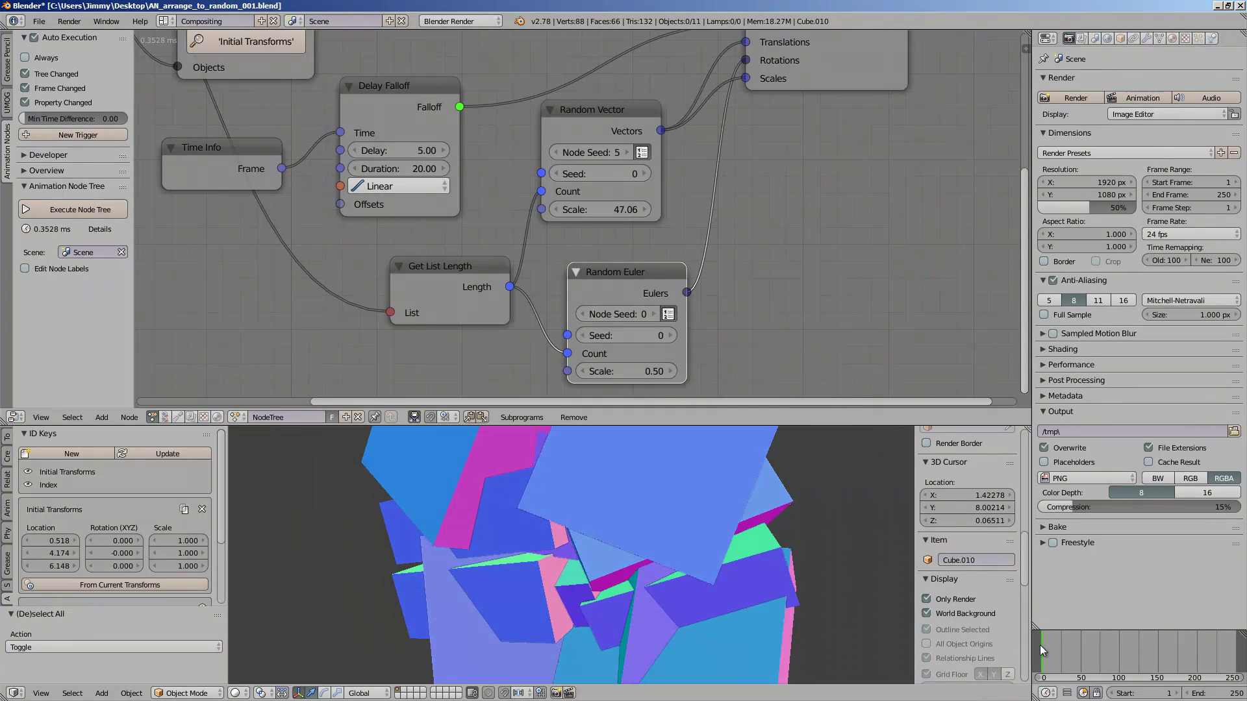
left_click_drag(1038, 645, 1121, 640)
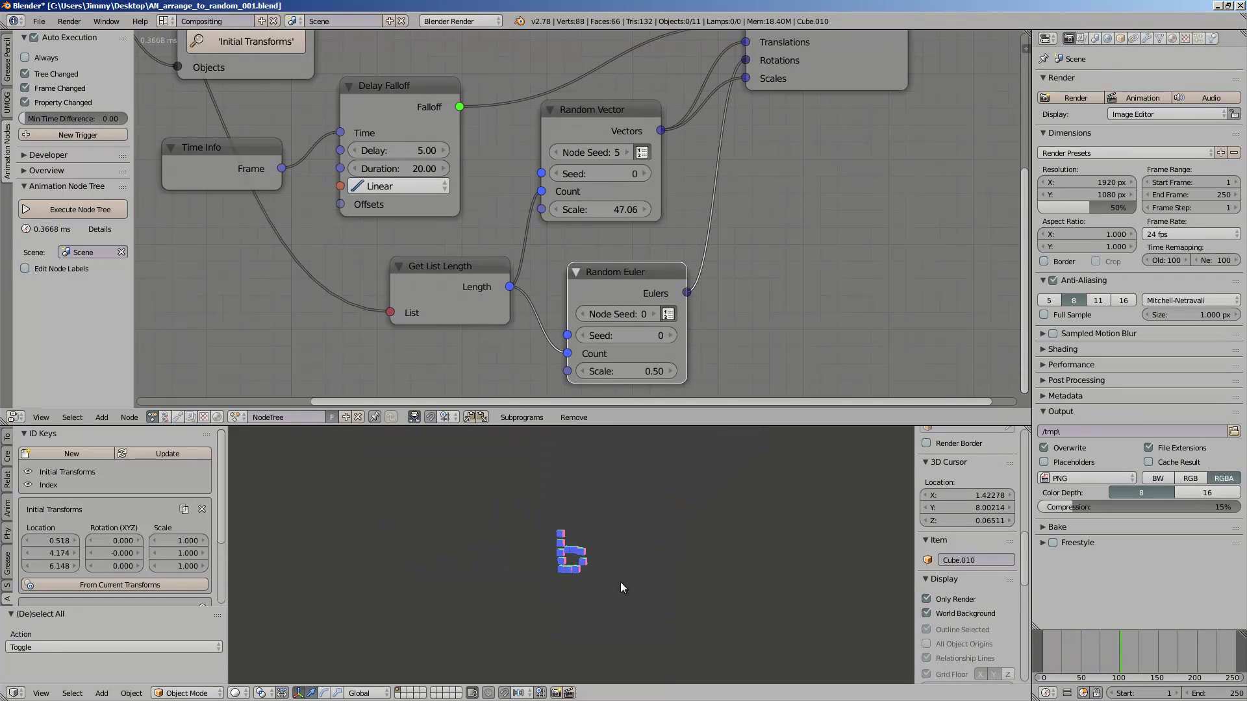
scroll(641, 556, "up", 3)
key("ctrl+s")
scroll(649, 549, "down", 2)
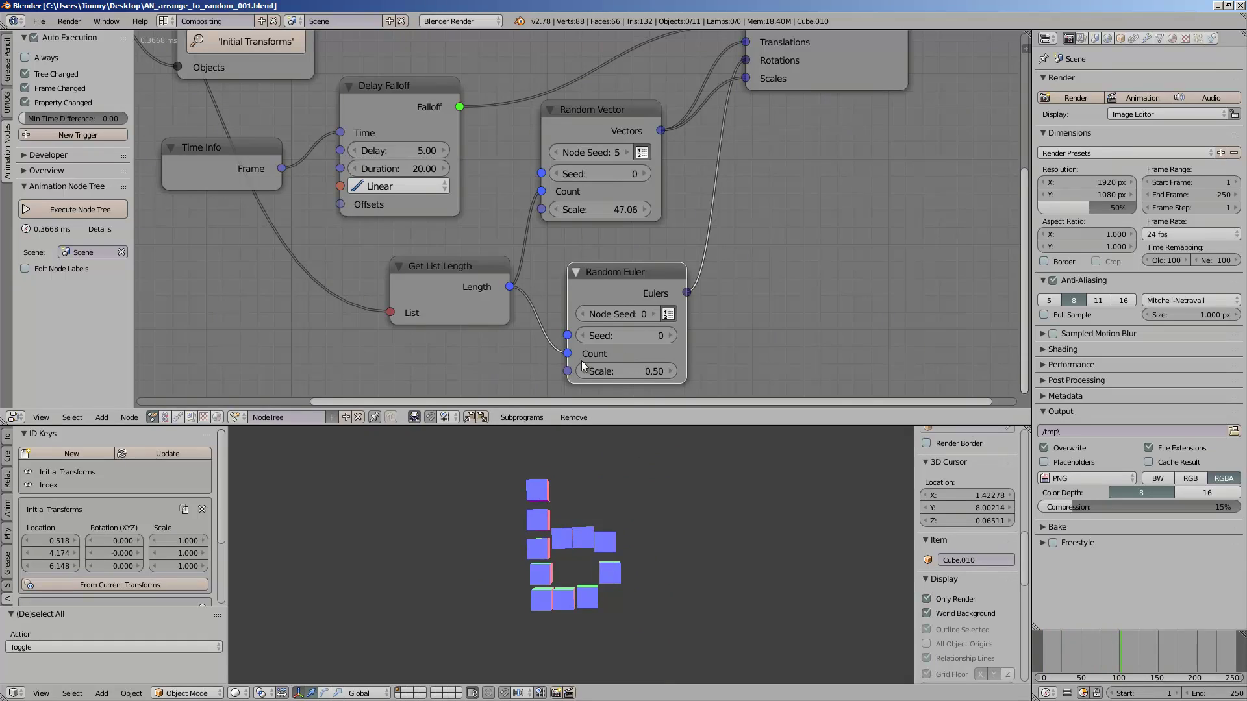
Step: Space out the node tree by shifting the Random Euler, Random Vector and Offset Matrix nodes to the right
middle_click_drag(535, 318, 539, 329)
left_click_drag(640, 296, 657, 286)
left_click_drag(611, 120, 636, 127)
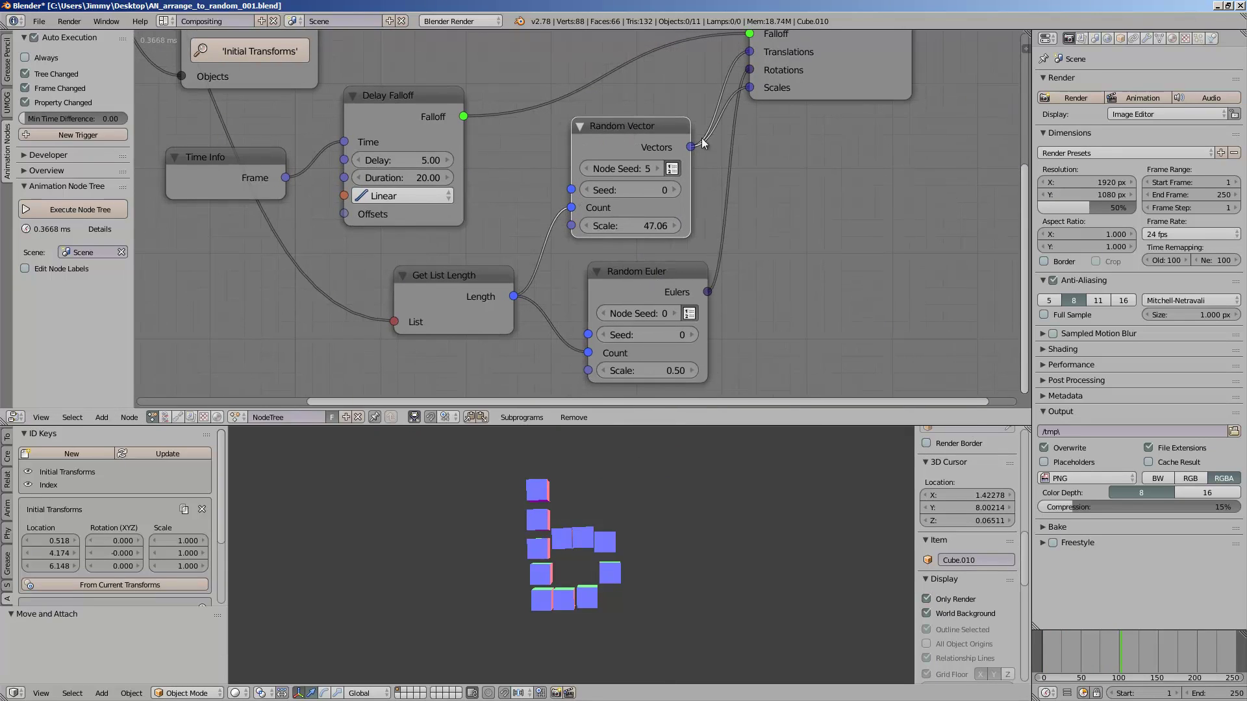
left_click_drag(851, 83, 899, 101)
Step: Scrub the timeline back and forth near the start and inspect the cubes' transition from random to arranged transforms
middle_click_drag(609, 525, 602, 535)
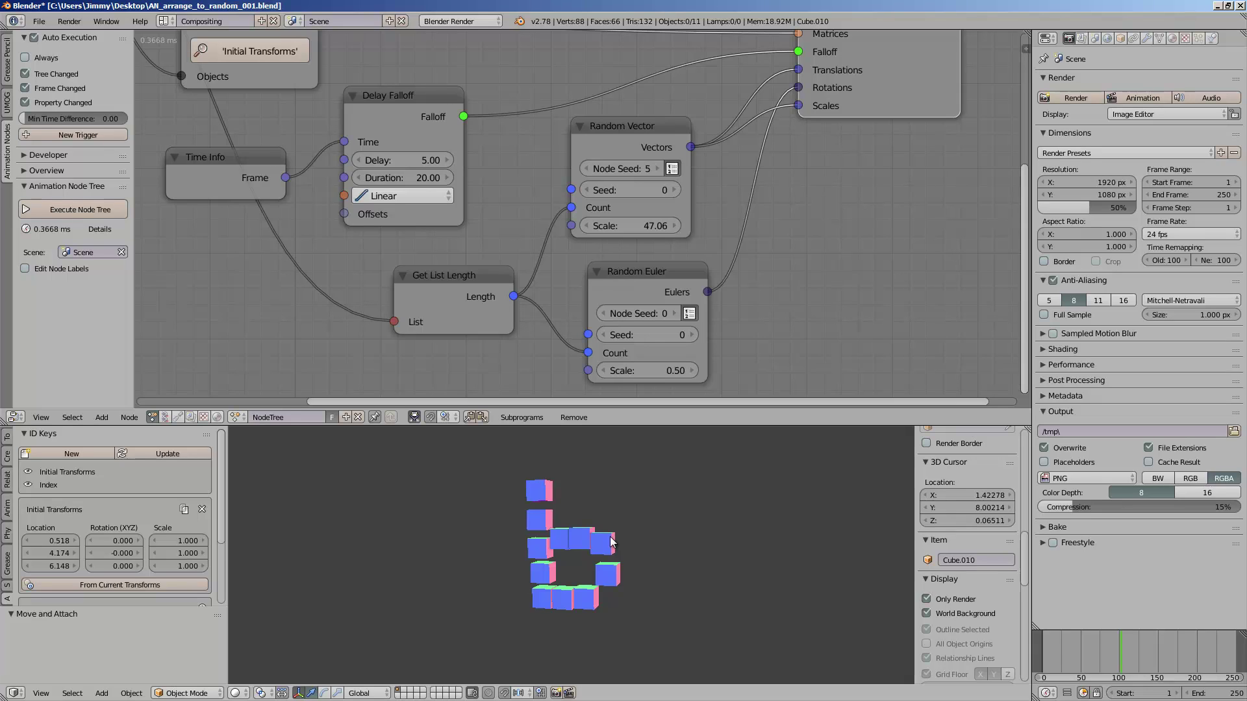
mouse_move(1069, 653)
left_mouse_down()
mouse_move(1049, 645)
mouse_move(1119, 645)
mouse_move(1048, 648)
left_mouse_up()
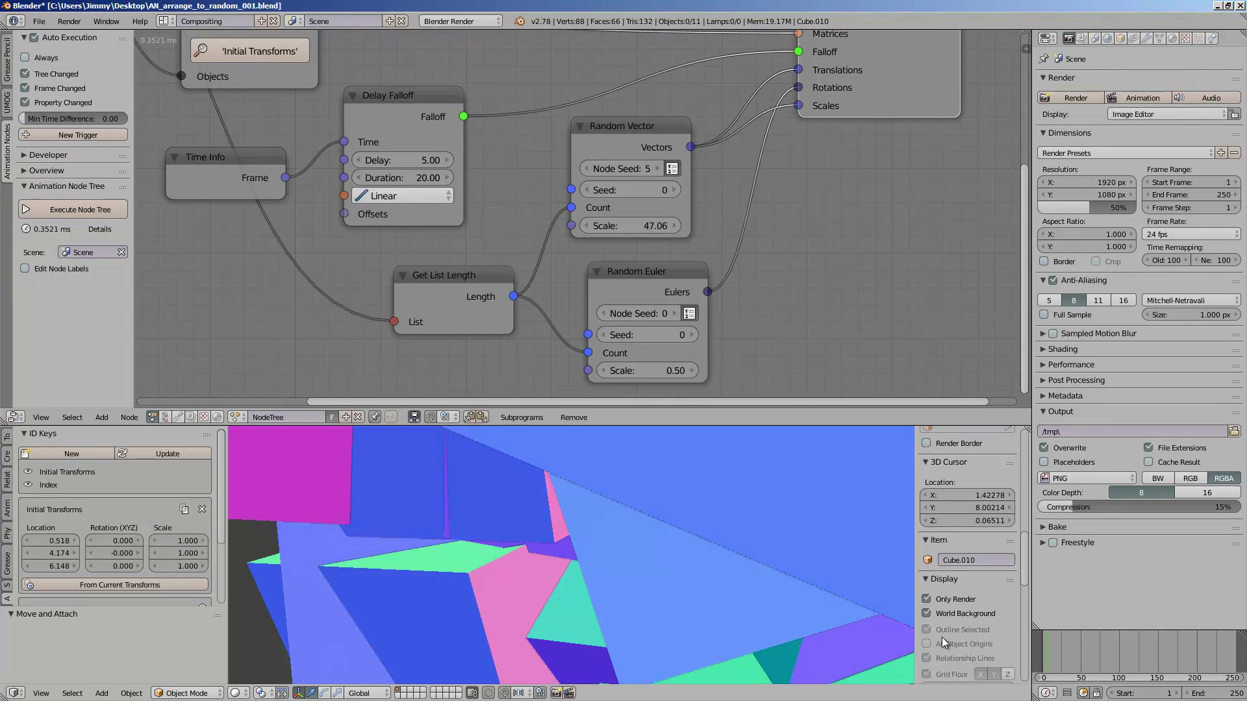
scroll(669, 577, "down", 8)
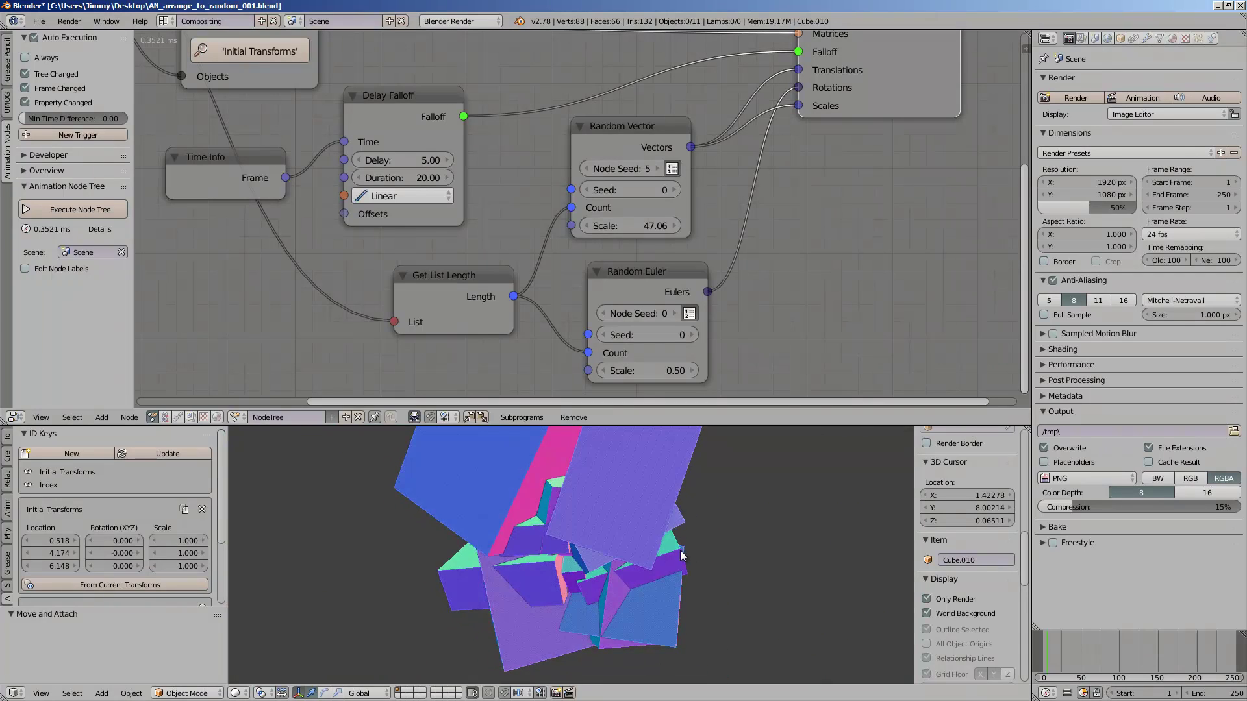
left_click(1102, 644)
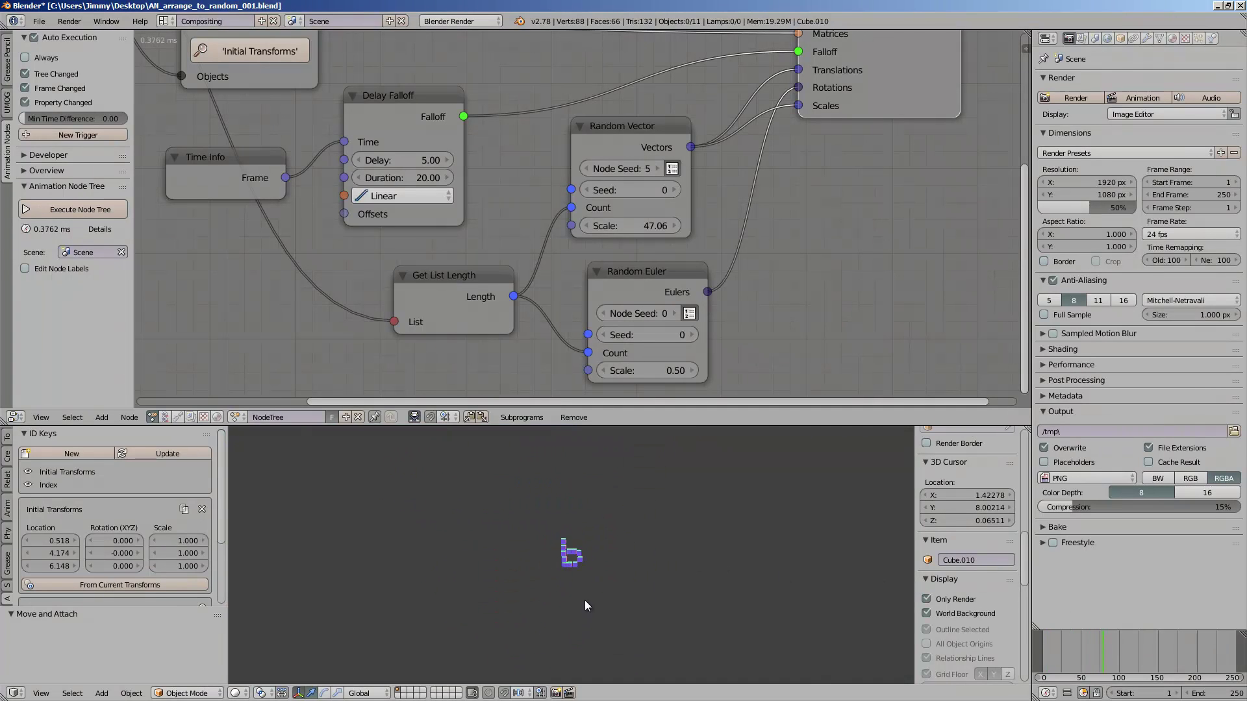
mouse_move(1058, 655)
left_mouse_down()
mouse_move(1112, 652)
mouse_move(1042, 649)
left_mouse_up()
middle_click_drag(703, 561, 618, 521)
scroll(617, 542, "down", 4)
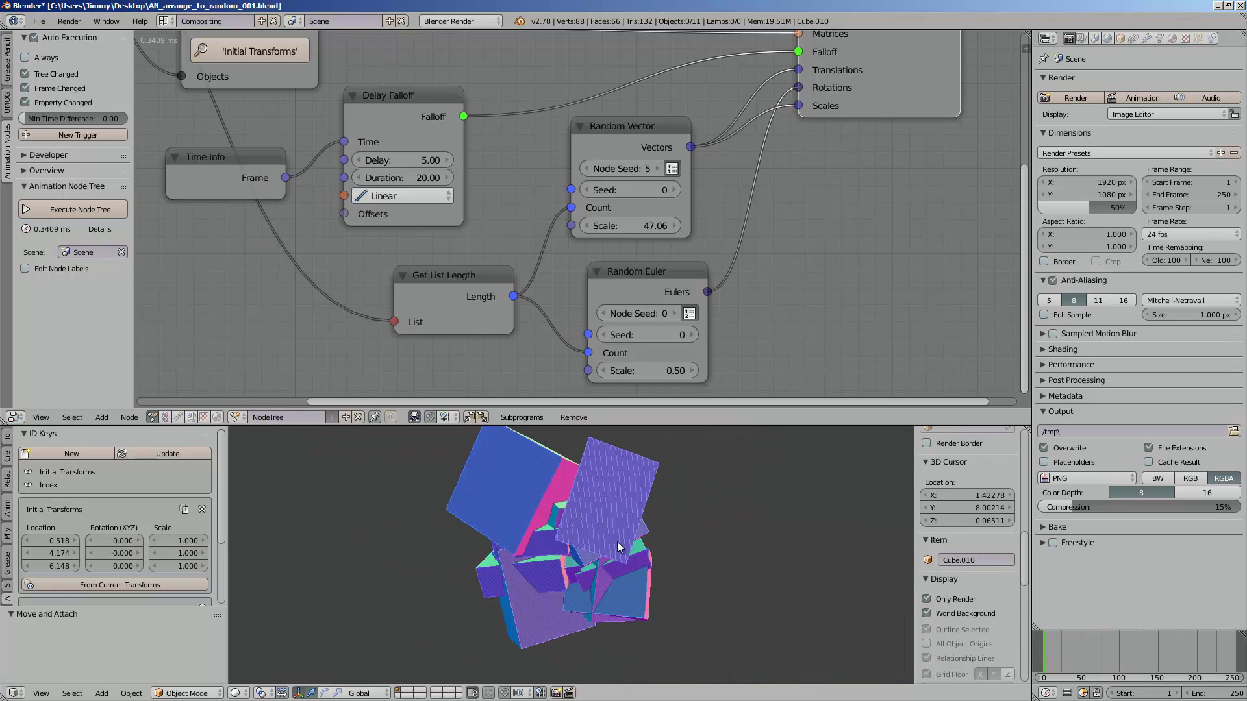
Step: Set the Random Euler node seed to 167 and the Random Vector node seed to 419, and save the file
mouse_move(589, 299)
middle_mouse_down()
mouse_move(603, 325)
mouse_move(572, 288)
middle_mouse_up()
left_click_drag(618, 304, 750, 309)
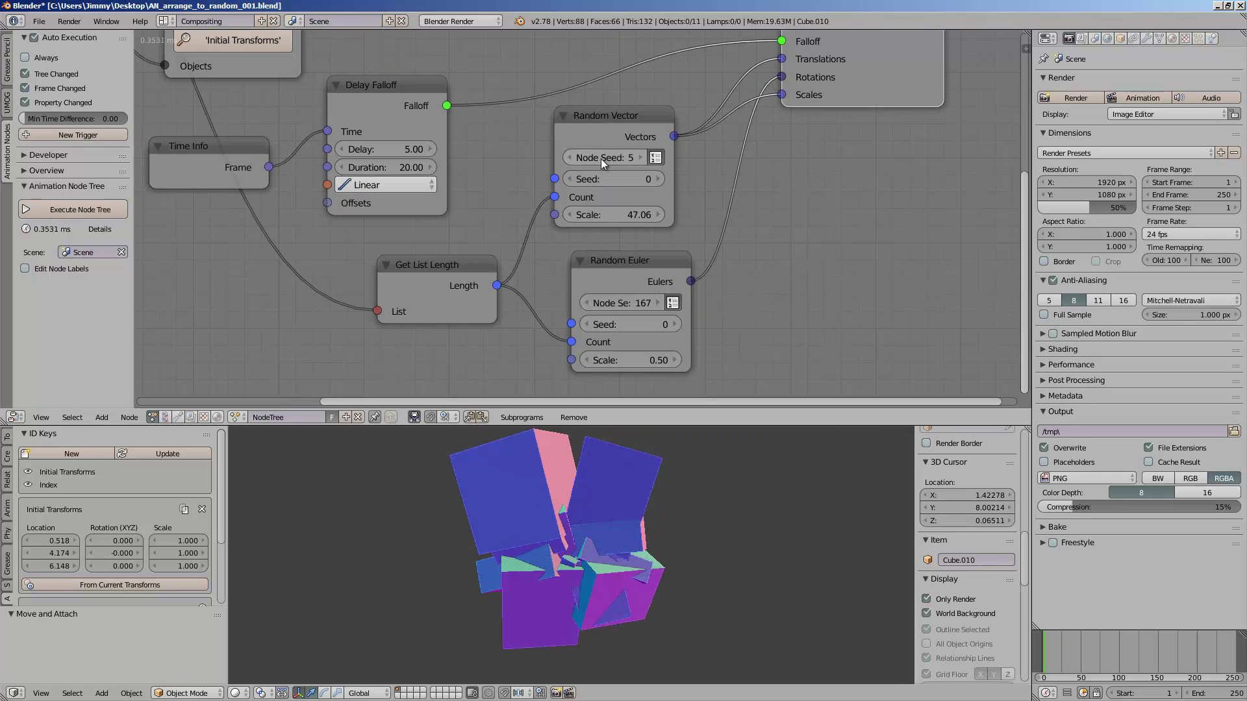
left_click_drag(601, 159, 724, 164)
left_click_drag(1059, 657, 1039, 638)
key("ctrl+s")
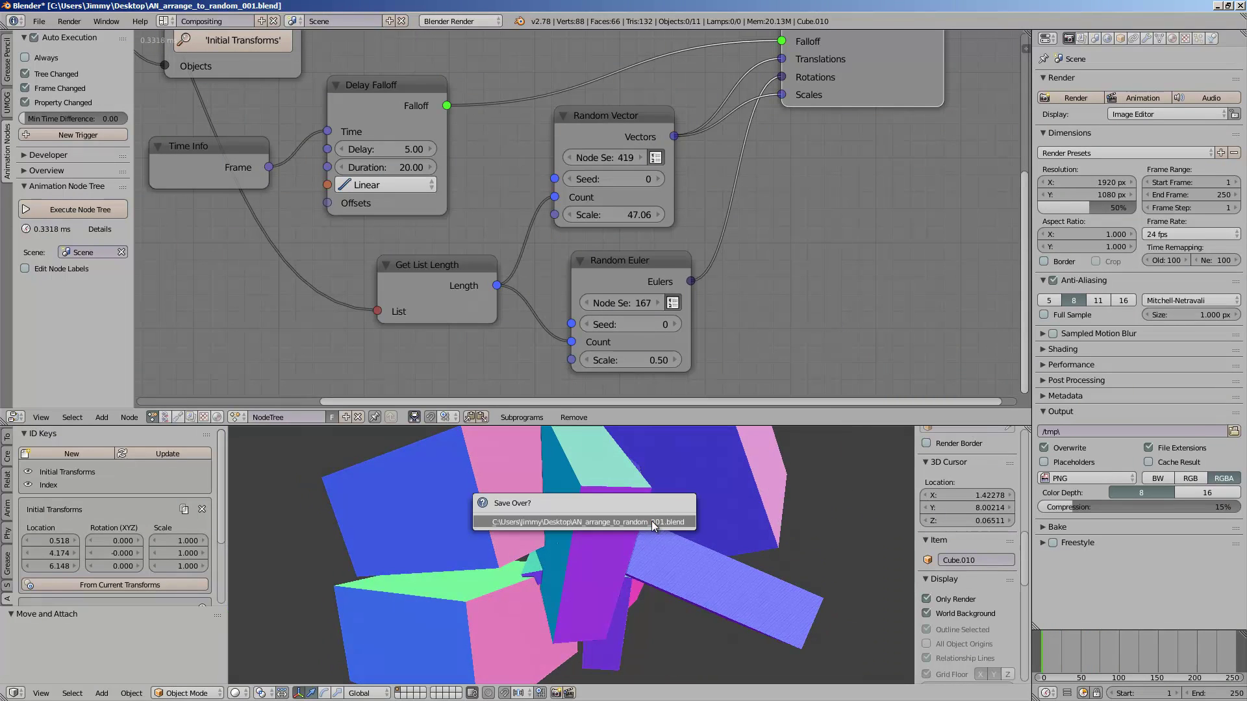
left_click(652, 521)
Step: Shift the Random Vector, Offset Matrix and Random Euler nodes further to the right to spread out the tree, and save the file
scroll(610, 306, "down", 2)
middle_click_drag(604, 273, 584, 292)
left_click_drag(566, 178, 600, 174)
left_click_drag(773, 154, 861, 133)
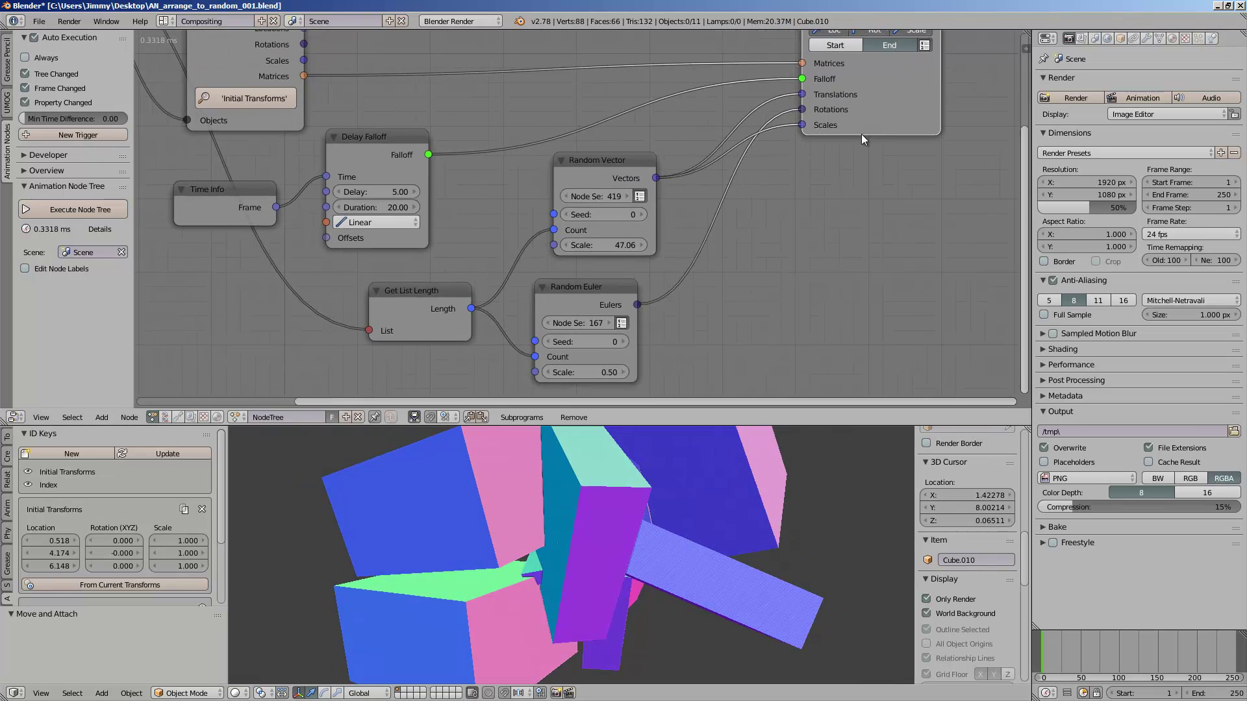
left_click_drag(601, 294, 811, 322)
key("ctrl+s")
middle_click_drag(726, 267, 711, 251)
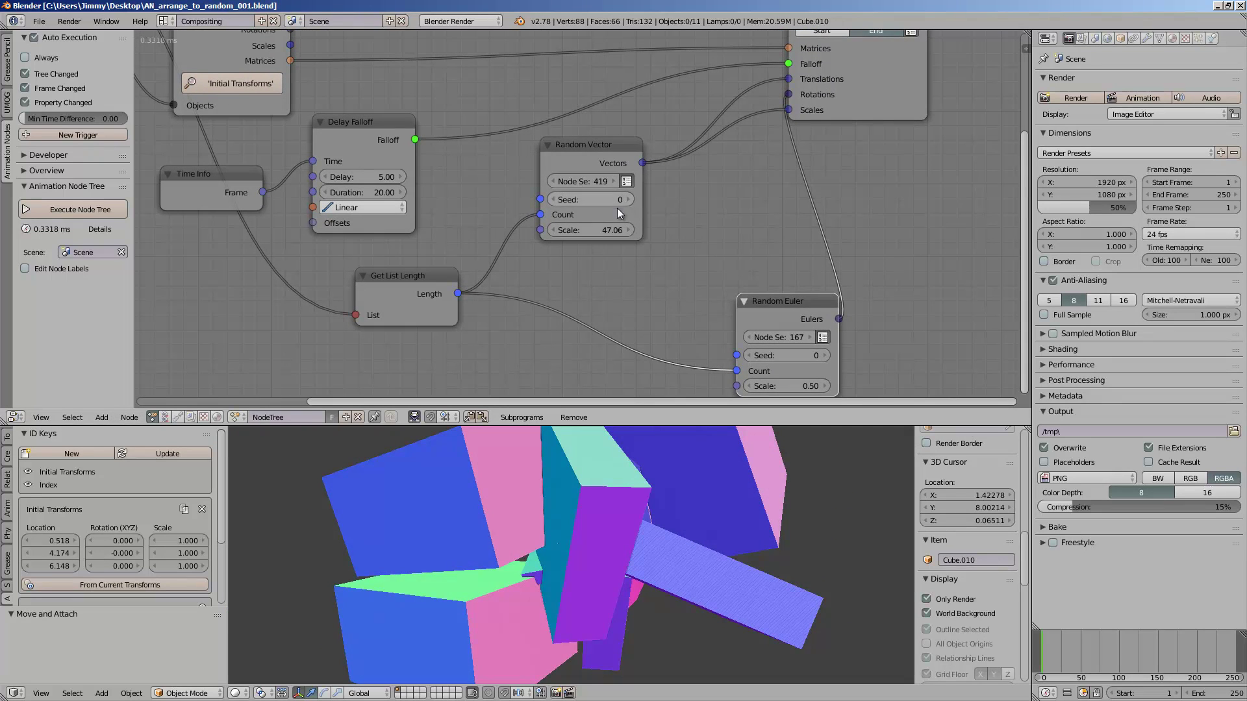
Step: Lower the Random Vector node's scale to 39.17 and save the file
left_click_drag(610, 230, 485, 223)
key("ctrl+s")
middle_click_drag(560, 234, 592, 196)
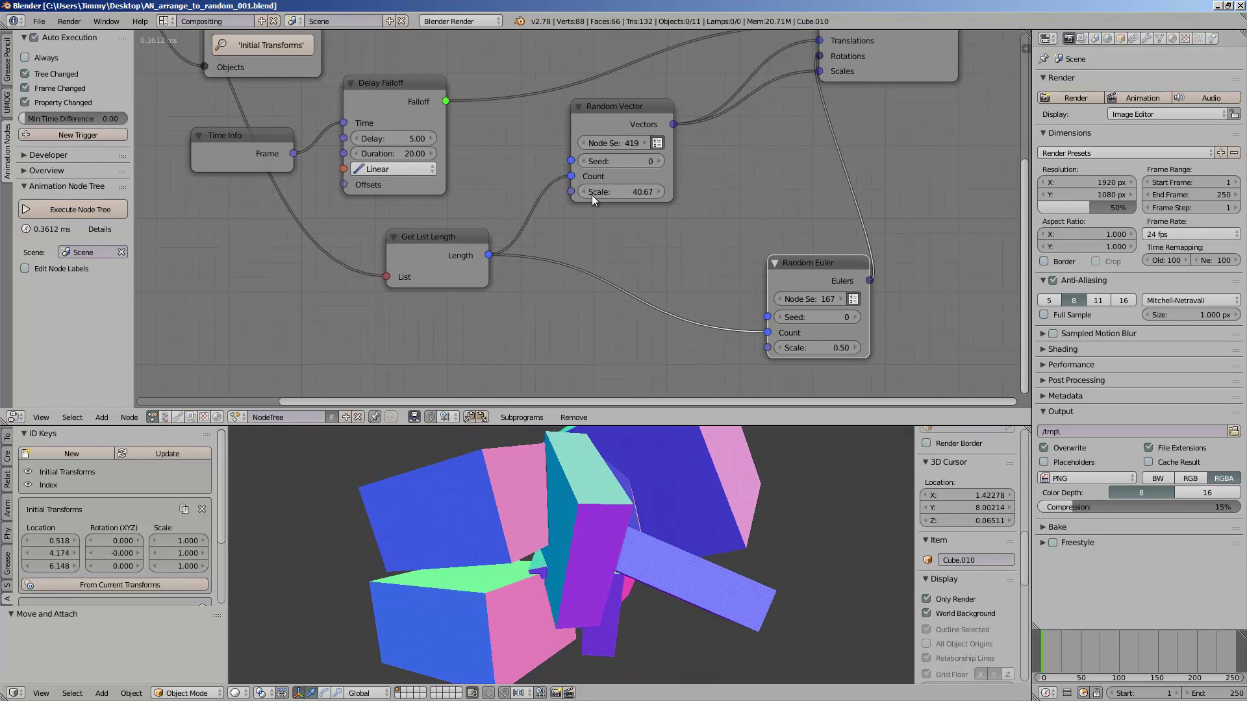
left_click_drag(591, 195, 569, 217)
scroll(575, 217, "up", 1)
scroll(617, 238, "down", 1)
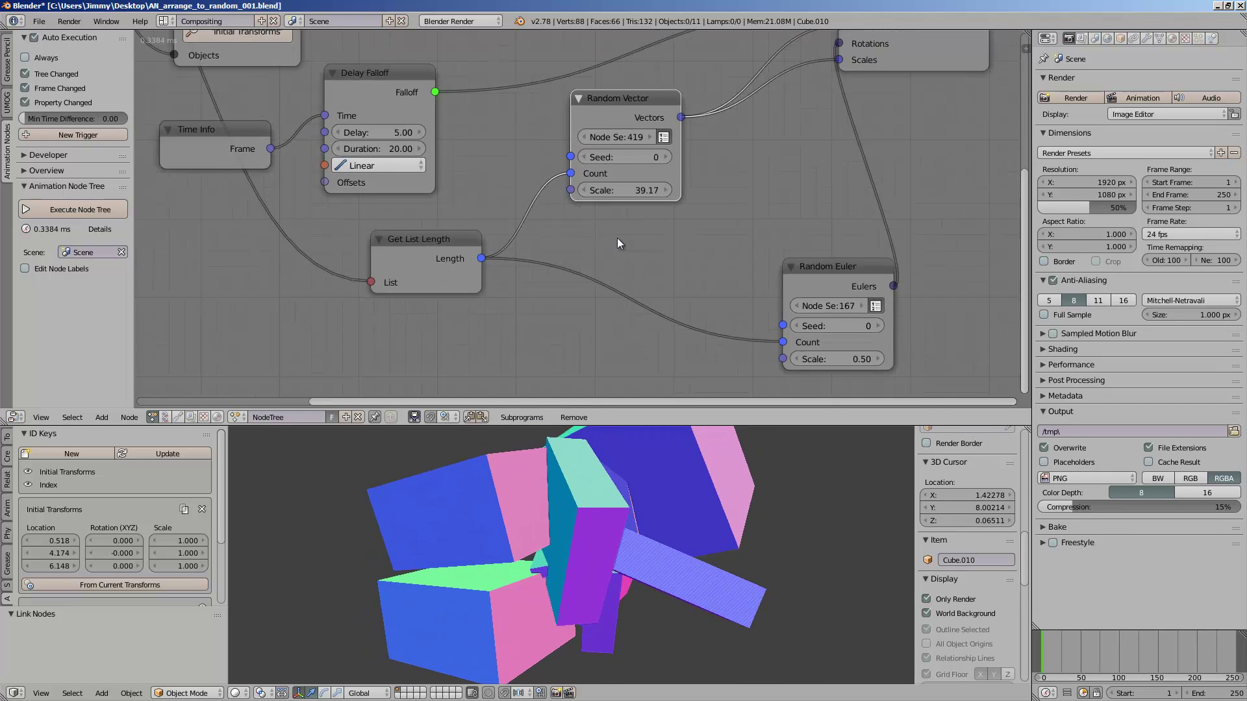
Step: Reposition the Random Vector and Get List Length nodes closer to each other and save the file
middle_click_drag(617, 238, 625, 233)
left_click_drag(629, 114, 668, 111)
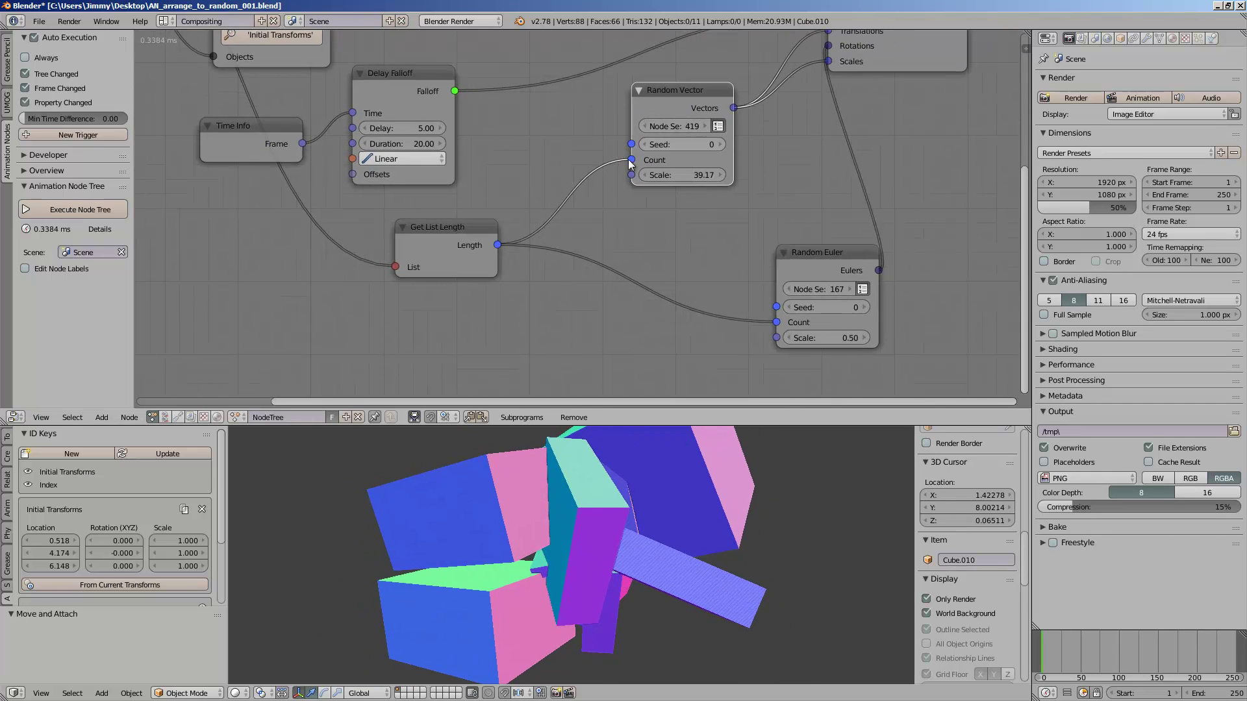
left_click_drag(456, 244, 427, 259)
left_click_drag(653, 107, 575, 140)
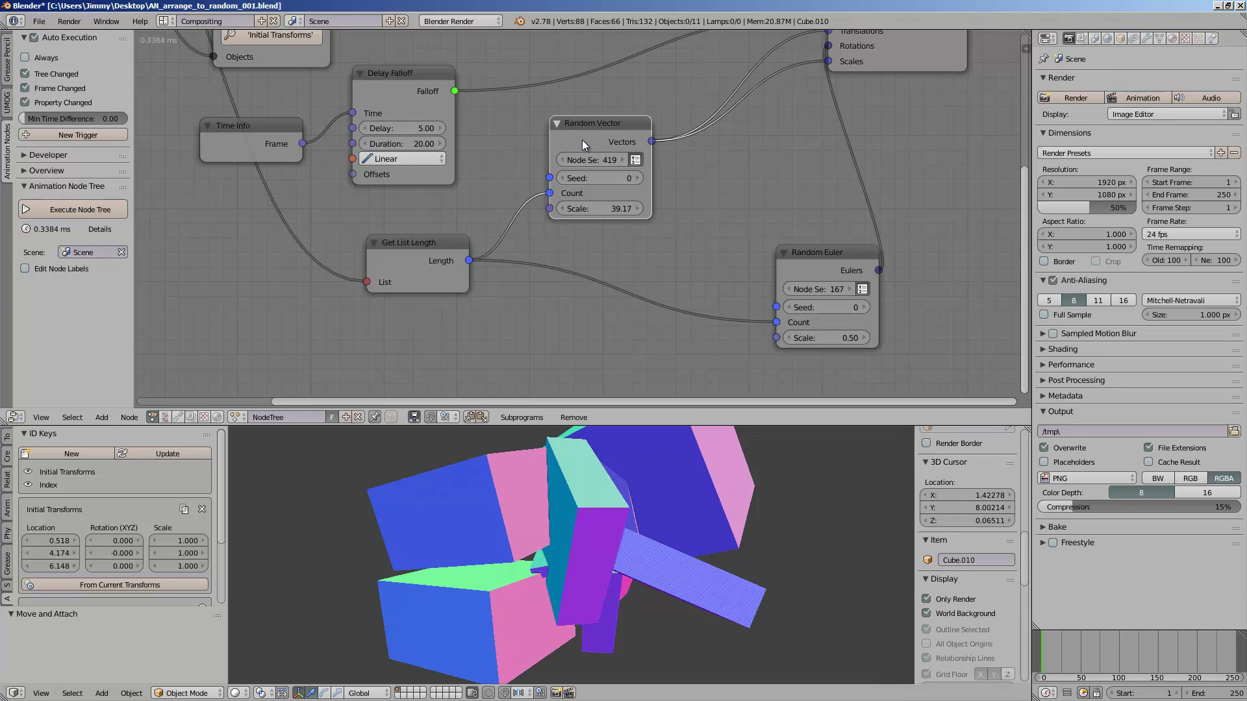
key("ctrl+s")
Step: Insert a Vector List Math node between Random Vector and the Offset Matrix scale input, and set its operation to Average
middle_click_drag(723, 166, 676, 173)
key("ctrl+a")
type("v")
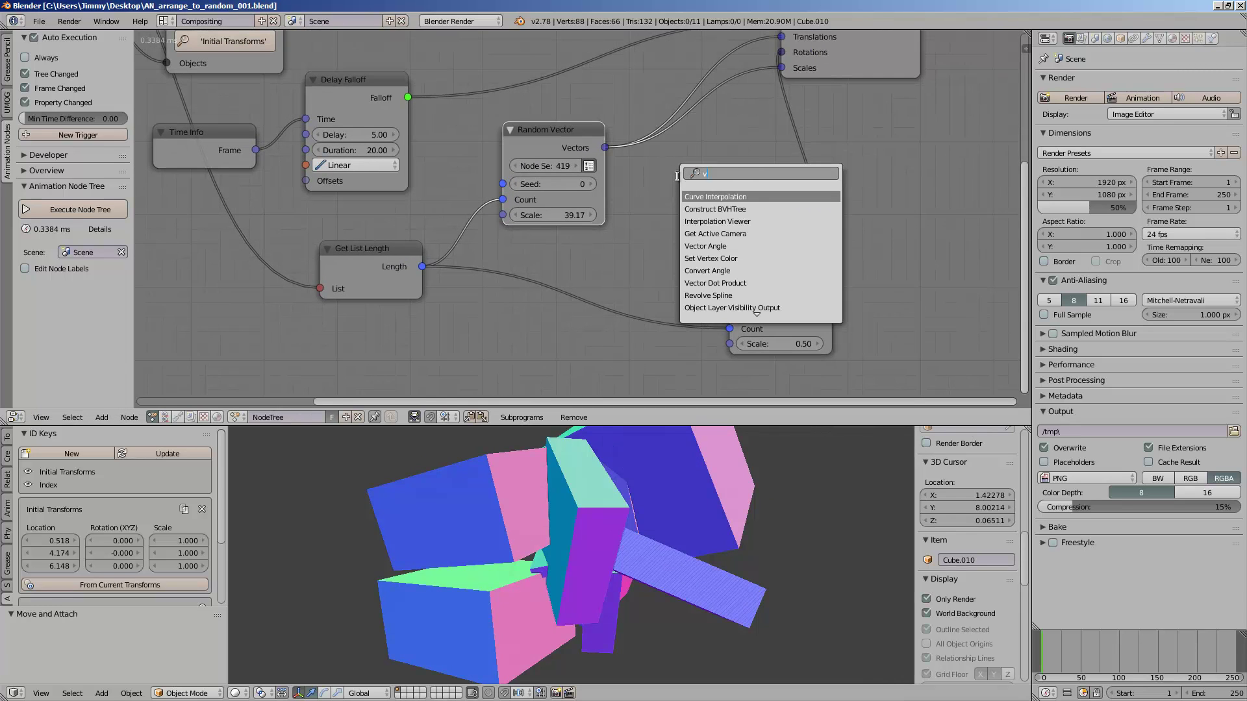
type("ectorr ma")
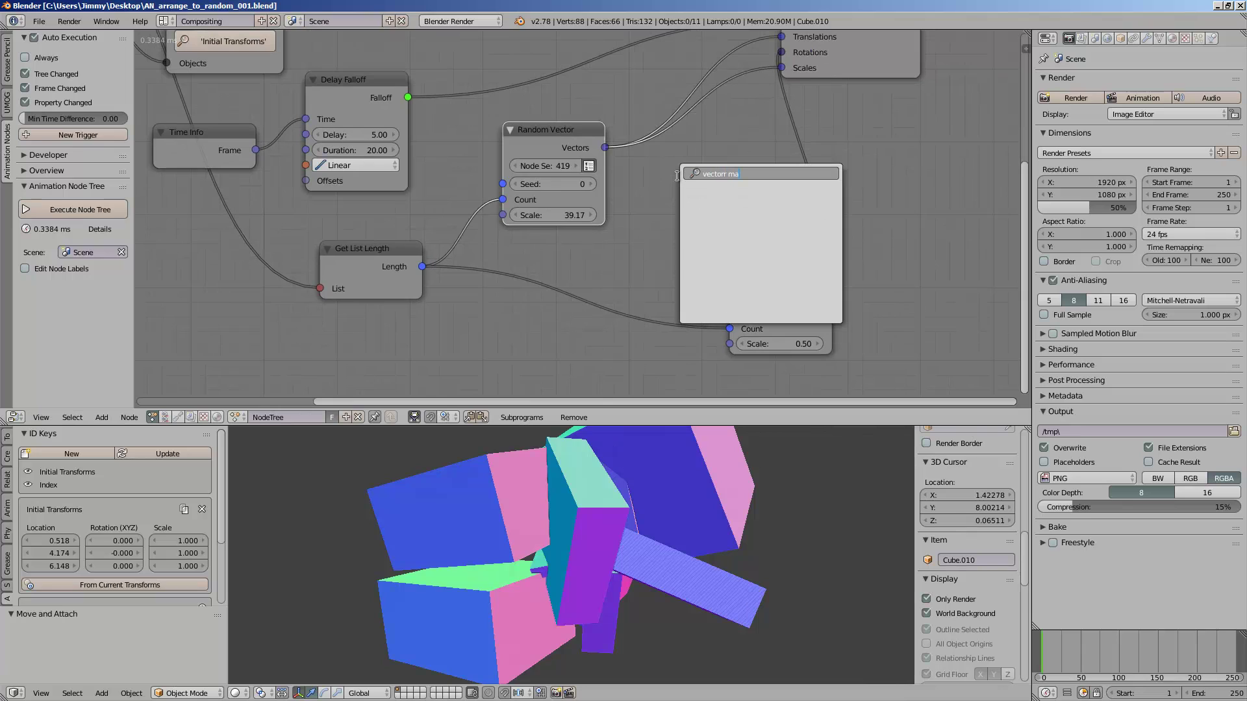
type("math")
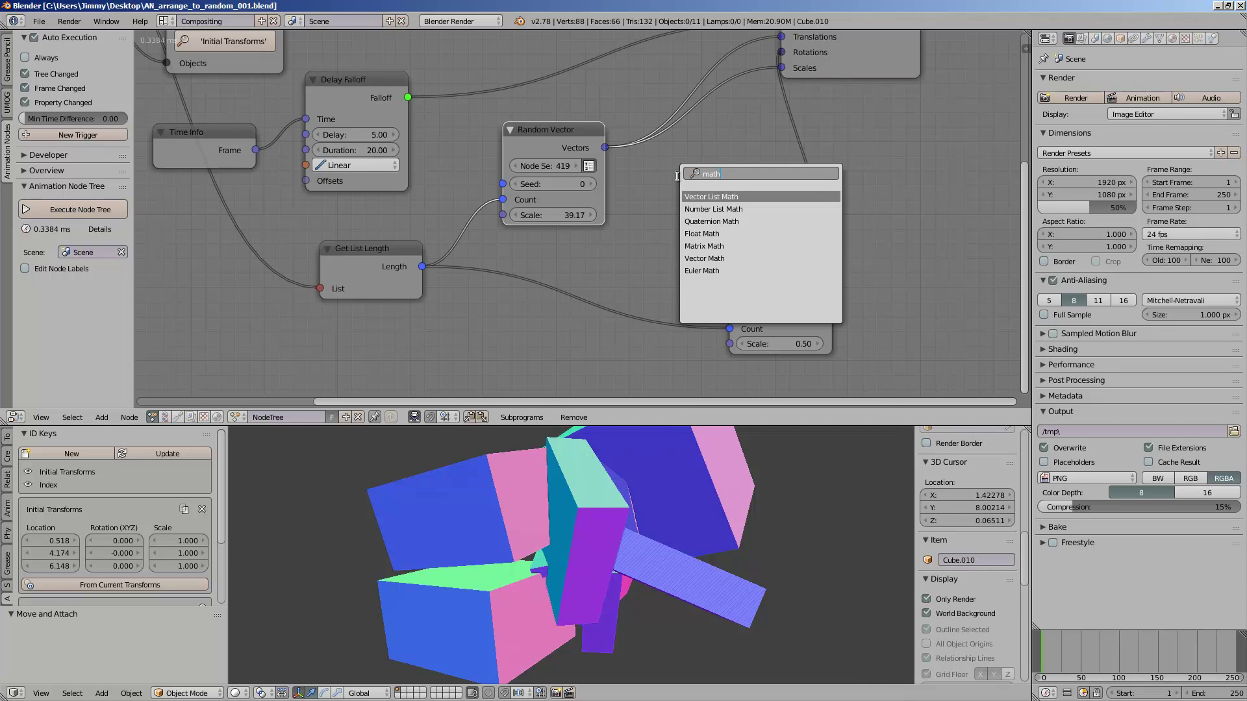
key("Return")
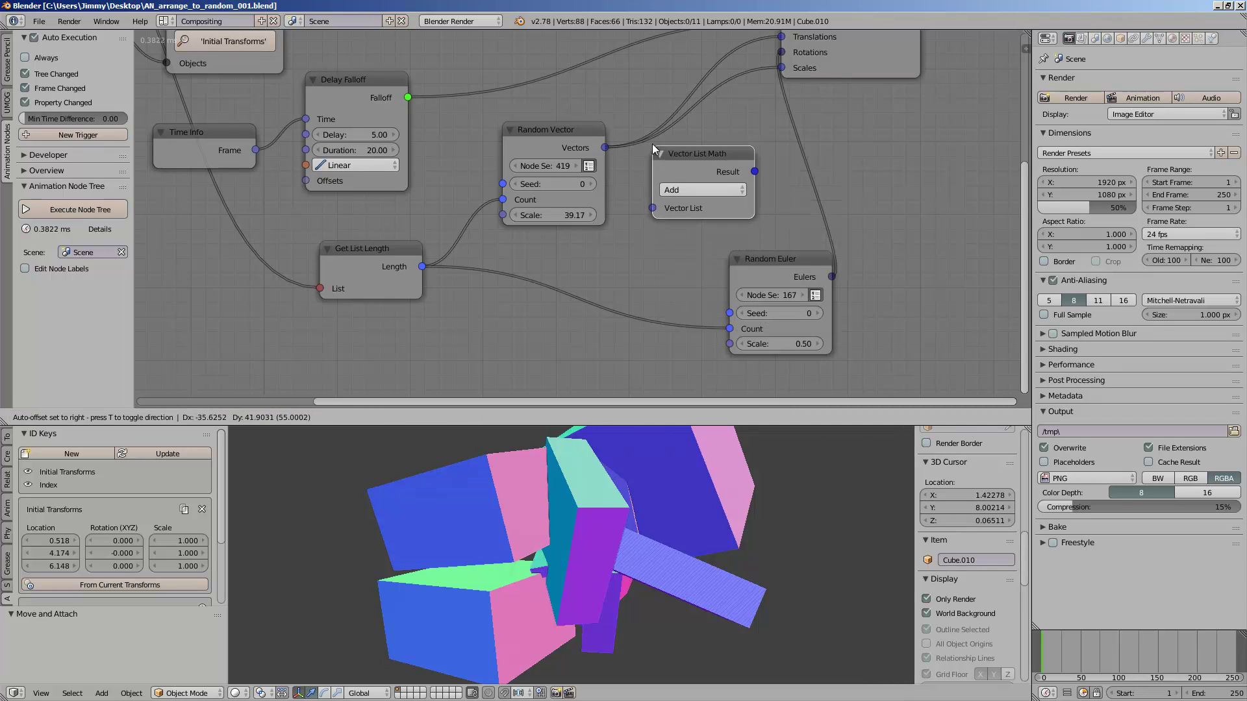
left_click(652, 134)
left_click(713, 178)
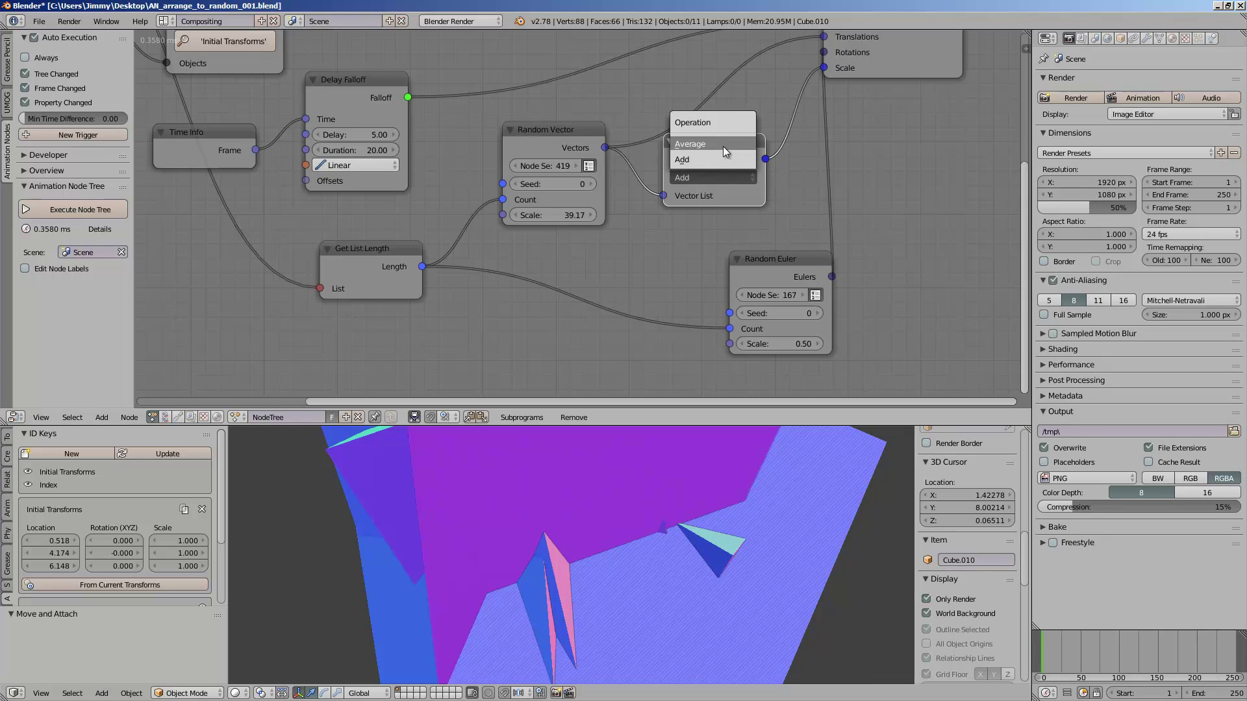
left_click(724, 145)
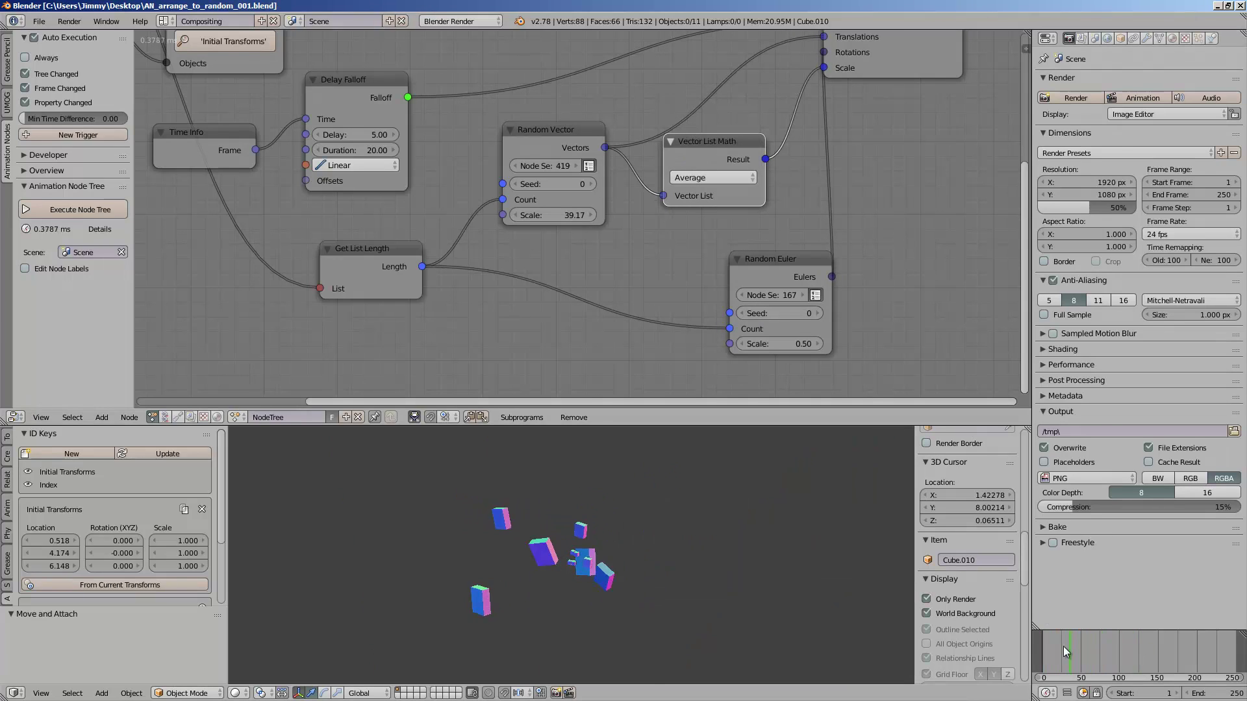
Step: Scrub the animation from the start to preview the cubes with the averaged scale, and save the file
left_click_drag(1063, 646, 1241, 644)
left_click_drag(1052, 642, 1224, 643)
scroll(773, 200, "up", 2)
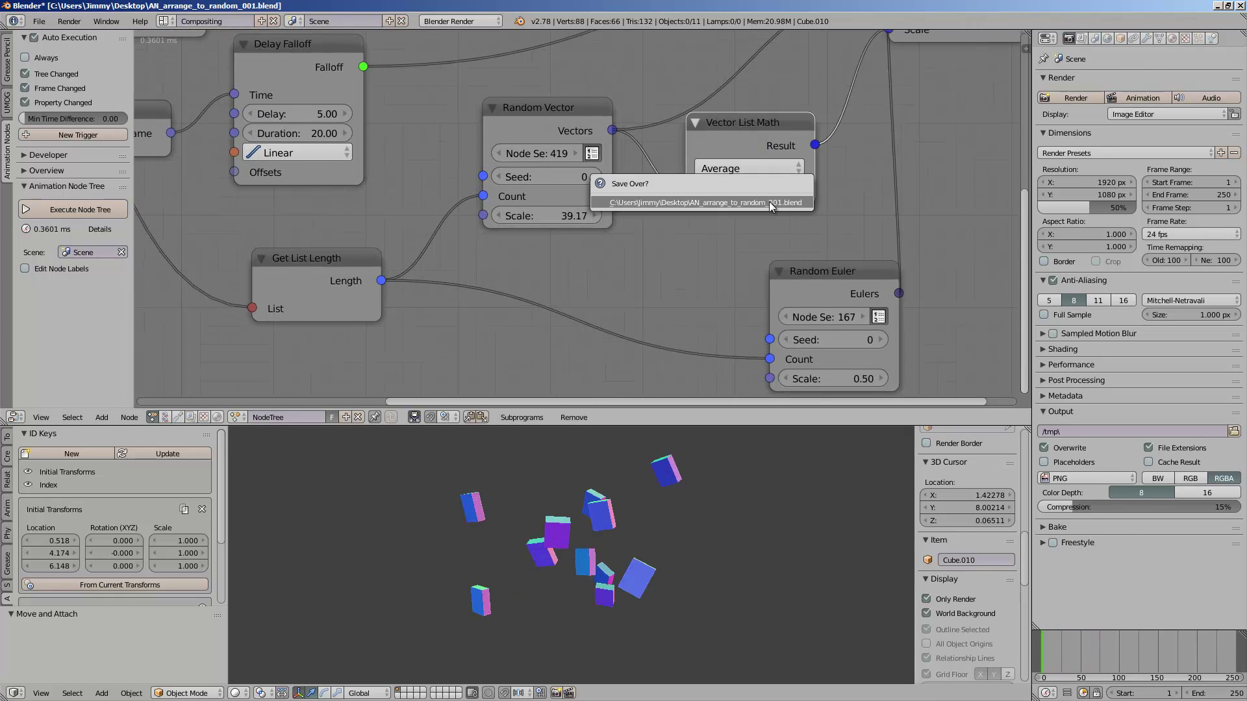
left_click(769, 168)
Step: Delete the Vector List Math node, shift the Offset Matrix node to the right, and save the file
left_click(777, 126)
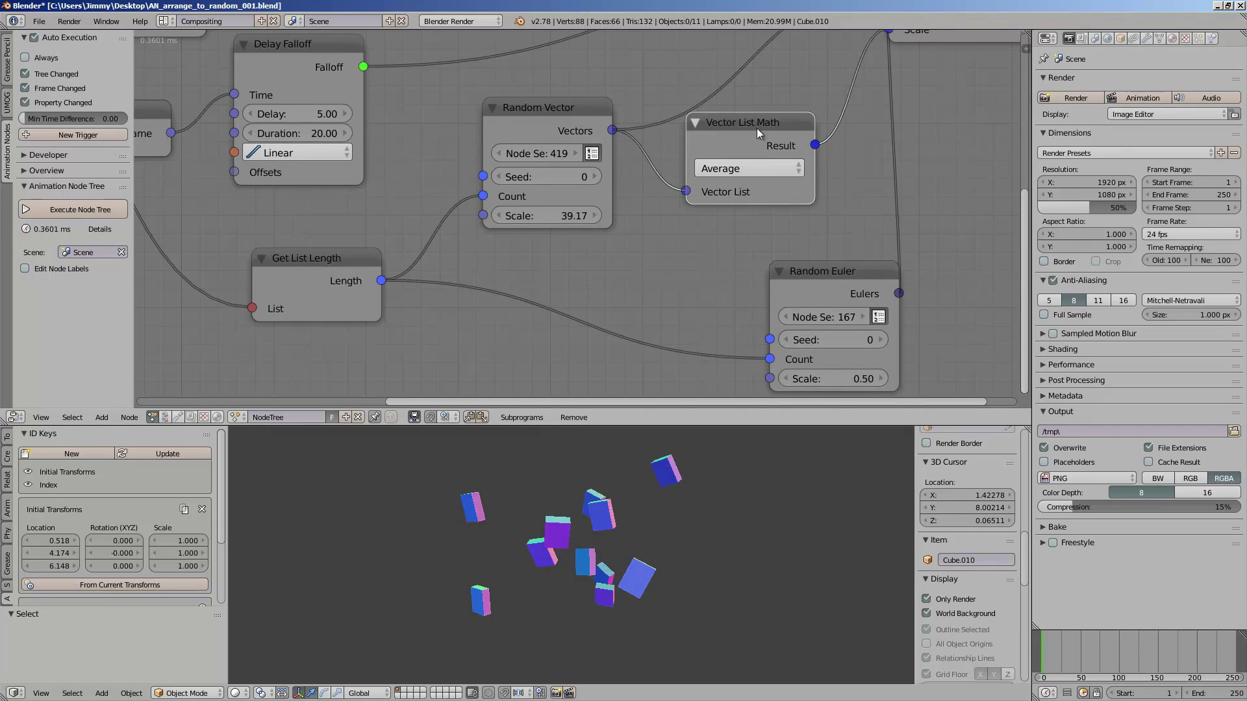
key("x")
middle_click_drag(727, 165, 640, 232)
left_click_drag(489, 200, 478, 188)
middle_click_drag(676, 162, 623, 193)
left_click_drag(878, 115, 942, 112)
key("ctrl+s")
left_click(746, 226)
Step: Duplicate the Random Vector node and place the copy just above the Random Euler node
scroll(639, 265, "down", 3)
middle_click_drag(639, 265, 813, 217)
left_click_drag(600, 175, 614, 160)
key("shift+d")
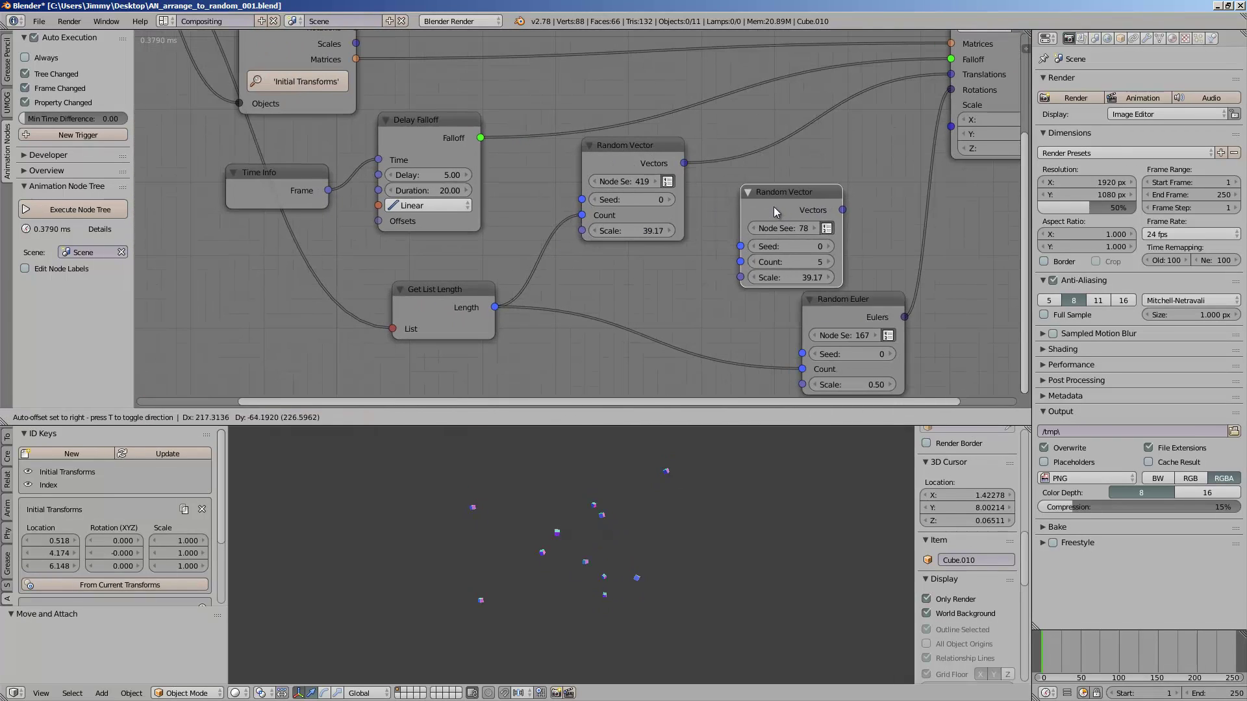
left_click(773, 206)
Step: Link Get List Length to the duplicated Random Vector's Count and its Vectors output to the Offset Matrix scale input
left_click_drag(495, 307, 657, 289)
left_click_drag(739, 269, 740, 264)
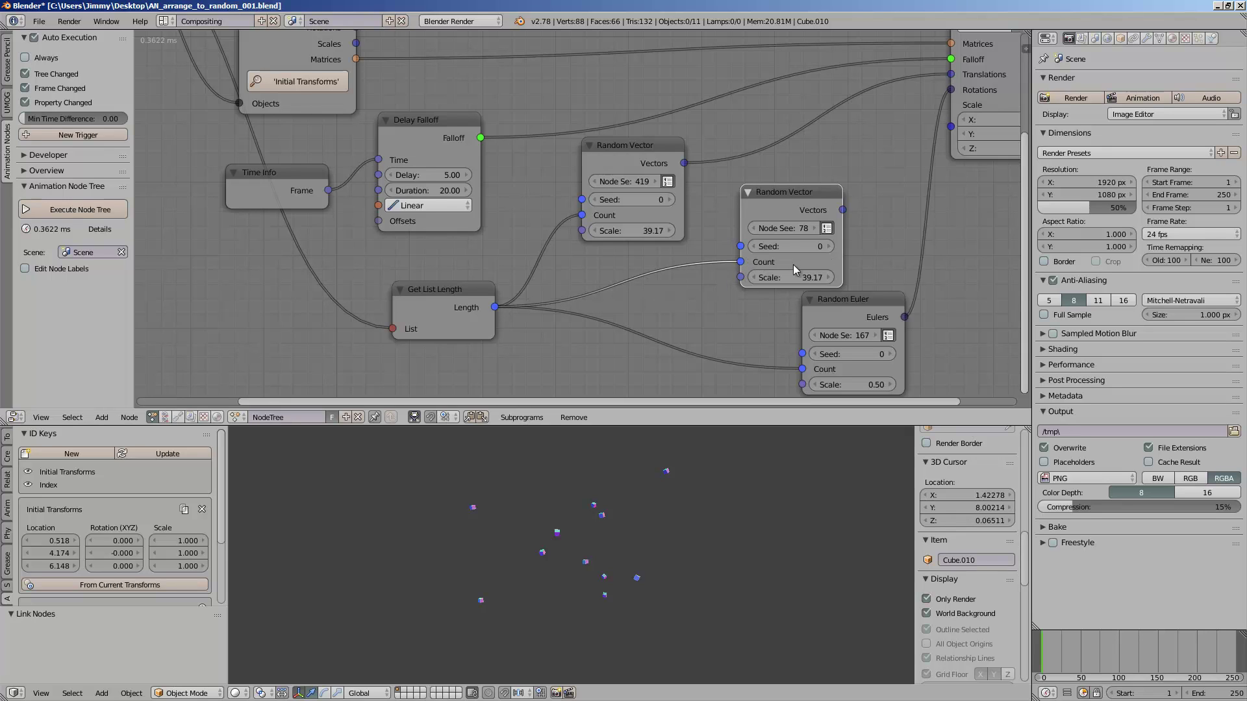
left_click_drag(843, 210, 951, 127)
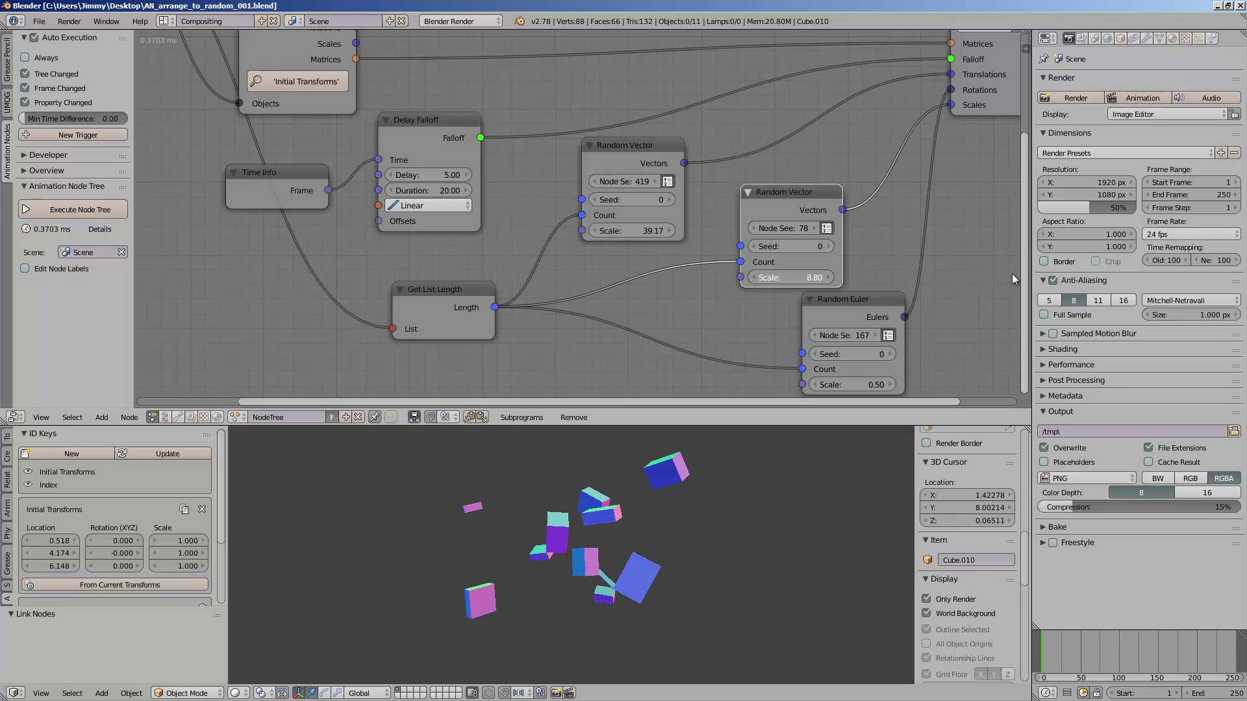
Step: Set the duplicated Random Vector node's scale to 11.05 and its seed to 45, and save the file
left_click_drag(1012, 274, 1056, 276)
middle_click_drag(659, 558, 637, 540)
scroll(692, 545, "up", 3)
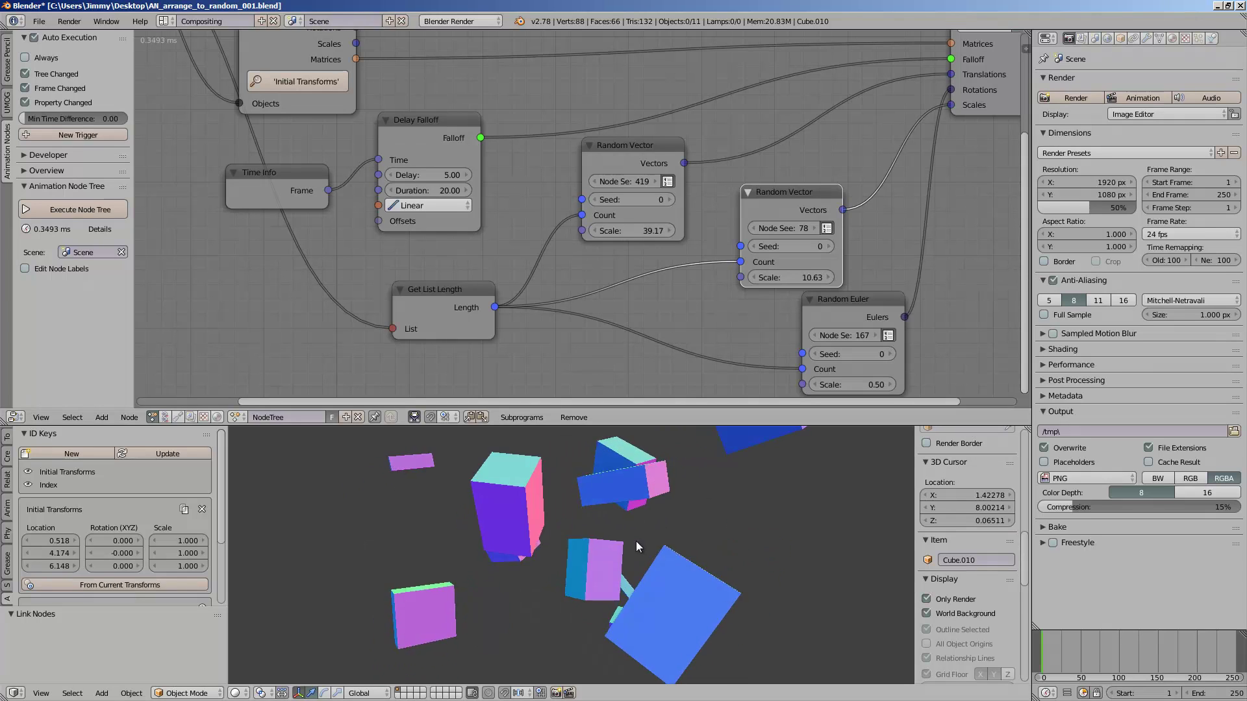
scroll(637, 541, "down", 4)
key("ctrl+s")
left_click(641, 544)
mouse_move(1039, 641)
left_mouse_down()
mouse_move(1076, 640)
mouse_move(1041, 642)
left_mouse_up()
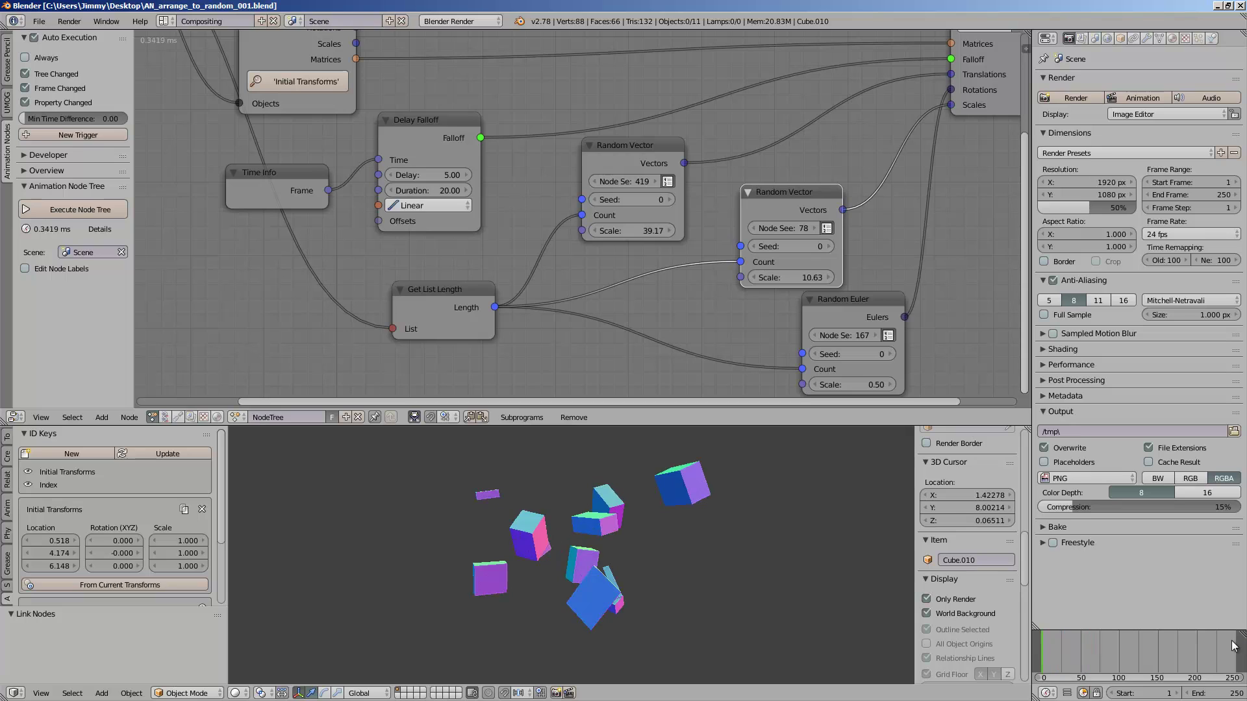
middle_click_drag(805, 569, 757, 569)
key("ctrl+s")
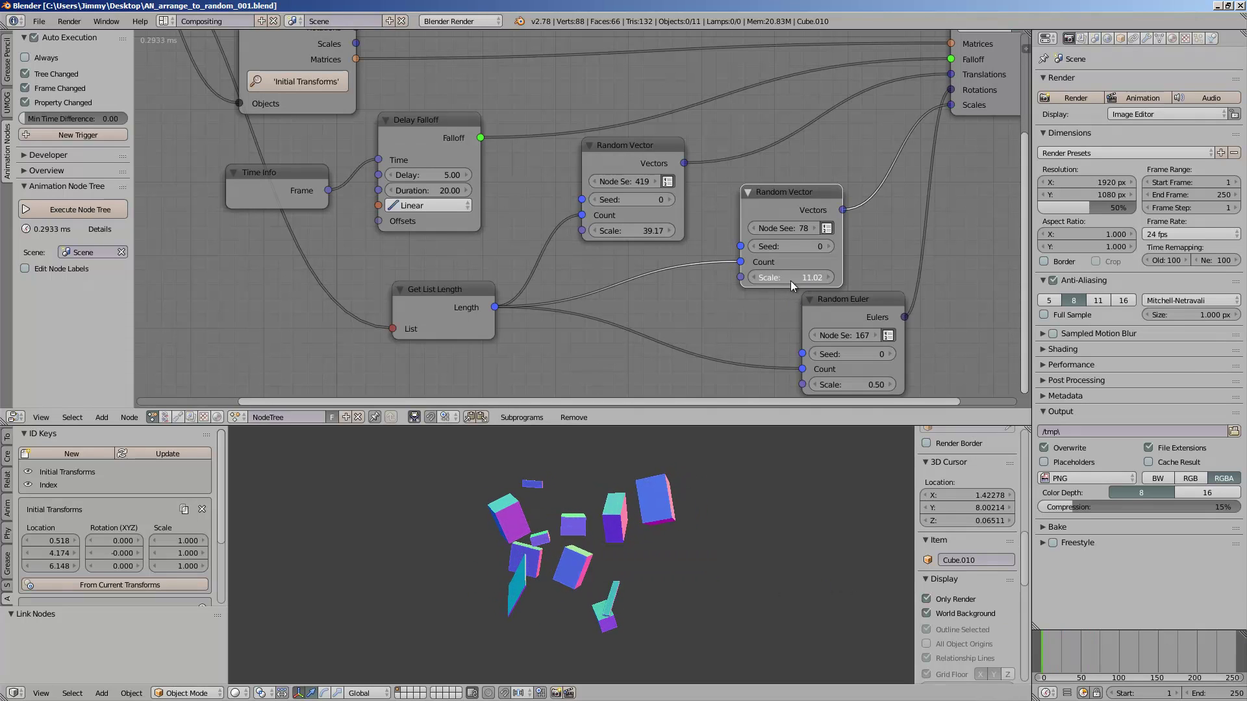
left_click_drag(791, 280, 793, 280)
left_click_drag(791, 245, 821, 244)
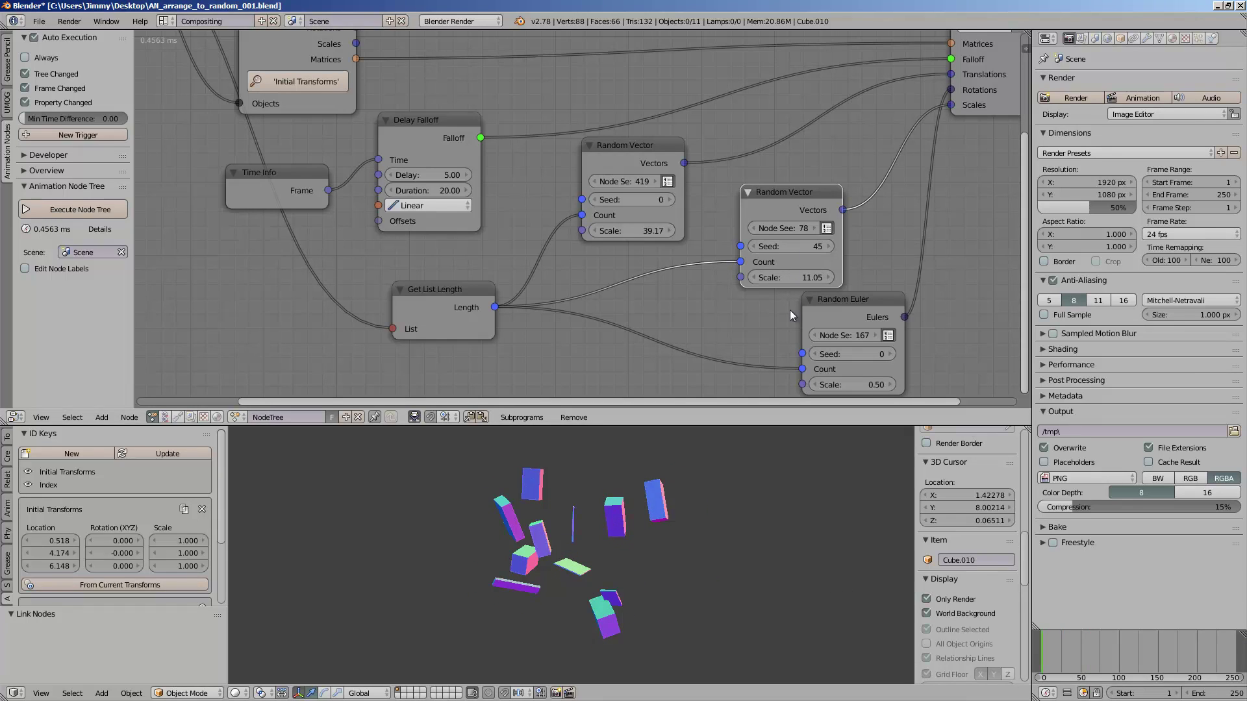
key("ctrl+s")
Step: Scrub the animation from the start, stop at about frame 105, and view the arranged letter b from the front
left_click_drag(1053, 654, 1164, 632)
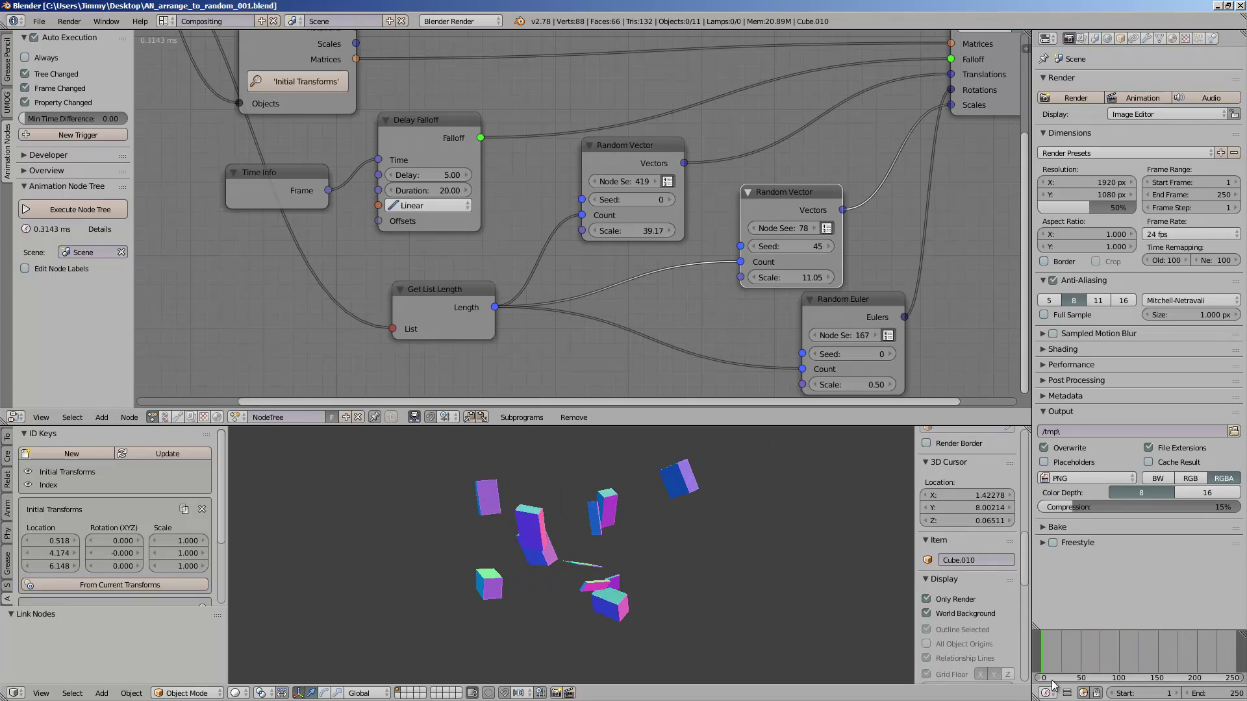
left_click_drag(1053, 686, 1217, 642)
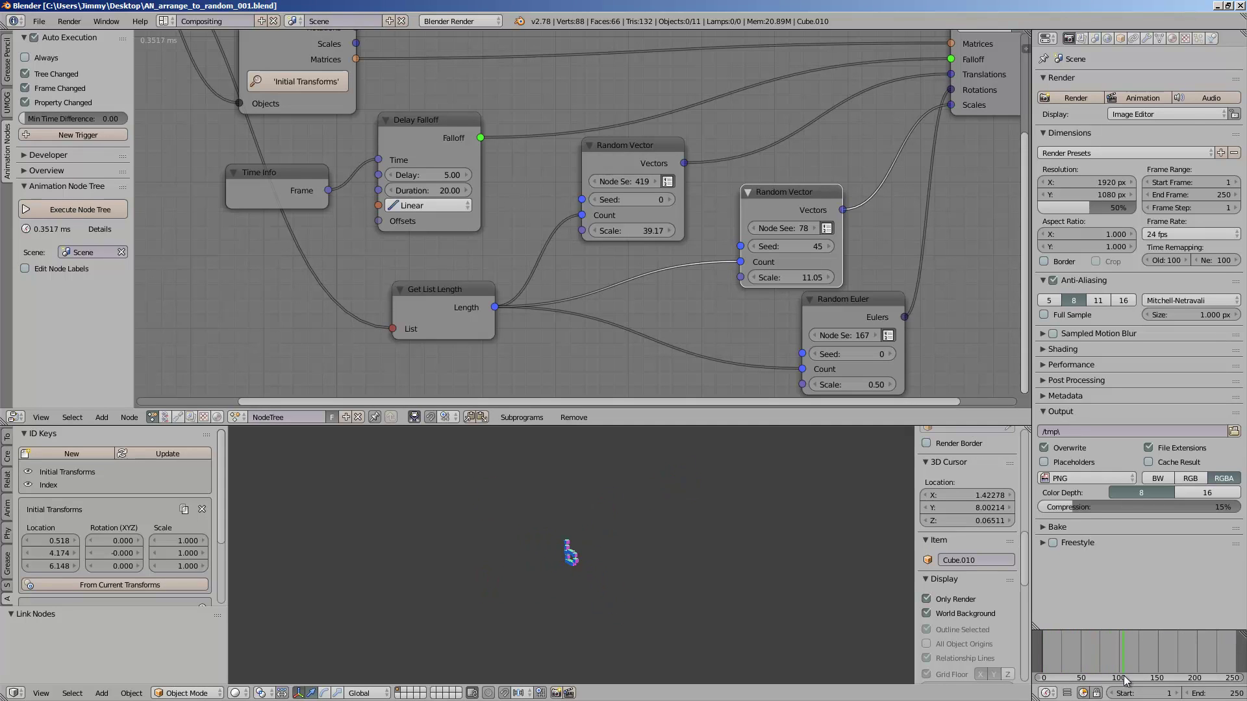
scroll(536, 580, "up", 4)
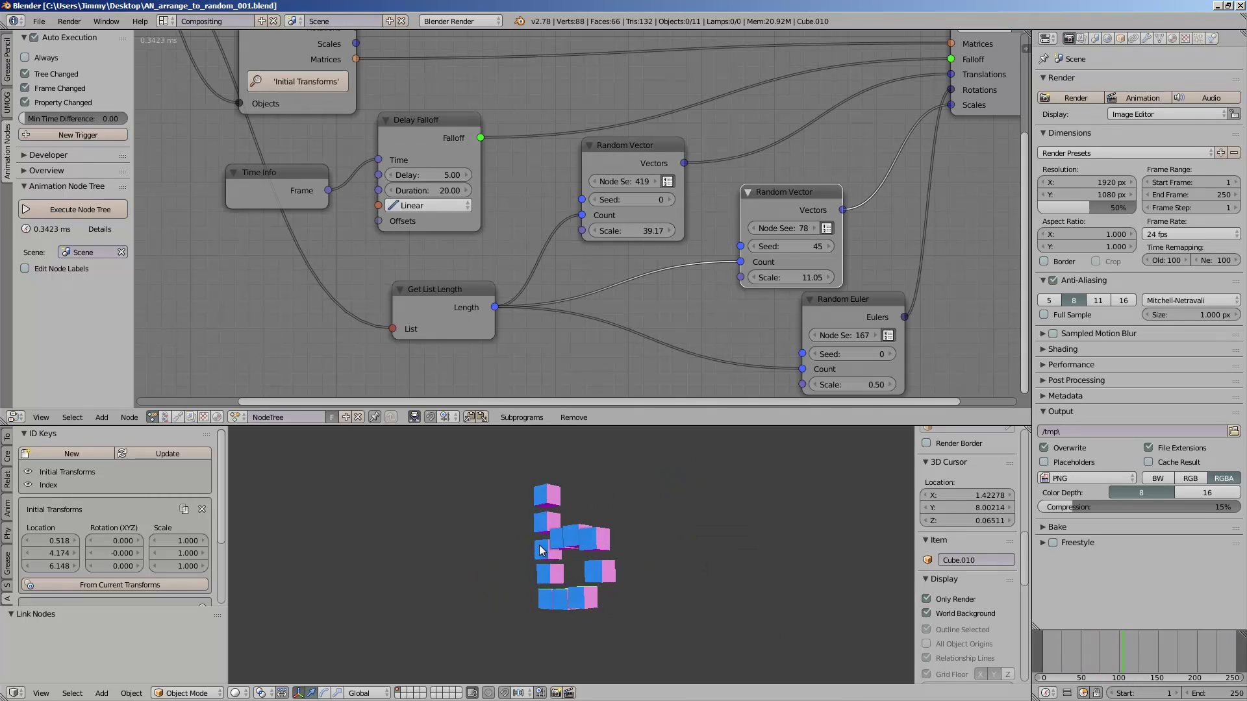
middle_click_drag(541, 550, 665, 547)
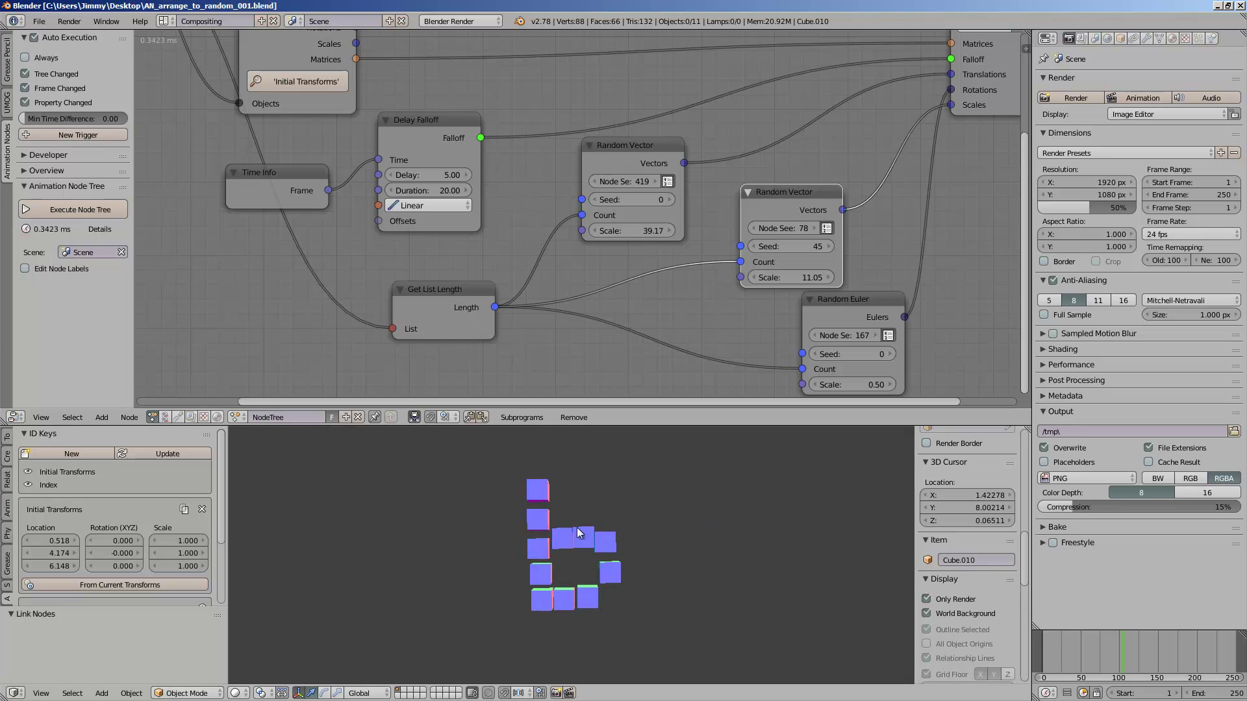
Step: Duplicate all cubes of the letter b beside the original, and move the copy's topmost cube away from the rest
key("a")
key("shift+d")
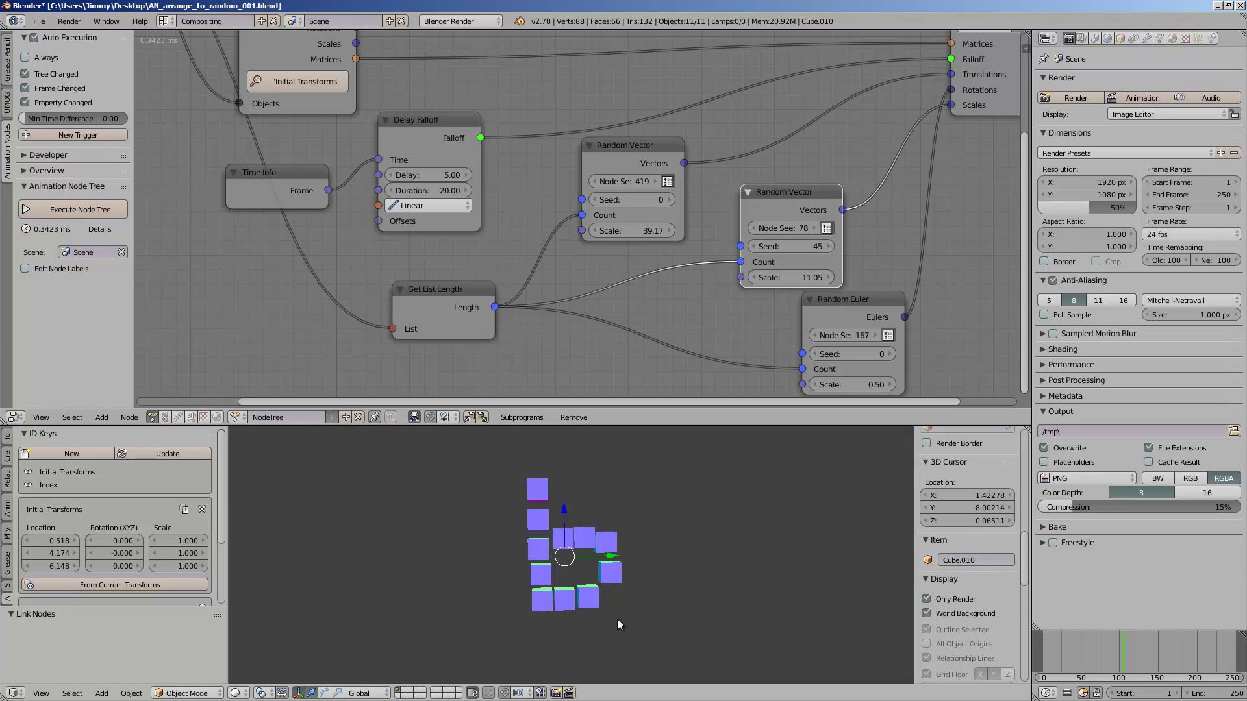
left_click(755, 610)
right_click(680, 496)
key("g")
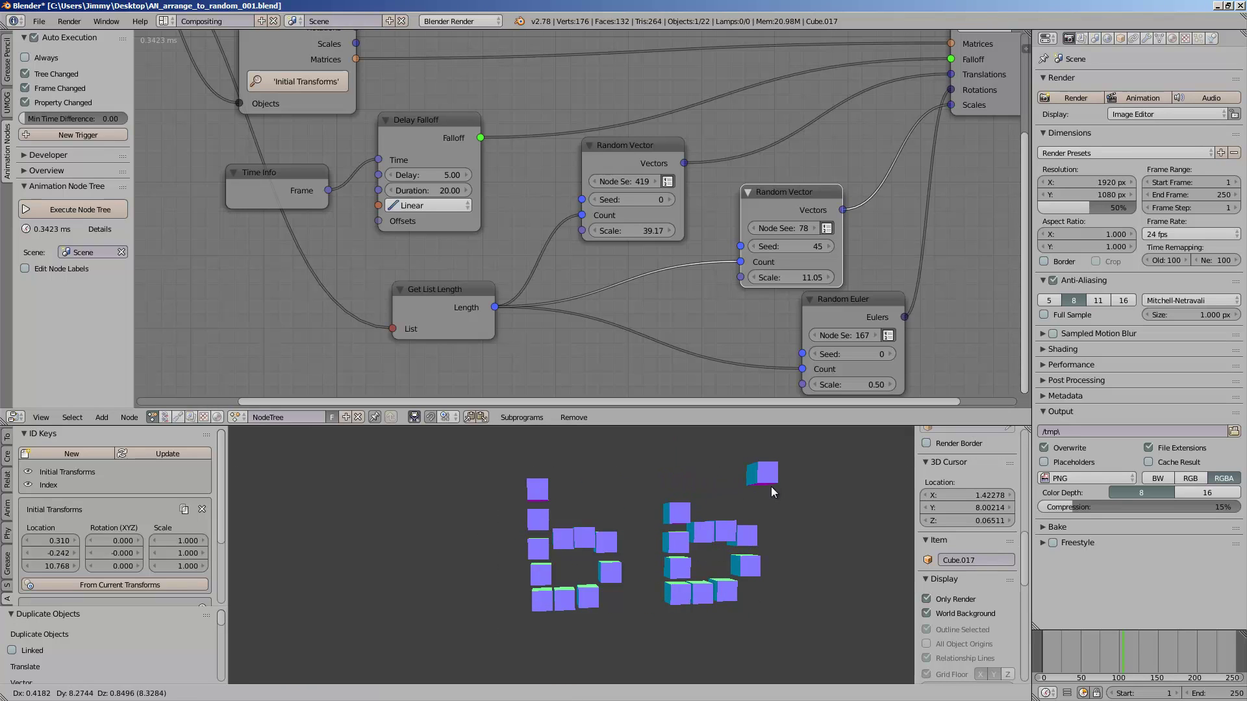
left_click(736, 481)
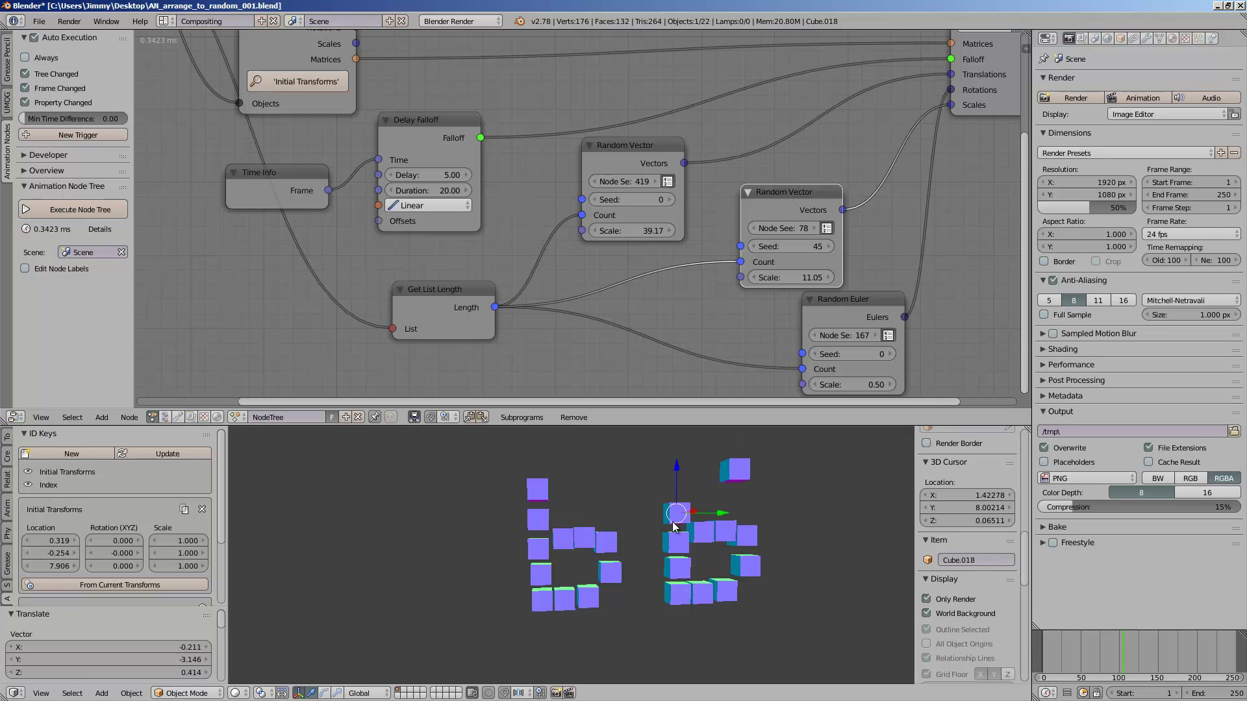
Step: Delete the other duplicated cubes, keeping only the separated one beside the letter b
left_click_drag(733, 575, 783, 620)
key("x")
left_click(784, 619)
Step: Duplicate the separated cube three times to build the top row and upper-left curve of a letter s
right_click(733, 481)
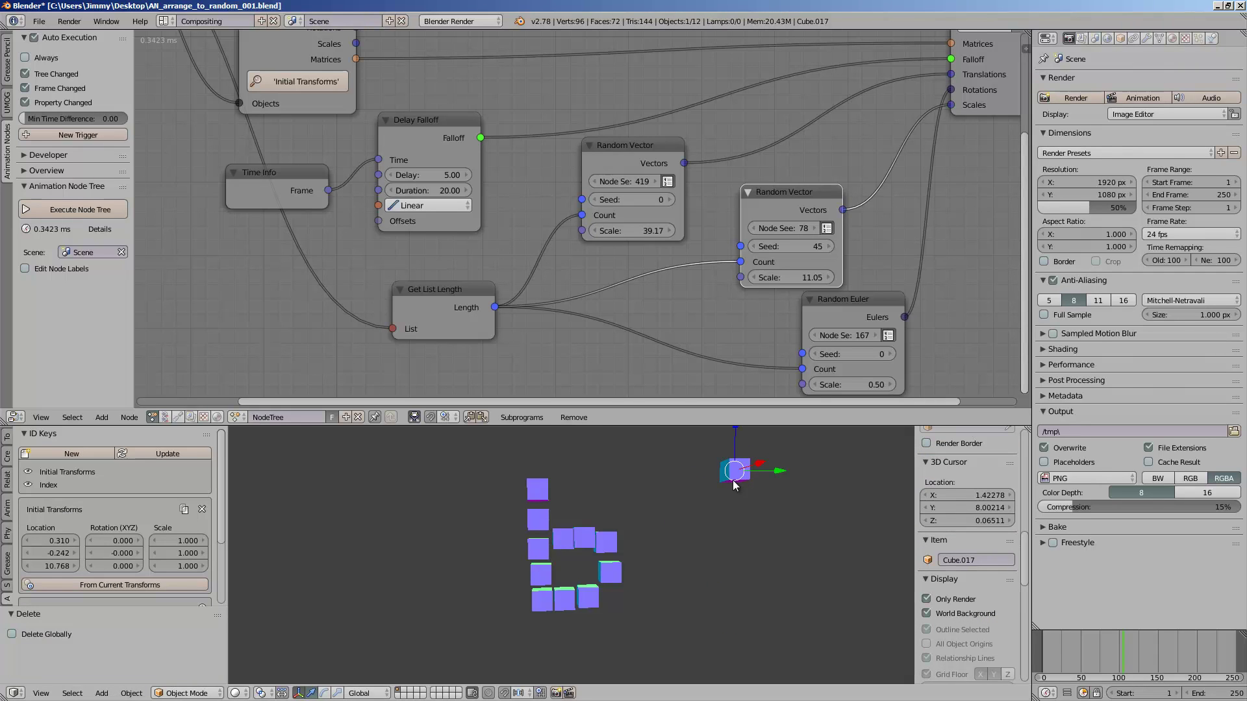
key("shift+d")
left_click(701, 479)
key("shift+d")
left_click(670, 482)
key("shift+d")
left_click(672, 518)
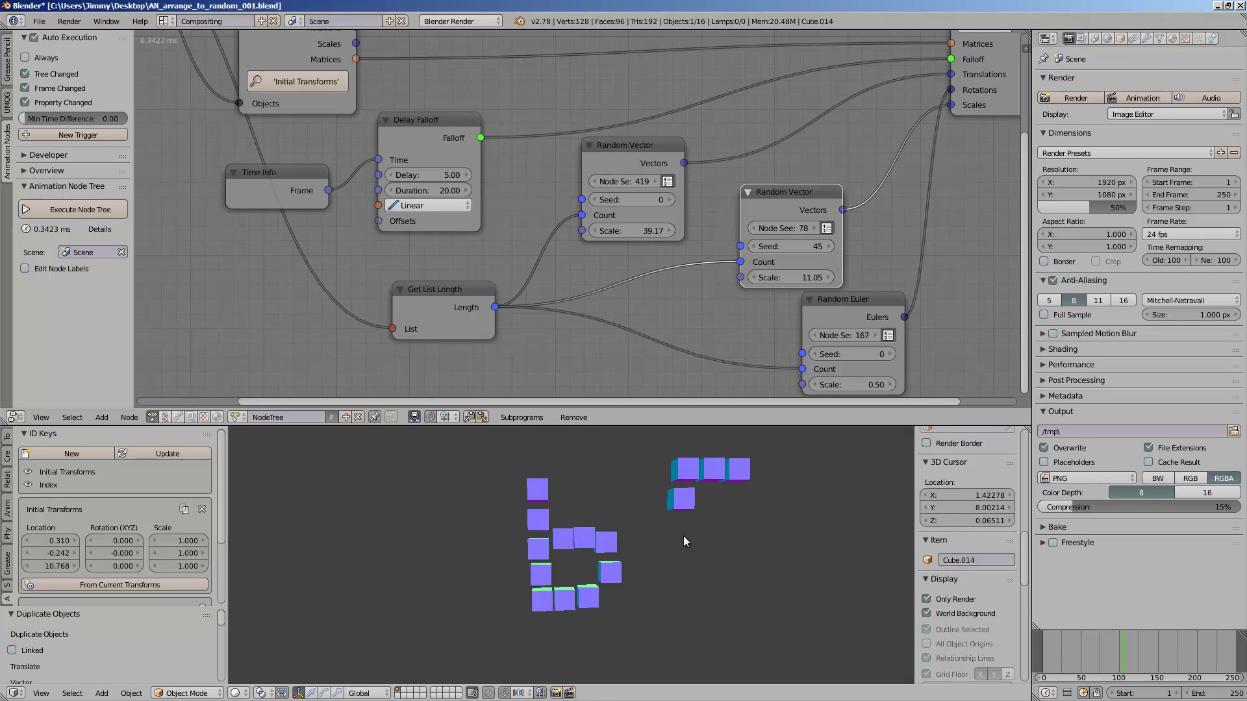
Step: Duplicate further cubes along the diagonal and lower curve to complete the letter s
key("shift+d")
left_click(701, 547)
key("shift+d")
left_click(732, 573)
key("shift+d")
left_click(747, 603)
key("shift+d")
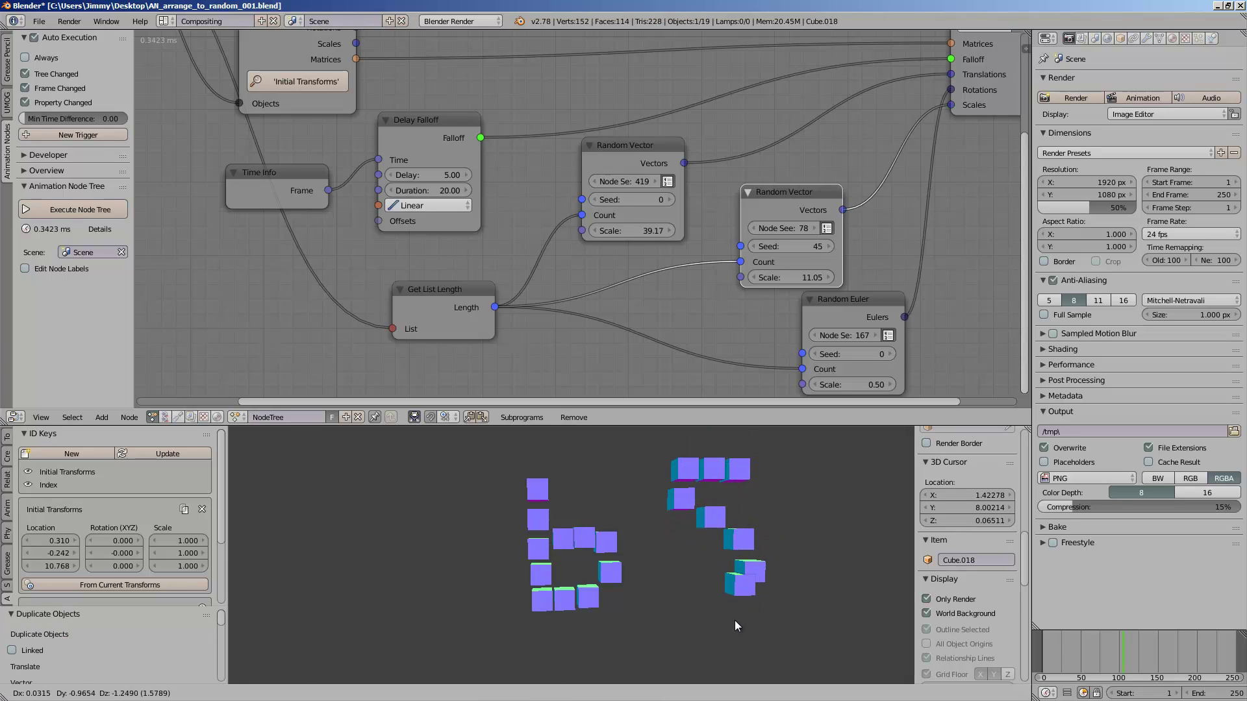
left_click(727, 622)
key("shift+d")
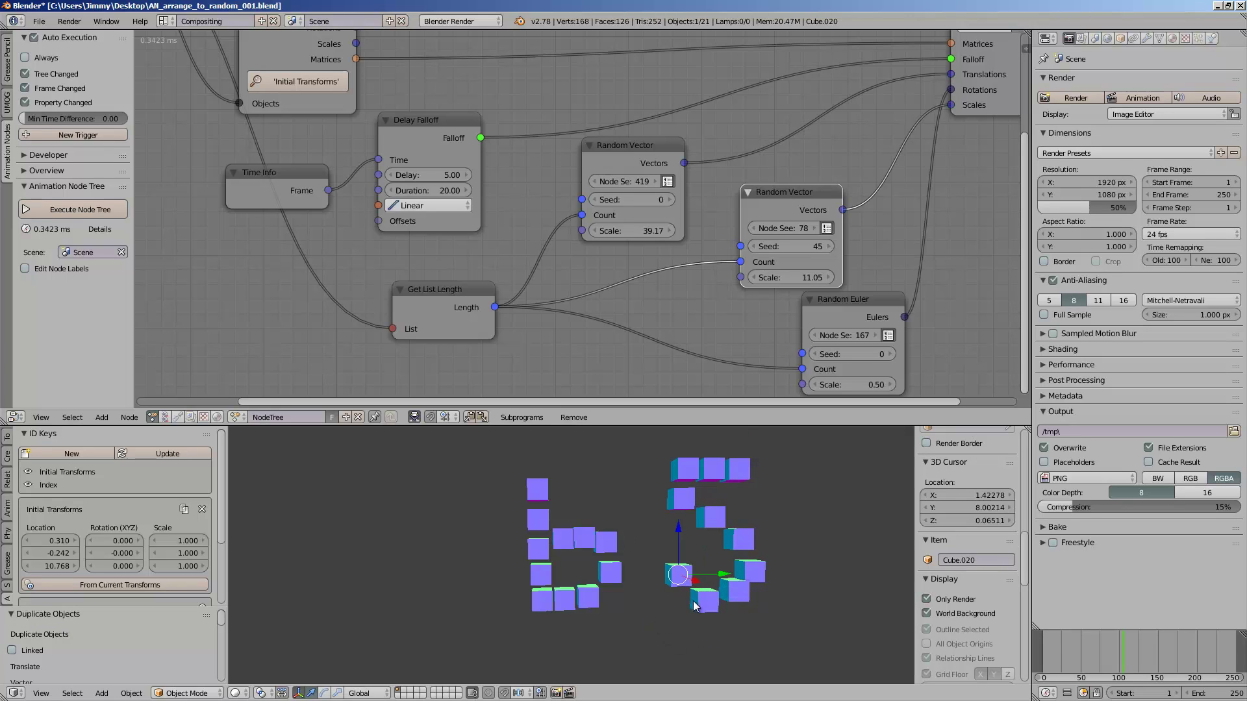
left_click(674, 598)
Step: Select all cubes of both letters and update their Initial Transforms ID key from the current transforms
key("a")
scroll(563, 536, "down", 2)
key("a")
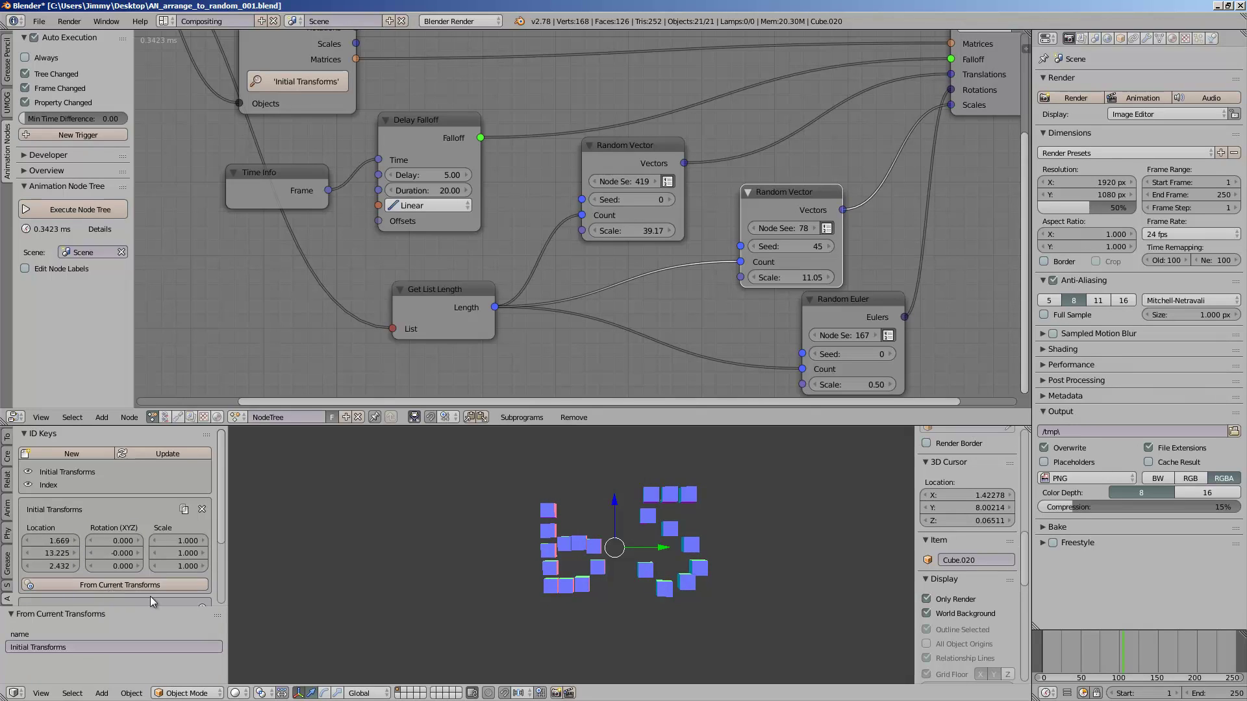
Step: Scrub through the timeline to preview the cubes assembling into the letters b and s
middle_click_drag(580, 570, 488, 591, "shift")
left_click_drag(1042, 645, 1145, 642)
scroll(551, 373, "down", 4)
mouse_move(551, 373)
middle_mouse_down()
mouse_move(559, 332)
mouse_move(561, 356)
middle_mouse_up()
scroll(498, 253, "up", 5)
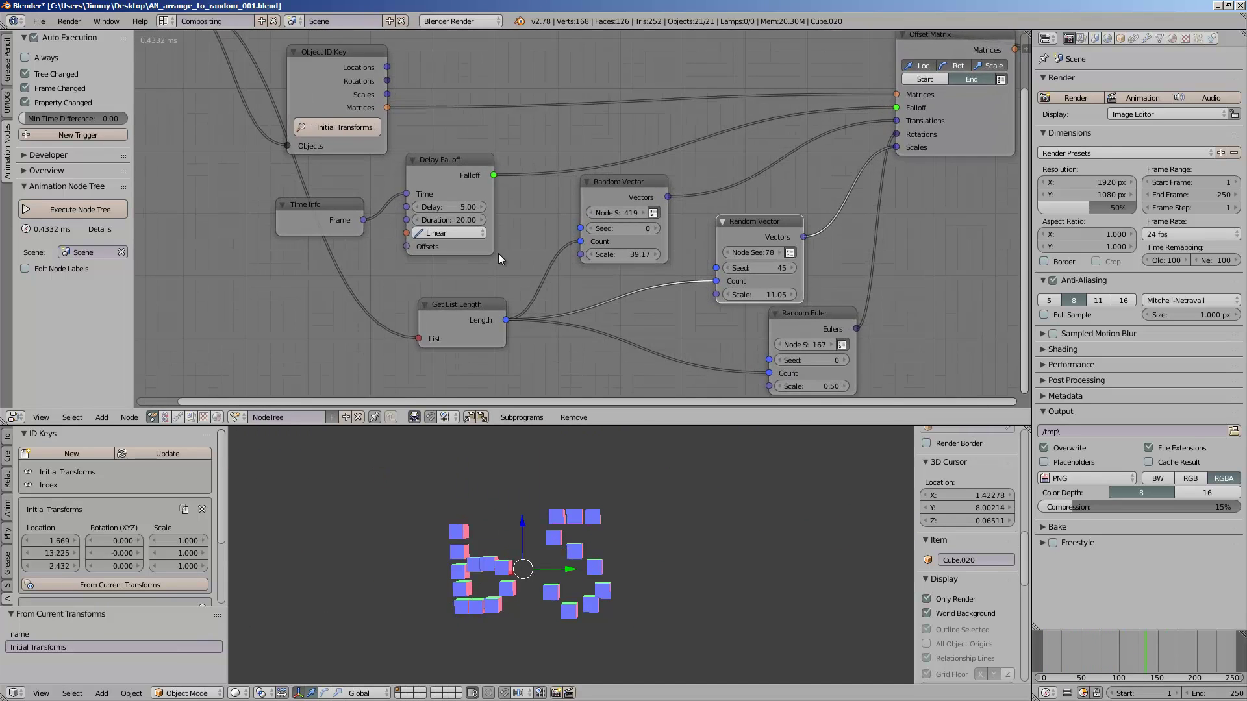
Step: Shift the Delay Falloff node slightly in the node tree and save the file over the existing one
middle_click_drag(449, 190, 510, 212)
mouse_move(483, 174)
left_mouse_down()
mouse_move(527, 139)
mouse_move(500, 162)
left_mouse_up()
scroll(500, 175, "down", 4)
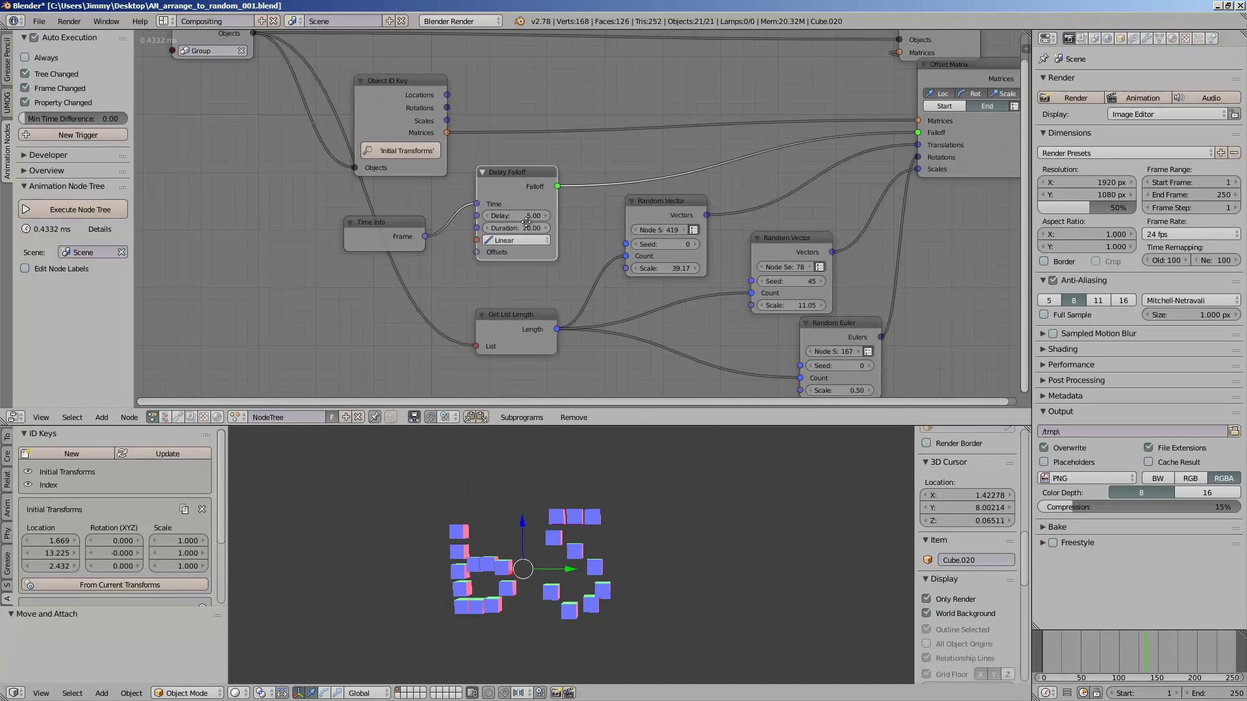
key("ctrl+s")
middle_click_drag(503, 232, 574, 205)
left_click(548, 219)
scroll(467, 221, "up", 3)
Step: Search the node library for falloff and look through the available falloff node types
key("shift+a")
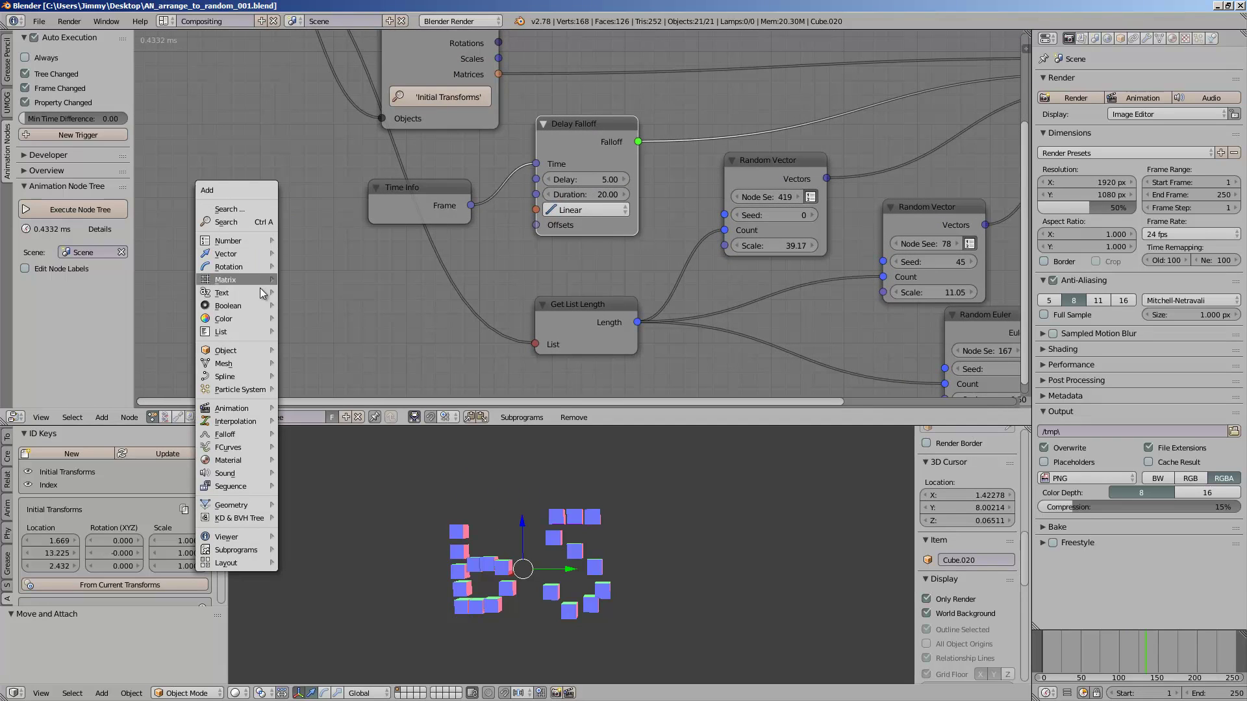
left_click(250, 225)
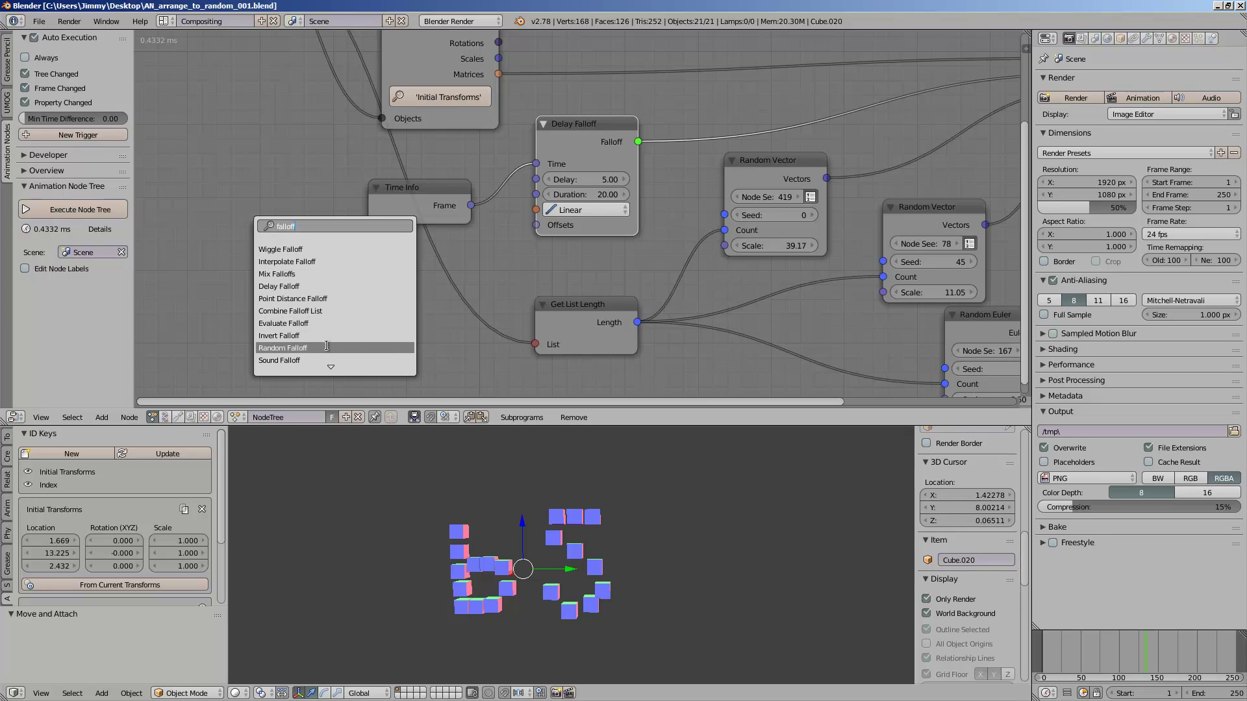
scroll(328, 356, "down", 3)
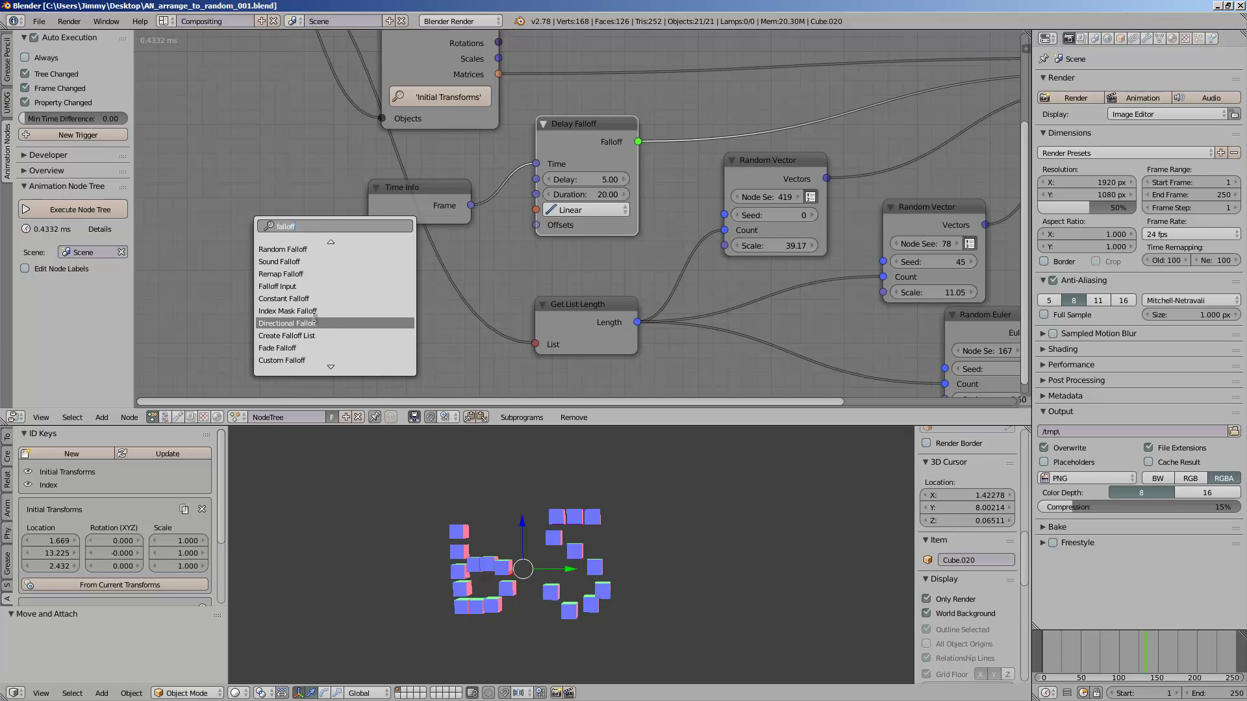
scroll(340, 283, "up", 5)
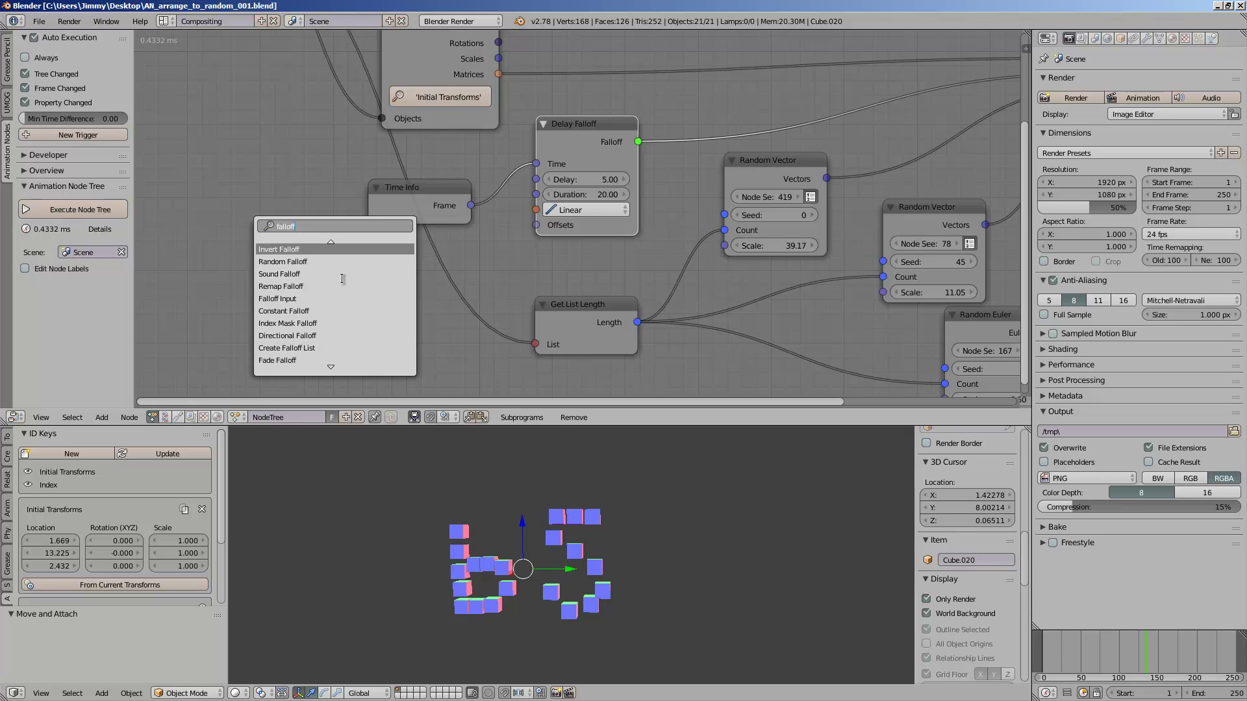
left_click(574, 269)
Step: Scrub the timeline back to the start of the animation and deselect all cubes
middle_click_drag(660, 533, 709, 517)
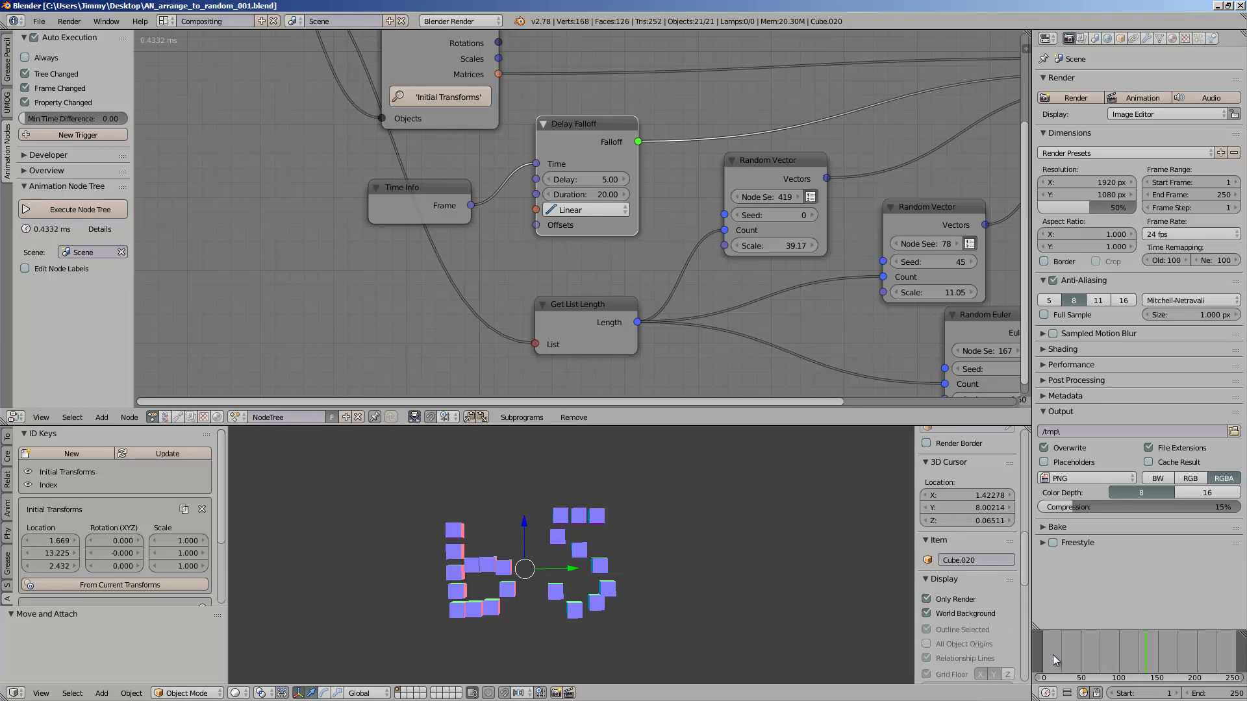
left_click_drag(1053, 655, 494, 550)
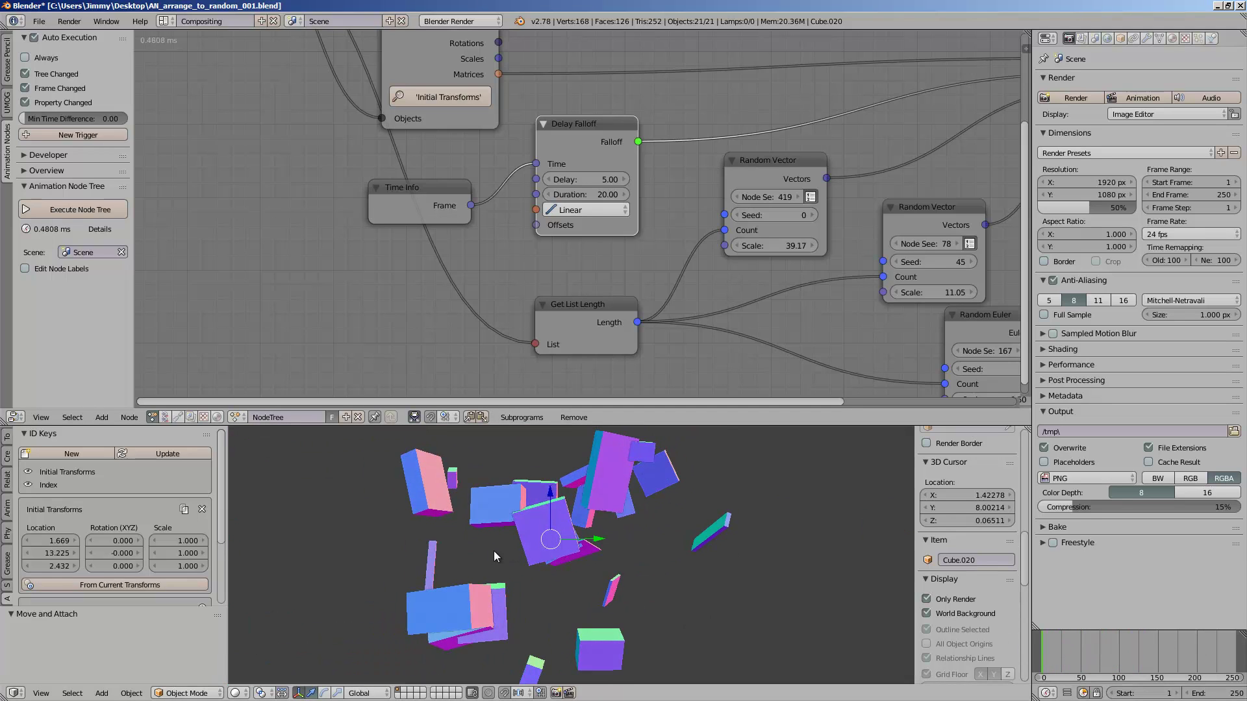
mouse_move(1038, 649)
left_mouse_down()
mouse_move(1095, 642)
mouse_move(1036, 637)
left_mouse_up()
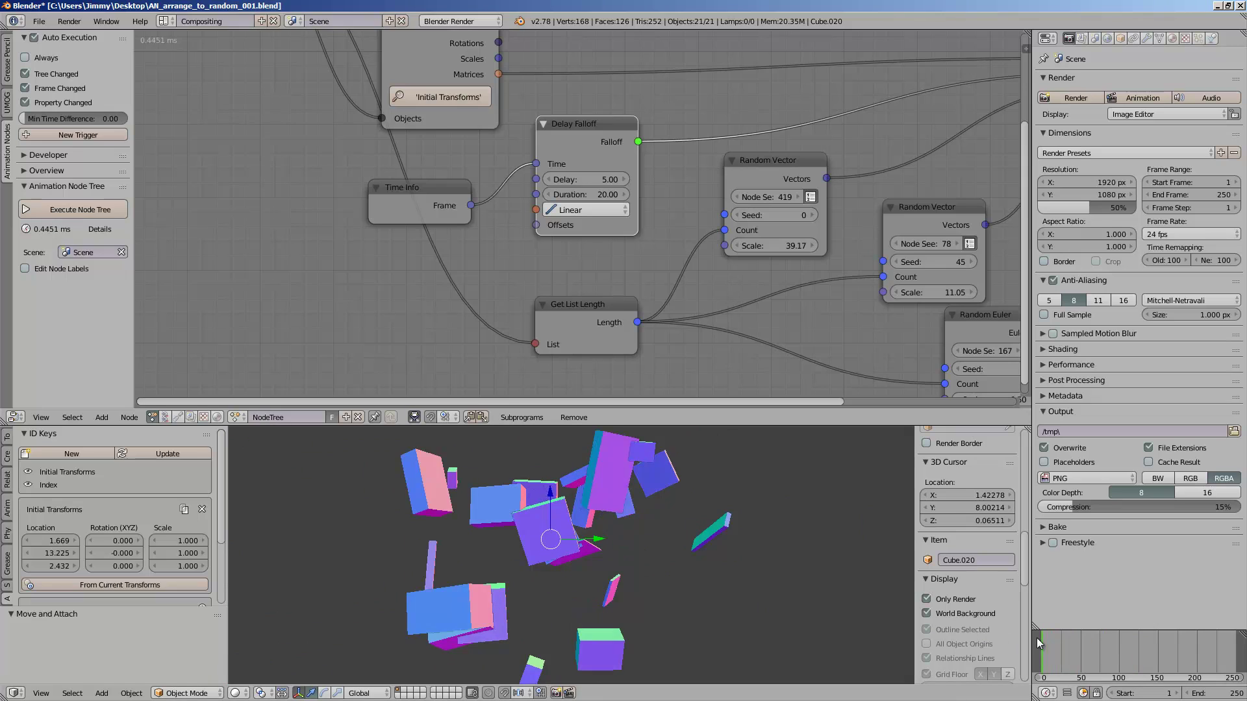
key("a")
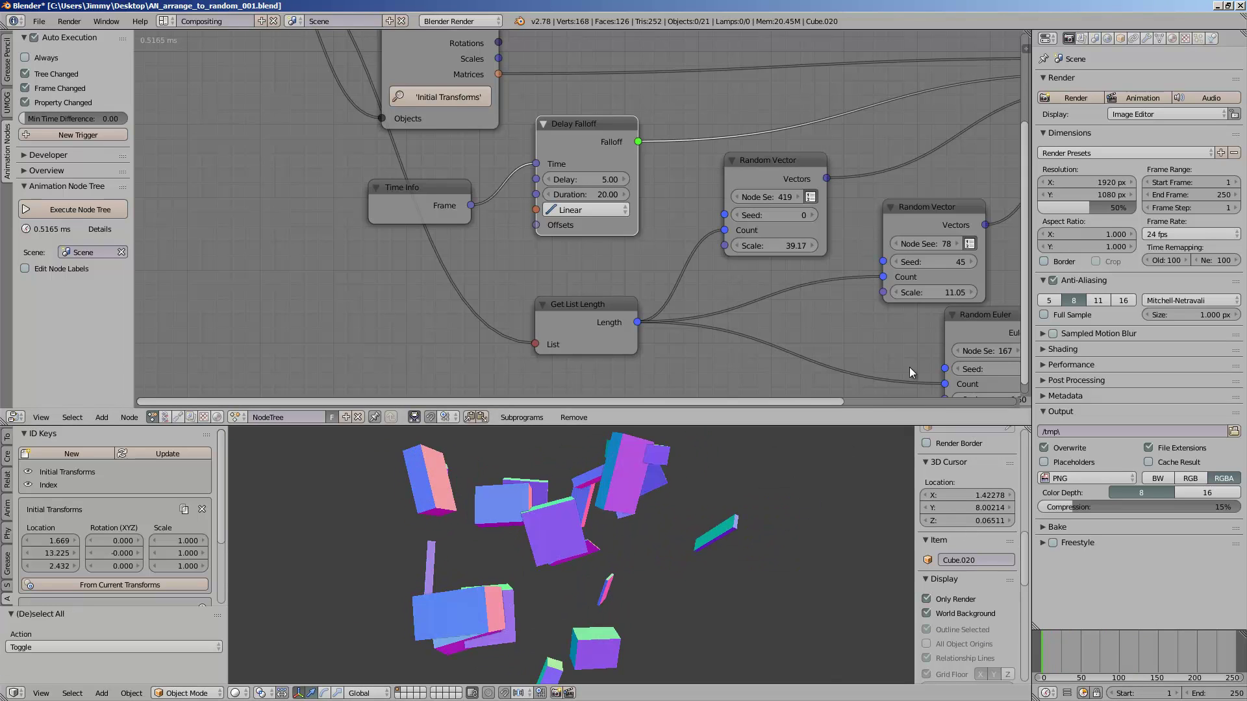
Step: Set the node seed of the Random Vector feeding Scales to 142 and the scale of the one feeding Translations to 77
left_click_drag(923, 238, 968, 231)
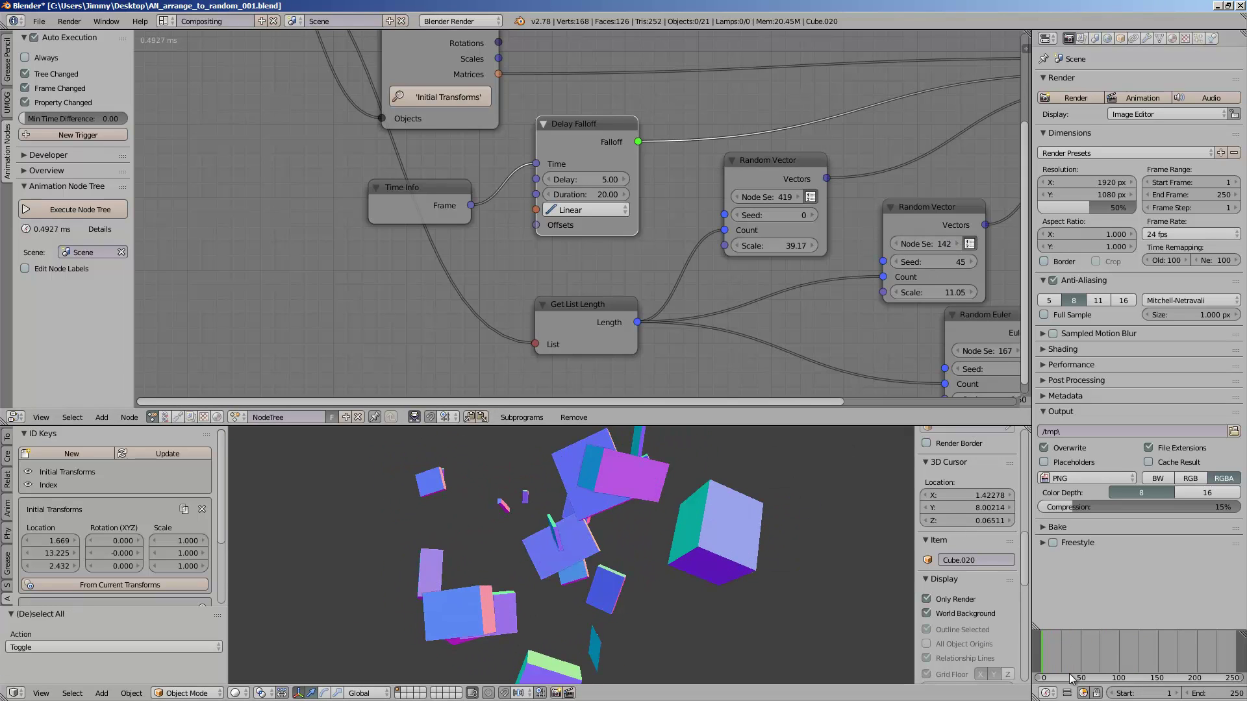
left_click_drag(1067, 649, 1041, 636)
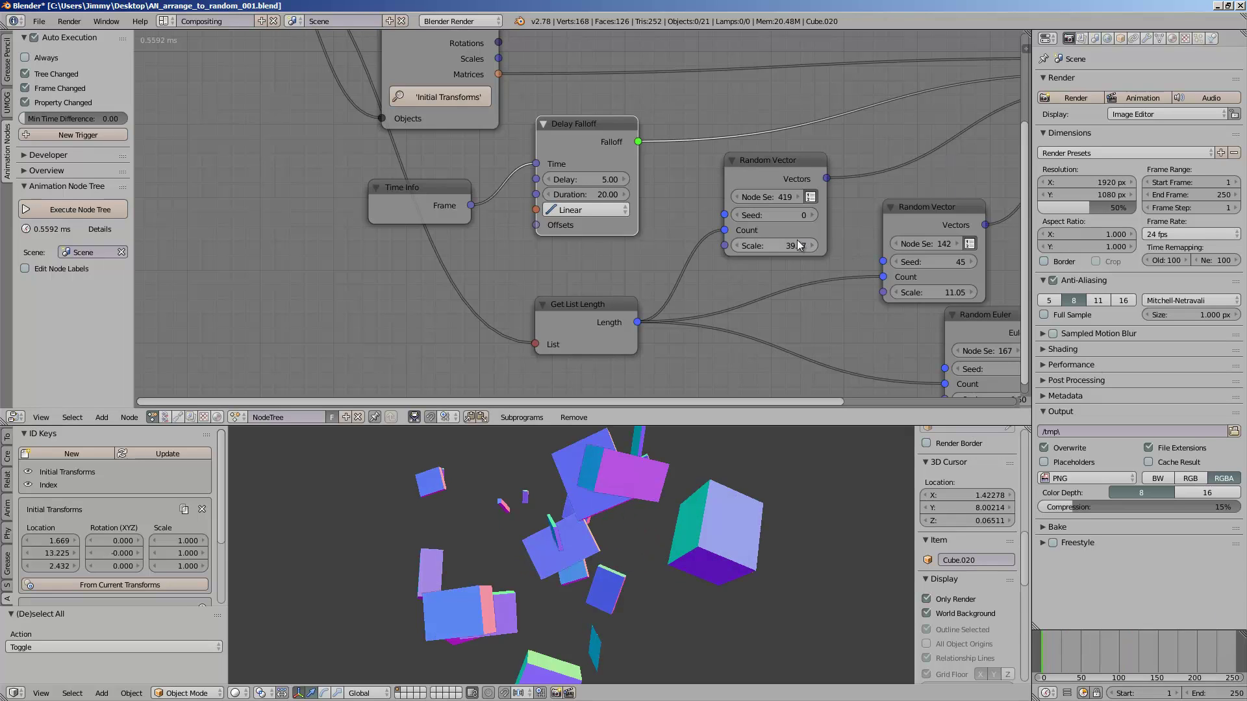
left_click_drag(799, 244, 373, 258)
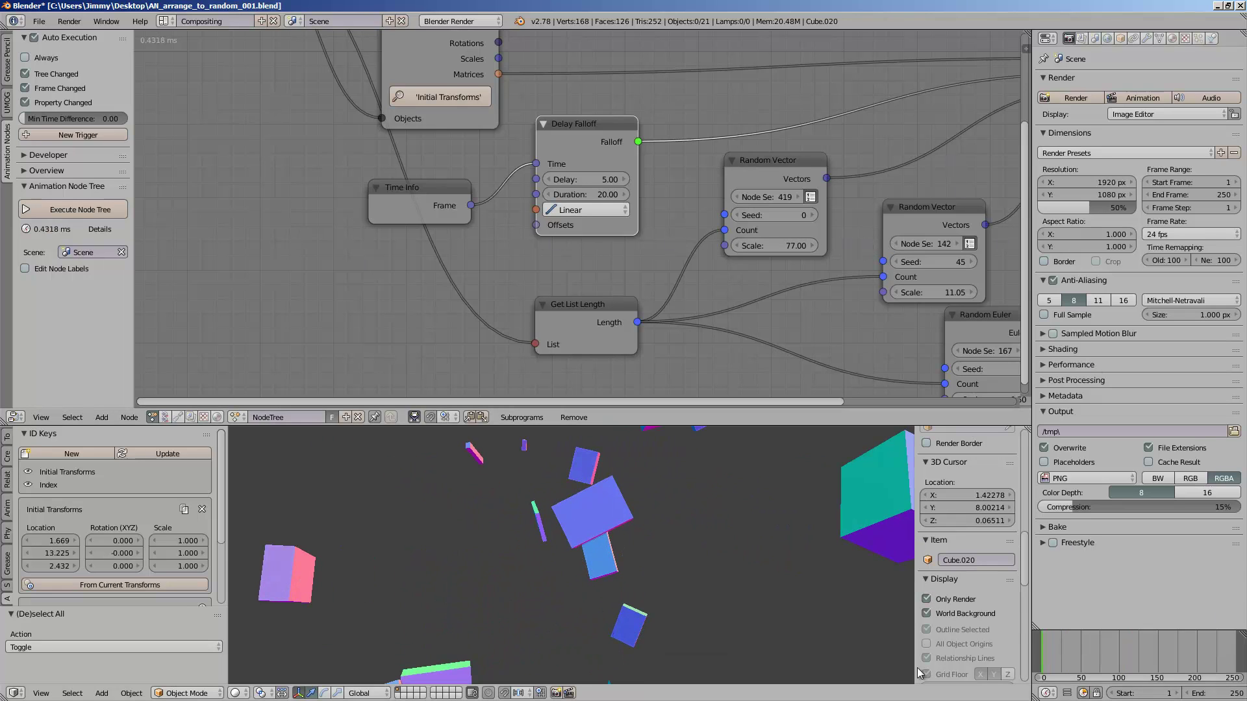
mouse_move(1048, 661)
left_mouse_down()
mouse_move(1095, 653)
mouse_move(1042, 650)
left_mouse_up()
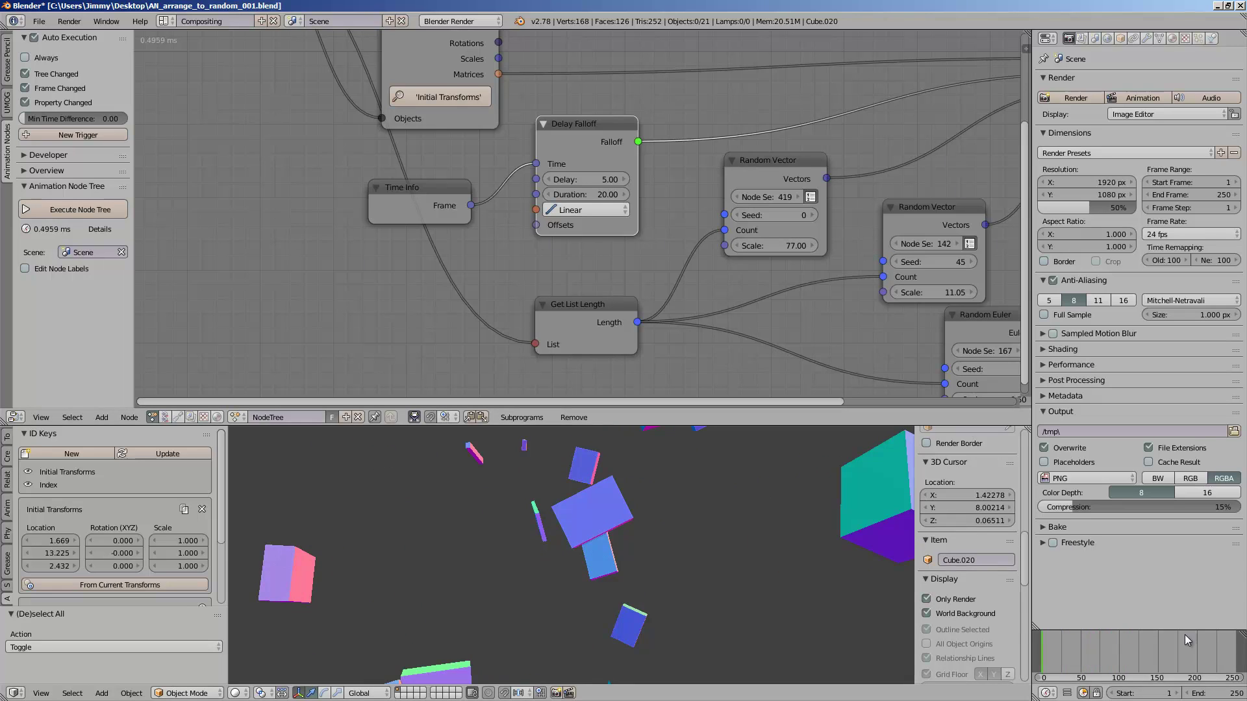
Step: Adjust the scale of the Random Vector feeding Translations to 76.73 and save the file
scroll(656, 152, "down", 2)
middle_click_drag(656, 152, 608, 111)
key("ctrl+s")
left_click(609, 130)
scroll(741, 196, "up", 3)
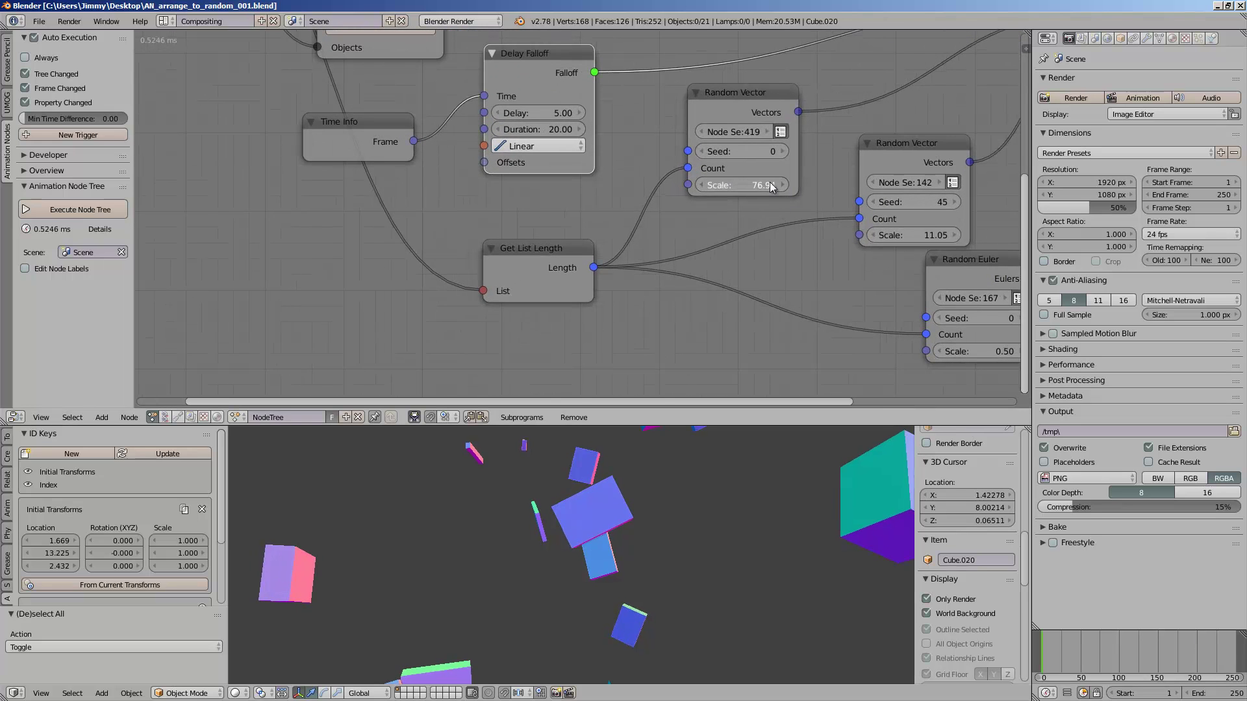
left_click_drag(744, 187, 736, 188)
scroll(573, 279, "down", 3)
middle_click_drag(573, 279, 704, 215)
key("ctrl+s")
left_click(704, 217)
Step: Add a Random Number node and place it beside the Get List Length node
key("shift+a")
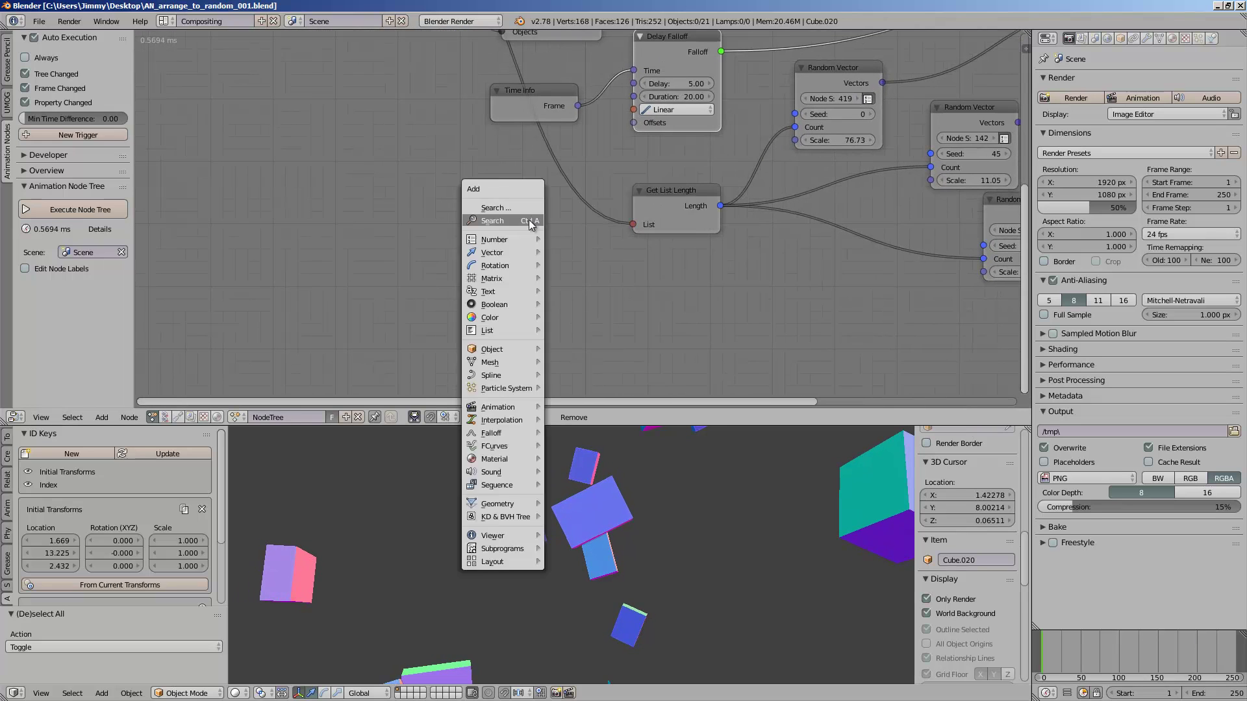
type("s")
type("rando")
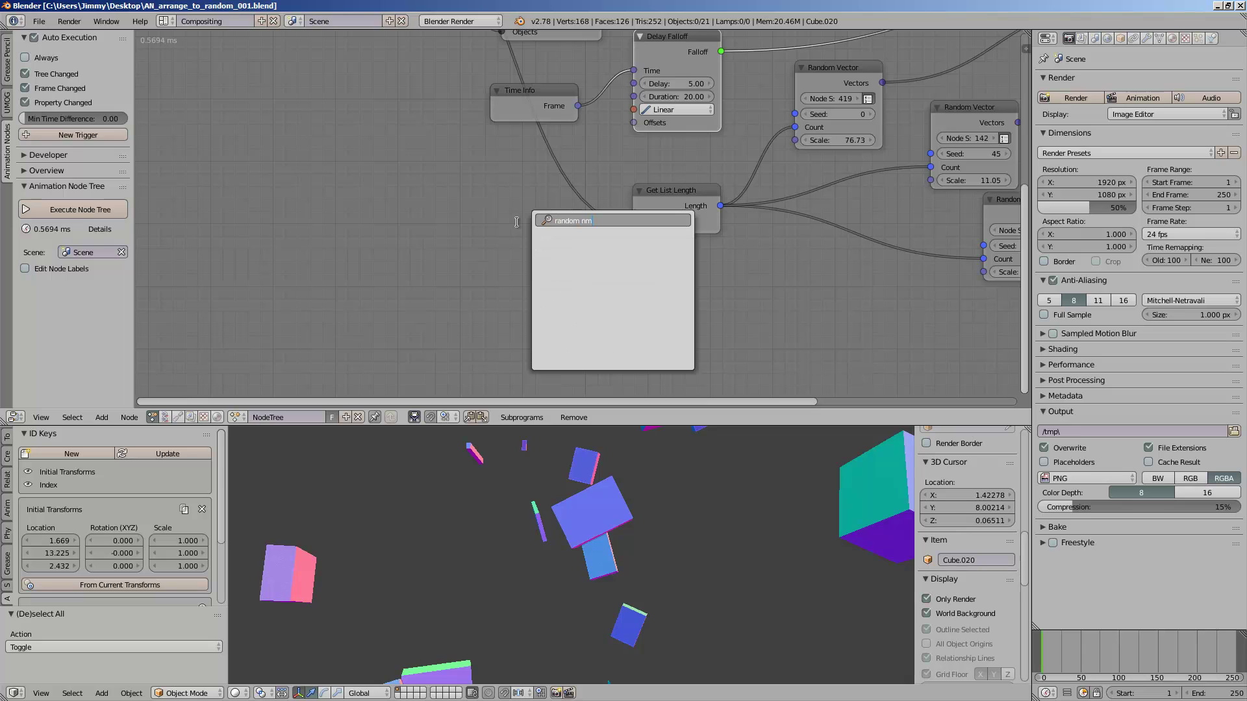
type("m n")
key("Return")
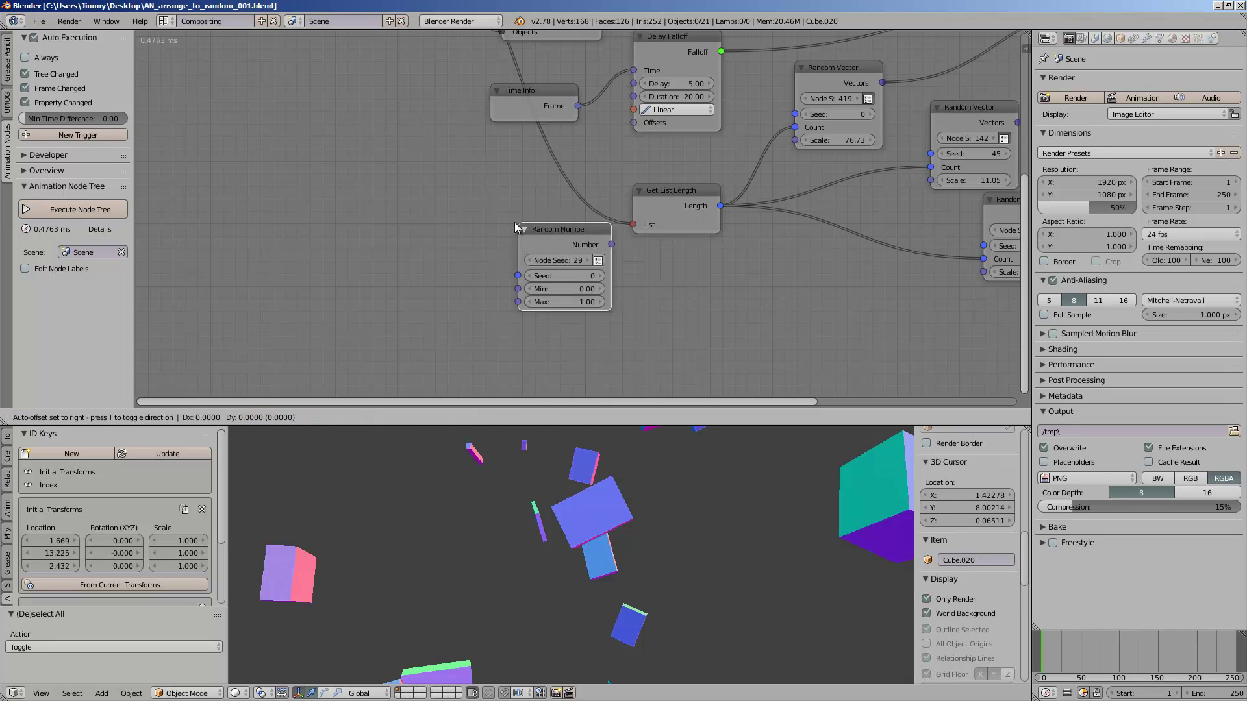
left_click(477, 221)
middle_click_drag(485, 203, 458, 270)
scroll(547, 275, "down", 1)
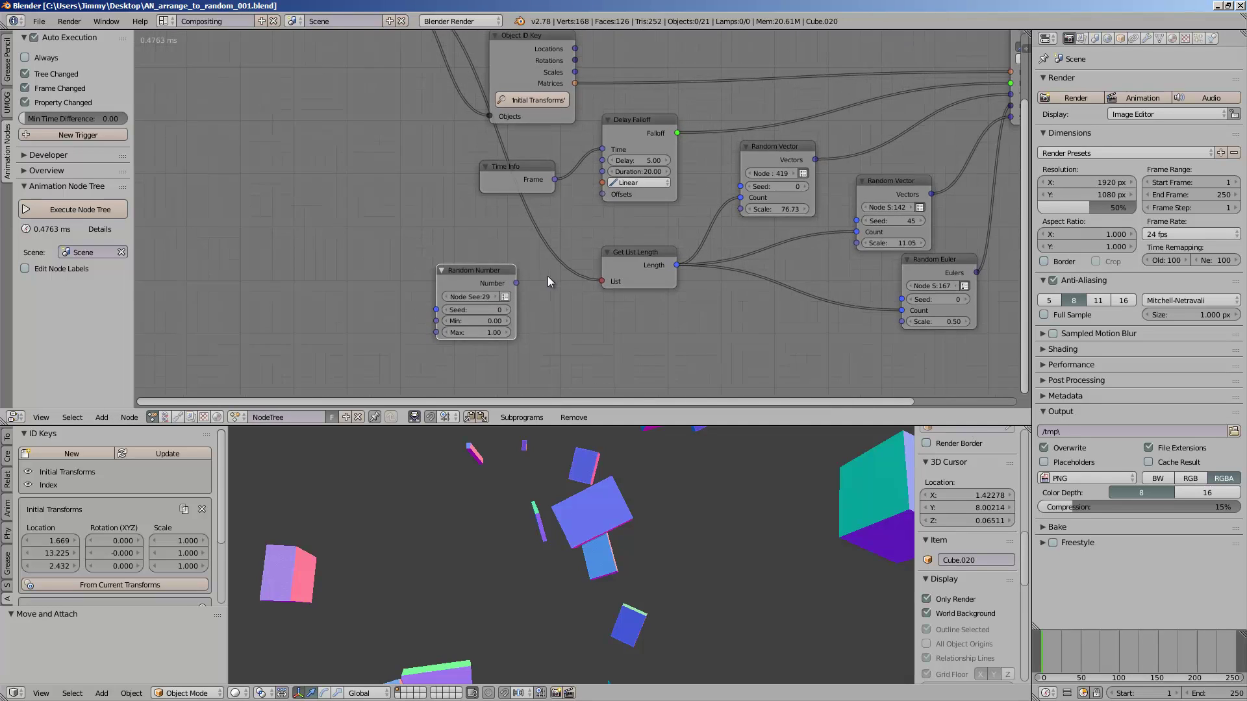
Step: Link the list length to the Random Number's Seed and its Number output to the Scale of the translations Random Vector
left_click_drag(673, 278, 436, 320)
left_click_drag(484, 296, 666, 284)
key("ctrl+s")
left_click(607, 309)
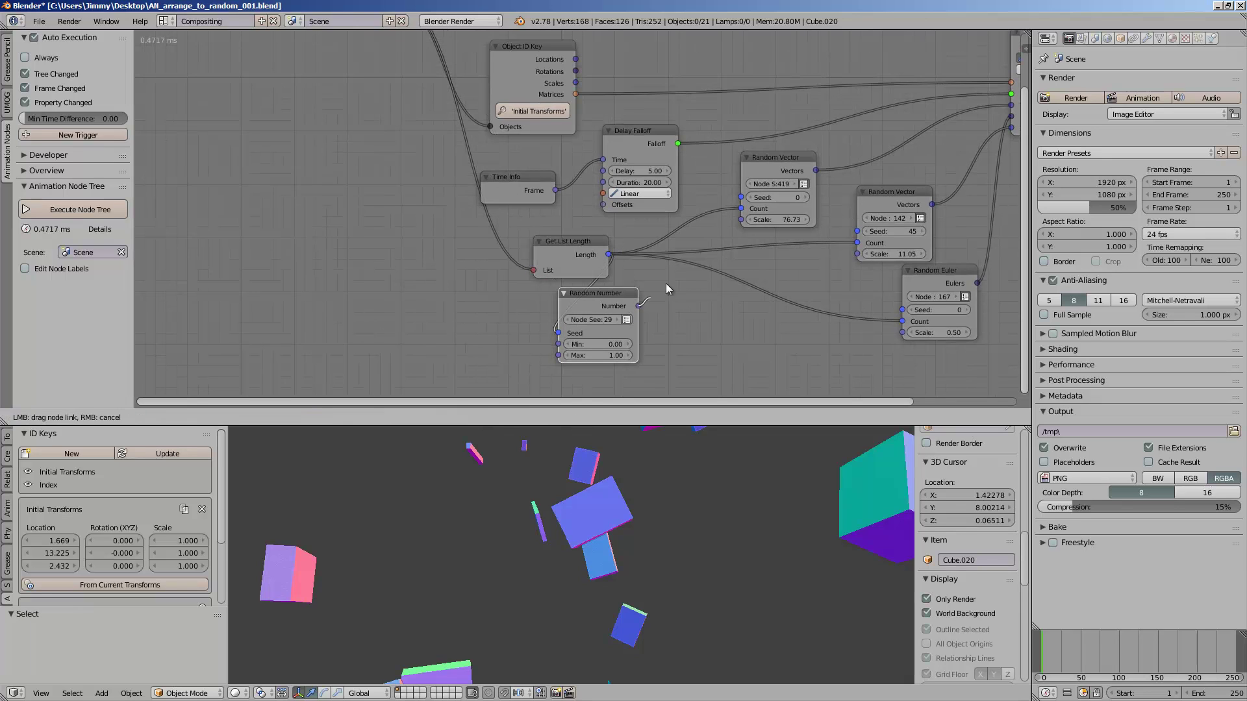
left_click_drag(748, 221, 741, 224)
left_click_drag(609, 331, 741, 219)
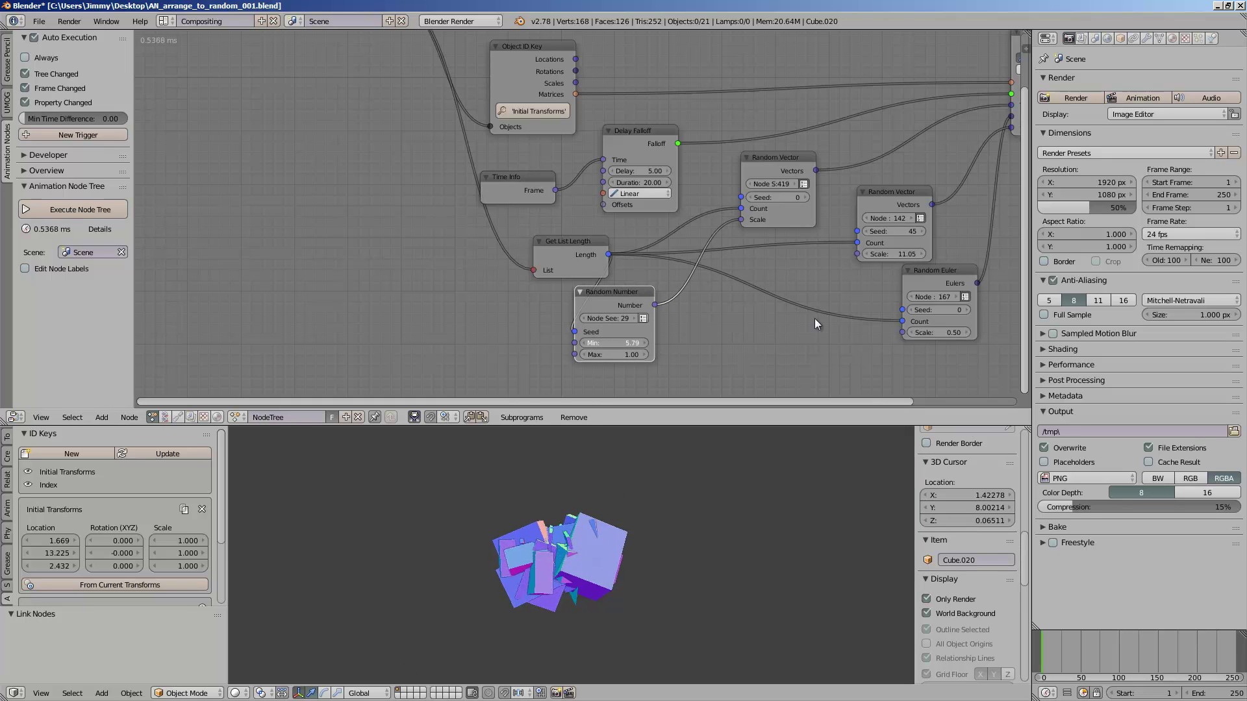
Step: Set the Random Number node's minimum to 26.19, maximum to 89.20 and node seed to 199
left_click_drag(814, 319, 817, 319)
left_click_drag(620, 356, 781, 351)
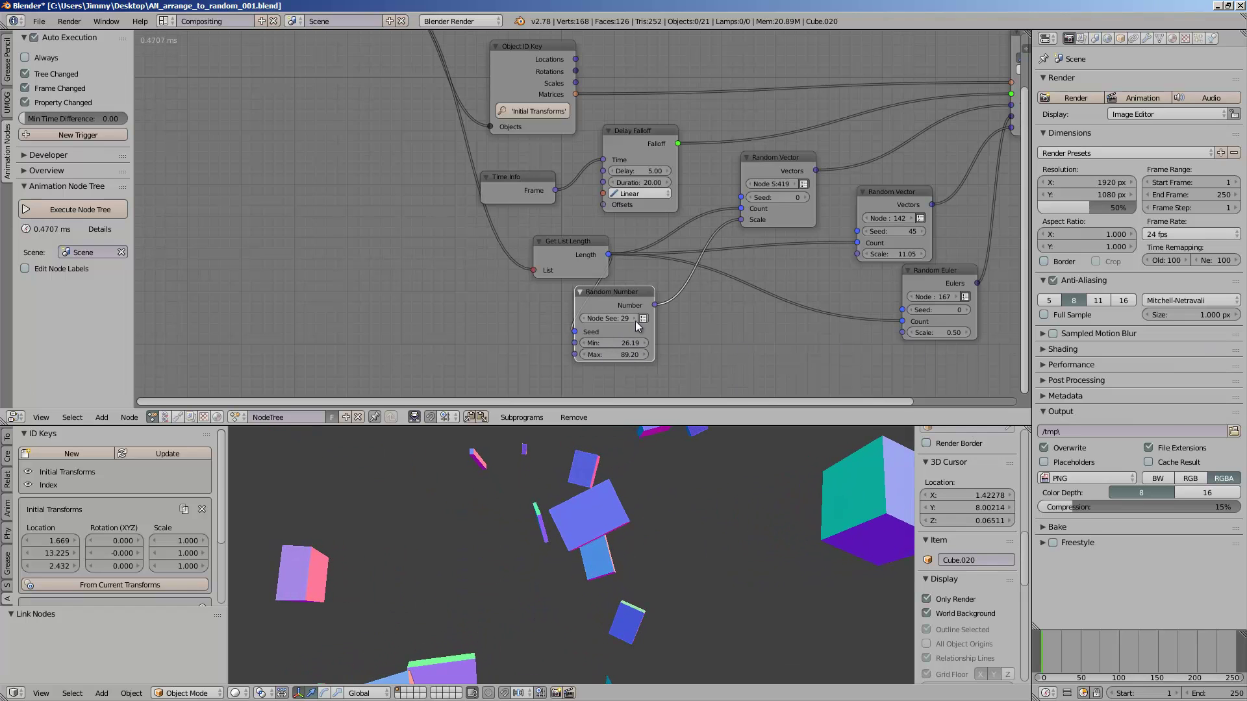
mouse_move(635, 320)
left_mouse_down()
mouse_move(703, 309)
mouse_move(618, 322)
mouse_move(650, 319)
left_mouse_up()
Step: Set the seed of the Random Vector feeding Translations to 78
scroll(678, 575, "down", 5)
scroll(776, 244, "up", 3)
middle_click_drag(775, 244, 497, 286)
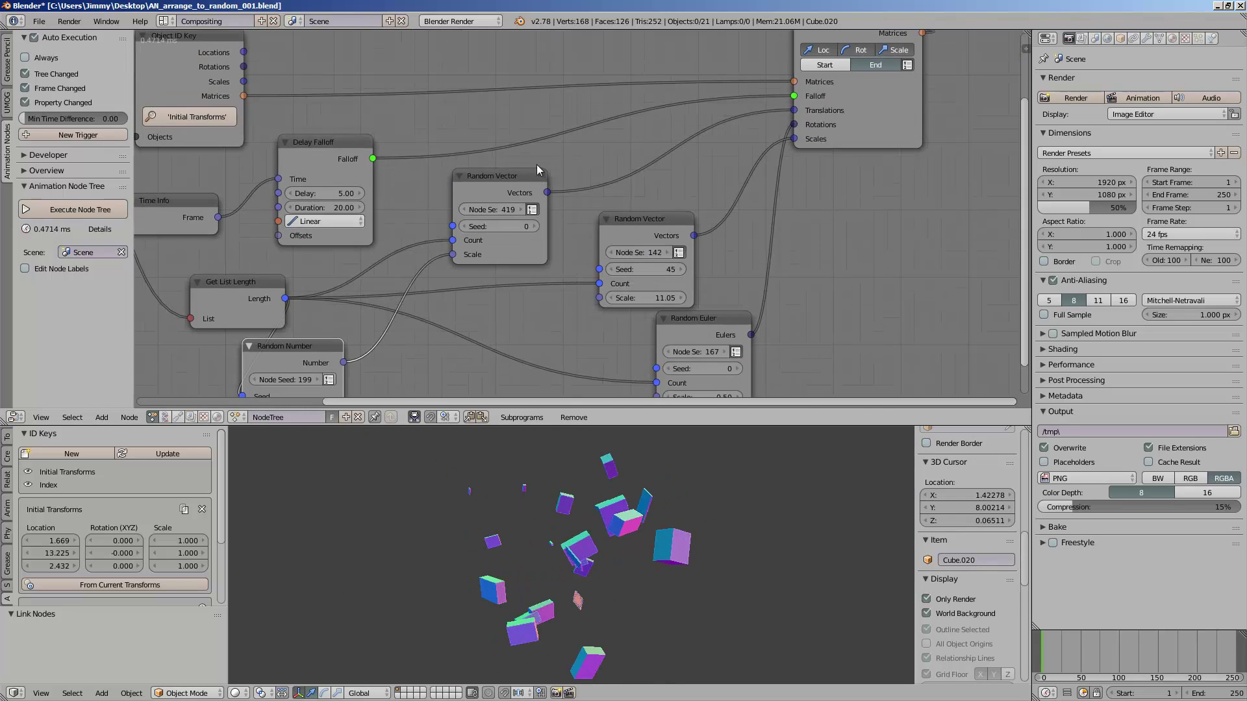
scroll(536, 166, "up", 1)
middle_click_drag(537, 165, 660, 165)
left_click_drag(625, 229, 692, 224)
Step: Try different node seeds on the Random Number node, including 208 and 352
middle_click_drag(448, 377, 506, 246)
mouse_move(466, 265)
left_mouse_down()
mouse_move(485, 263)
mouse_move(473, 263)
left_mouse_up()
middle_click_drag(606, 299, 605, 284)
scroll(605, 284, "up", 1)
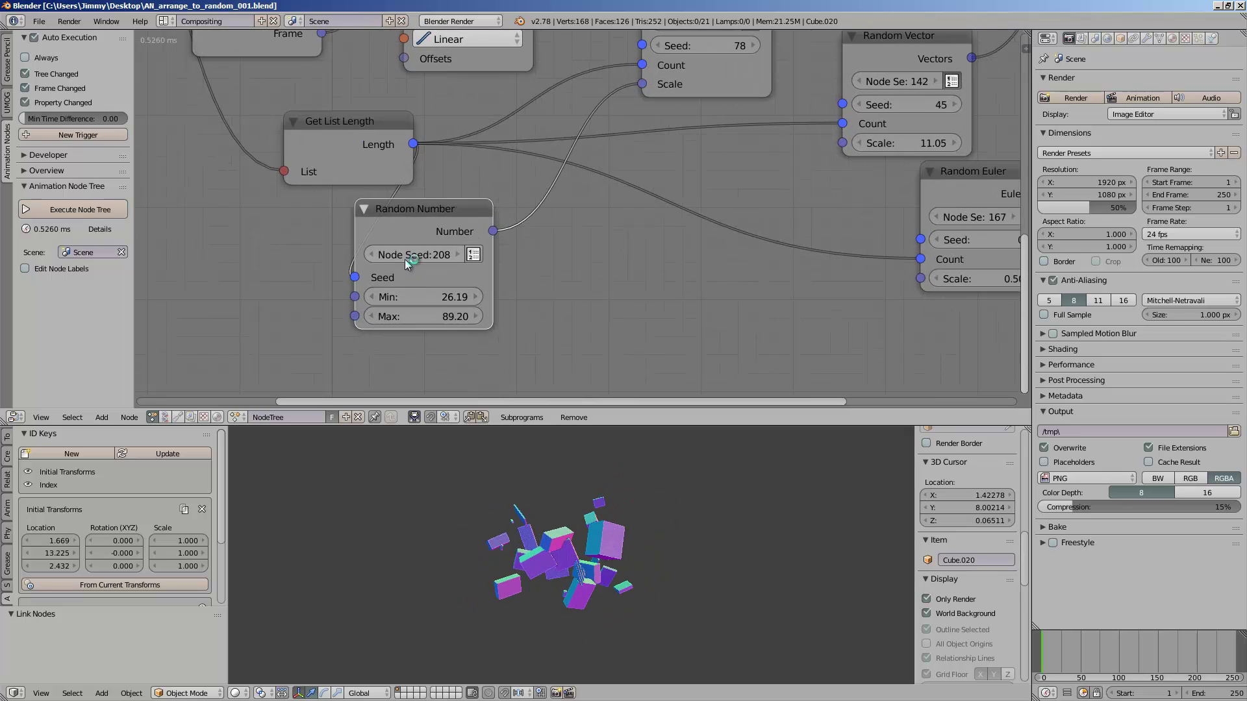
left_click_drag(404, 259, 502, 361)
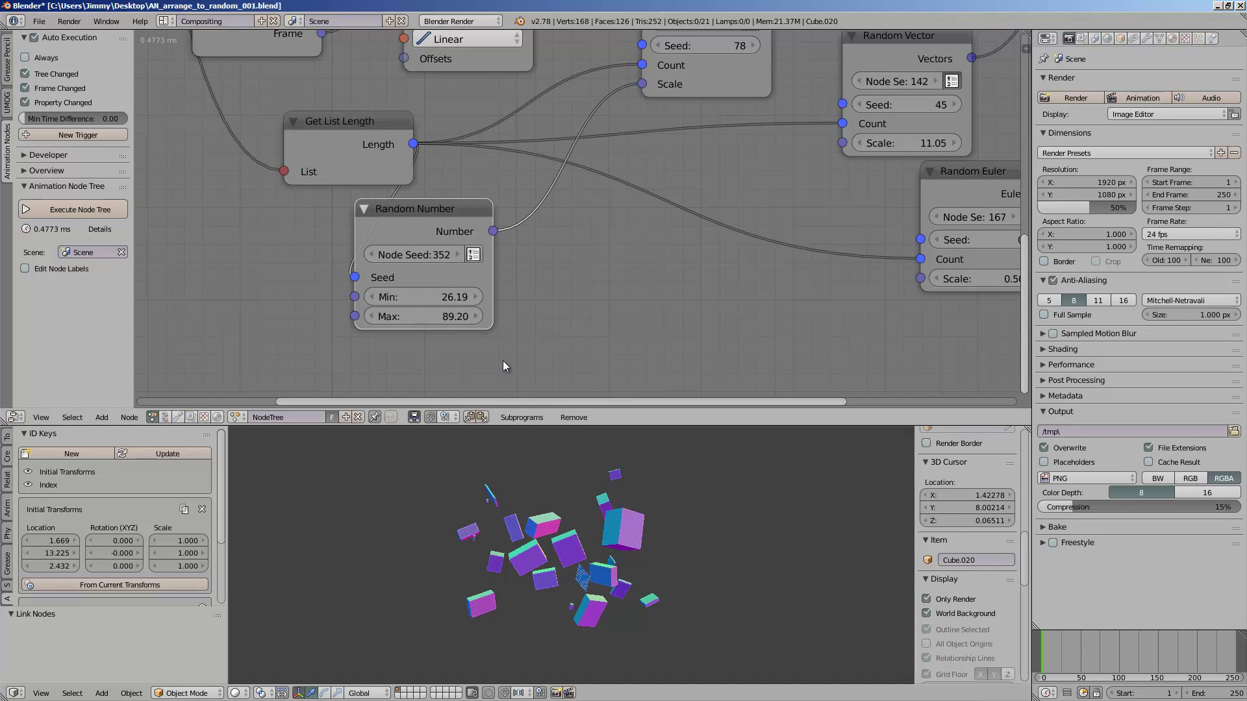
left_click_drag(423, 255, 472, 255)
middle_click_drag(593, 529, 600, 498)
Step: Delete the Random Number node and save the file
right_click(447, 208)
middle_click_drag(506, 233, 533, 299)
key("x")
scroll(532, 292, "down", 1)
key("ctrl+s")
key("Return")
Step: Set the scale of the Random Vector feeding Translations to 196.82 and play the animation from the start
left_click_drag(714, 159, 691, 292)
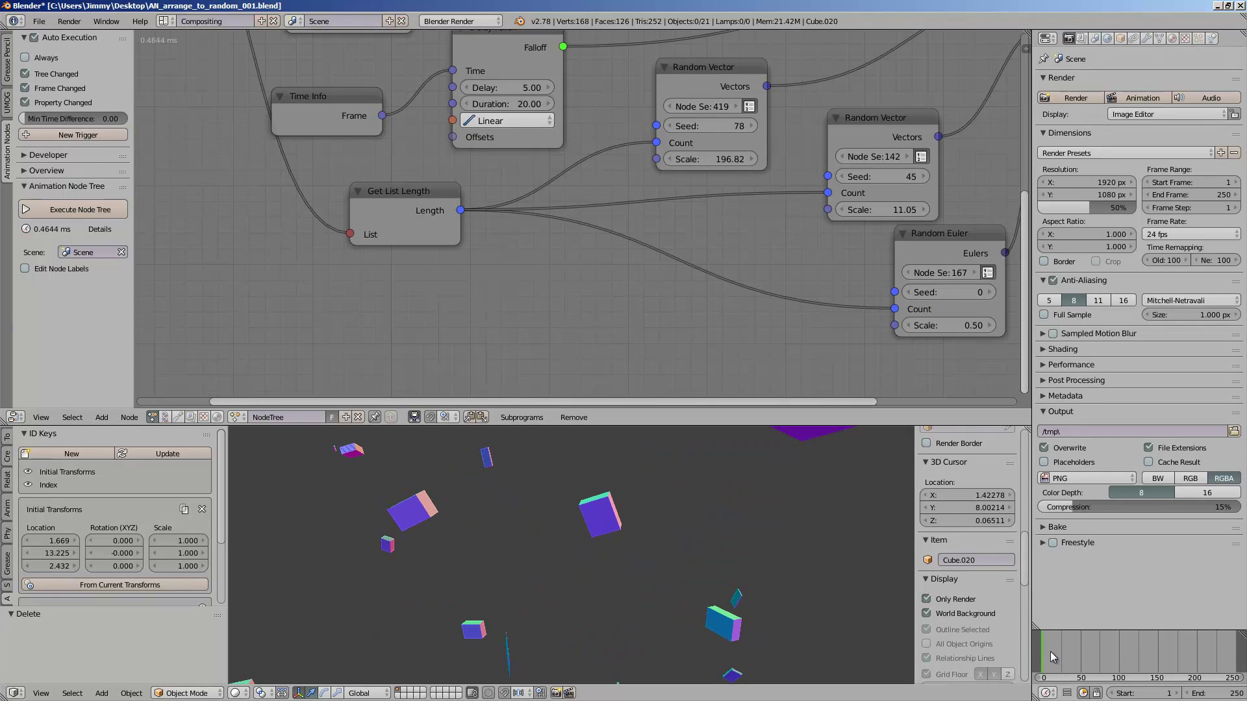
left_click_drag(1125, 643, 1039, 640)
middle_click_drag(721, 597, 708, 550)
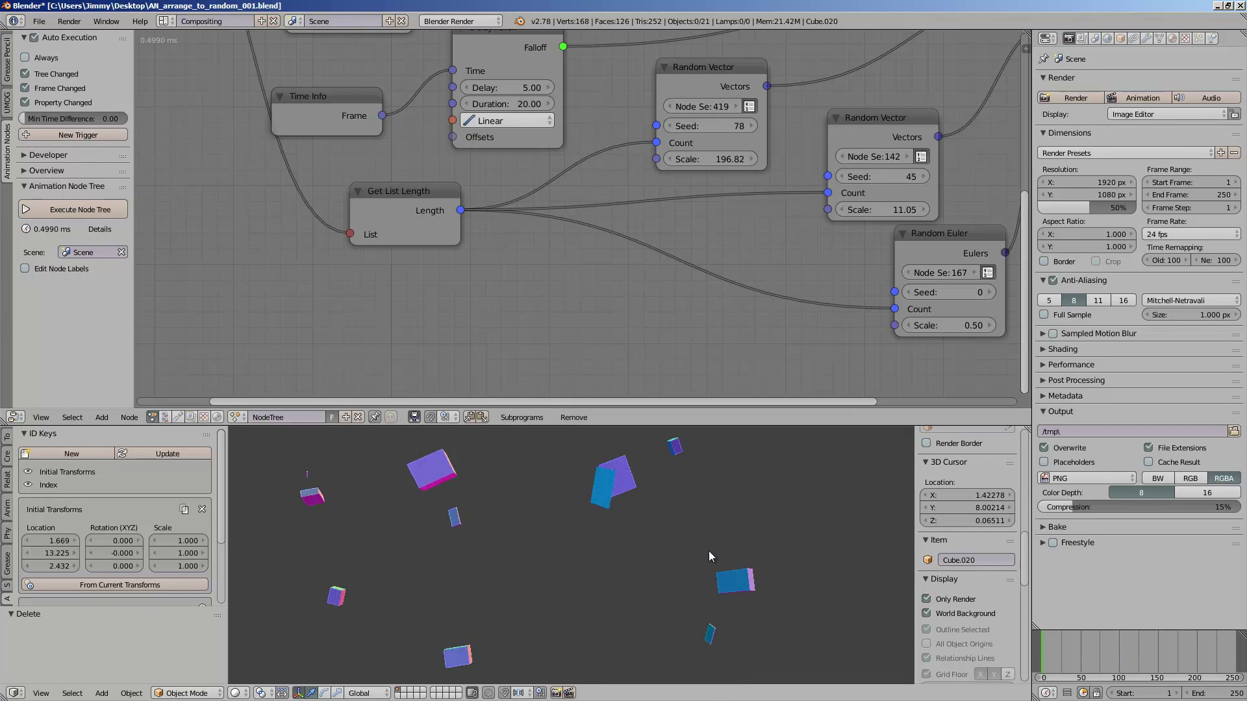
scroll(659, 555, "up", 4)
key("alt+a")
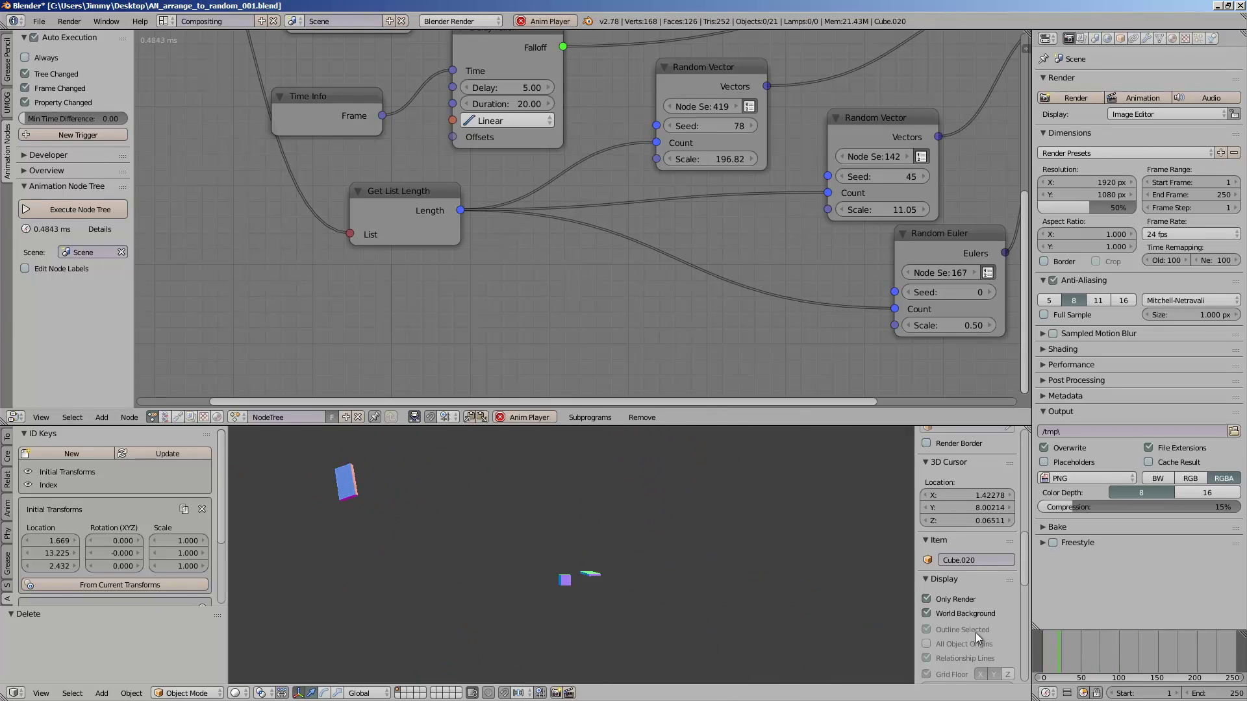